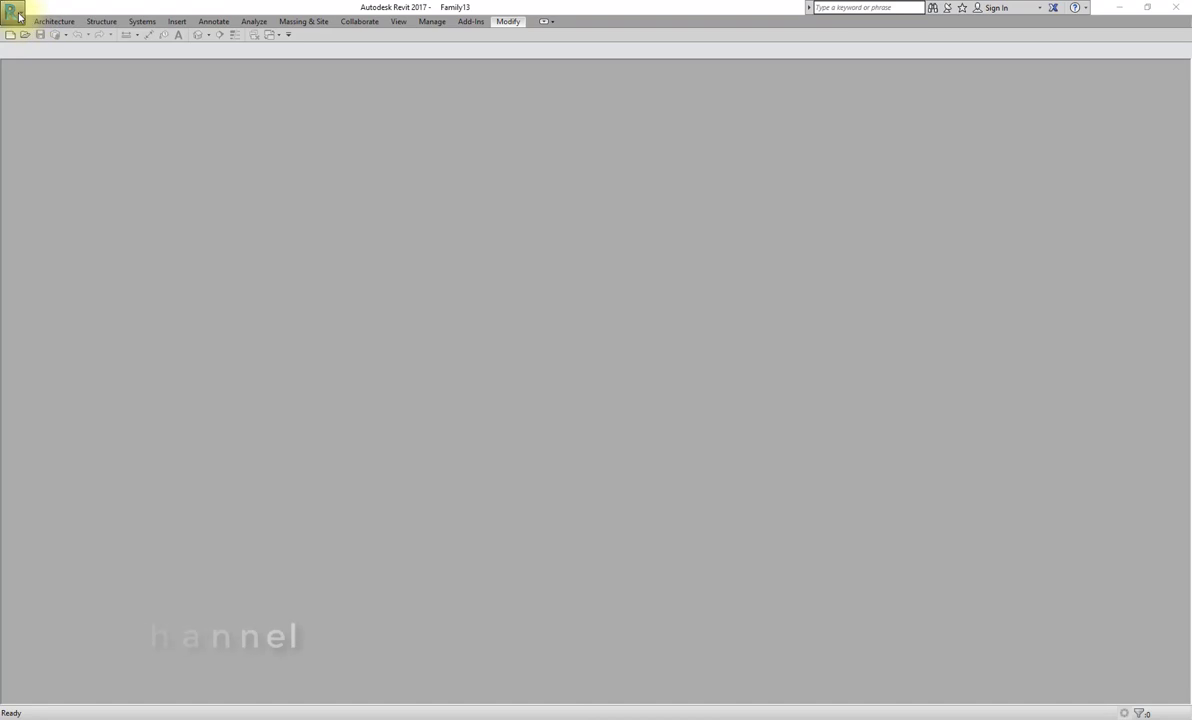
# Step: Create a new family from the Metric Generic Model.rft template
pyautogui.click(18, 16)
pyautogui.moveTo(41, 56)
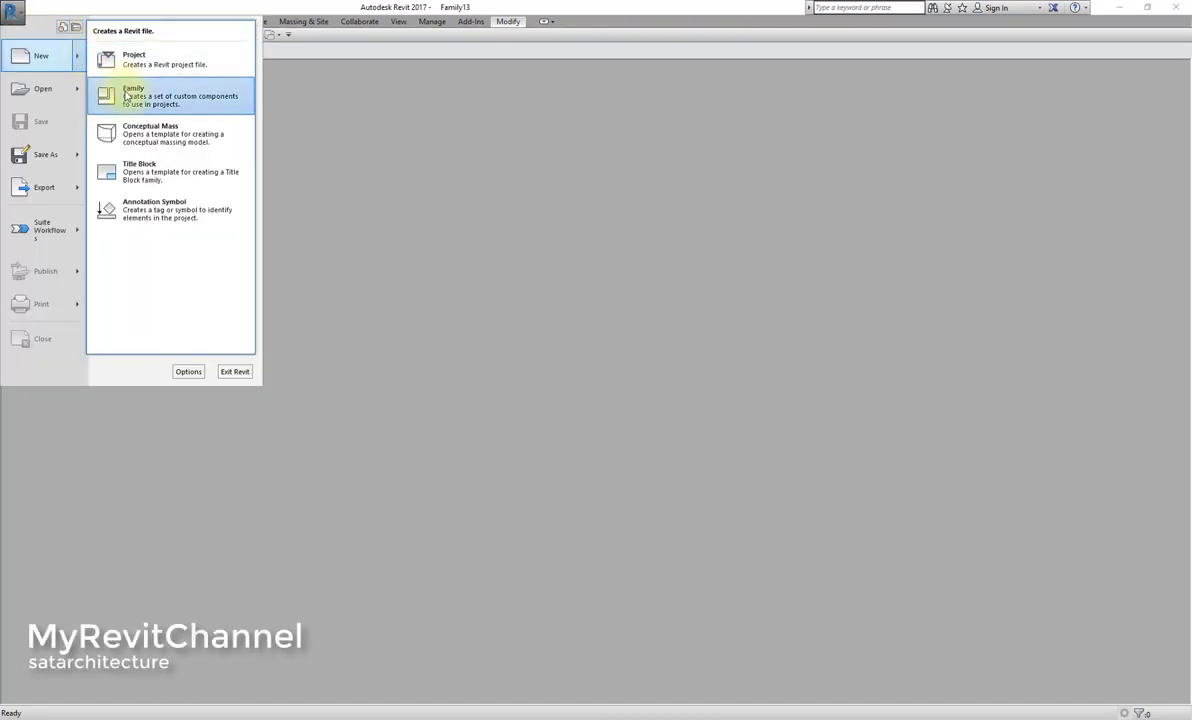
pyautogui.click(127, 96)
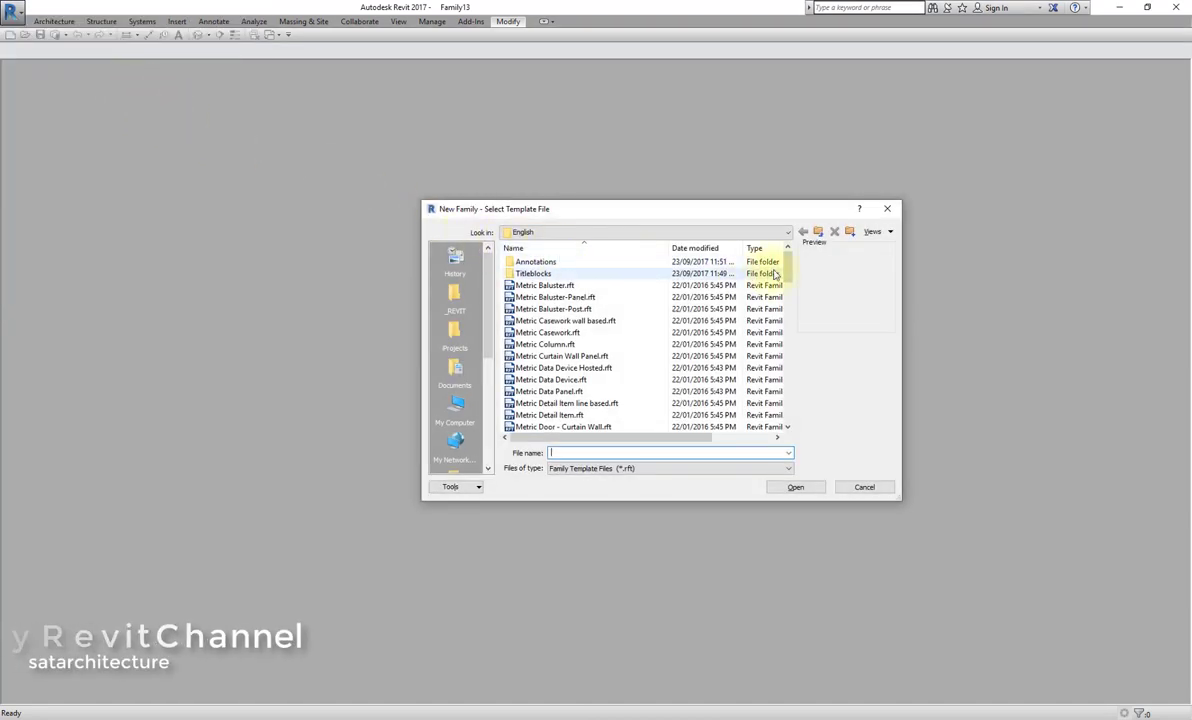
pyautogui.moveTo(788, 266); pyautogui.dragTo(788, 336)
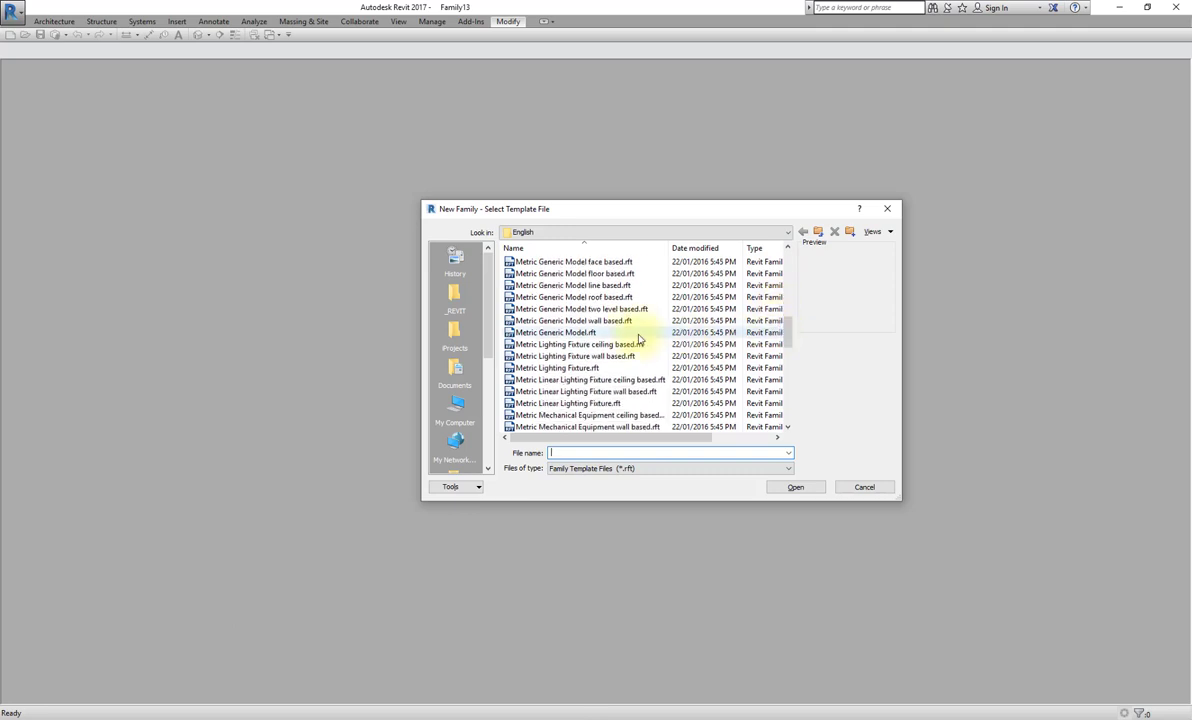
pyautogui.click(616, 334)
pyautogui.click(790, 487)
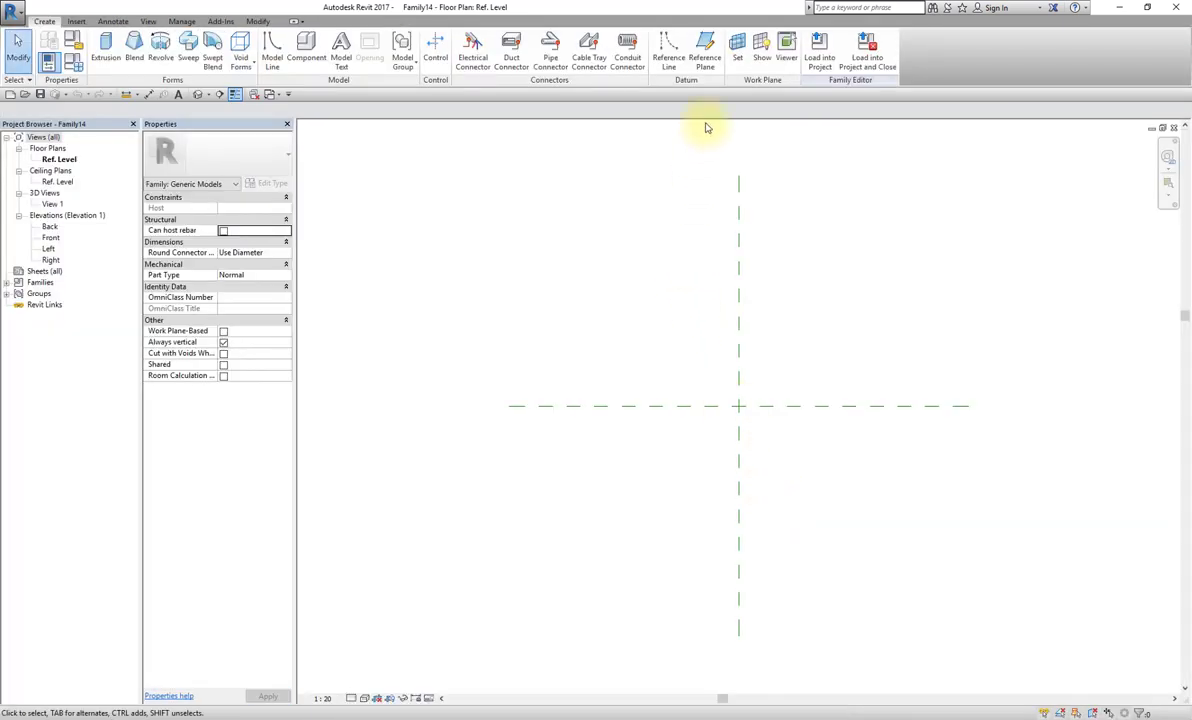
# Step: Draw two inner and two outer vertical reference planes plus one horizontal plane above centre
pyautogui.click(705, 52)
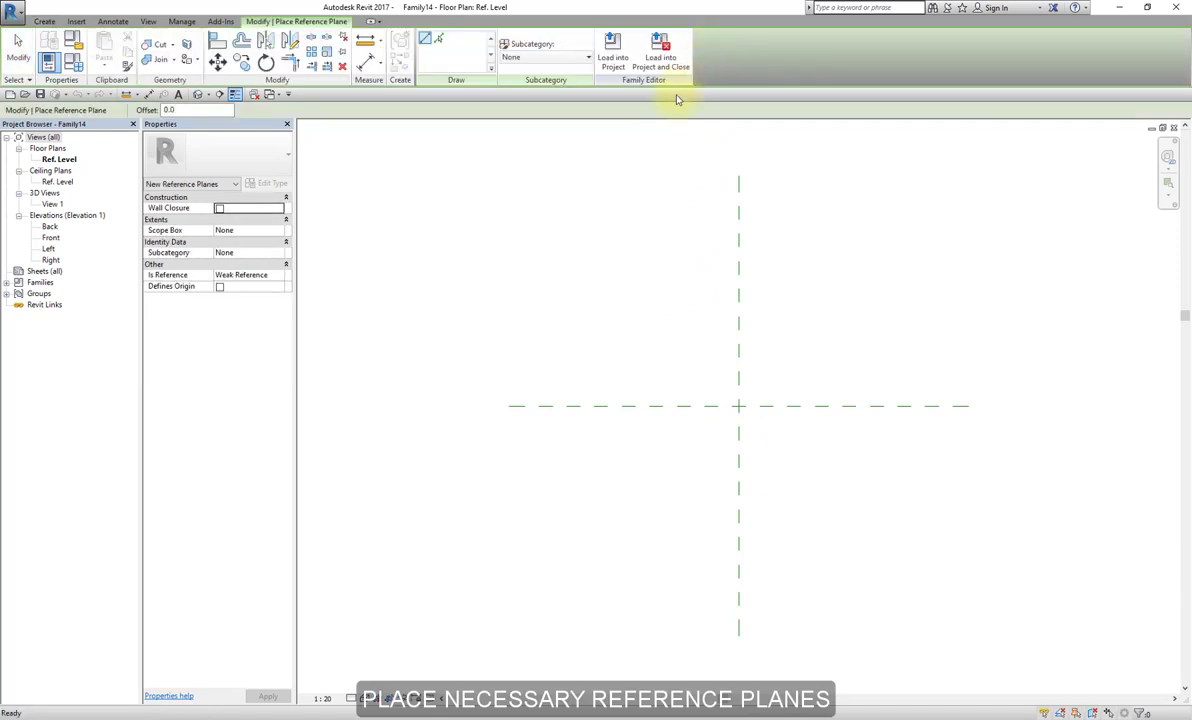
pyautogui.click(624, 218)
pyautogui.click(626, 484)
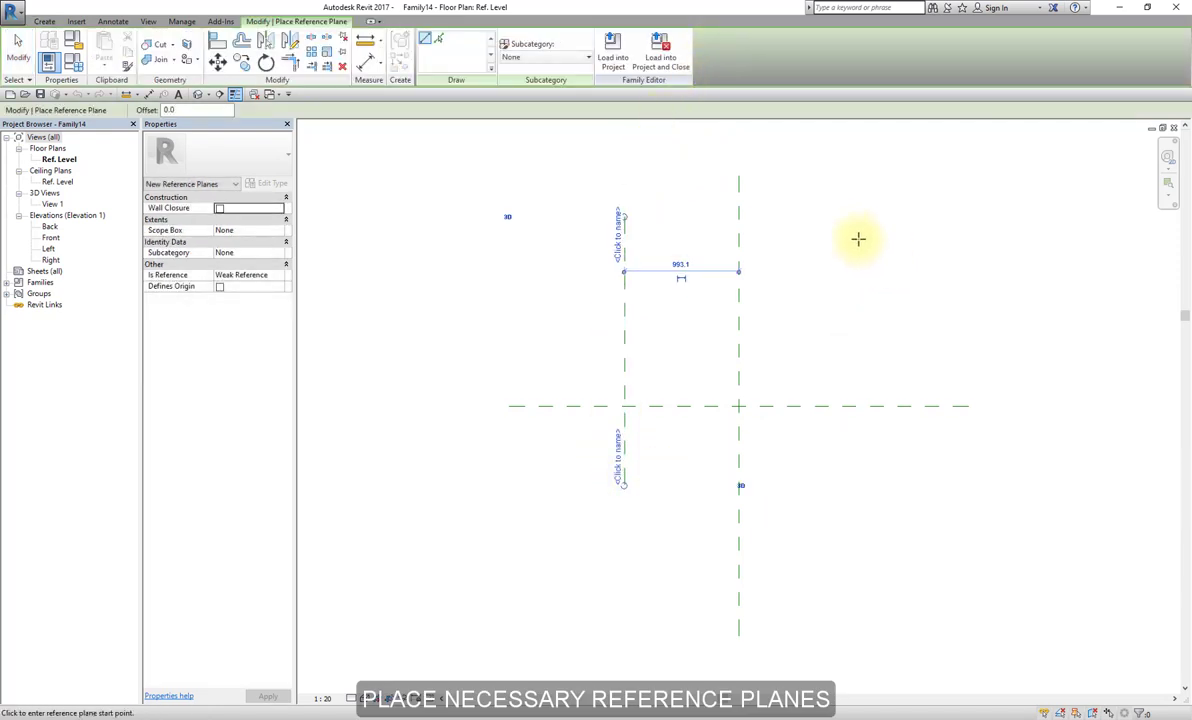
pyautogui.click(843, 213)
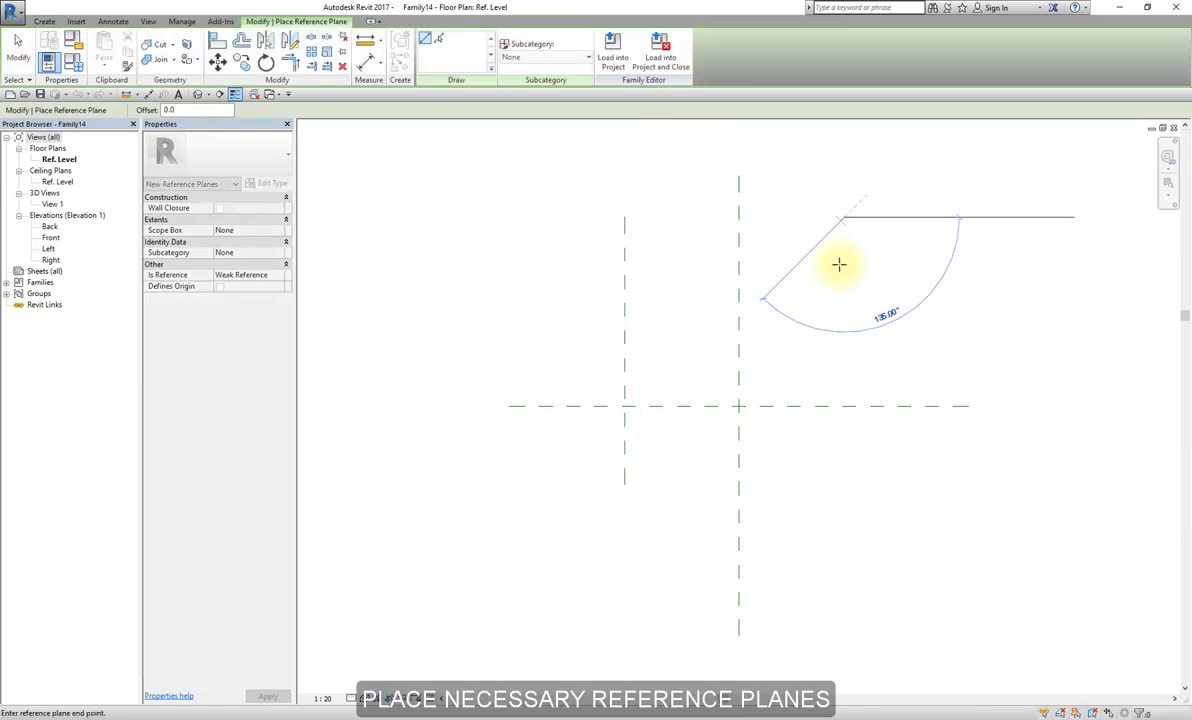
pyautogui.click(838, 485)
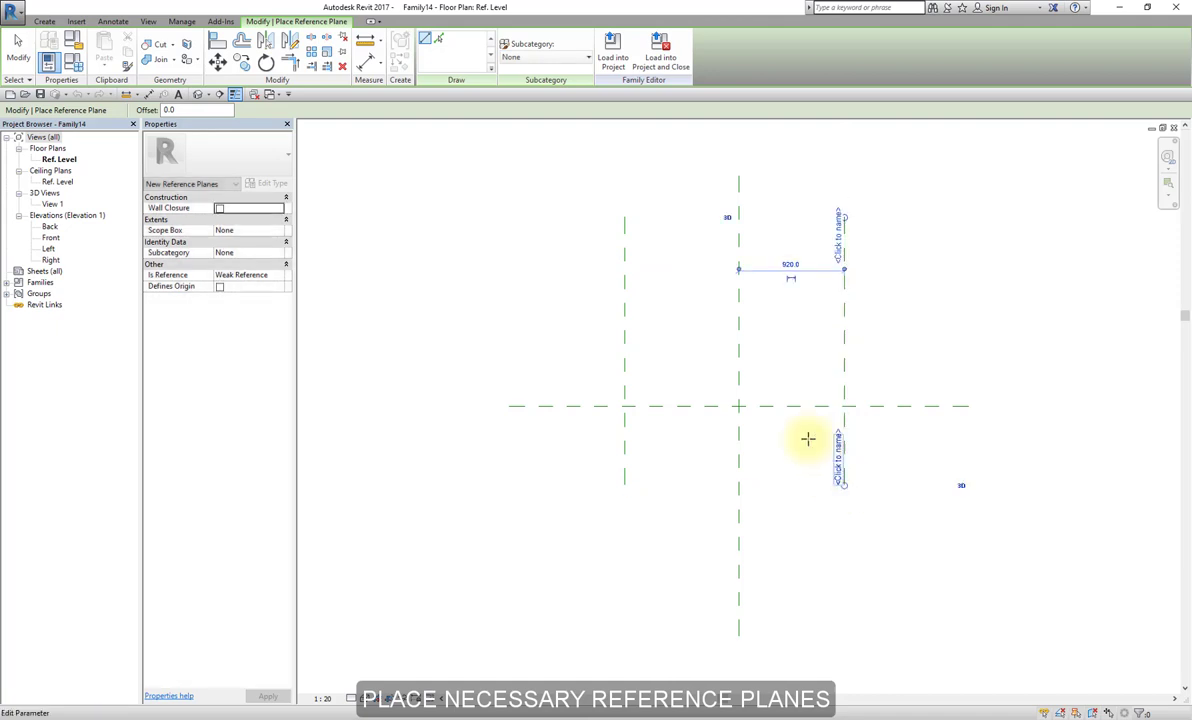
pyautogui.click(559, 268)
pyautogui.click(917, 268)
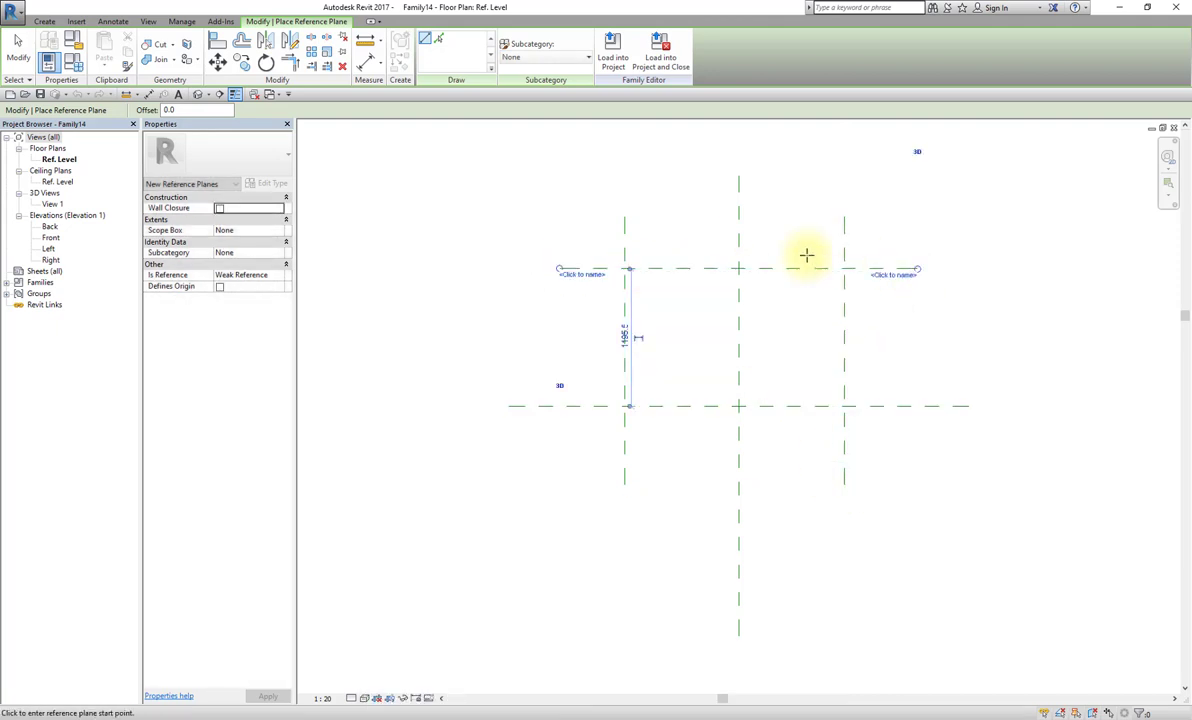
pyautogui.click(573, 231)
pyautogui.click(573, 430)
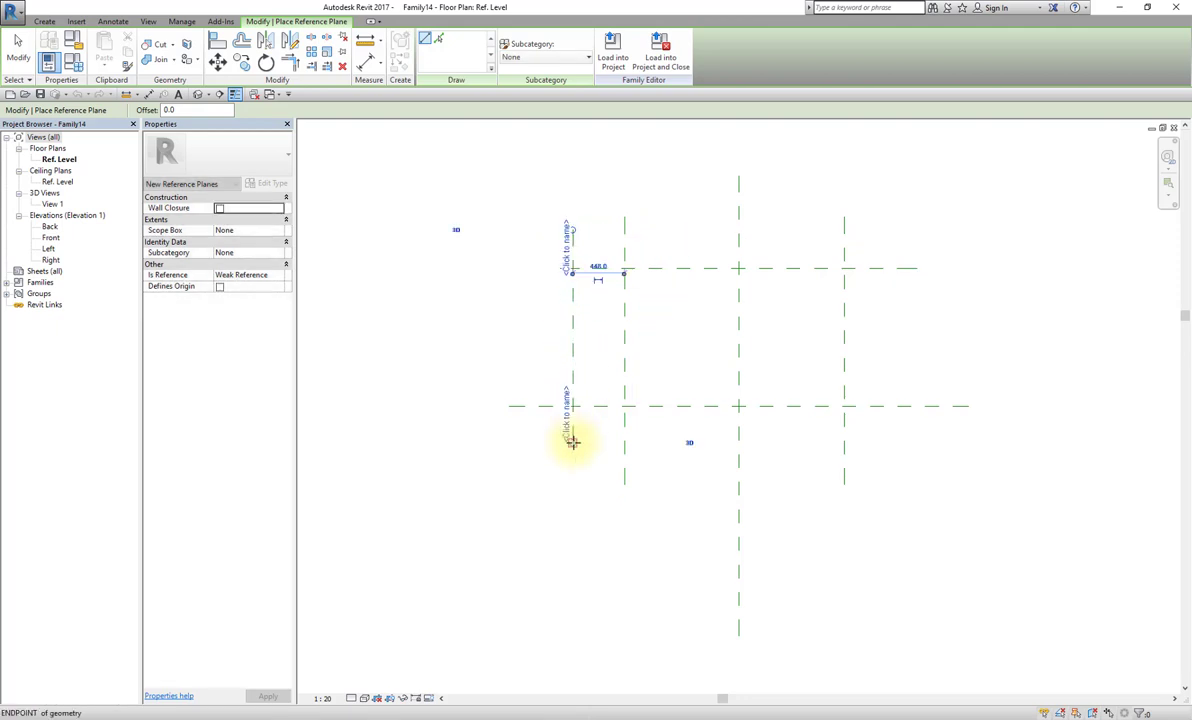
pyautogui.click(892, 228)
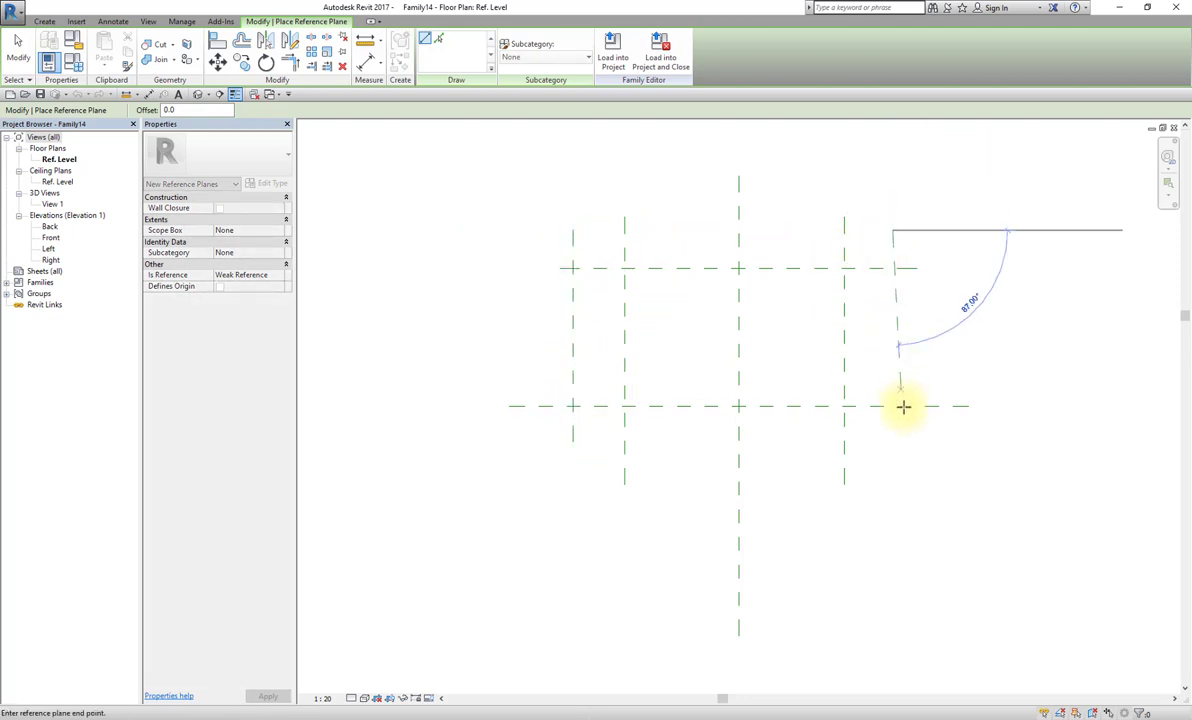
pyautogui.click(895, 437)
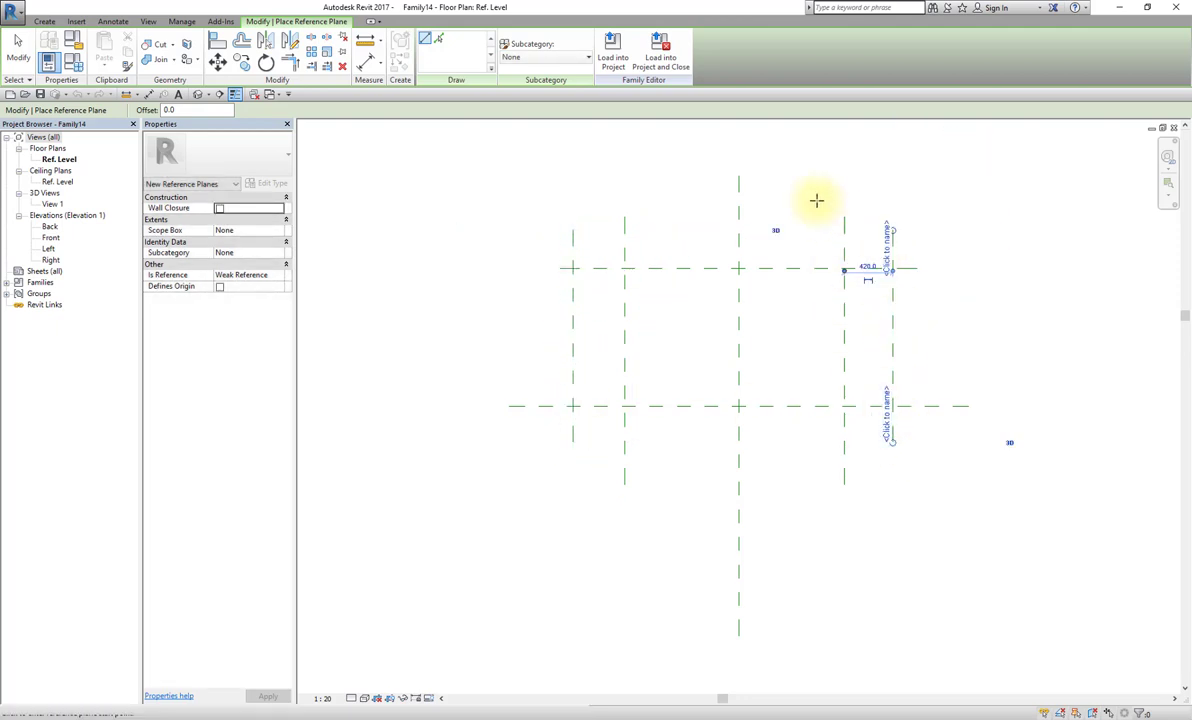
pyautogui.press('Escape')
pyautogui.press('Escape')
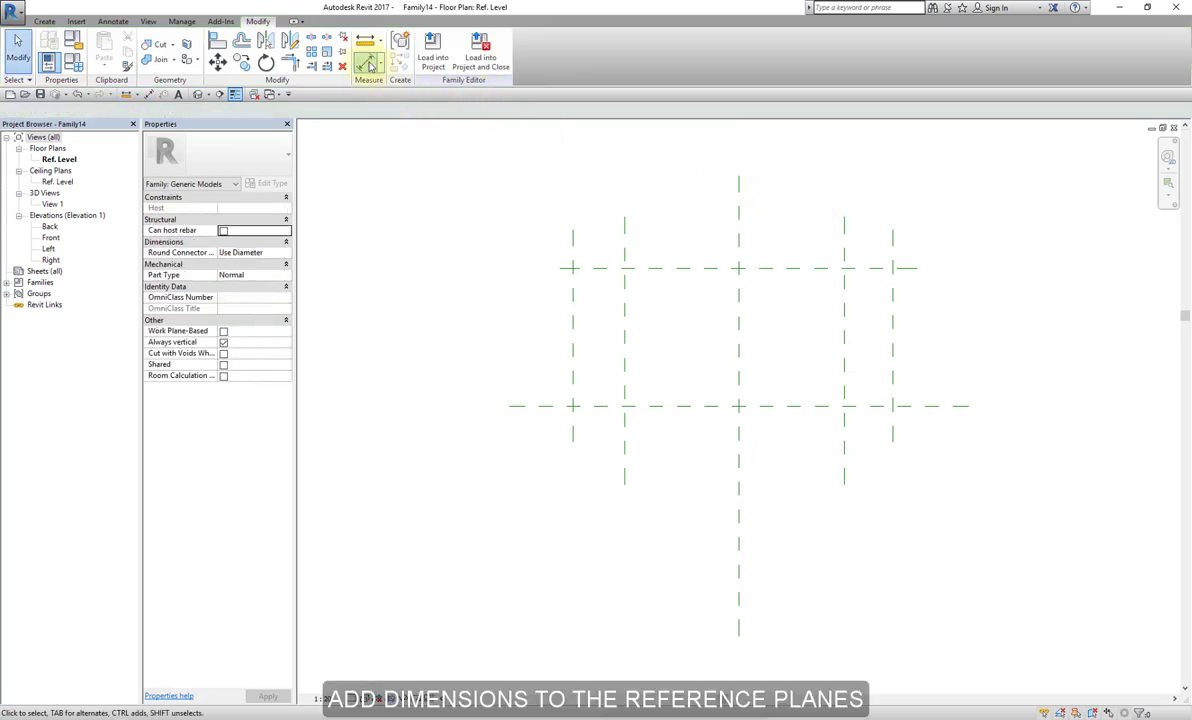
# Step: Dimension the inner vertical planes and centre plane as a chain and set it to EQ
pyautogui.click(367, 64)
pyautogui.click(625, 236)
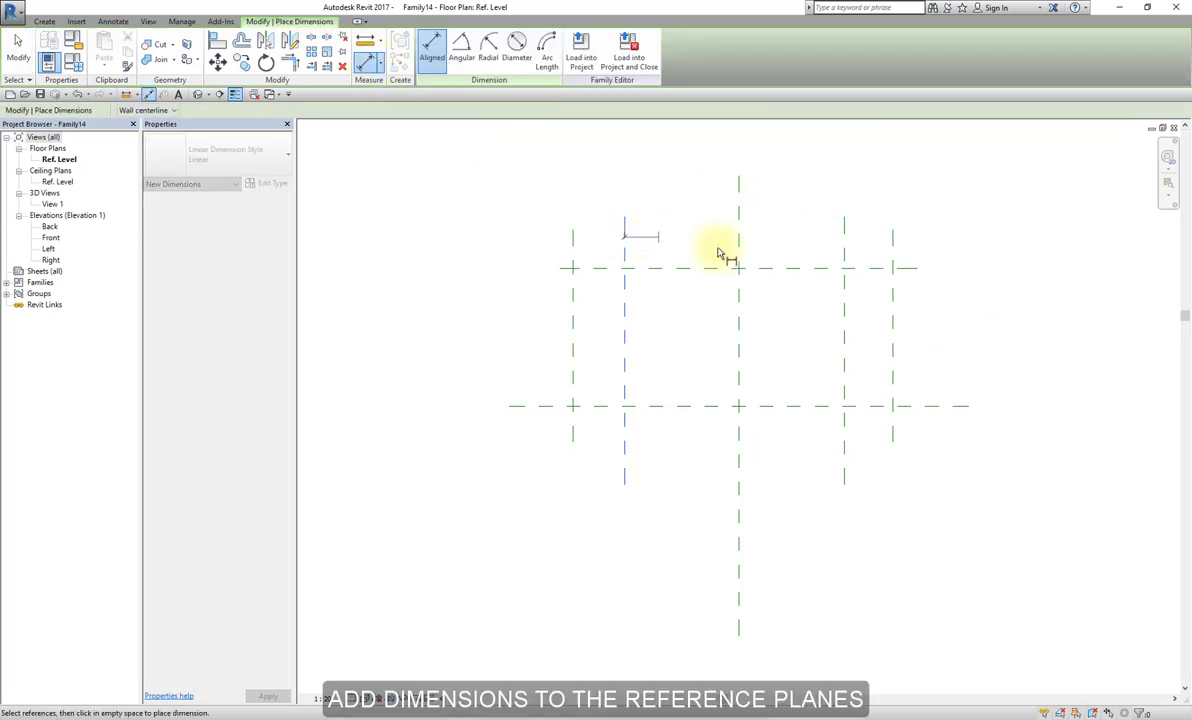
pyautogui.click(843, 252)
pyautogui.click(745, 221)
pyautogui.moveTo(757, 222); pyautogui.dragTo(774, 266, button='middle')
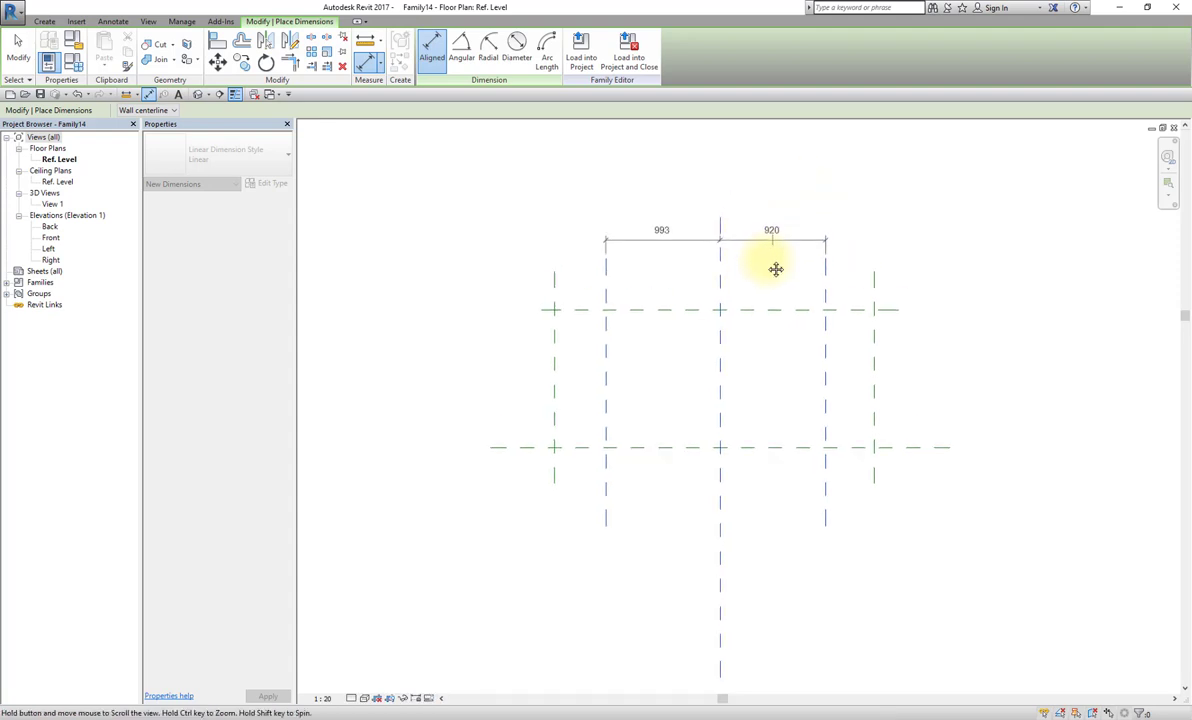
pyautogui.click(767, 234)
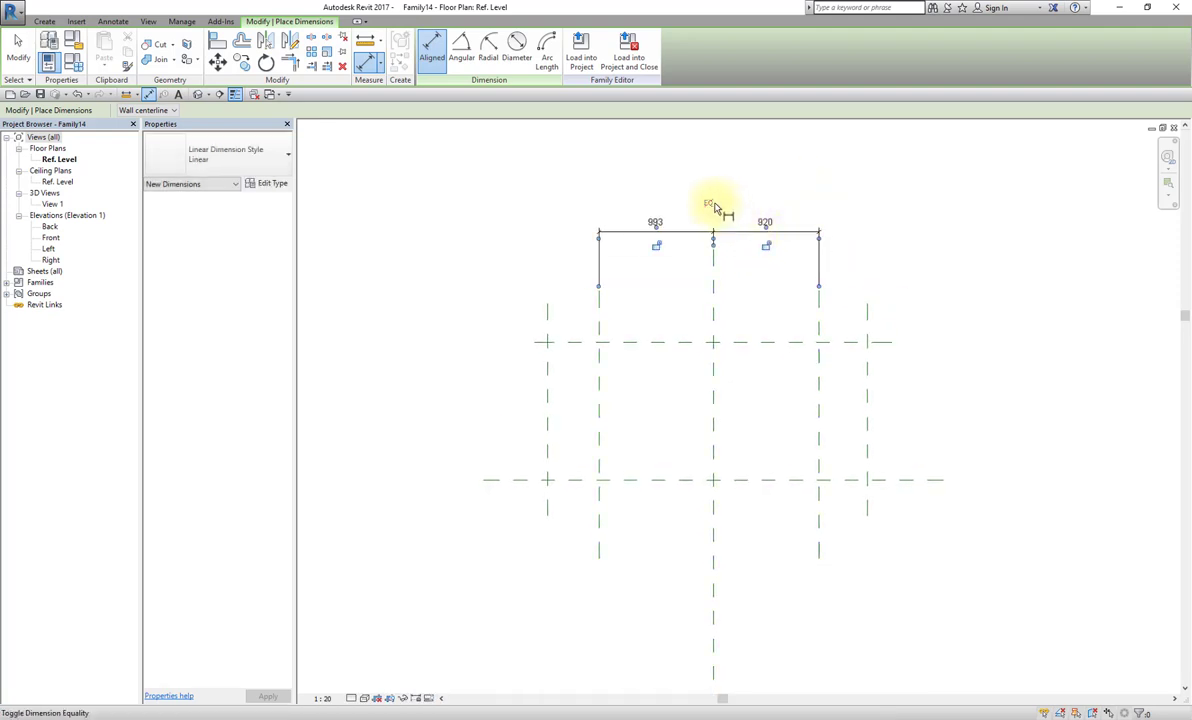
pyautogui.click(708, 203)
# Step: Add the 1840 overall width dimension and the 1195 depth dimension
pyautogui.click(608, 386)
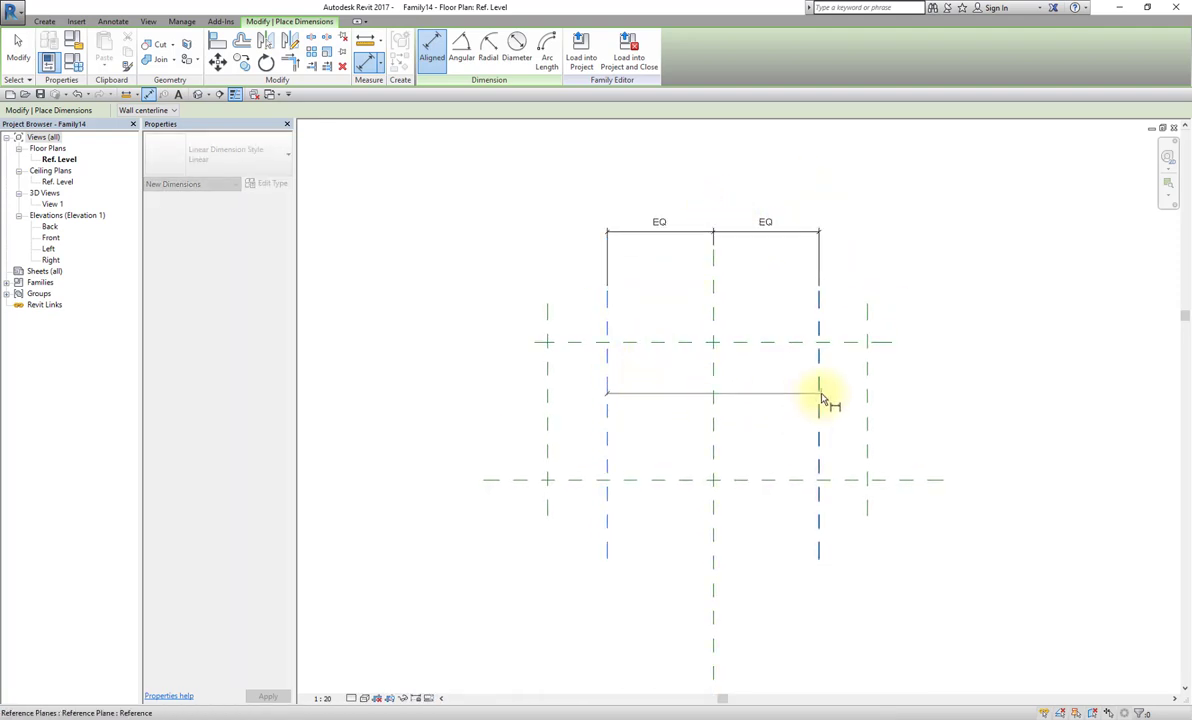
pyautogui.click(820, 394)
pyautogui.click(830, 188)
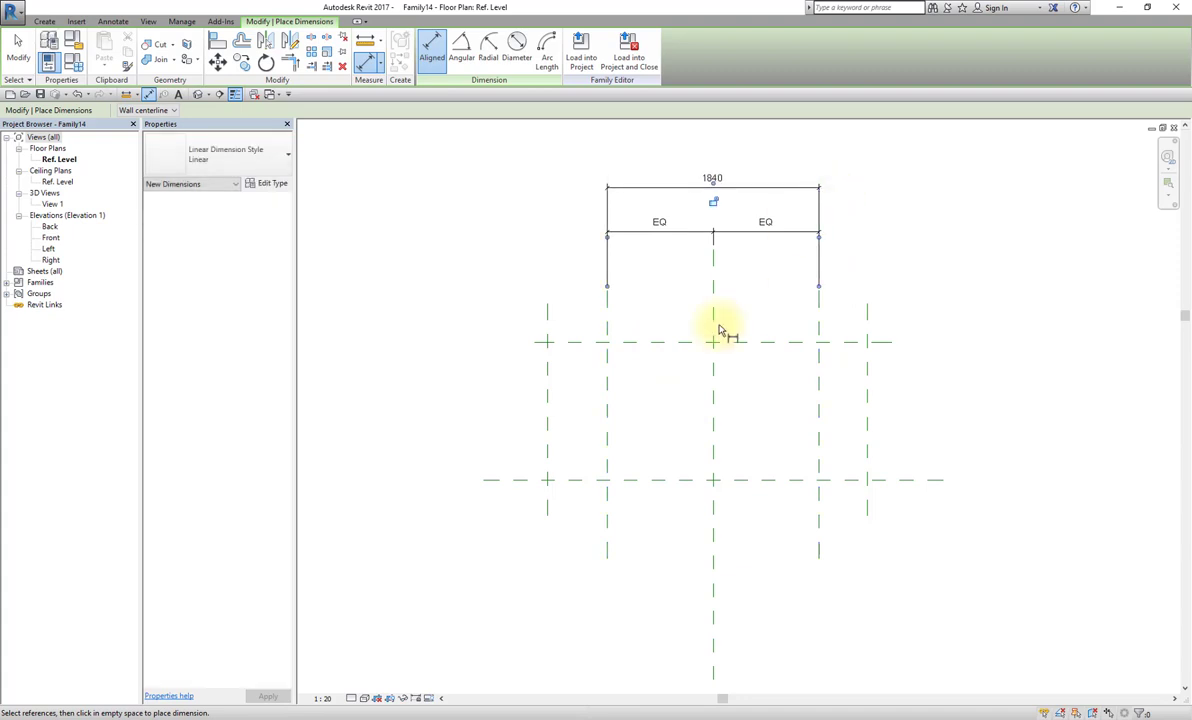
pyautogui.click(670, 341)
pyautogui.click(646, 479)
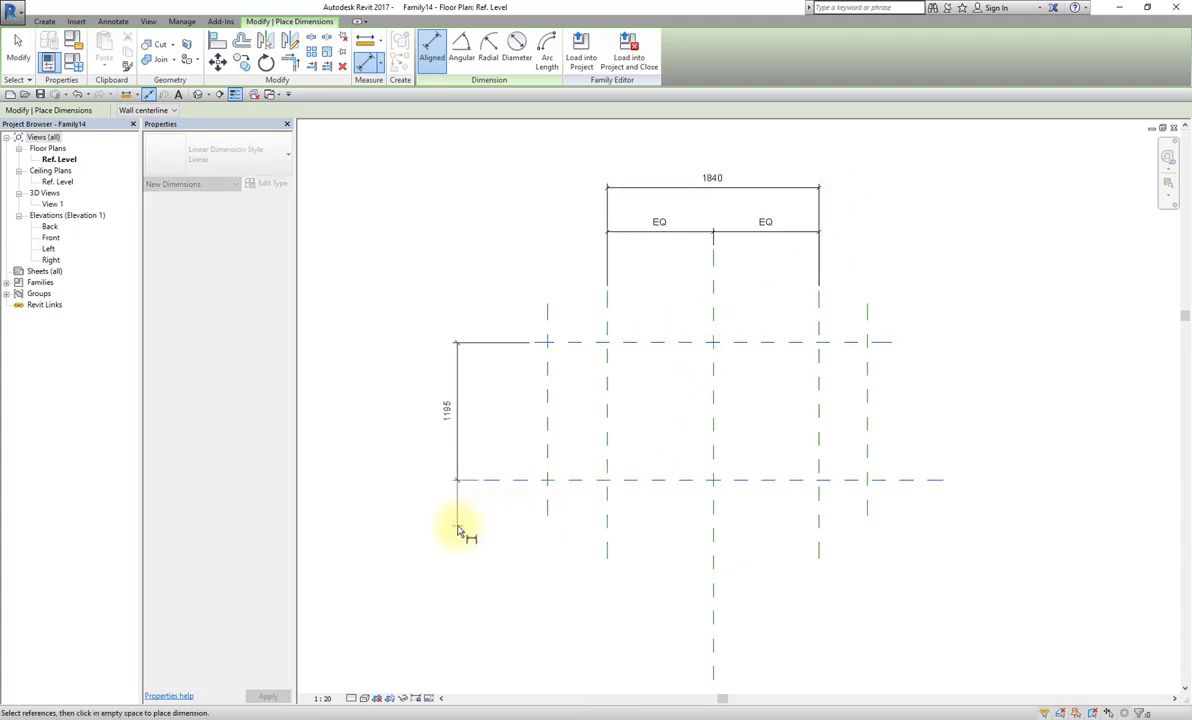
pyautogui.click(457, 518)
# Step: Dimension the left and right side offsets, 521 and 420
pyautogui.click(548, 410)
pyautogui.click(607, 418)
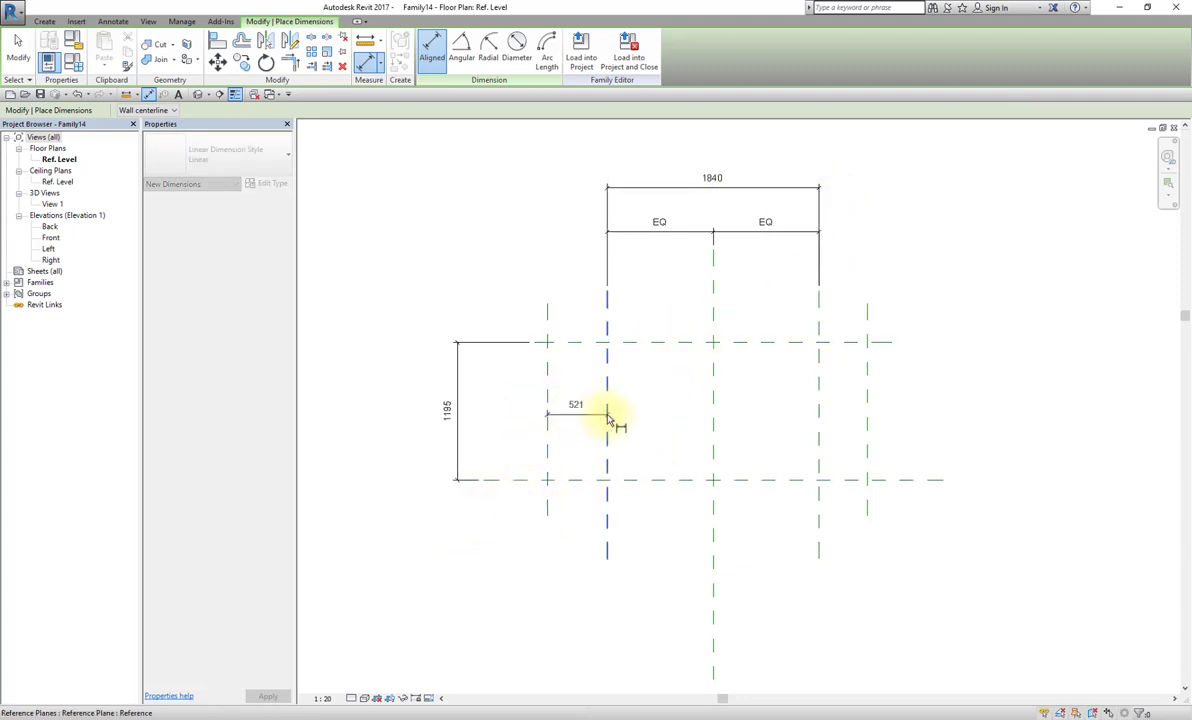
pyautogui.click(661, 548)
pyautogui.click(818, 462)
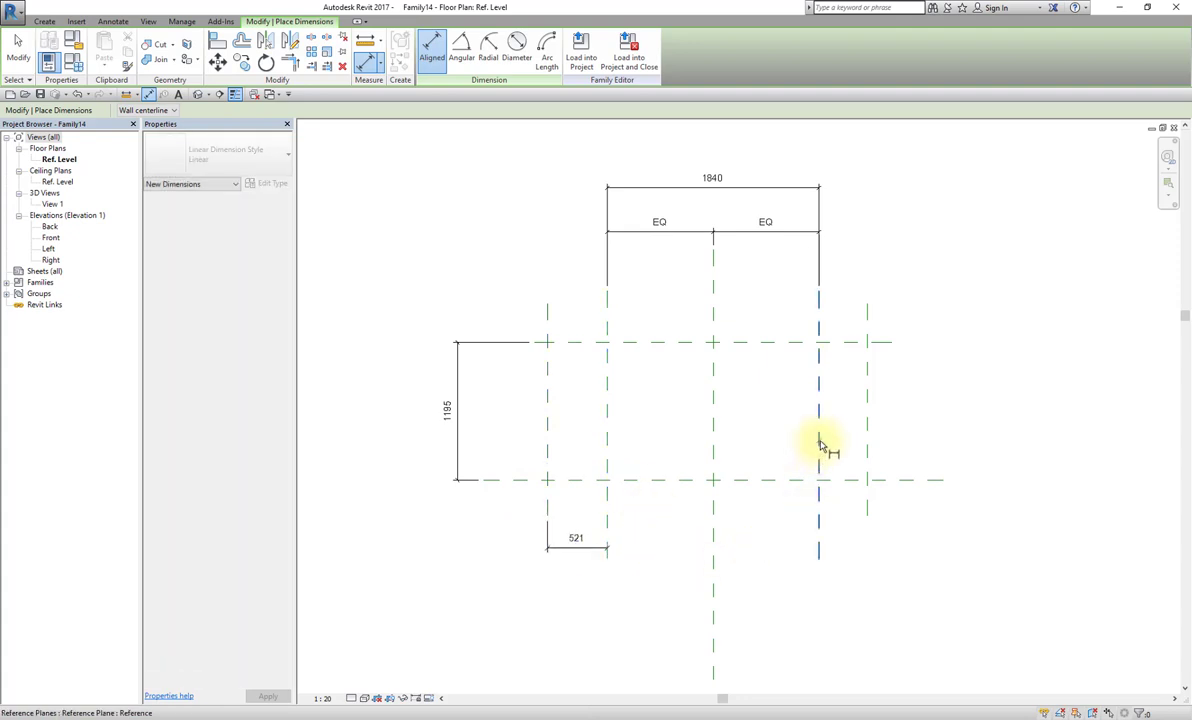
pyautogui.click(912, 554)
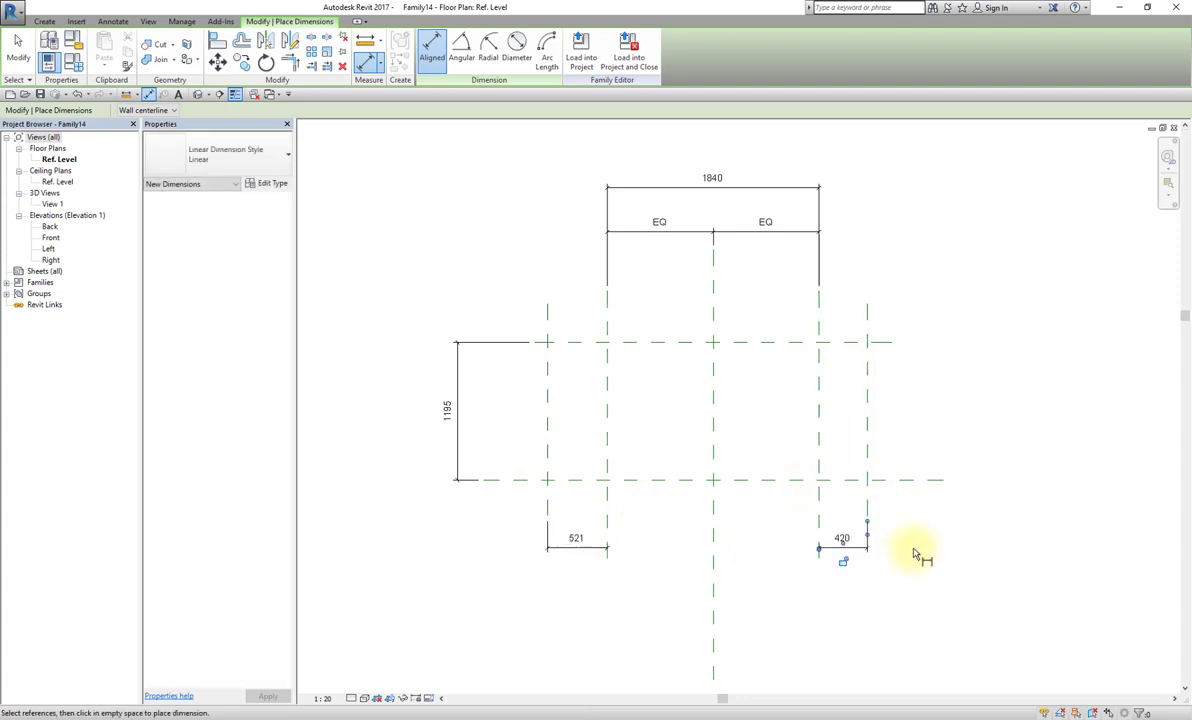
pyautogui.press('Escape')
pyautogui.press('Escape')
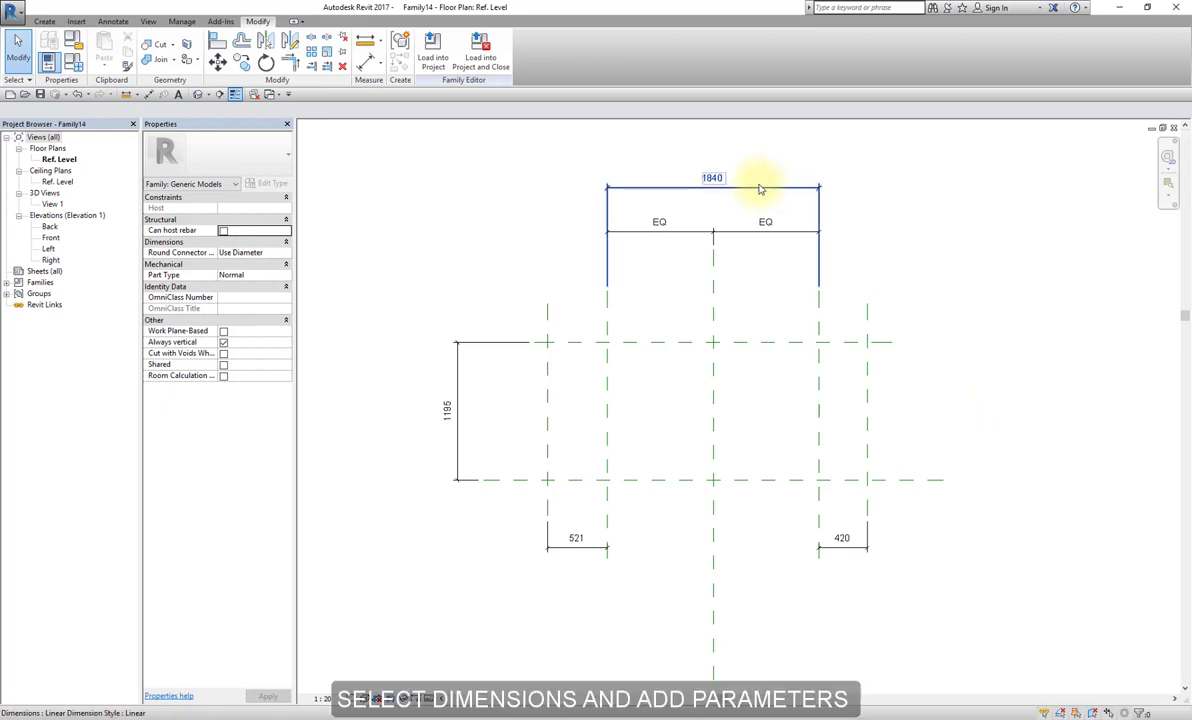
# Step: Label the overall width dimension as parameter W and the depth as parameter D
pyautogui.click(771, 188)
pyautogui.click(549, 49)
pyautogui.write('W')
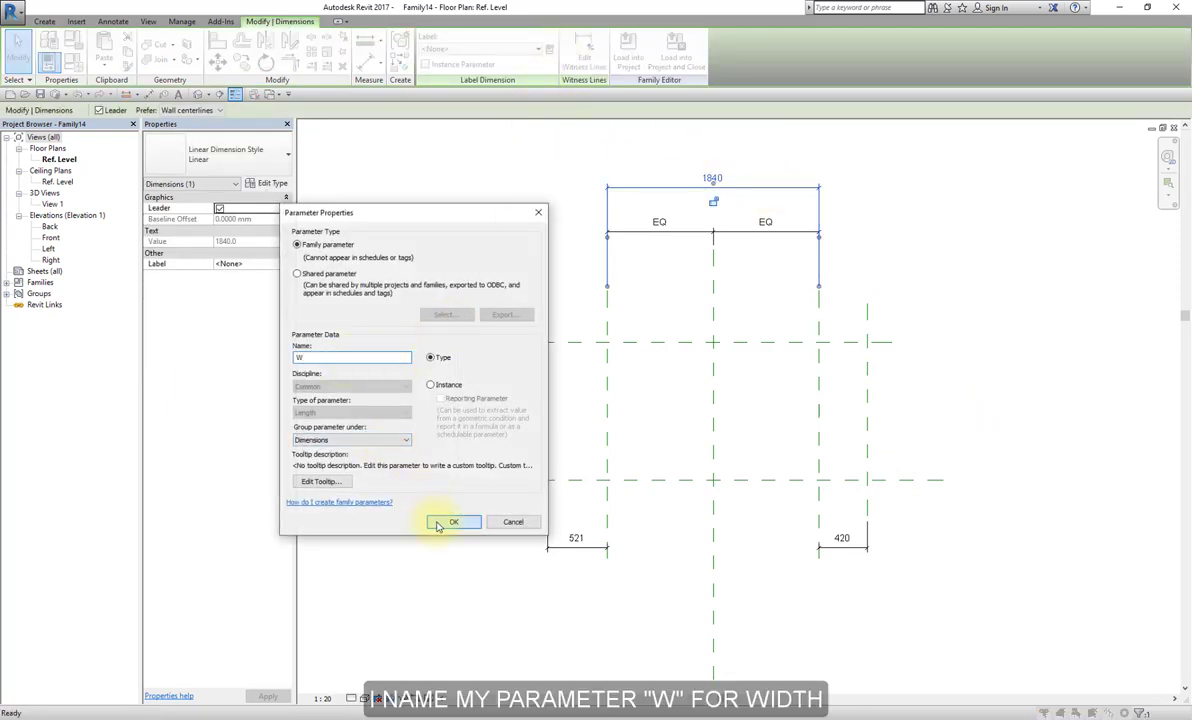
pyautogui.click(438, 525)
pyautogui.click(490, 344)
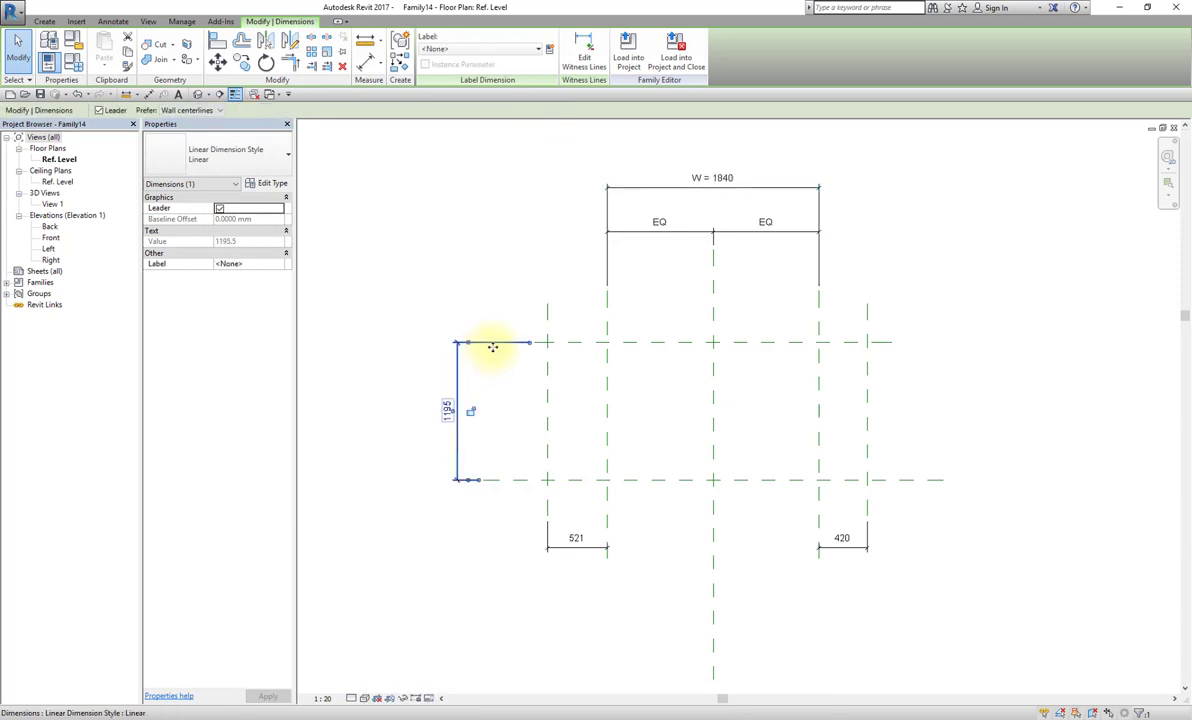
pyautogui.click(549, 49)
pyautogui.write('D')
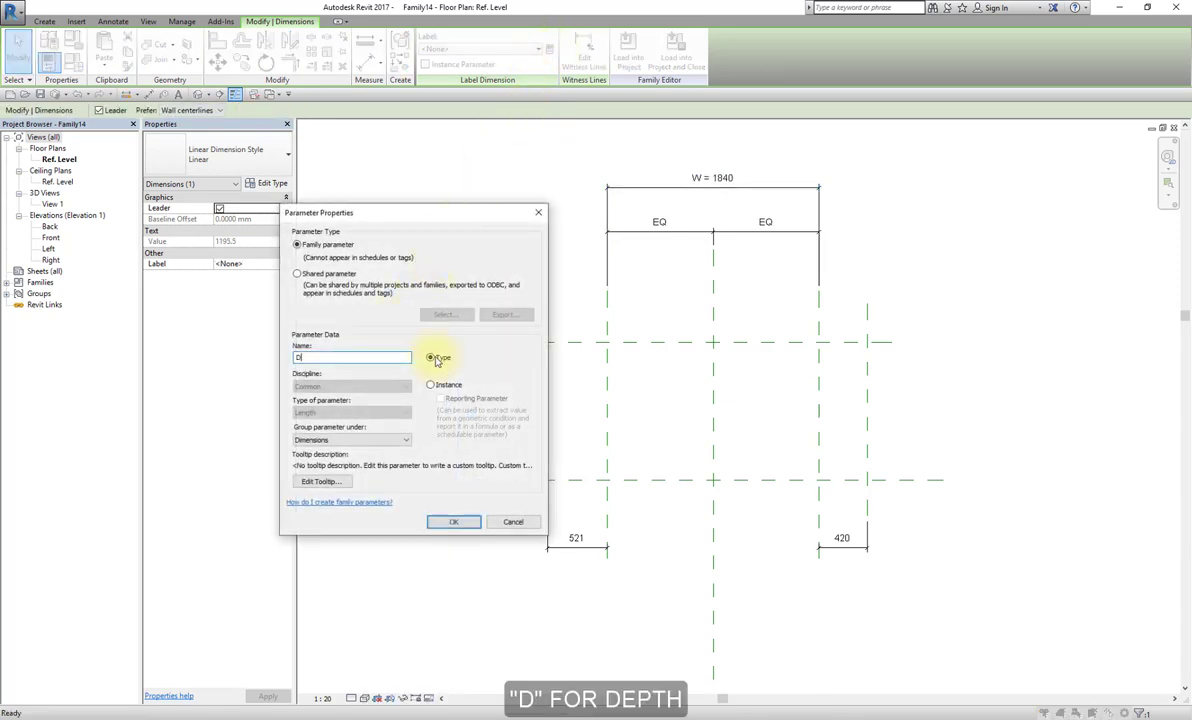
pyautogui.click(453, 521)
# Step: Label both side offset dimensions with one shared W2 parameter
pyautogui.click(580, 545)
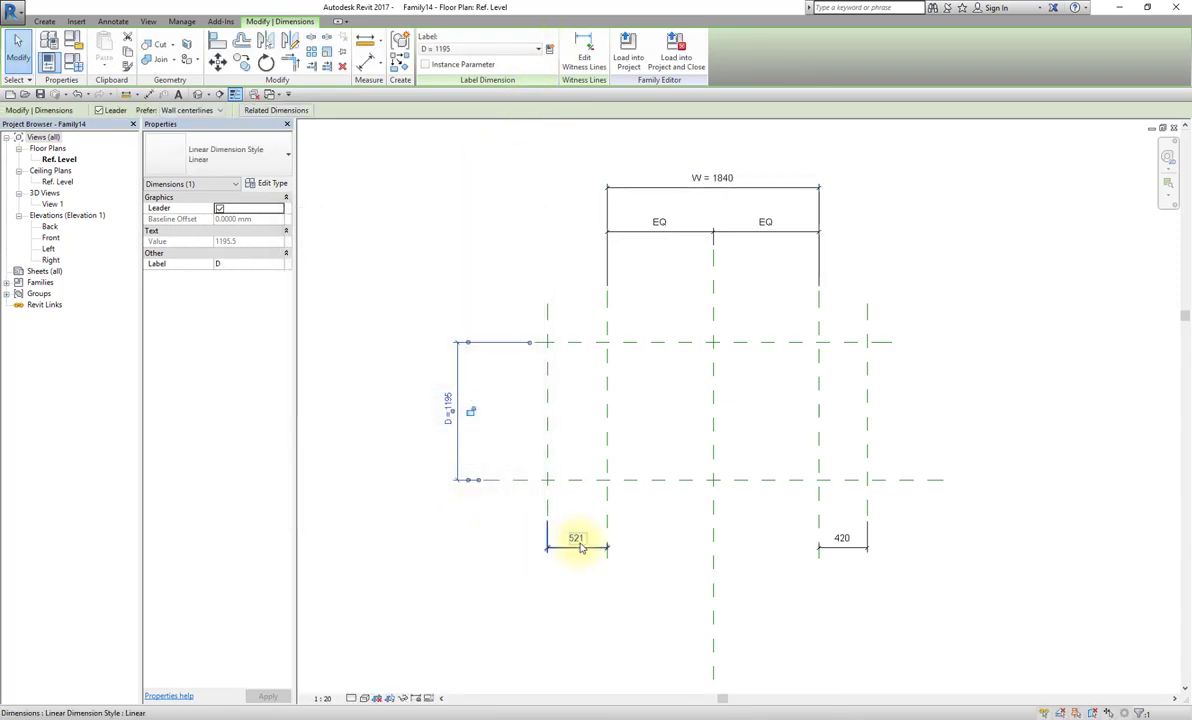
pyautogui.keyDown('ctrl'); pyautogui.click(838, 553); pyautogui.keyUp('ctrl')
pyautogui.click(549, 49)
pyautogui.write('W2')
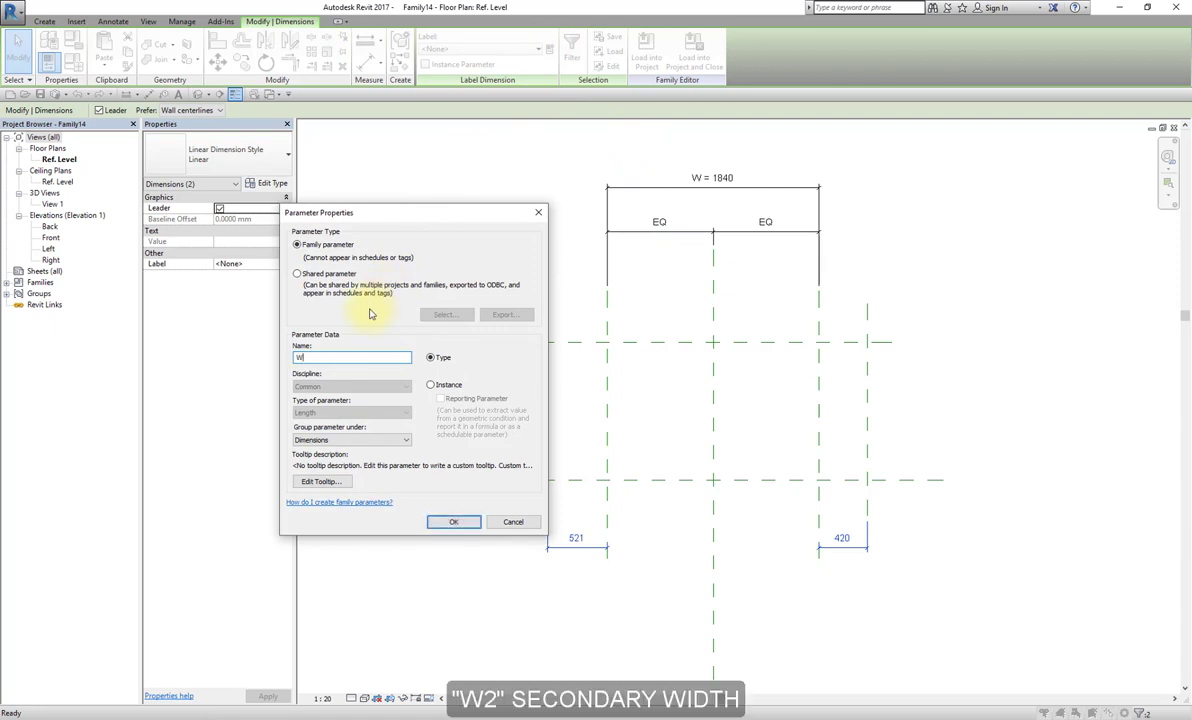
pyautogui.click(453, 522)
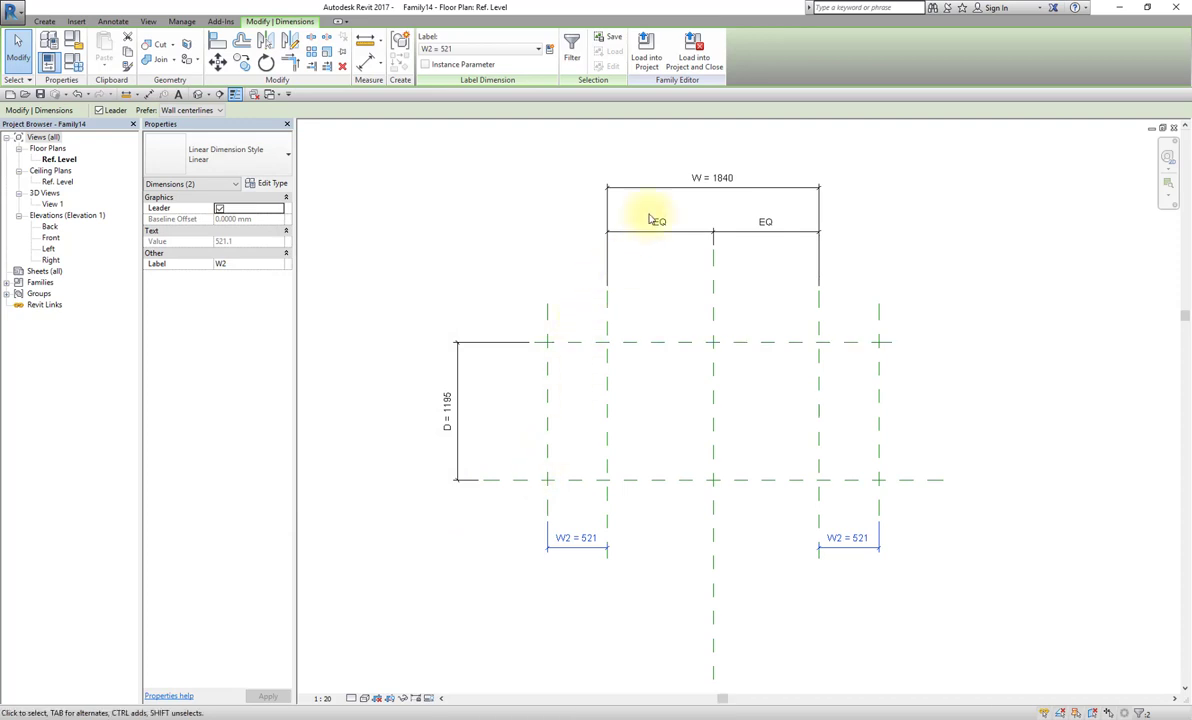
# Step: Set the W and D dimensions to 1000
pyautogui.click(700, 177)
pyautogui.click(715, 176)
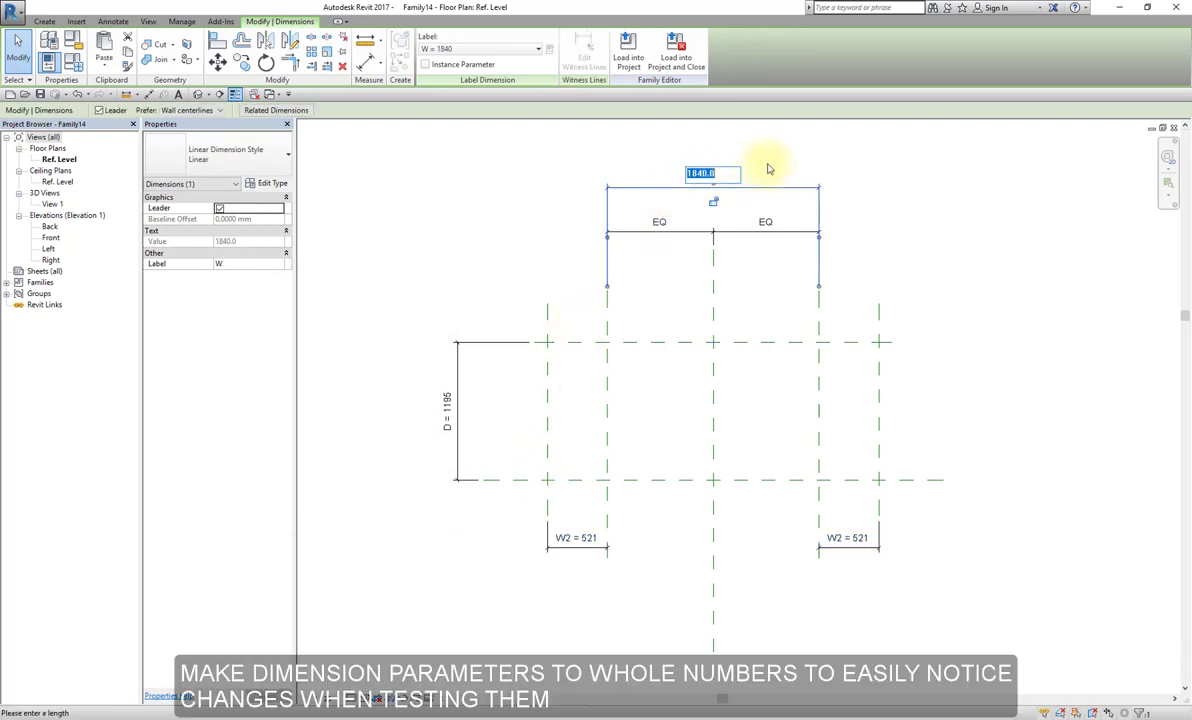
pyautogui.write('00')
pyautogui.press('Return')
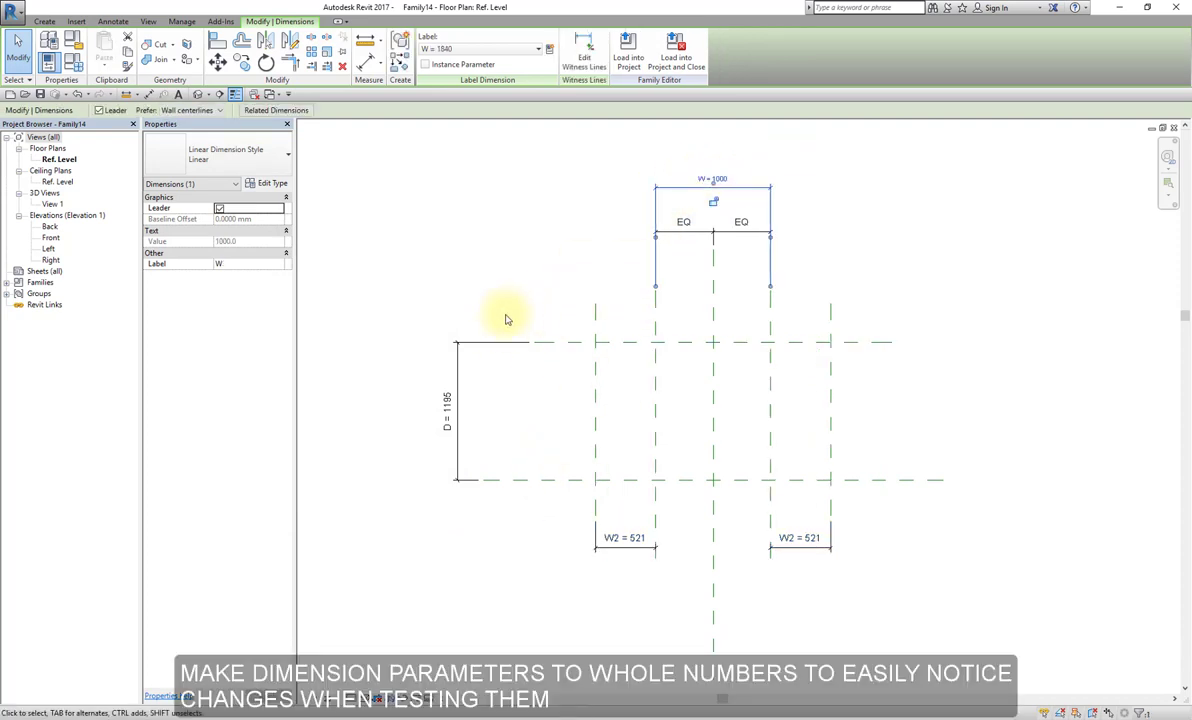
pyautogui.click(448, 405)
pyautogui.click(449, 408)
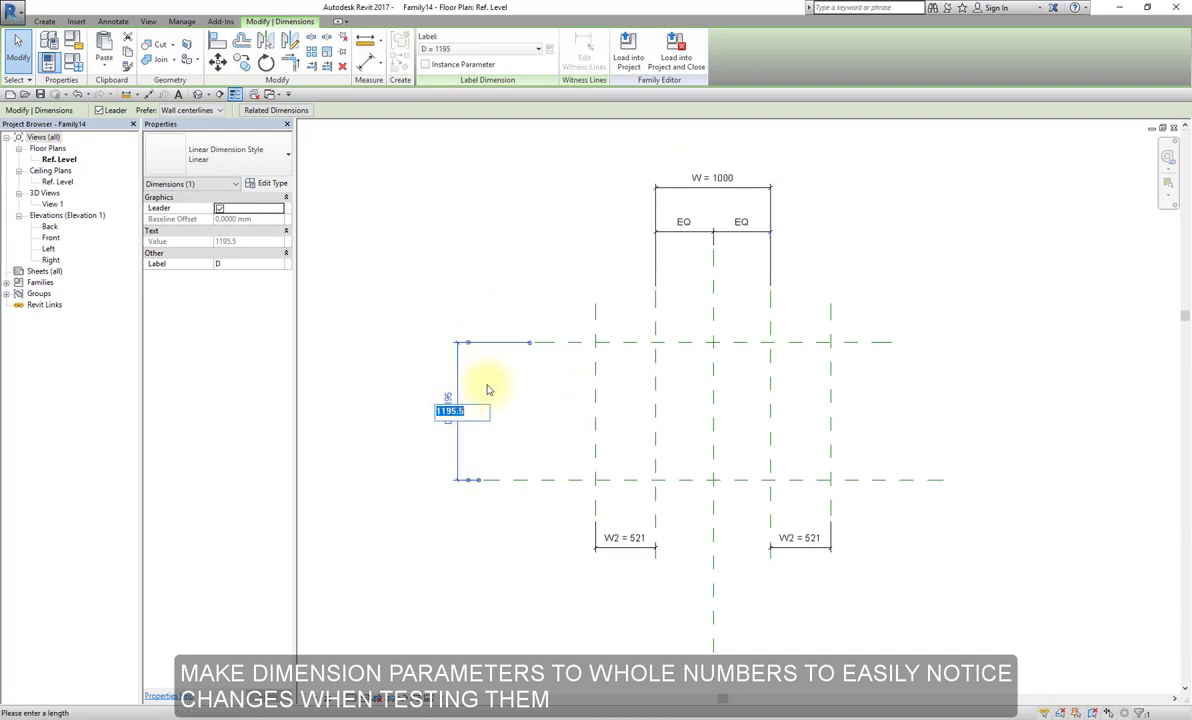
pyautogui.press('Return')
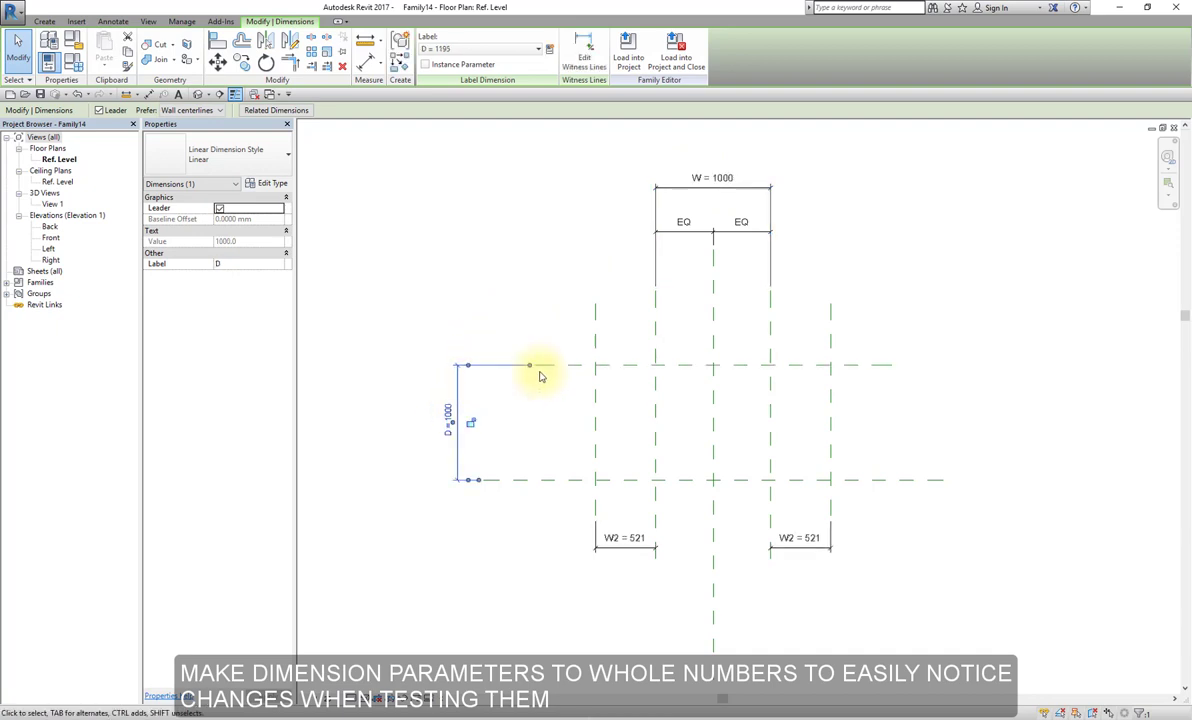
# Step: Set the W2 side offsets to 800
pyautogui.click(627, 539)
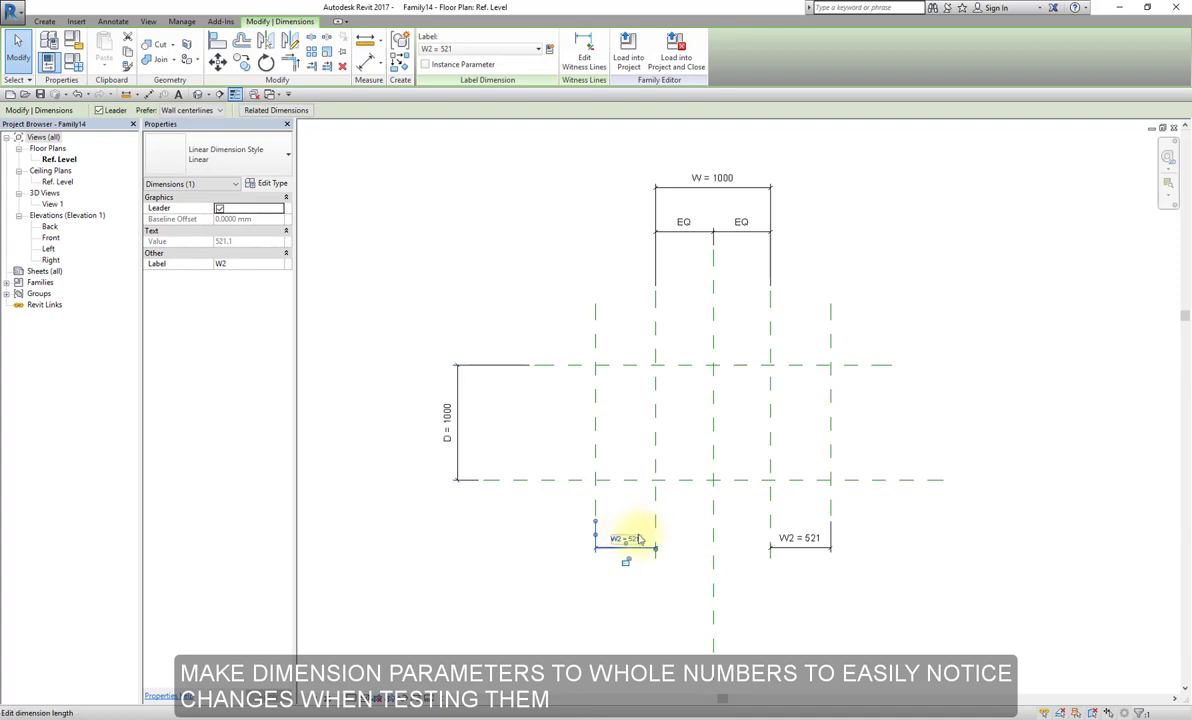
pyautogui.click(630, 538)
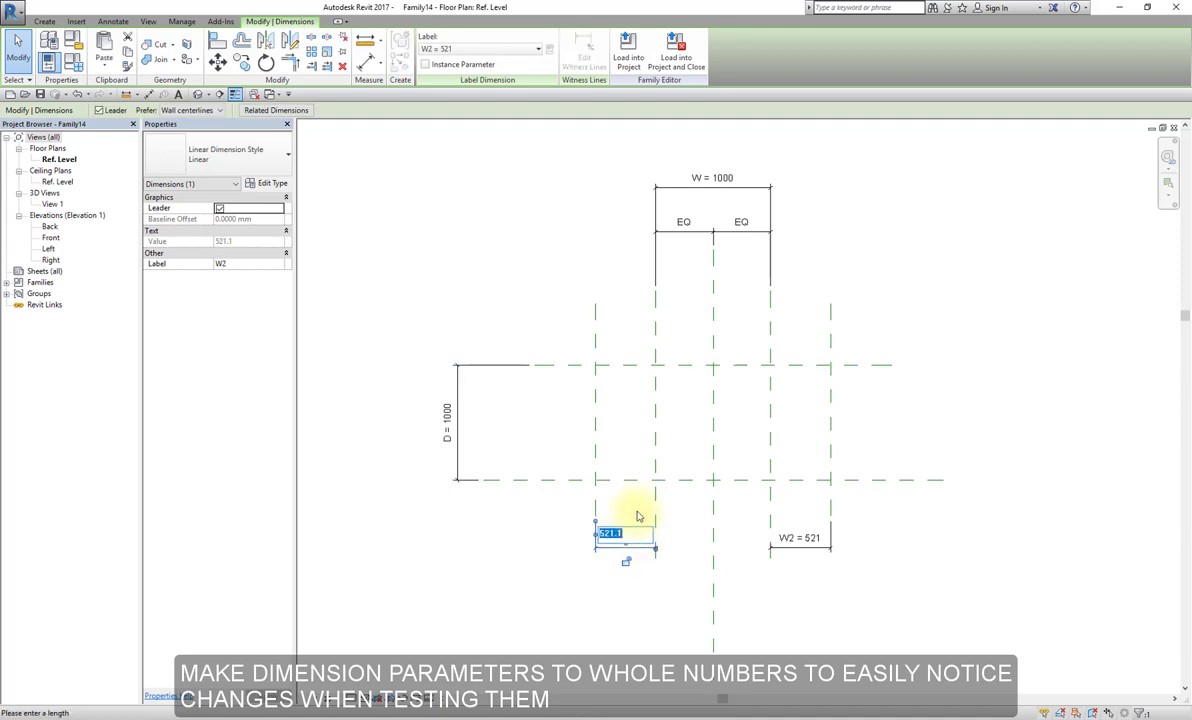
pyautogui.write('800')
pyautogui.press('Return')
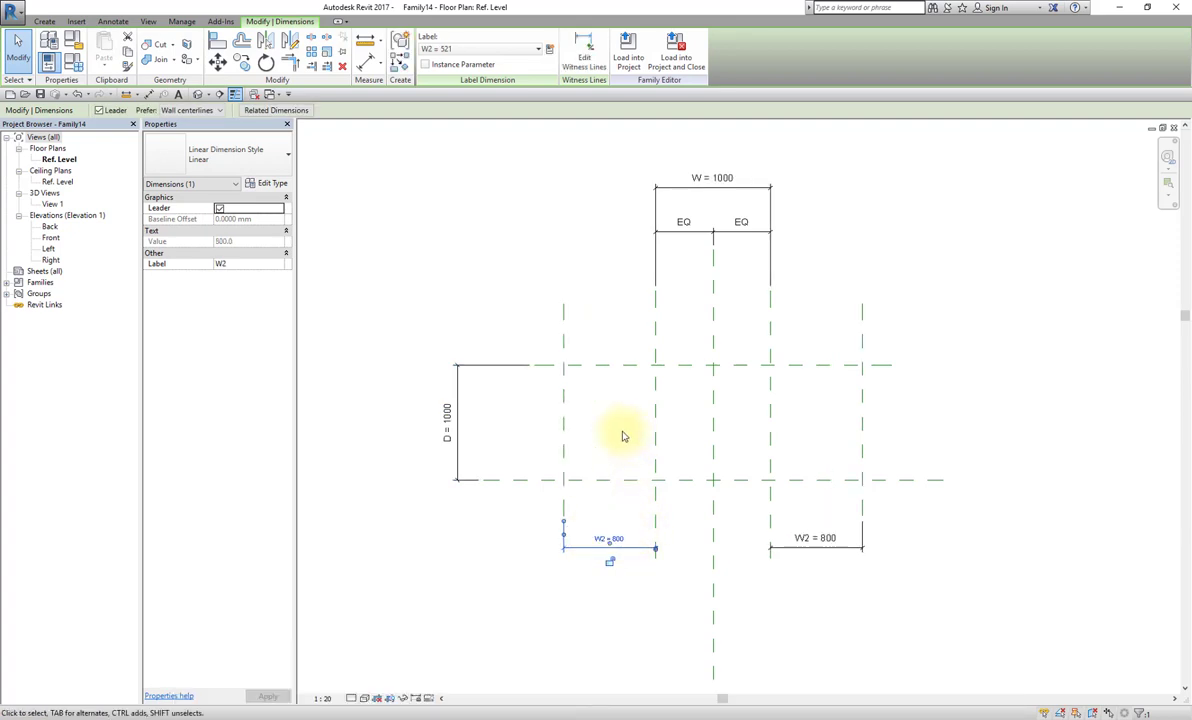
pyautogui.click(605, 420)
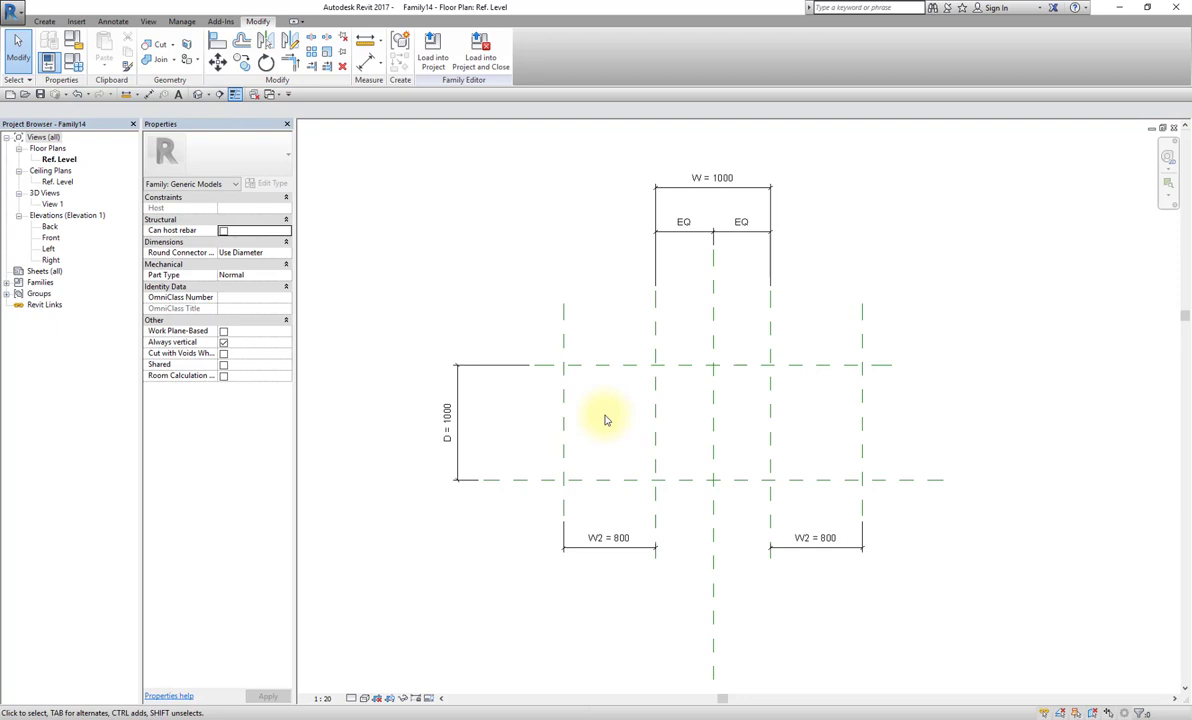
# Step: Open the Left elevation view and zoom it to fit
pyautogui.click(48, 249)
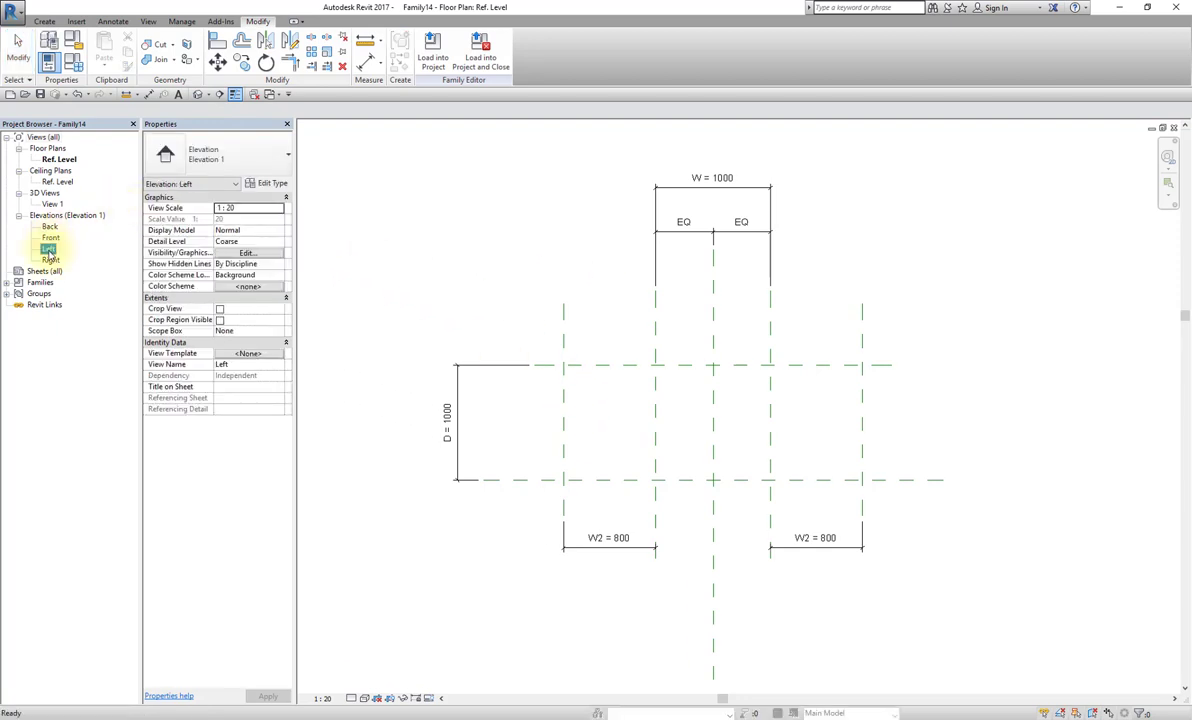
pyautogui.doubleClick(48, 249)
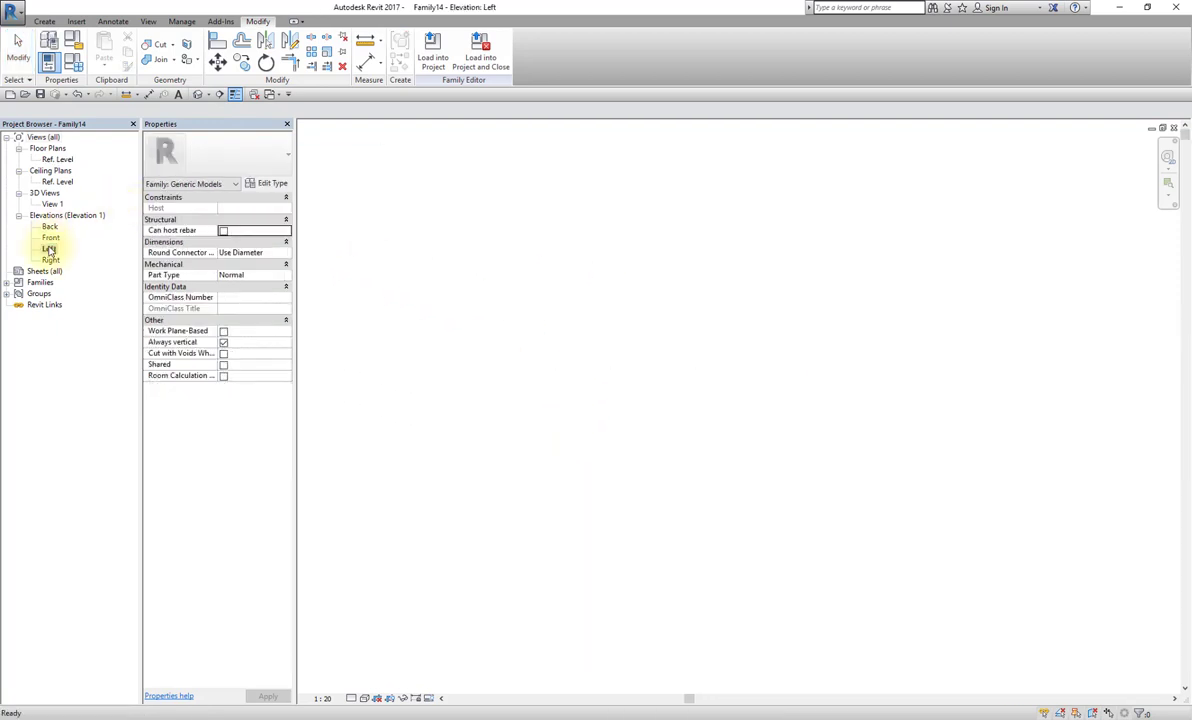
pyautogui.rightClick(626, 318)
pyautogui.click(665, 415)
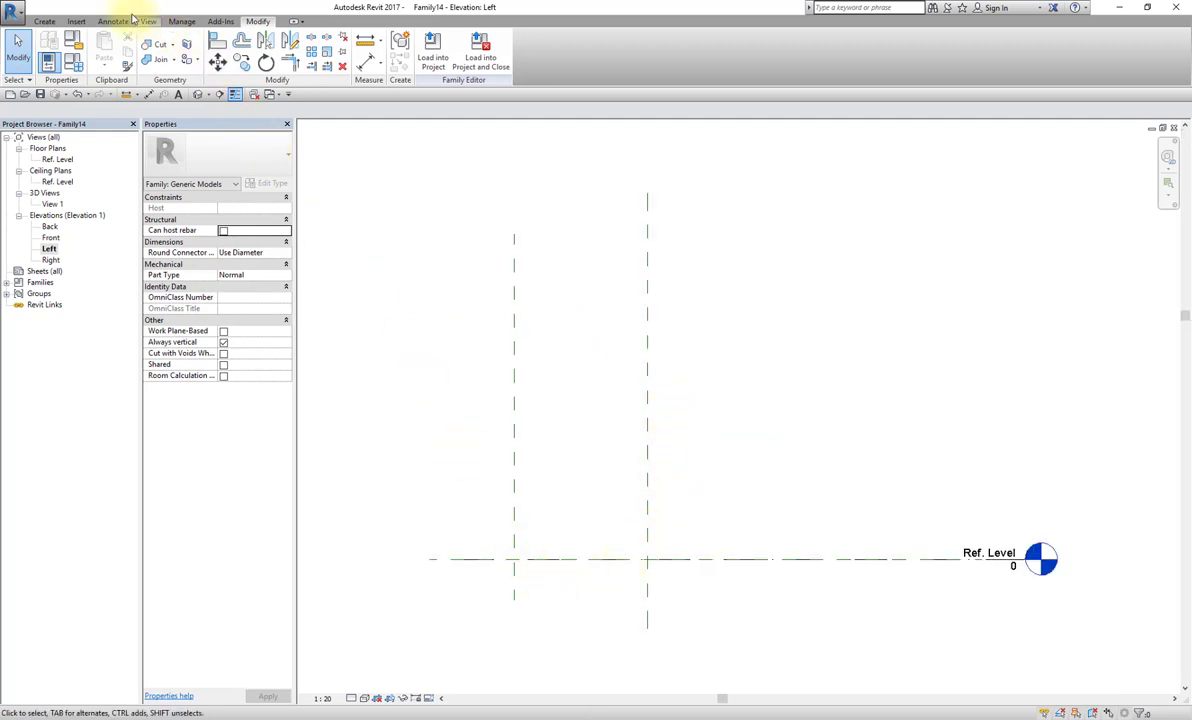
pyautogui.click(44, 21)
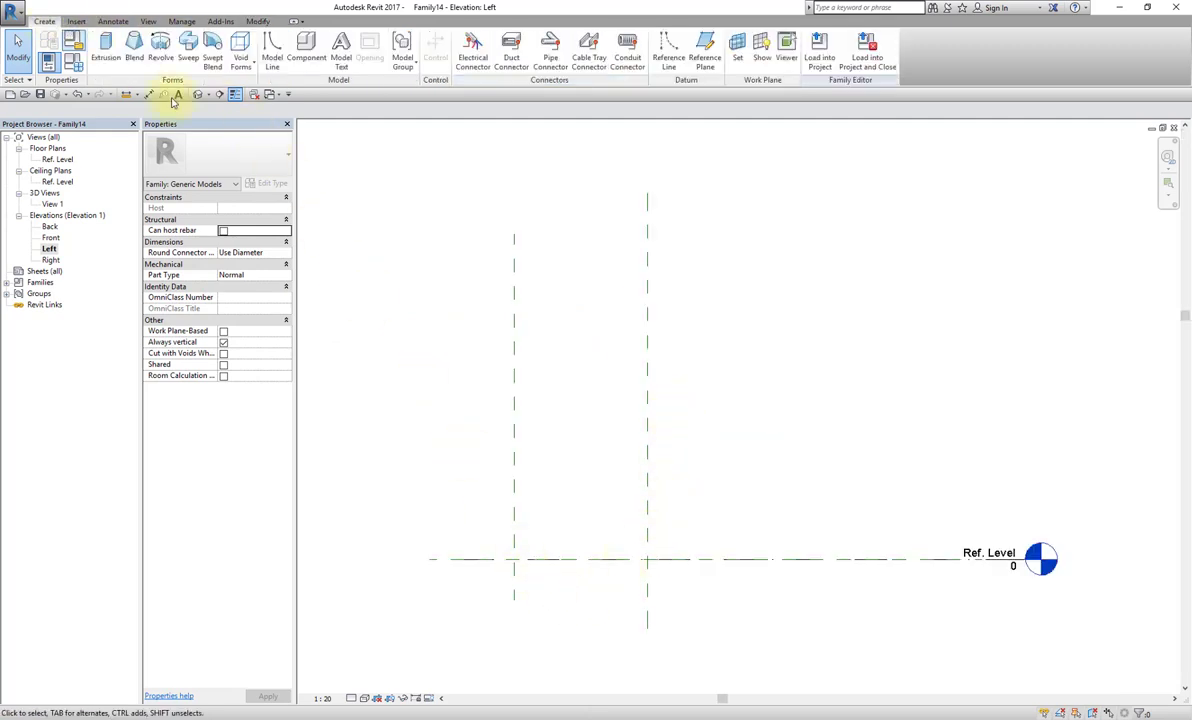
# Step: Add a reference plane just below Ref. Level and dimension it from the level
pyautogui.click(704, 50)
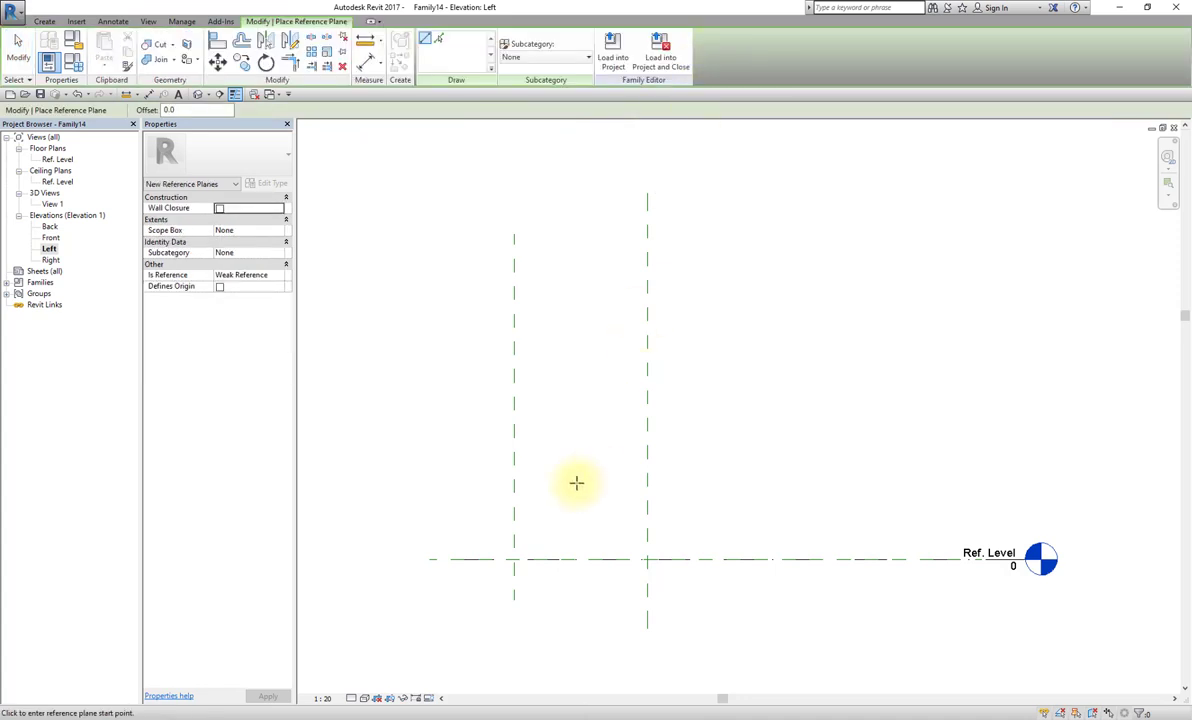
pyautogui.click(494, 579)
pyautogui.click(681, 575)
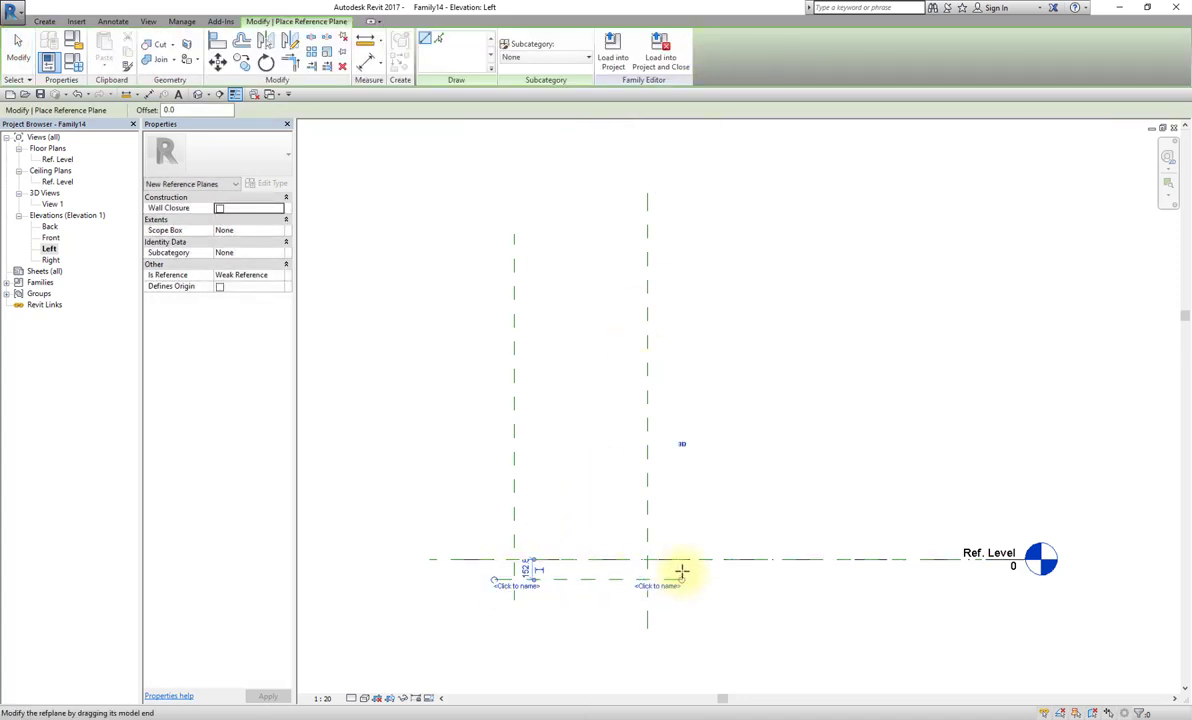
pyautogui.click(365, 62)
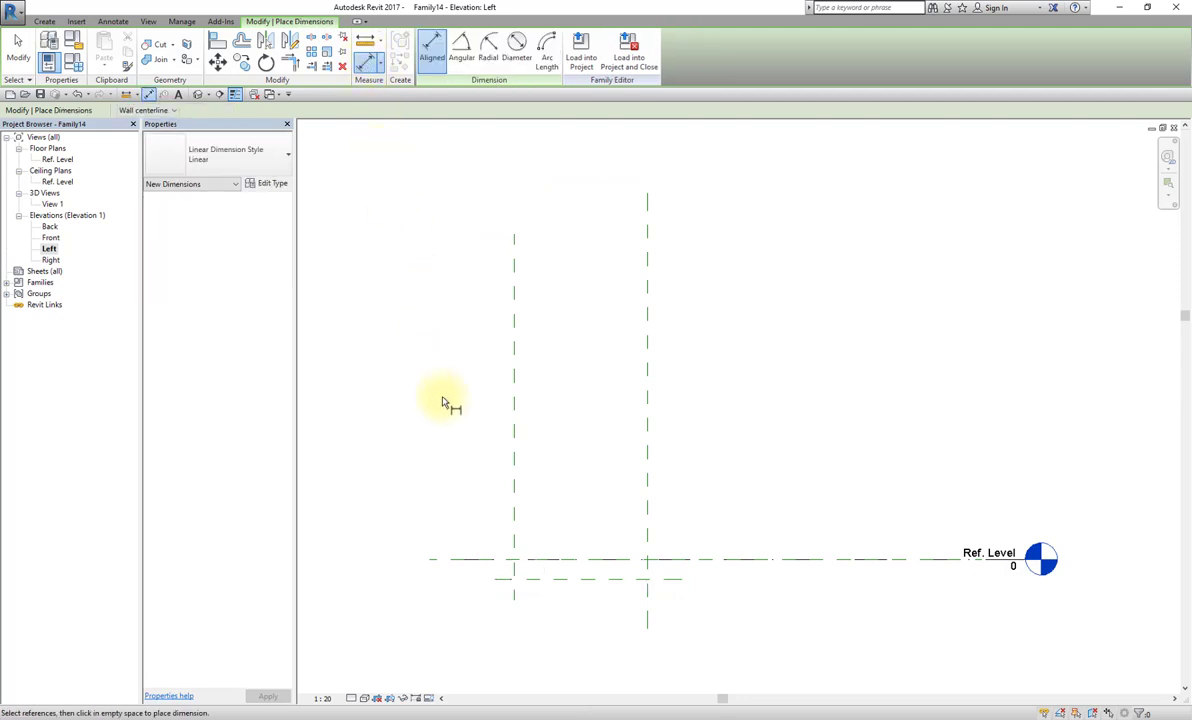
pyautogui.click(492, 559)
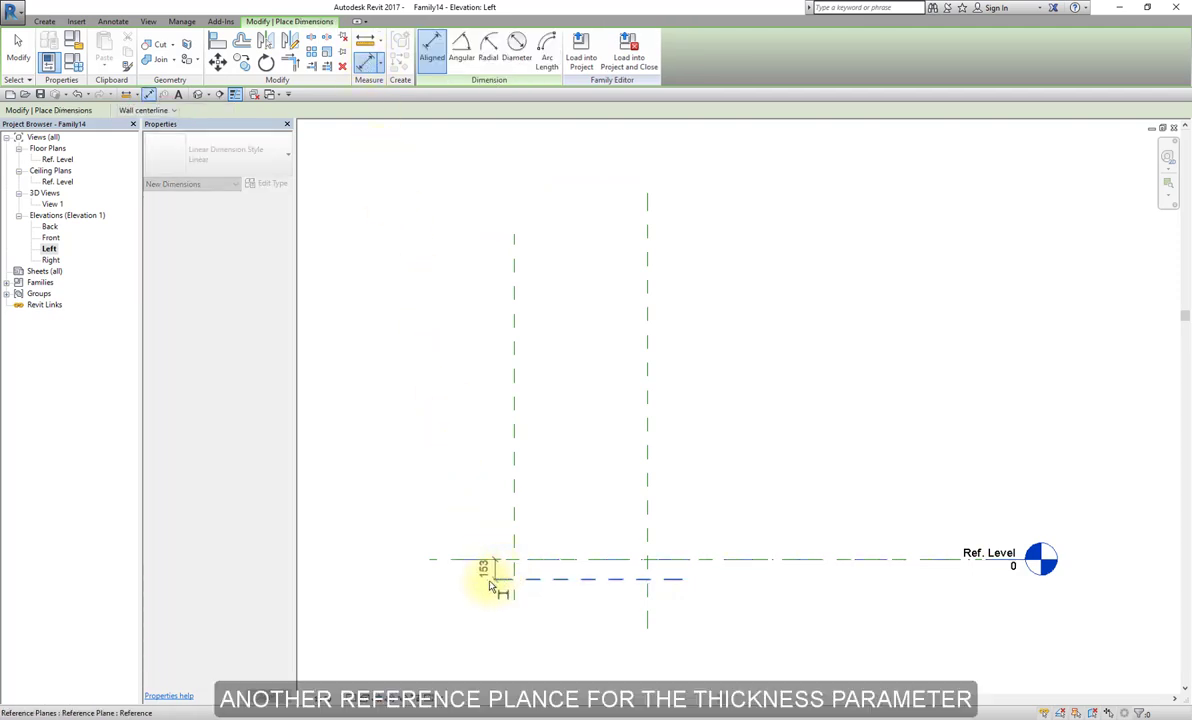
pyautogui.click(458, 575)
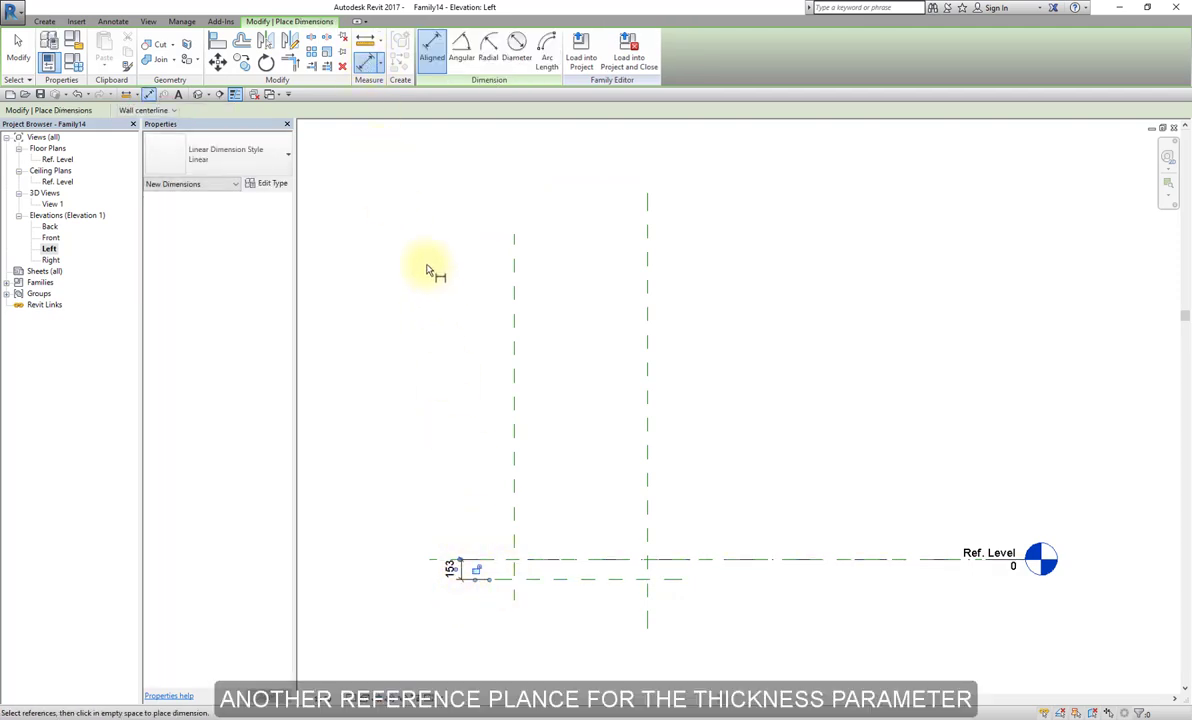
pyautogui.press('Escape')
pyautogui.press('Escape')
# Step: Label that dimension as a Floor Thickness parameter and set it to 150
pyautogui.click(452, 570)
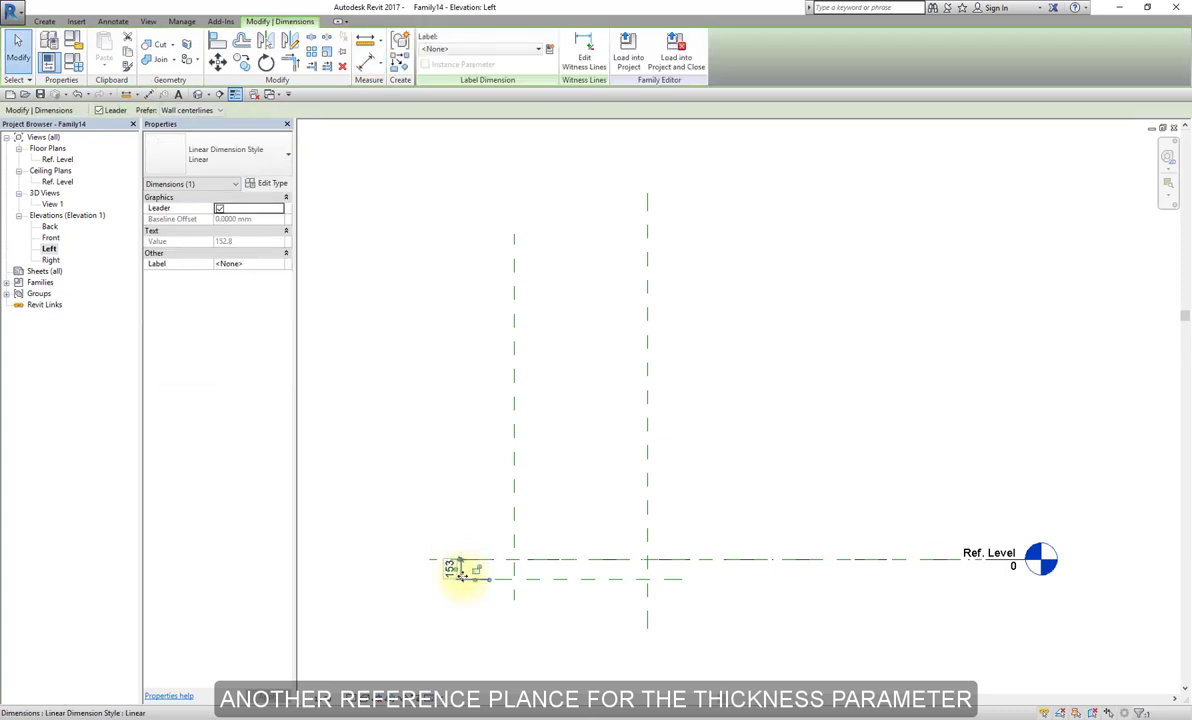
pyautogui.click(549, 51)
pyautogui.write('Floor Thickness')
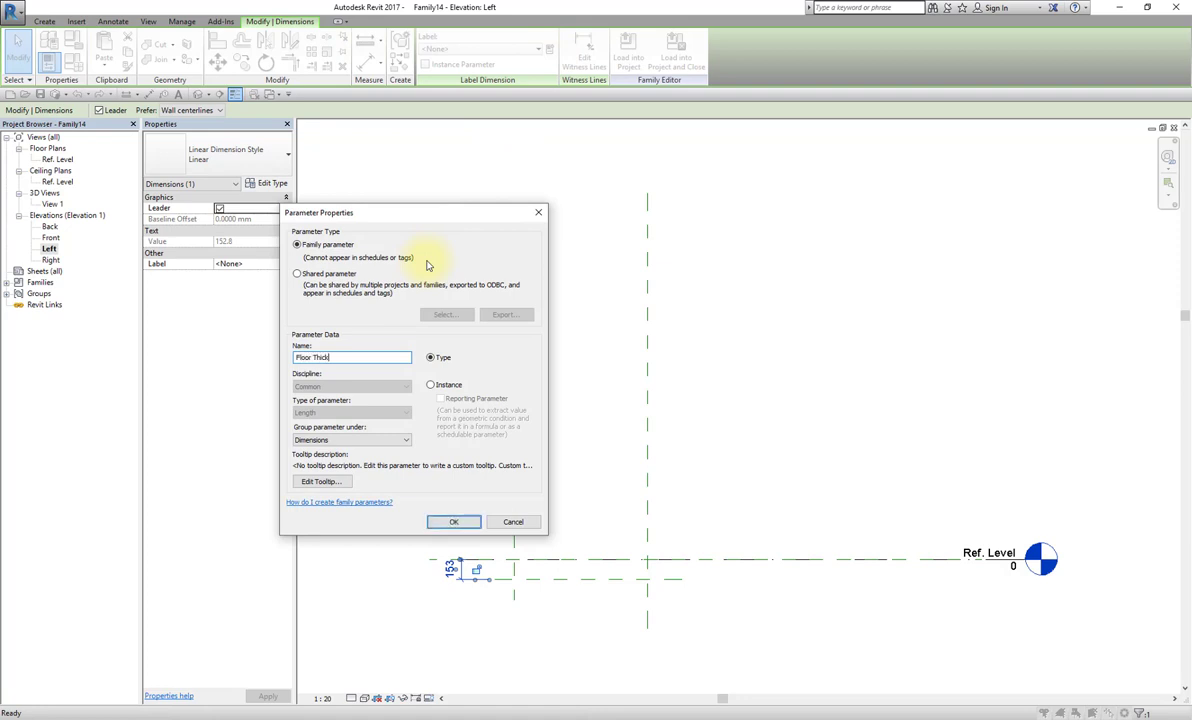
pyautogui.click(438, 524)
pyautogui.click(431, 513)
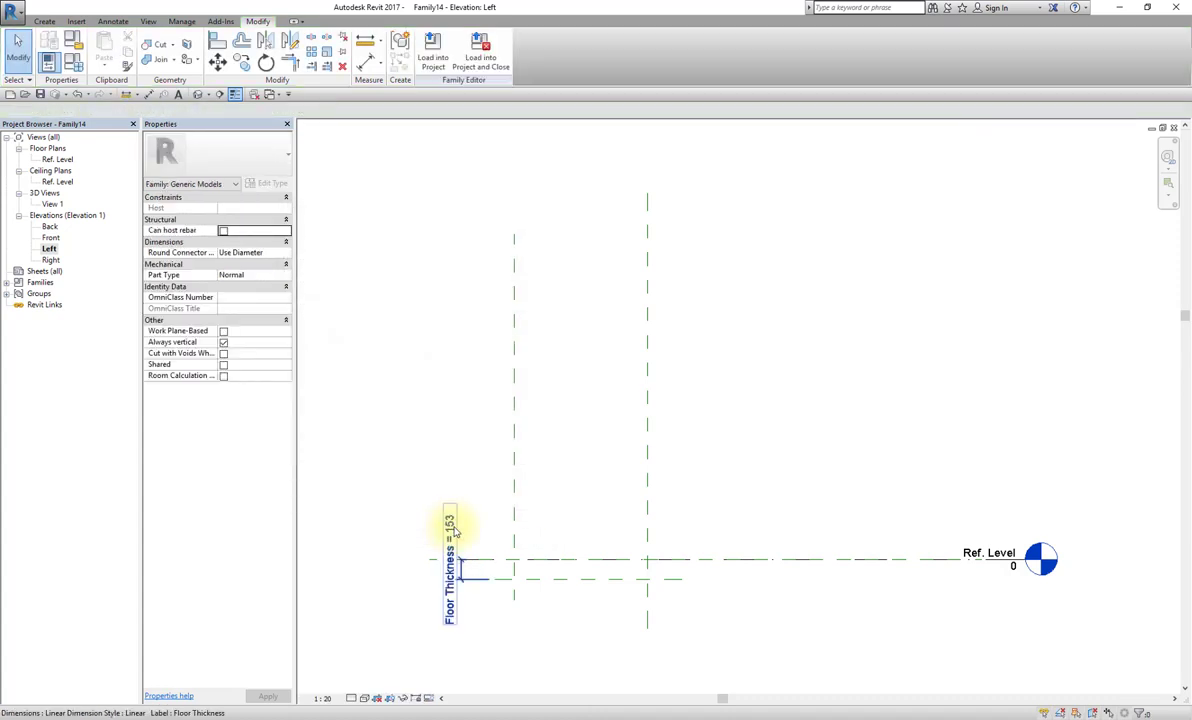
pyautogui.click(451, 537)
pyautogui.click(451, 537)
pyautogui.write('15')
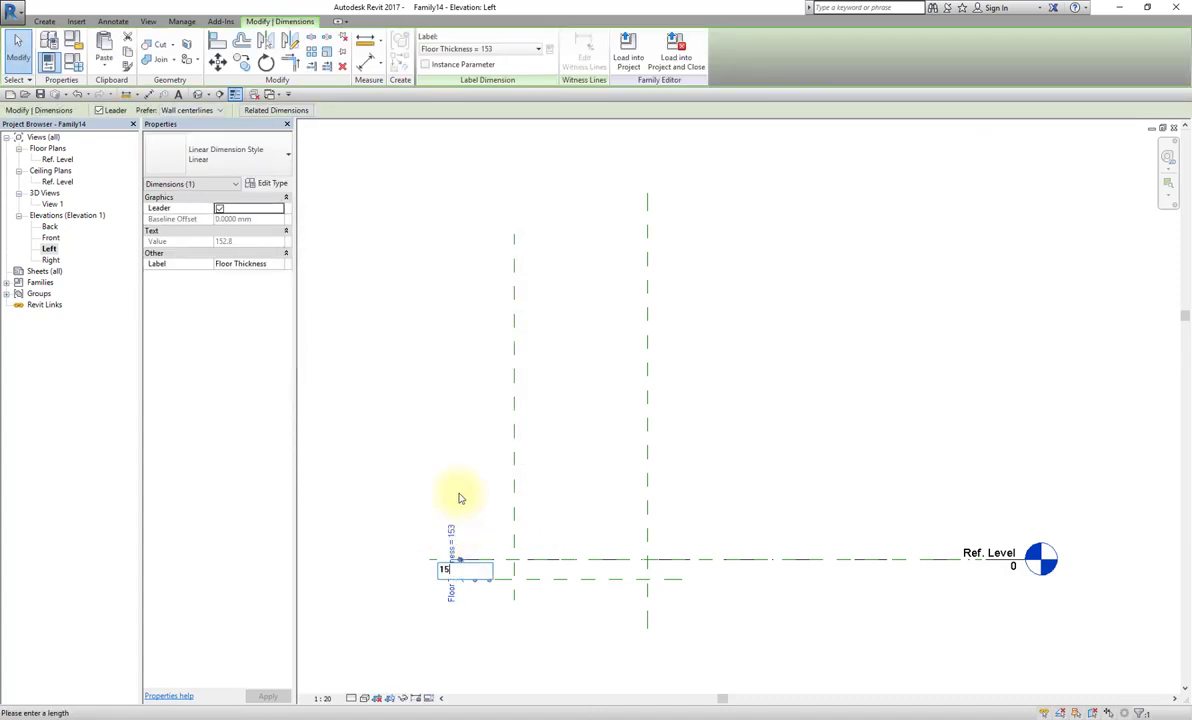
pyautogui.write('0')
pyautogui.press('Return')
pyautogui.click(459, 496)
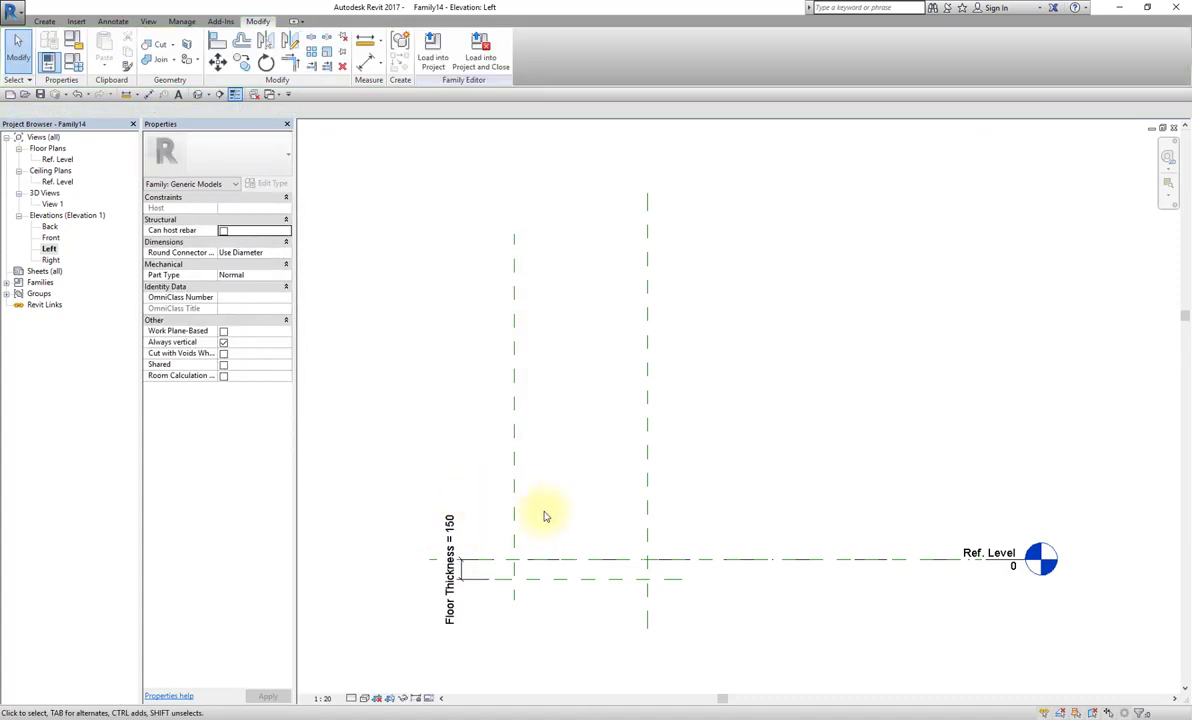
pyautogui.moveTo(573, 500); pyautogui.dragTo(604, 316, button='middle')
pyautogui.scroll(1, 601, 324)
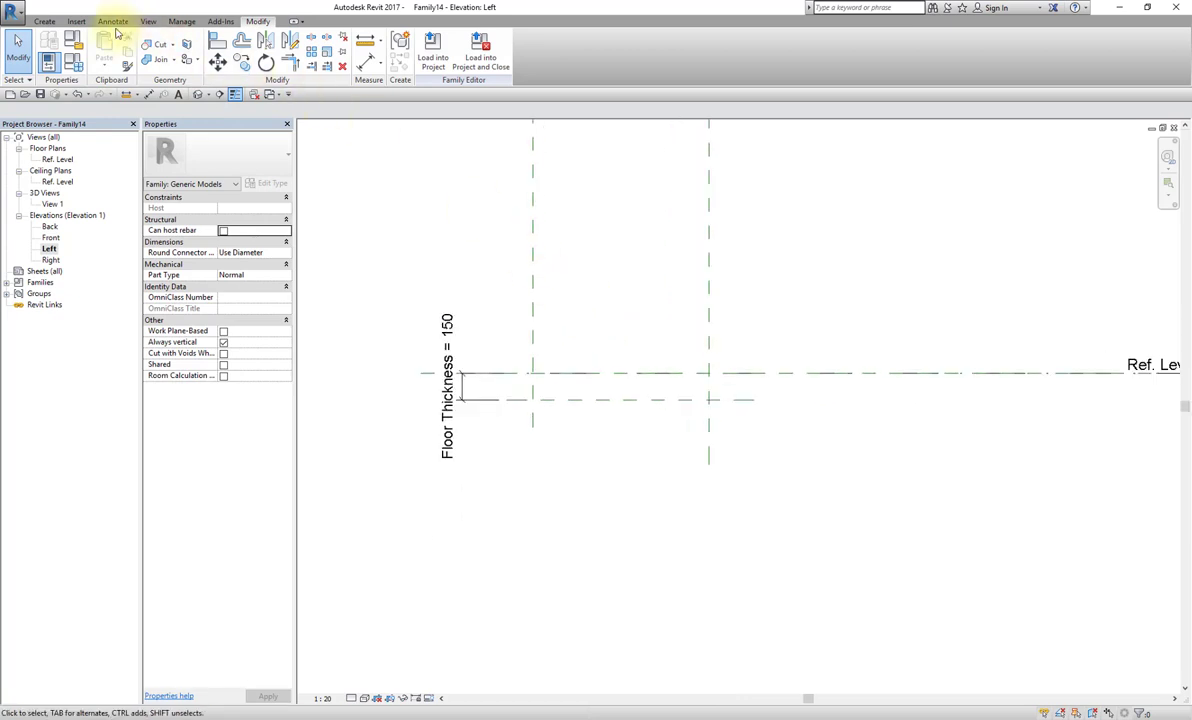
pyautogui.click(48, 22)
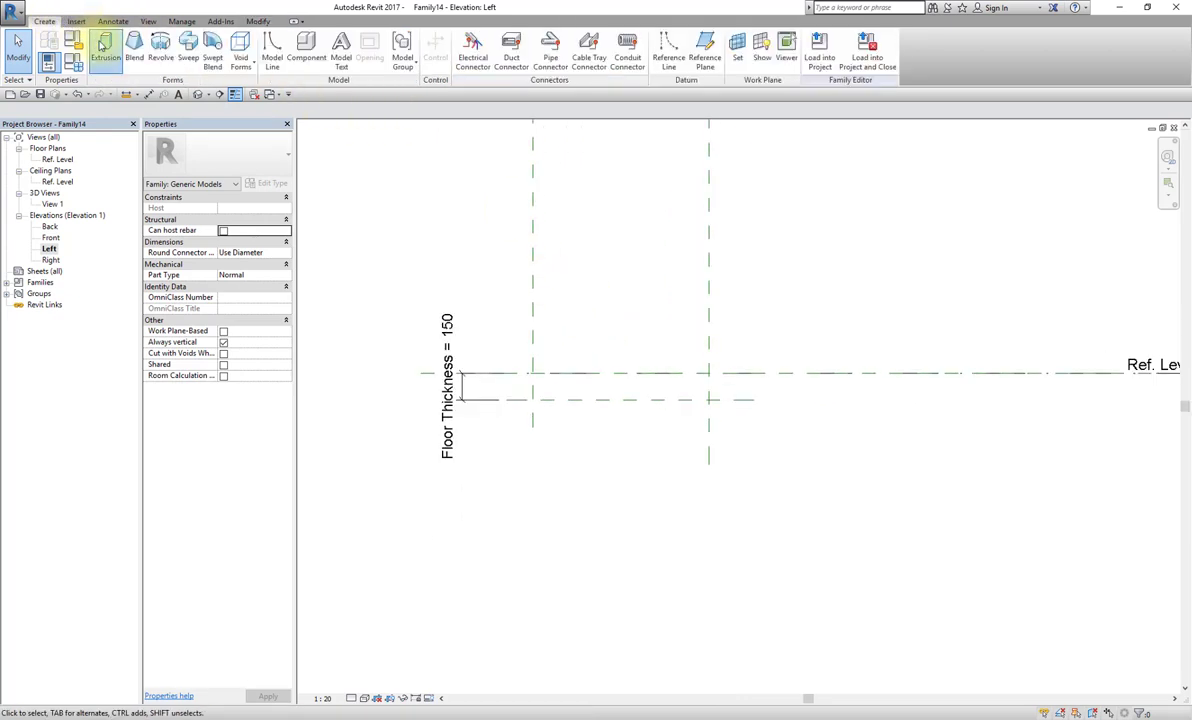
# Step: Sketch a closed triangular extrusion on the reference planes and view the wedge in 3D
pyautogui.click(103, 45)
pyautogui.click(451, 38)
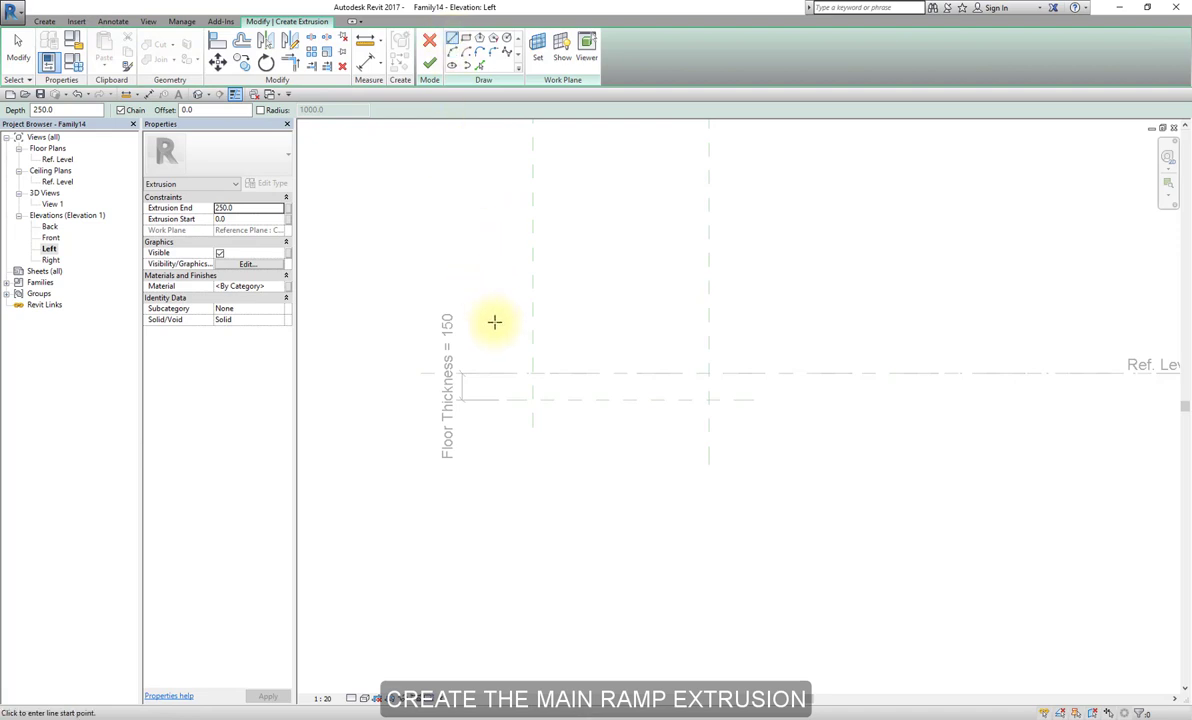
pyautogui.click(532, 373)
pyautogui.click(532, 398)
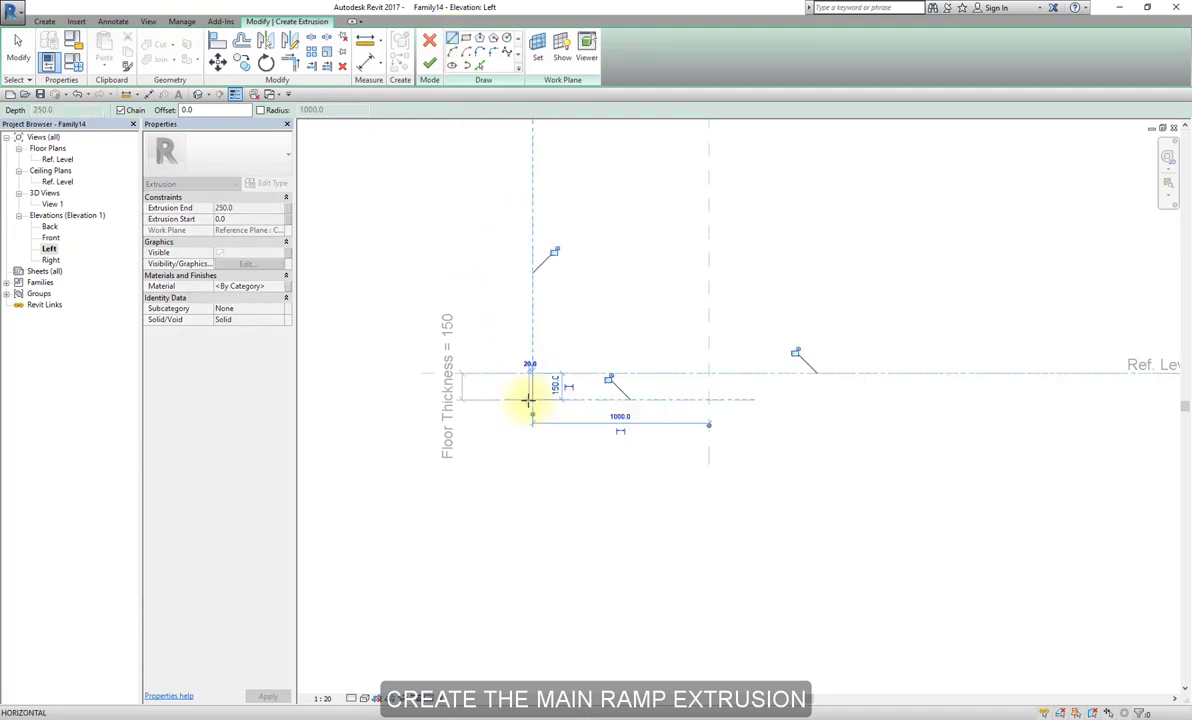
pyautogui.click(709, 398)
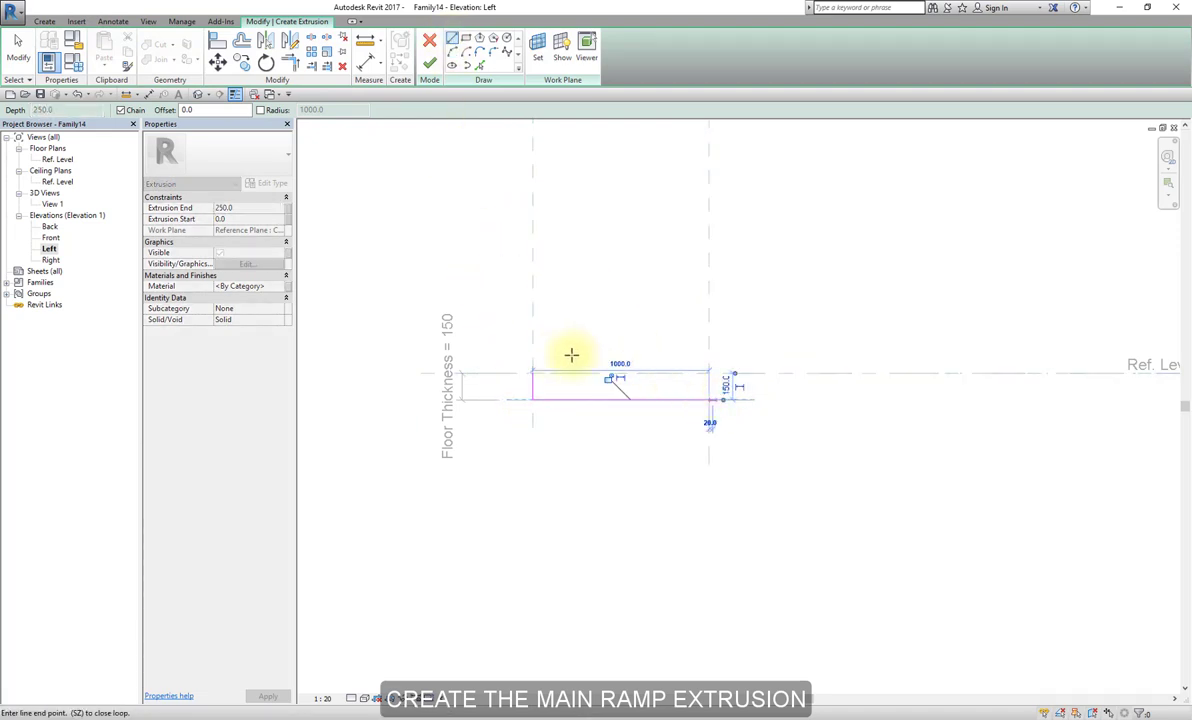
pyautogui.click(533, 372)
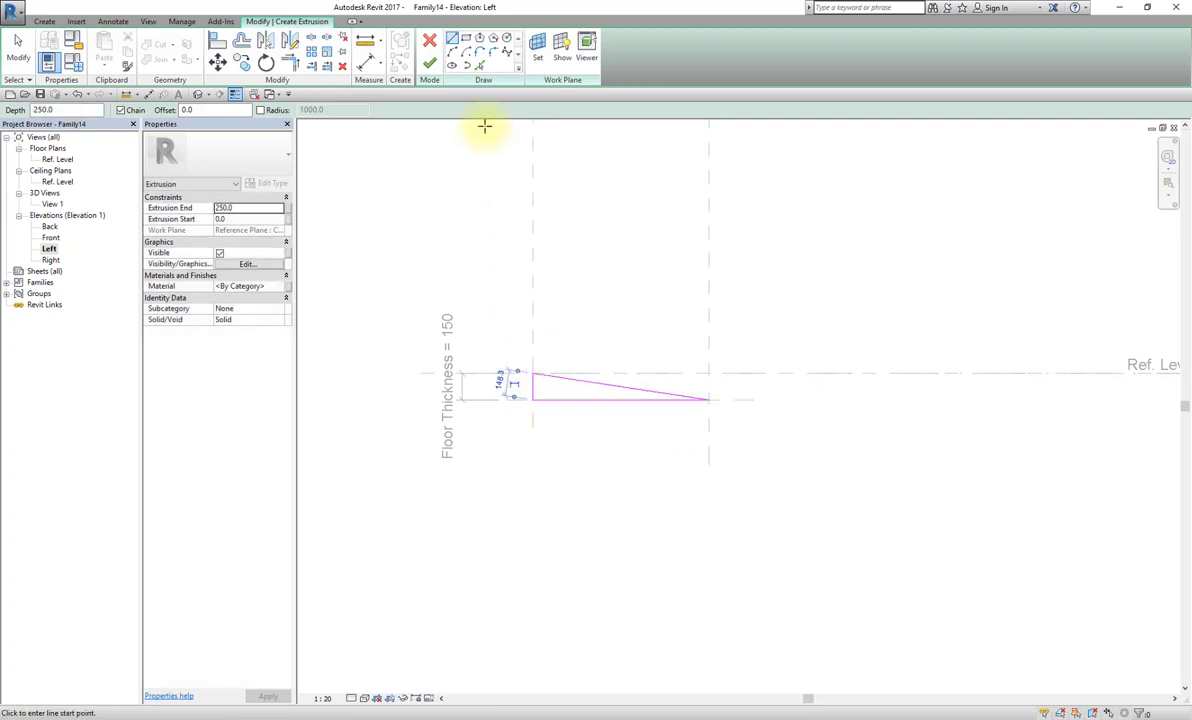
pyautogui.click(431, 66)
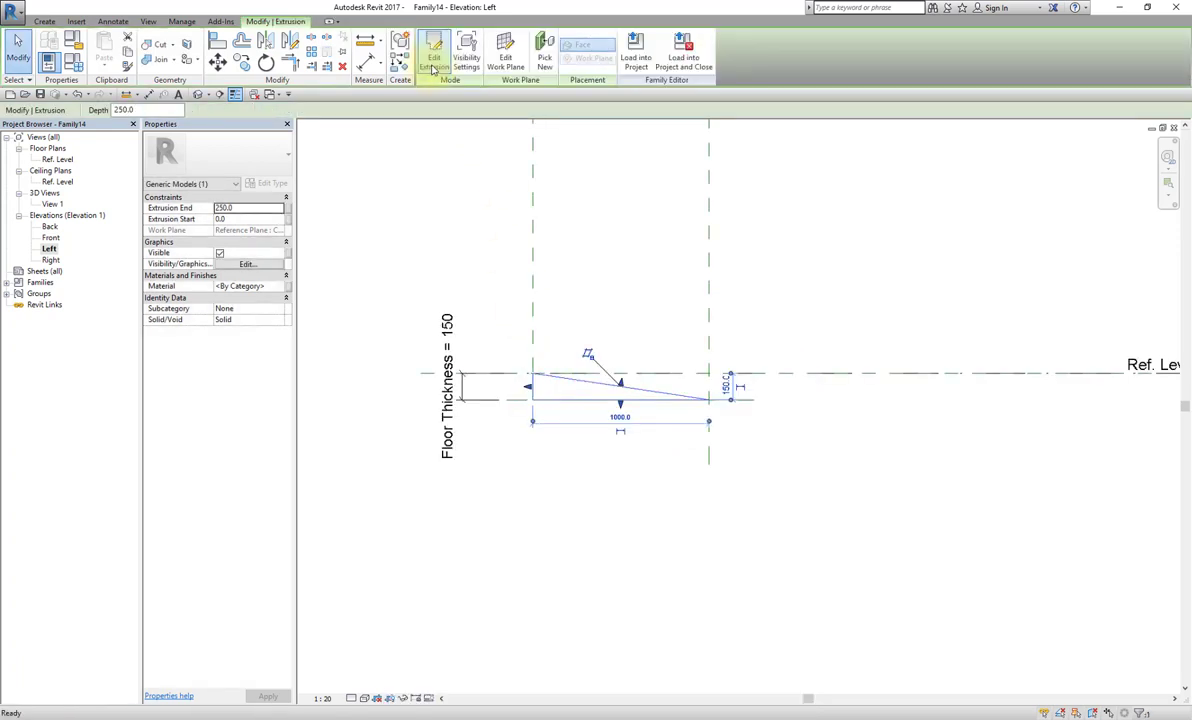
pyautogui.click(394, 213)
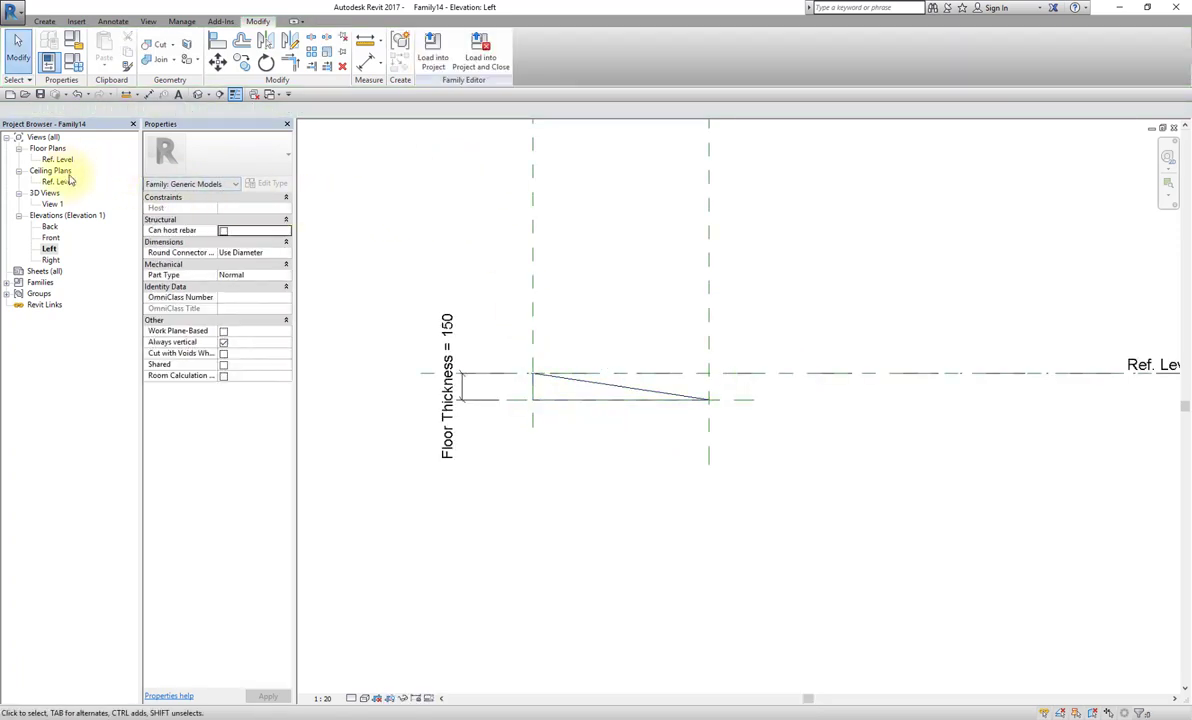
pyautogui.click(197, 94)
pyautogui.scroll(-3, 611, 293)
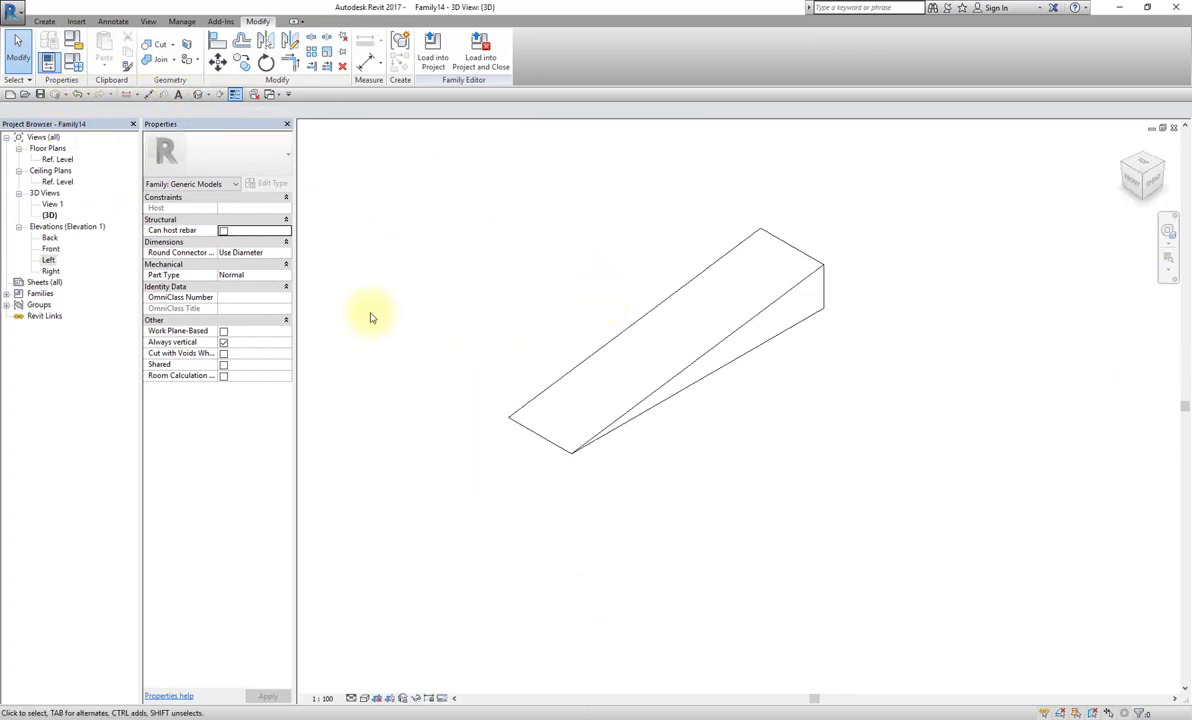
# Step: In the Ref. Level plan, stretch the extrusion's left and right sides onto the width planes
pyautogui.doubleClick(57, 159)
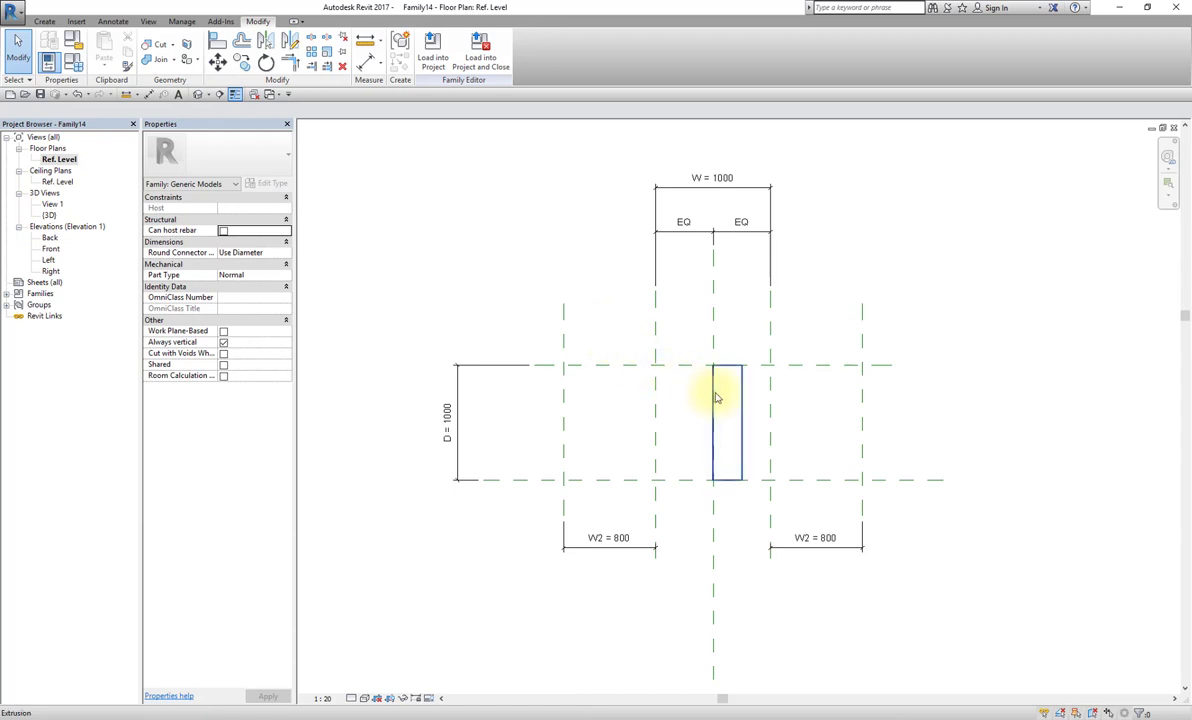
pyautogui.click(716, 398)
pyautogui.scroll(1, 705, 418)
pyautogui.scroll(1, 700, 418)
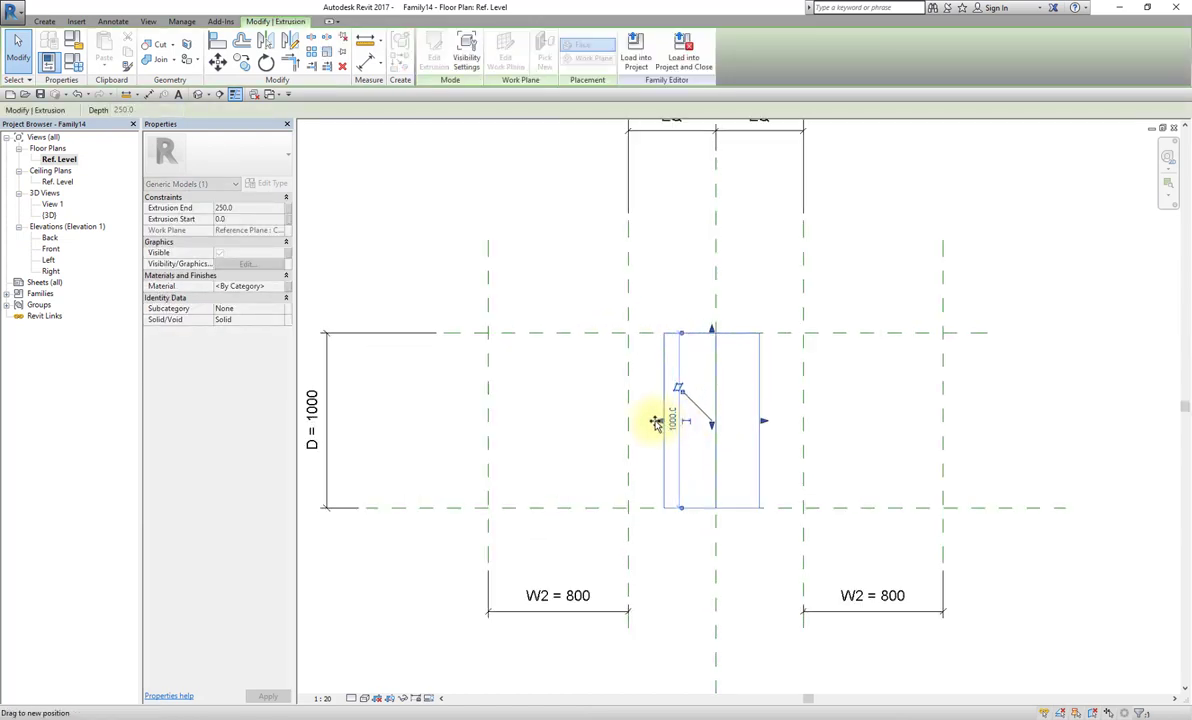
pyautogui.moveTo(656, 421); pyautogui.dragTo(618, 418)
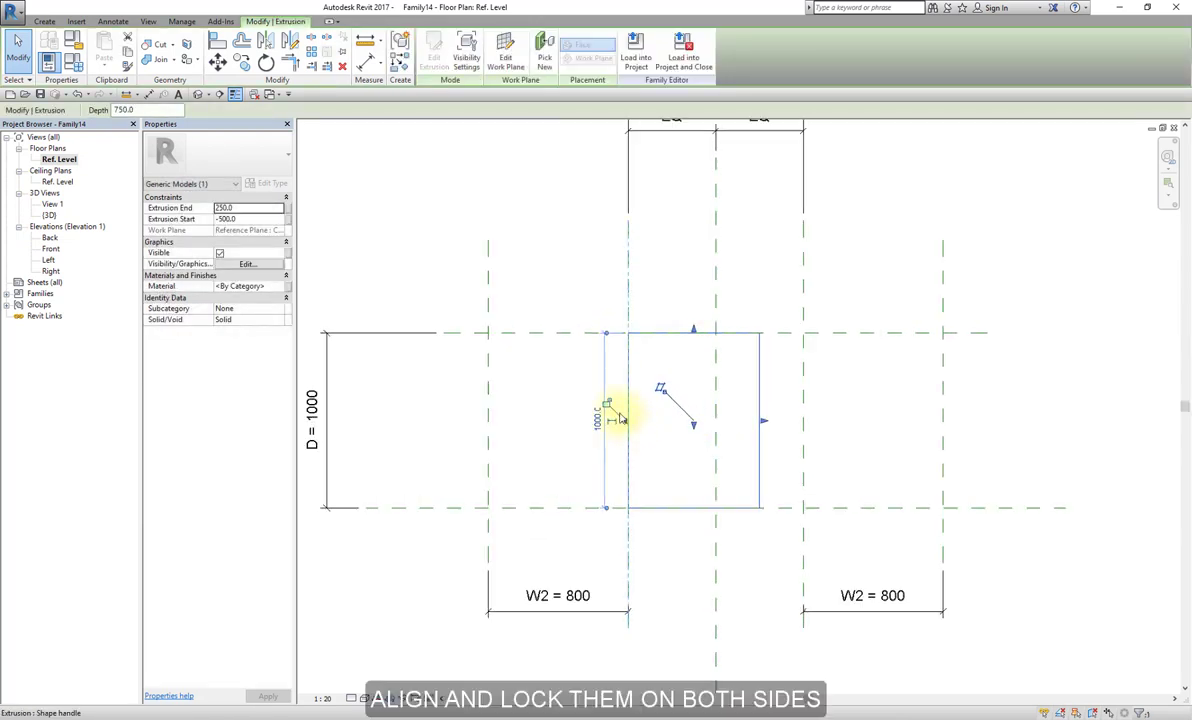
pyautogui.moveTo(764, 421); pyautogui.dragTo(805, 425)
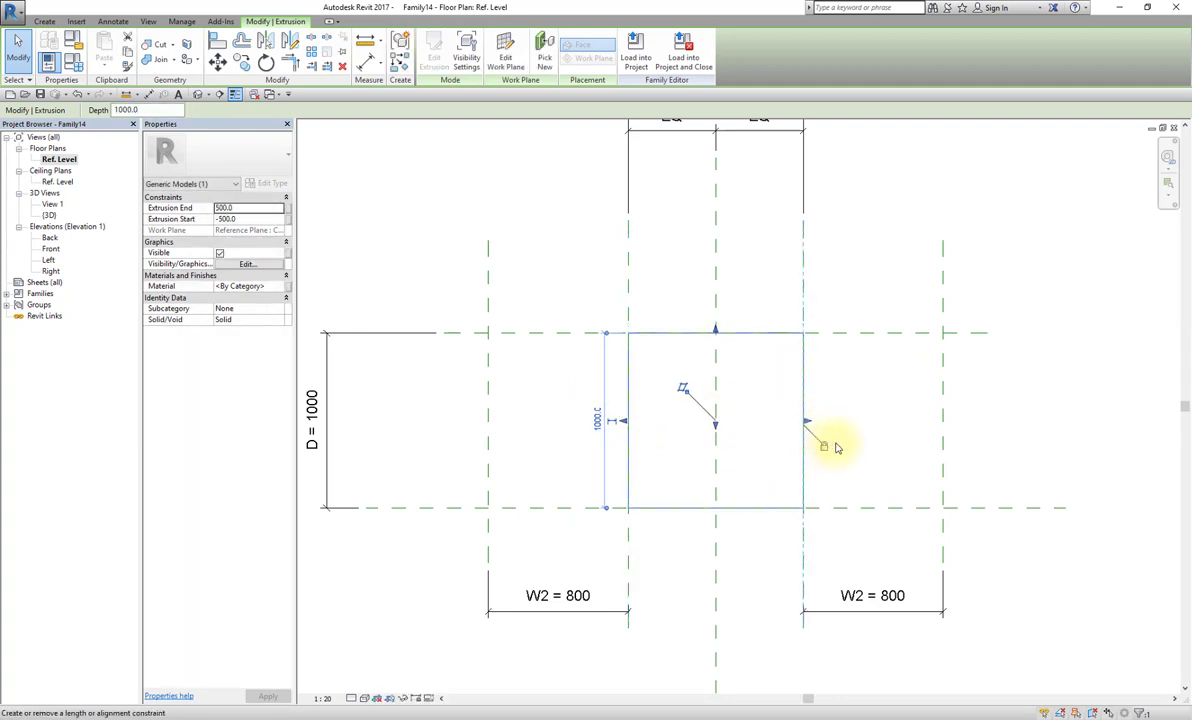
pyautogui.click(865, 402)
pyautogui.scroll(-2, 865, 402)
pyautogui.moveTo(865, 402); pyautogui.dragTo(830, 469, button='middle')
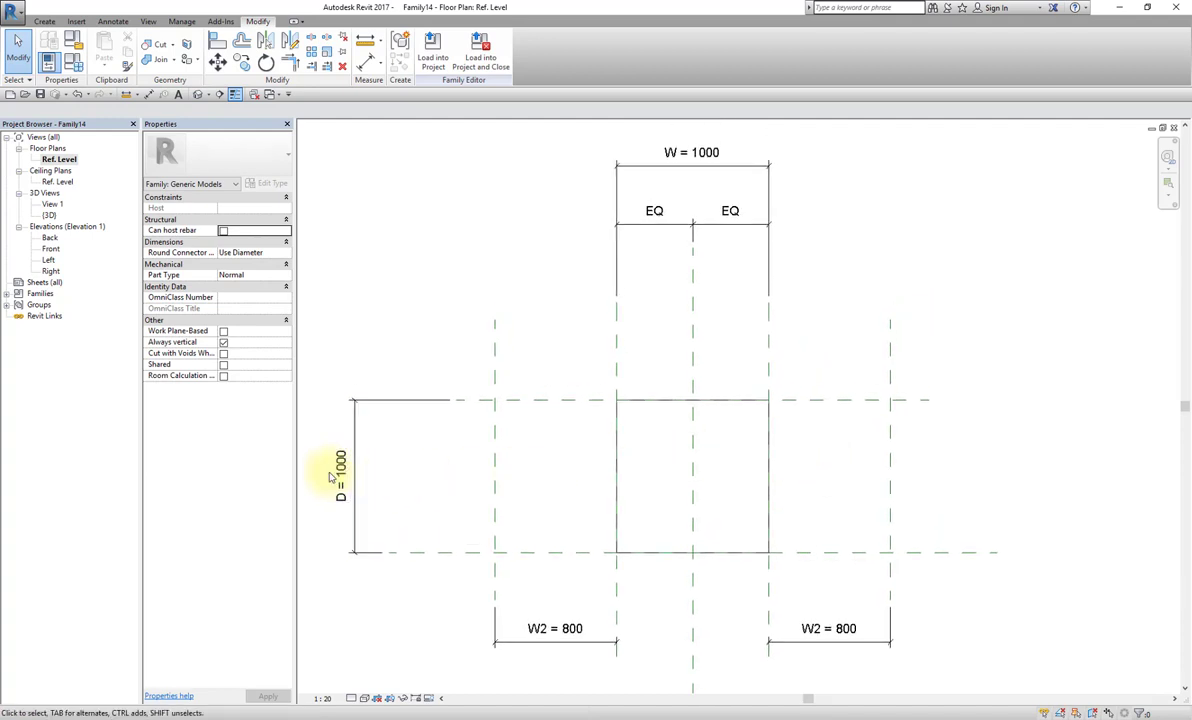
# Step: Change the depth D to 1400
pyautogui.click(340, 470)
pyautogui.click(342, 472)
pyautogui.write('1')
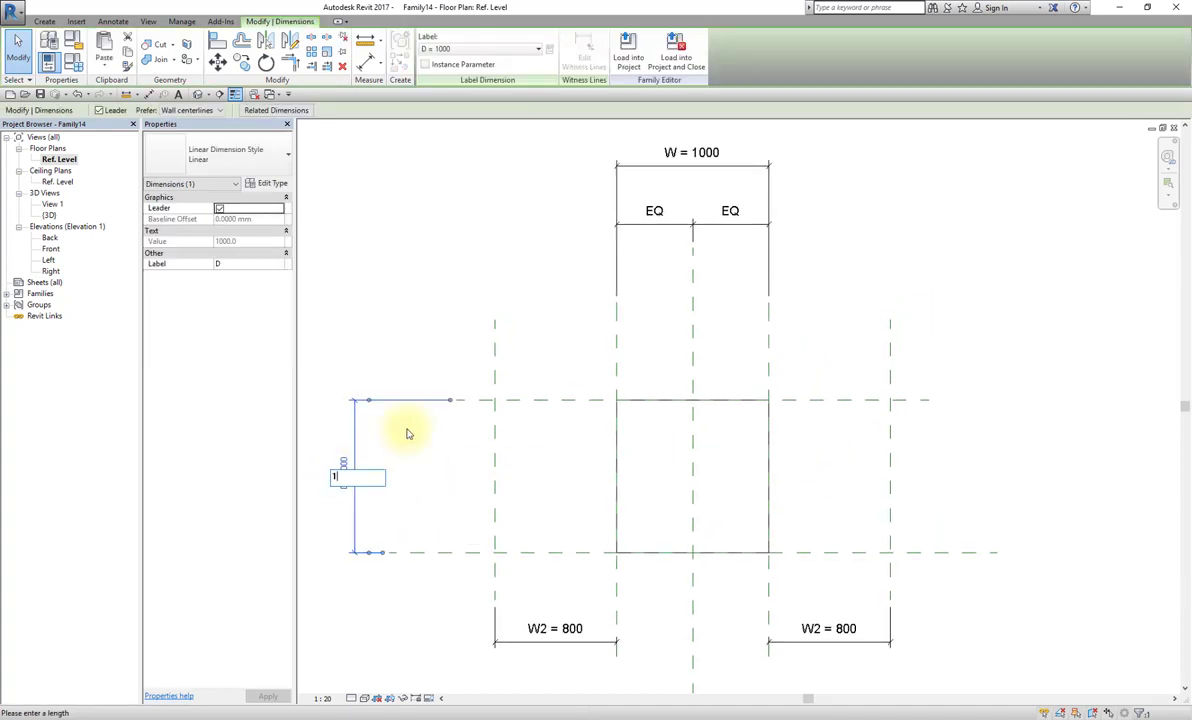
pyautogui.write('400')
pyautogui.press('Return')
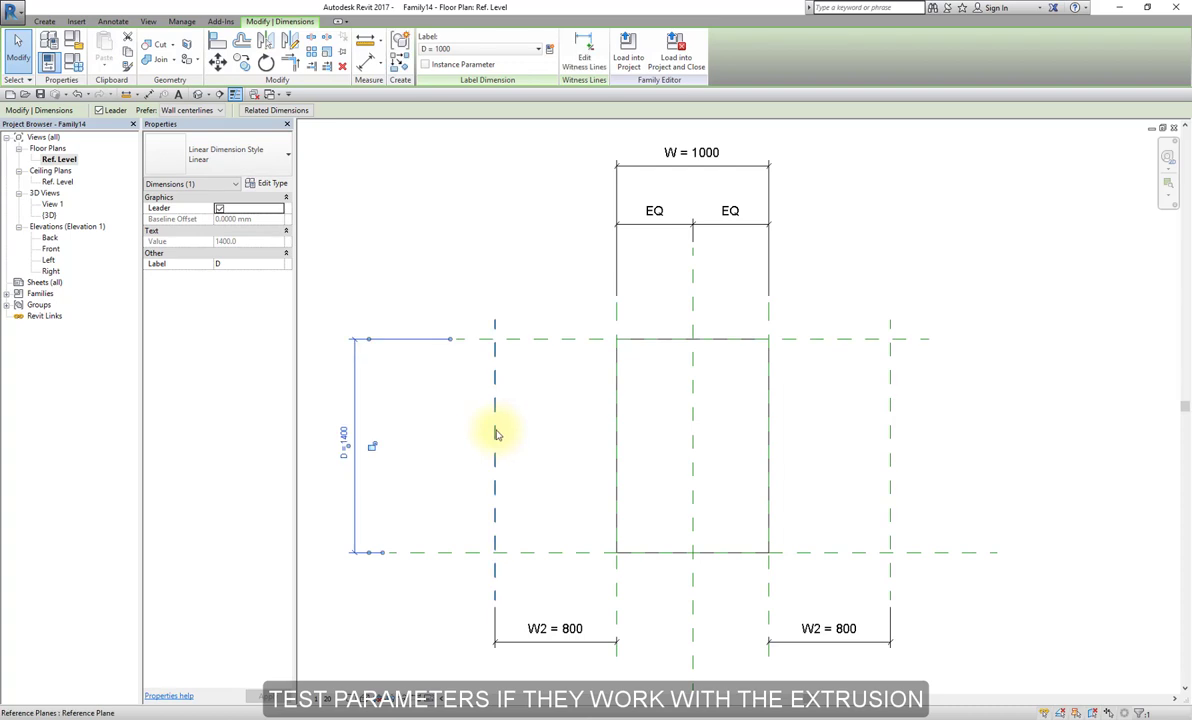
pyautogui.click(400, 425)
pyautogui.click(356, 416)
# Step: Change the width W to 1200 so the extrusion widens
pyautogui.click(400, 380)
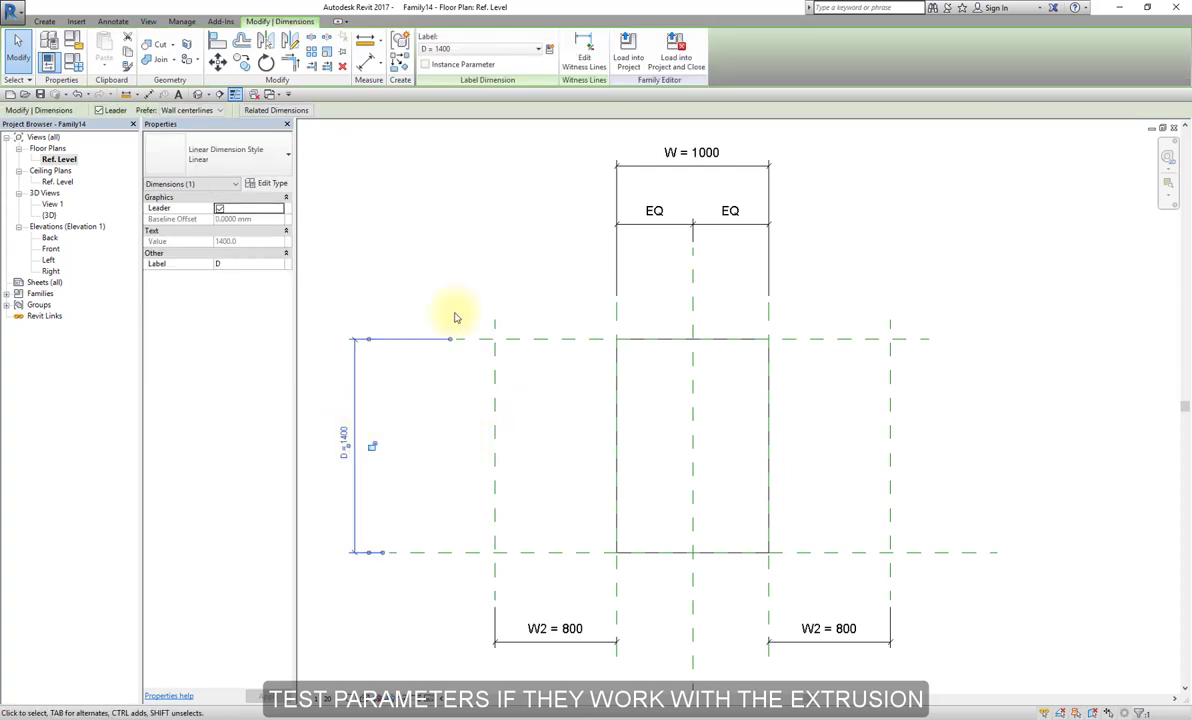
pyautogui.doubleClick(690, 152)
pyautogui.write('12')
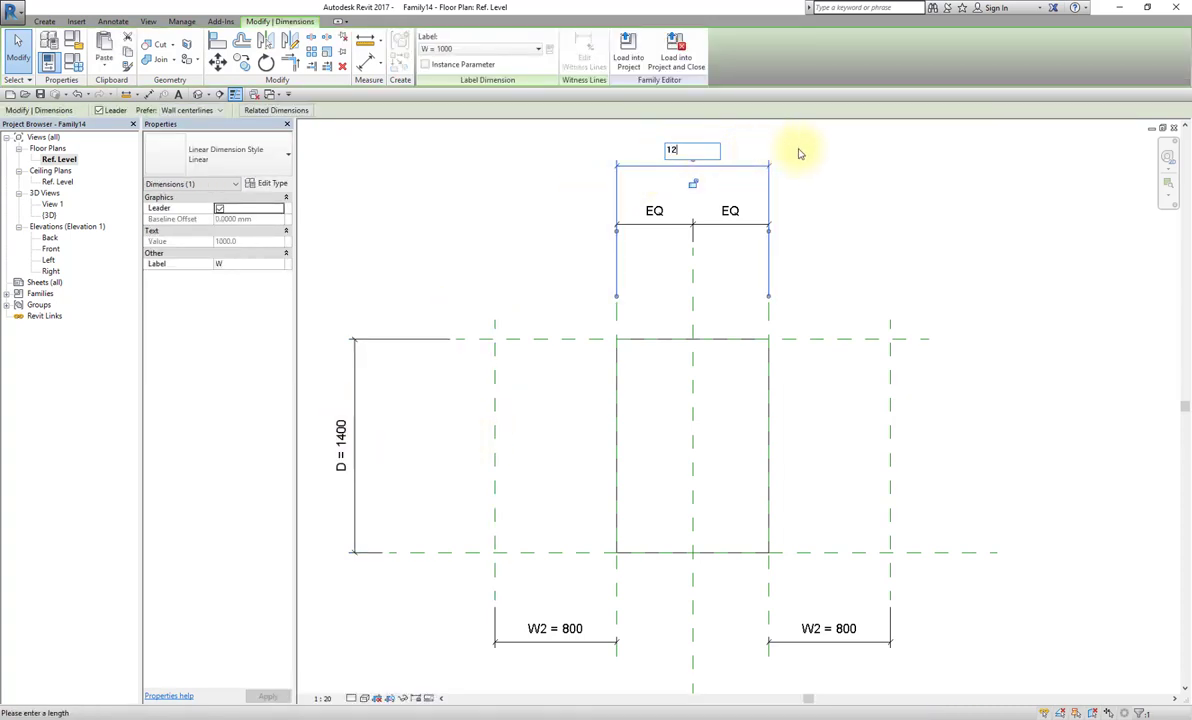
pyautogui.write('00')
pyautogui.press('Return')
pyautogui.click(868, 181)
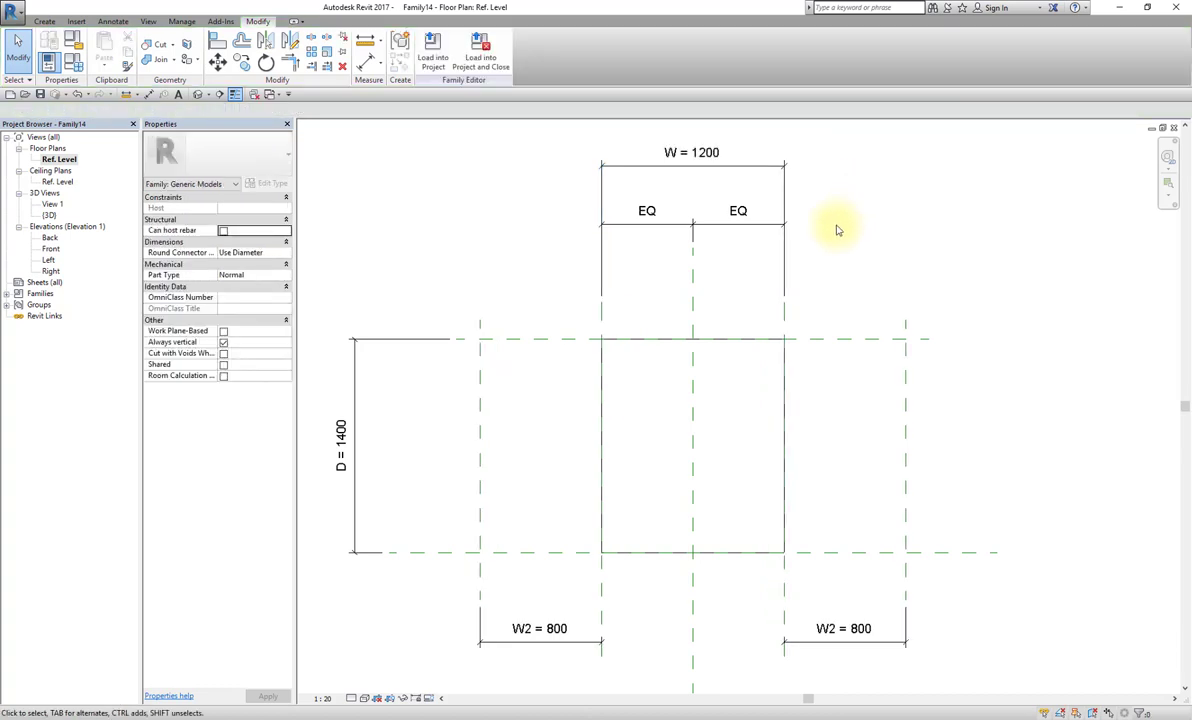
pyautogui.moveTo(555, 424); pyautogui.dragTo(530, 403, button='middle')
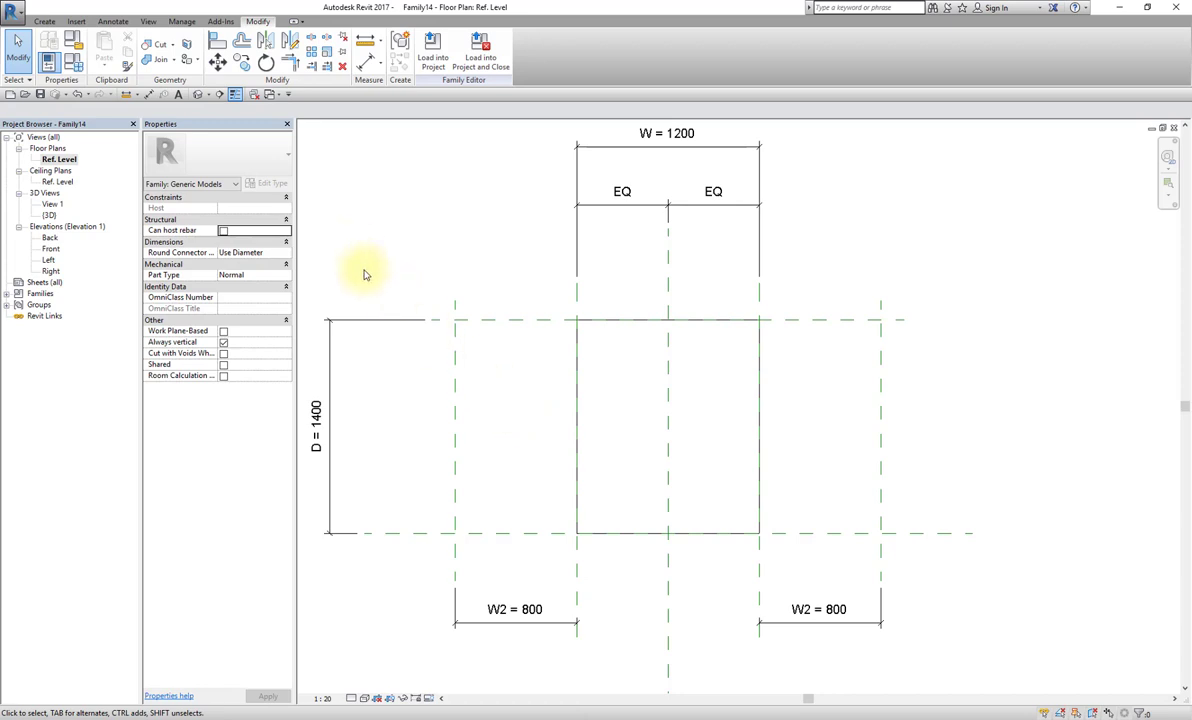
pyautogui.click(46, 21)
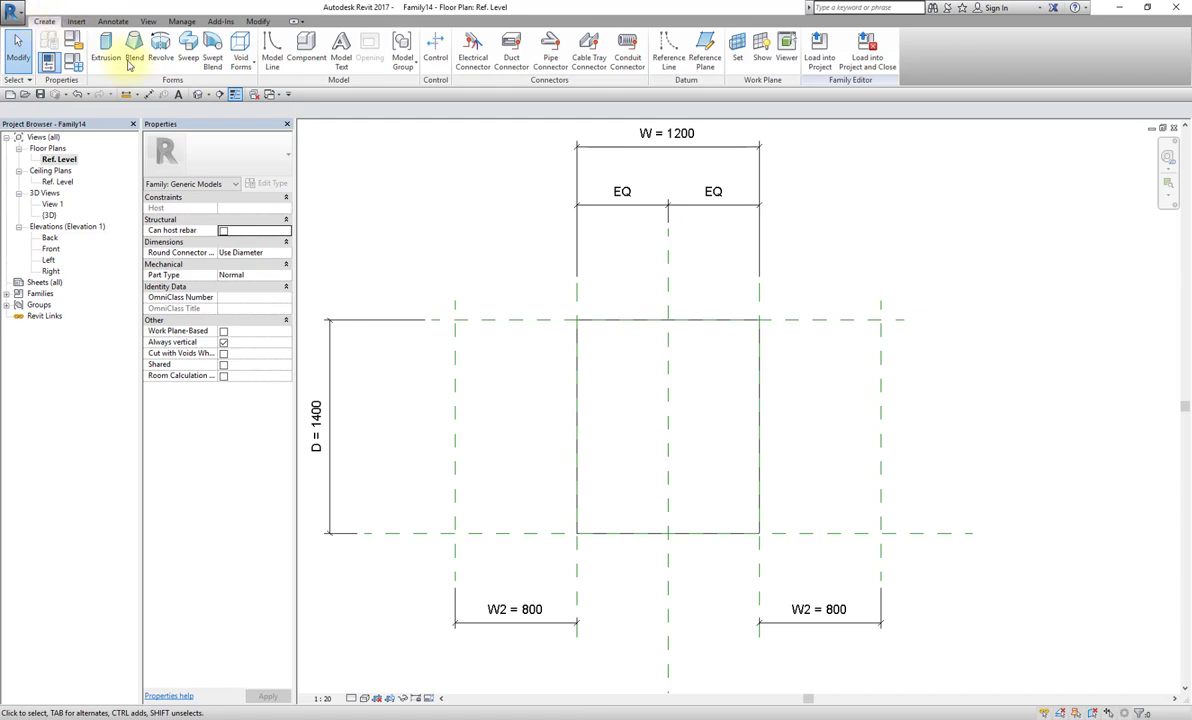
# Step: Draw a sloped reference line from the extrusion's top-left corner to the lower-left plane intersection, locking both ends
pyautogui.click(668, 50)
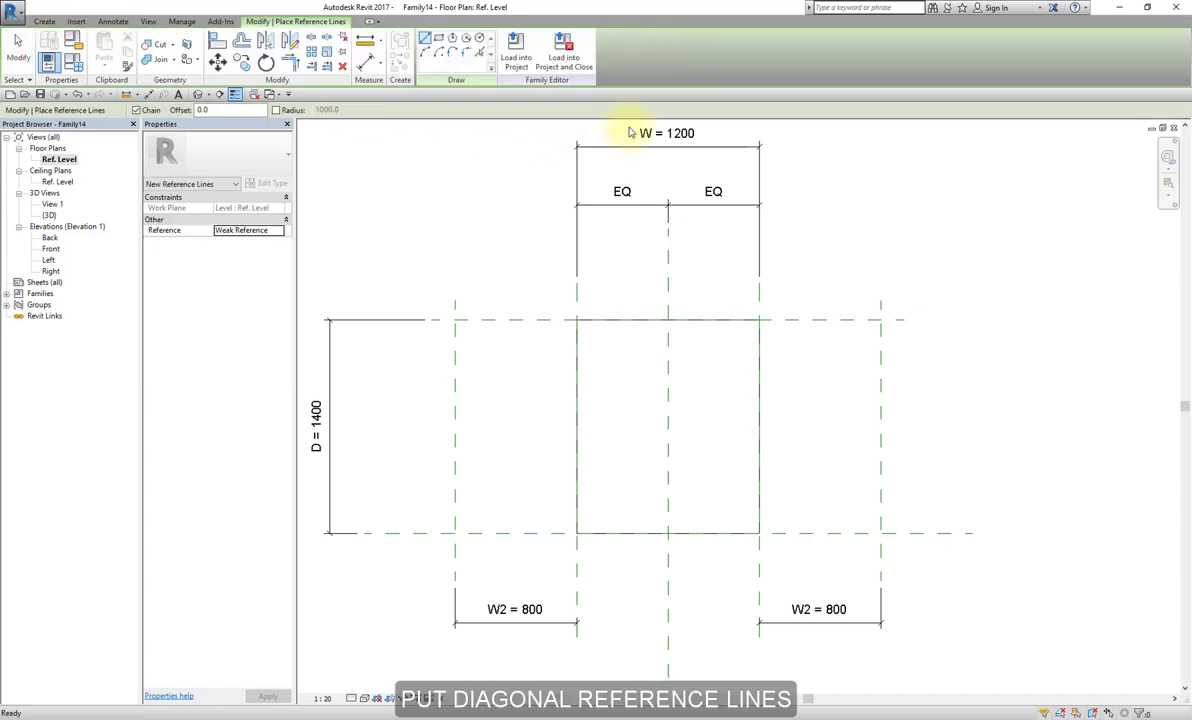
pyautogui.click(575, 320)
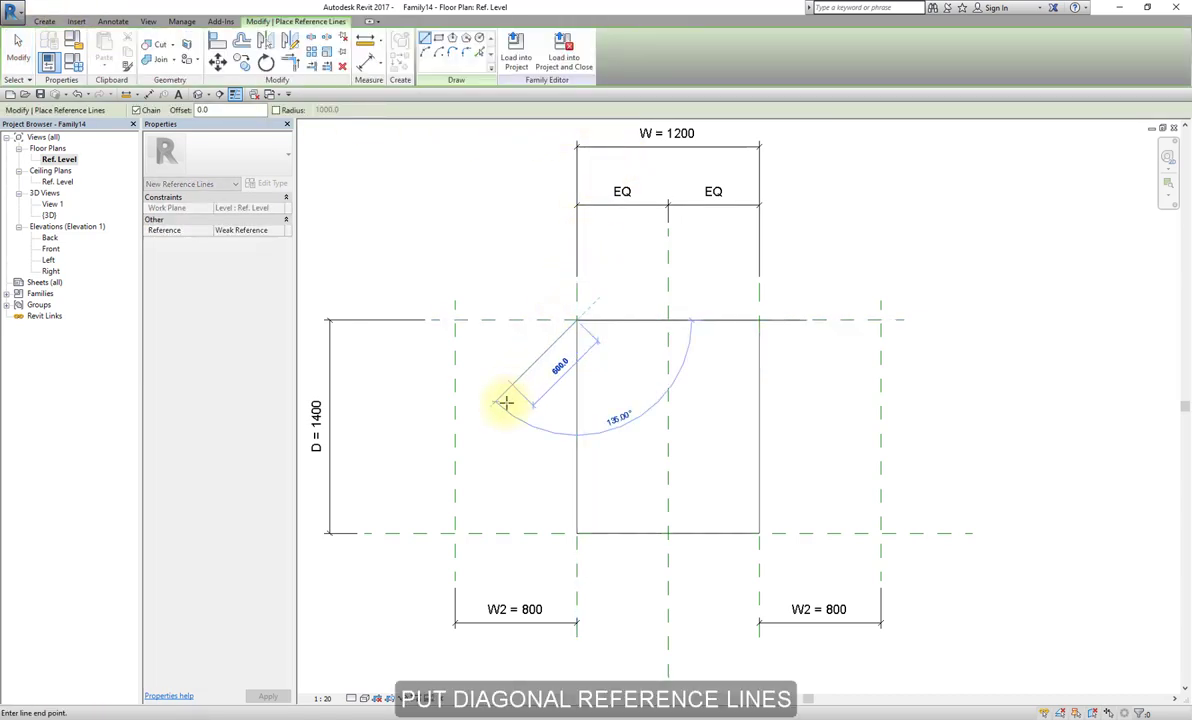
pyautogui.click(455, 532)
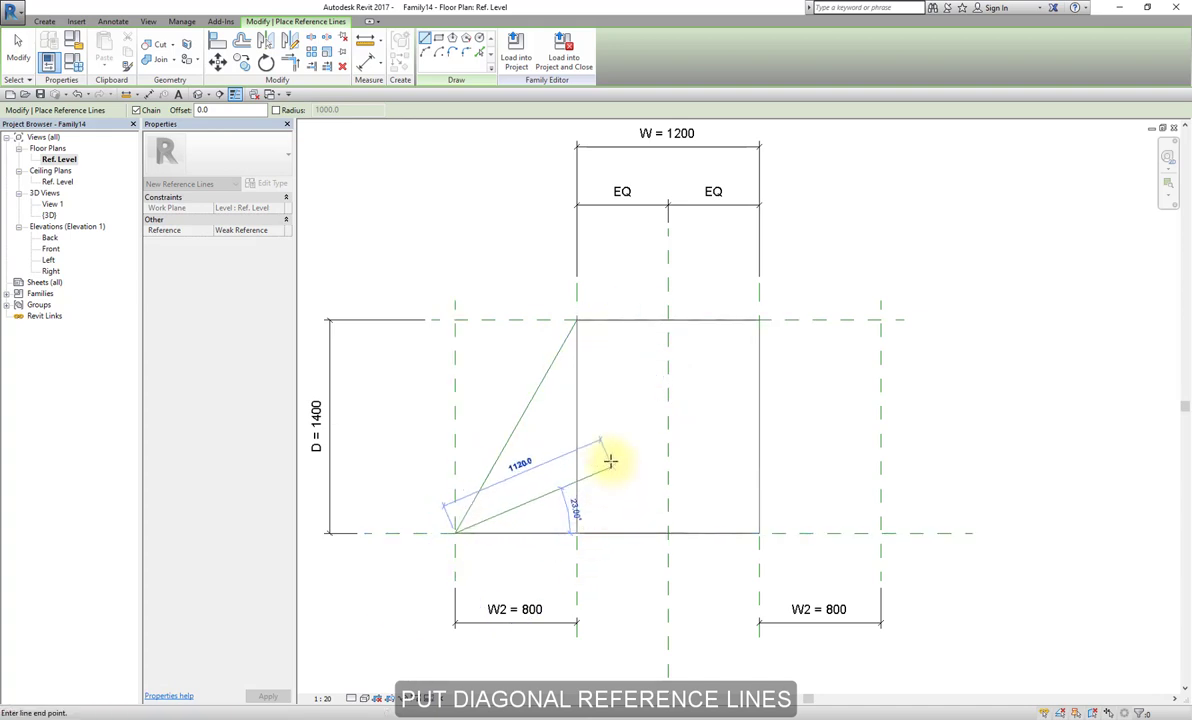
pyautogui.press('Escape')
pyautogui.press('Escape')
pyautogui.click(567, 338)
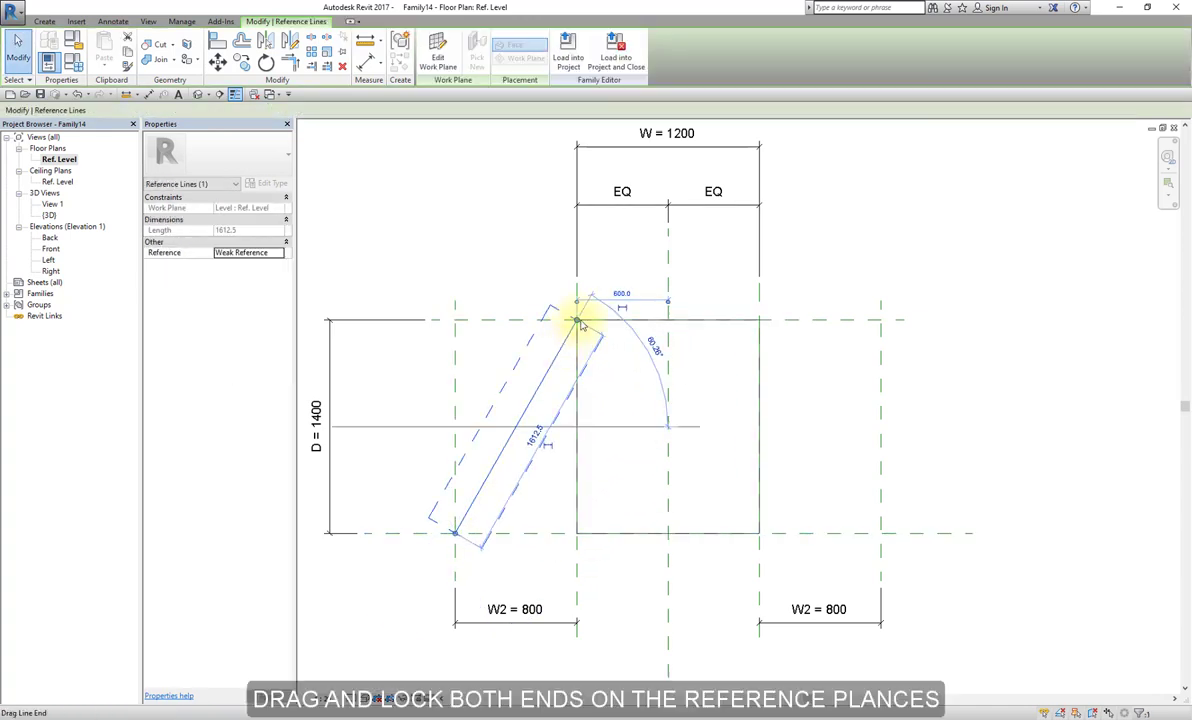
pyautogui.moveTo(550, 345); pyautogui.dragTo(576, 320)
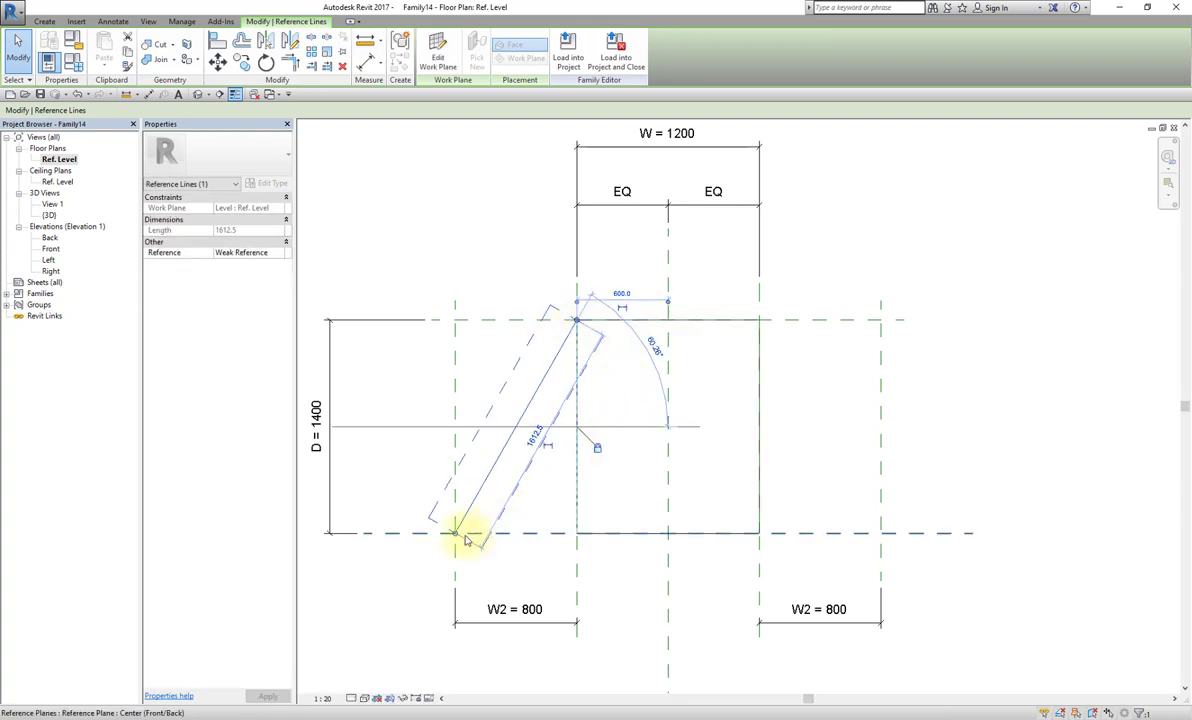
pyautogui.moveTo(466, 531); pyautogui.dragTo(455, 532)
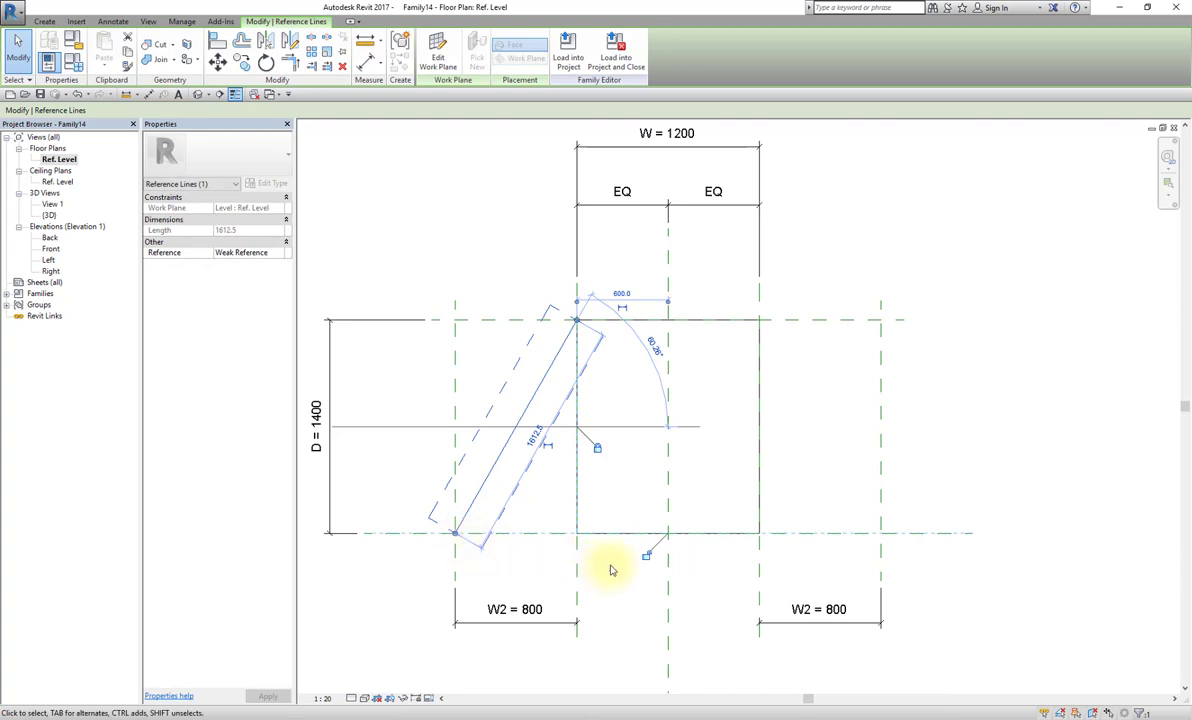
pyautogui.click(645, 558)
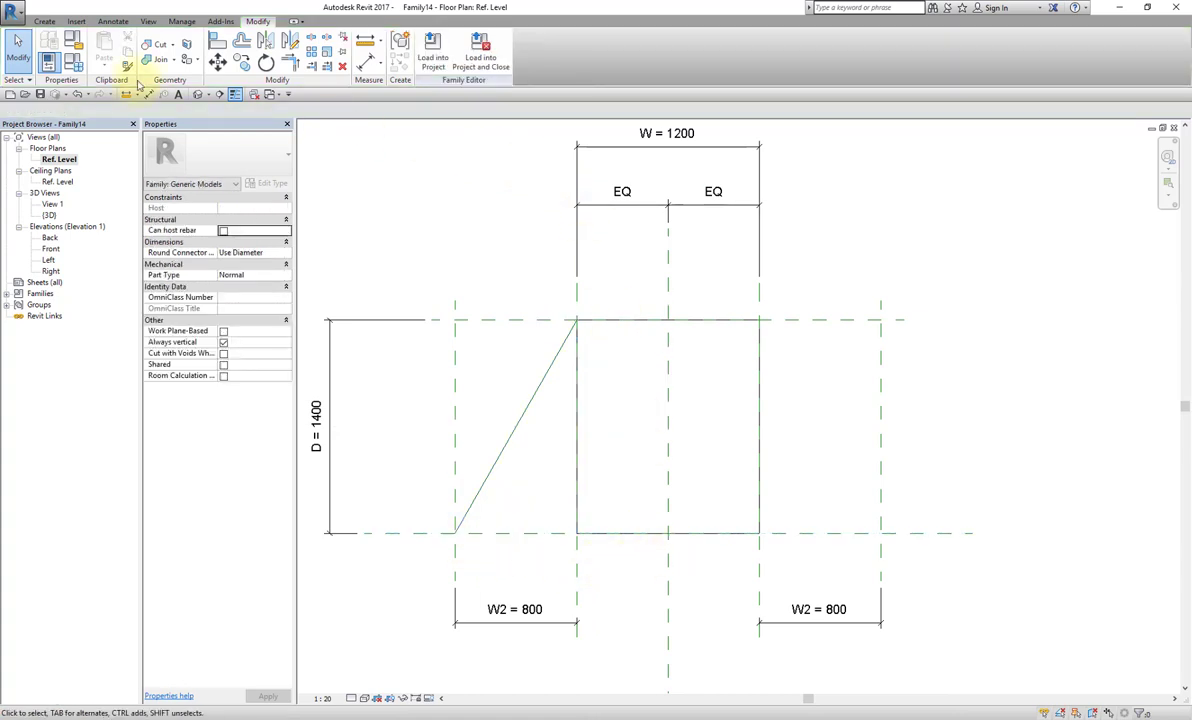
# Step: Draw a second sloped reference line from the top-right corner to the lower-right plane intersection and lock it
pyautogui.click(46, 23)
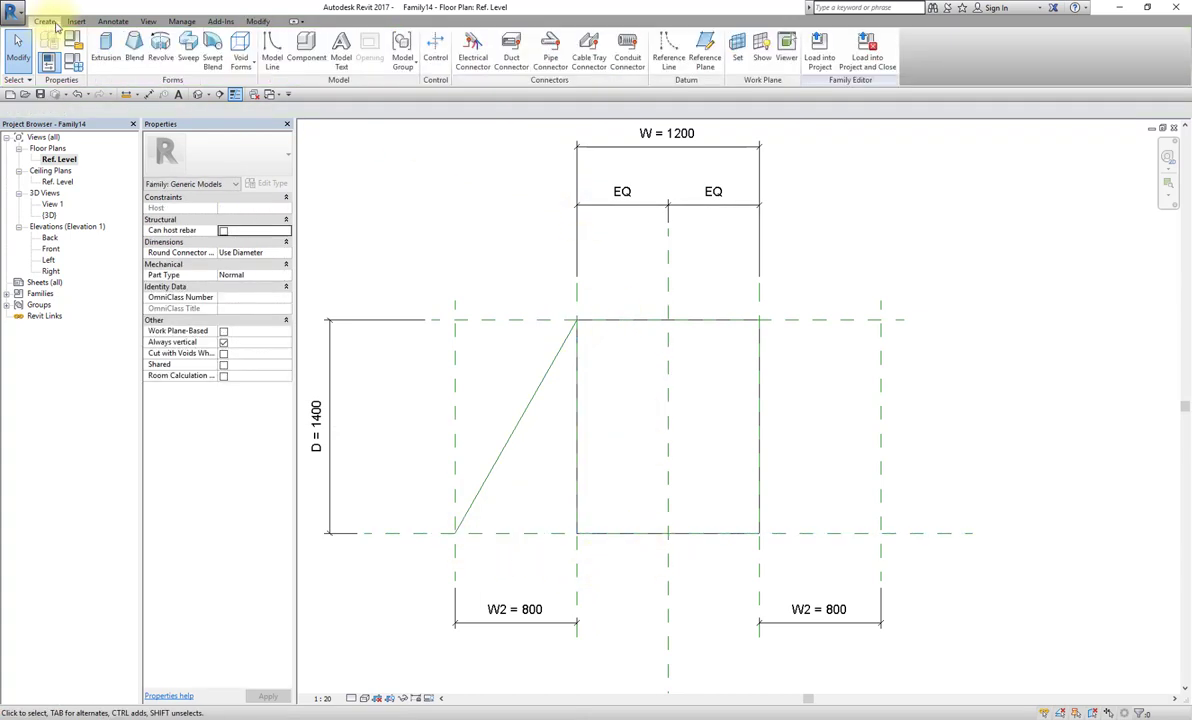
pyautogui.click(668, 57)
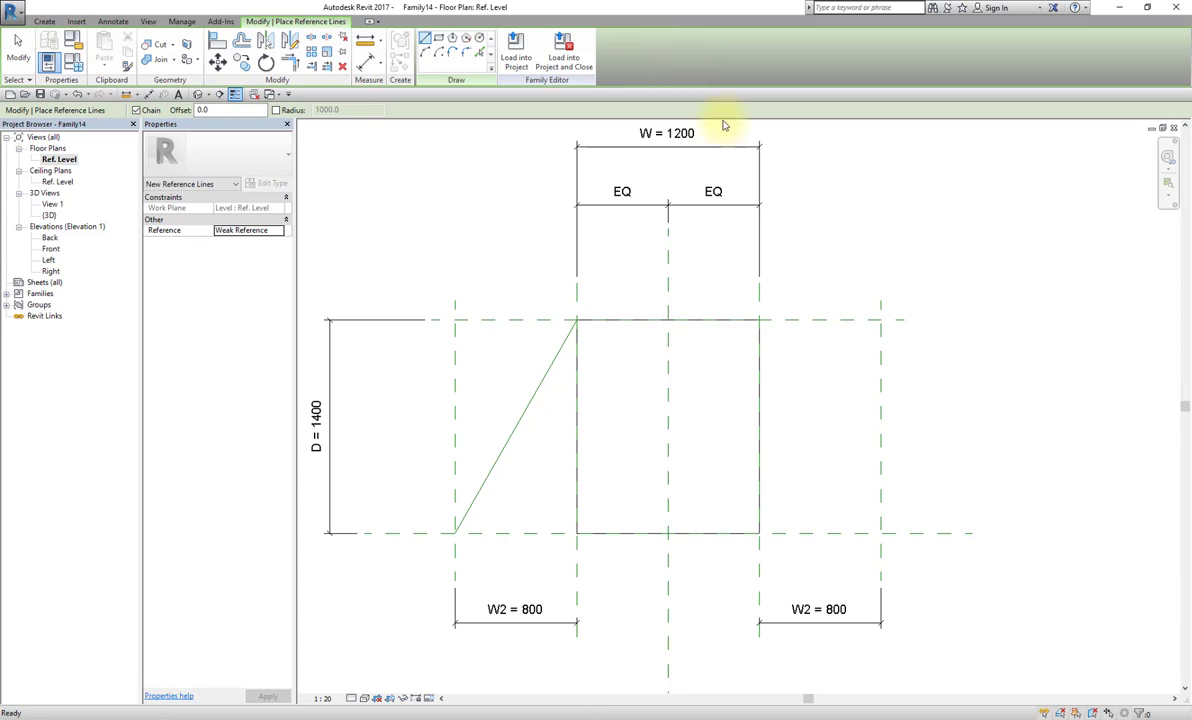
pyautogui.click(760, 320)
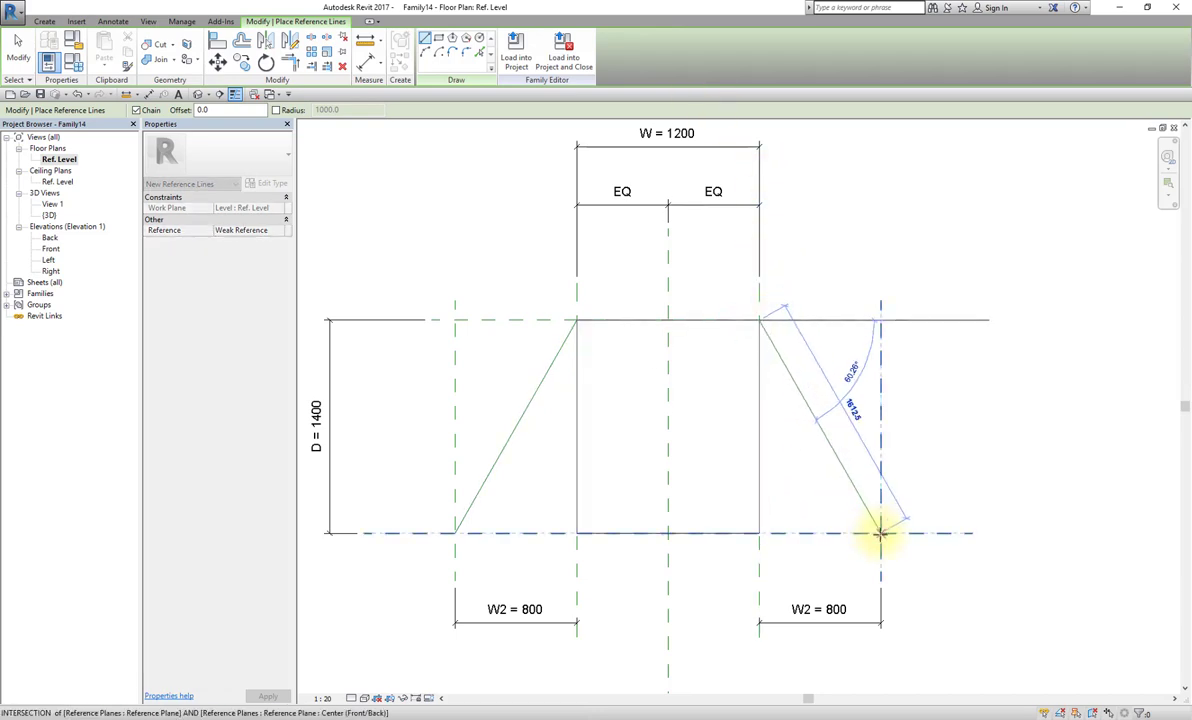
pyautogui.click(878, 531)
pyautogui.press('Escape')
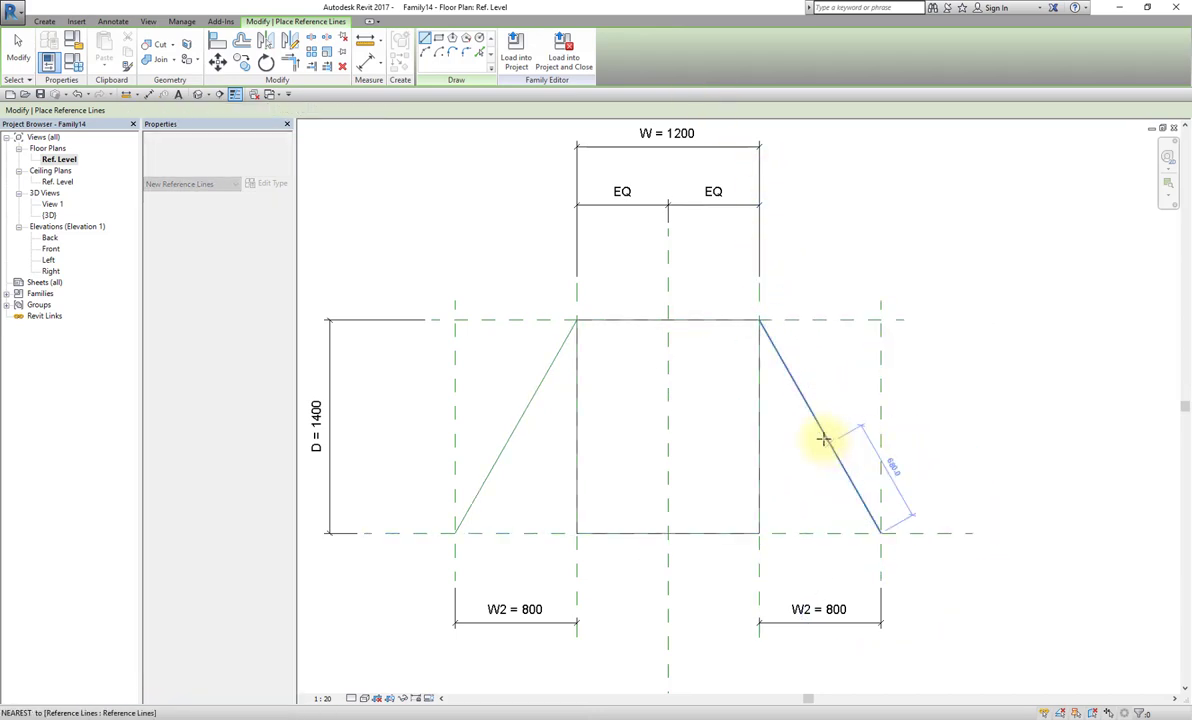
pyautogui.press('Escape')
pyautogui.click(814, 420)
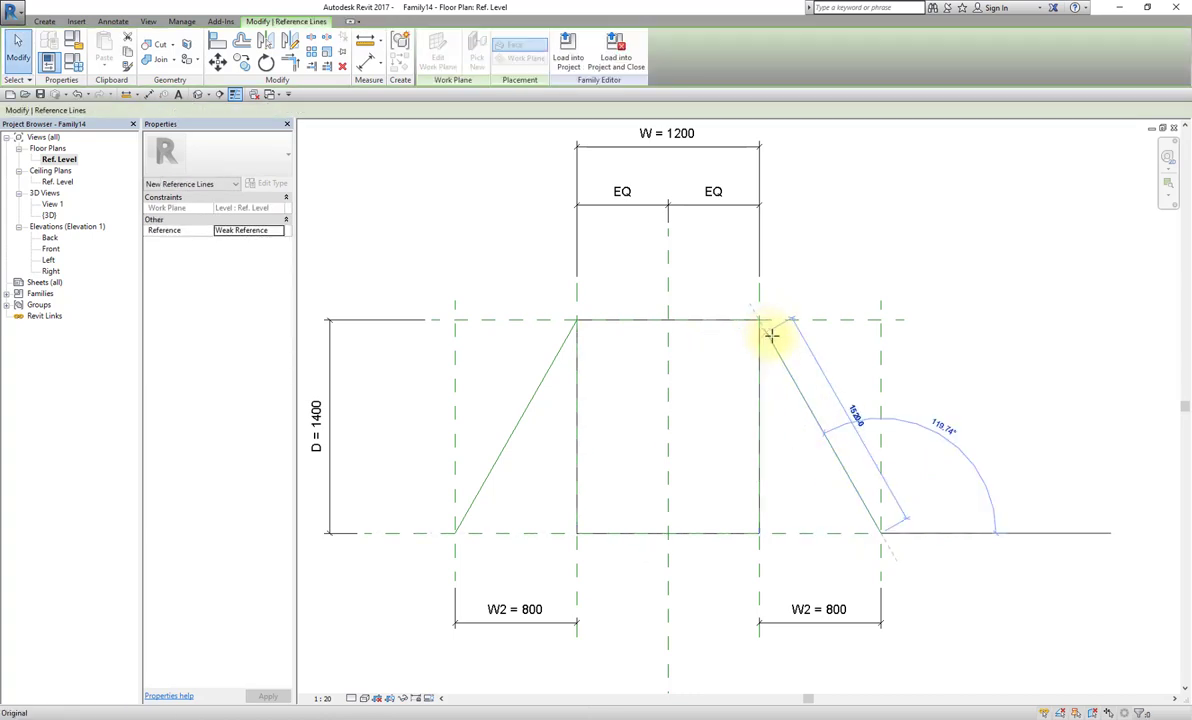
pyautogui.moveTo(763, 322); pyautogui.dragTo(760, 320)
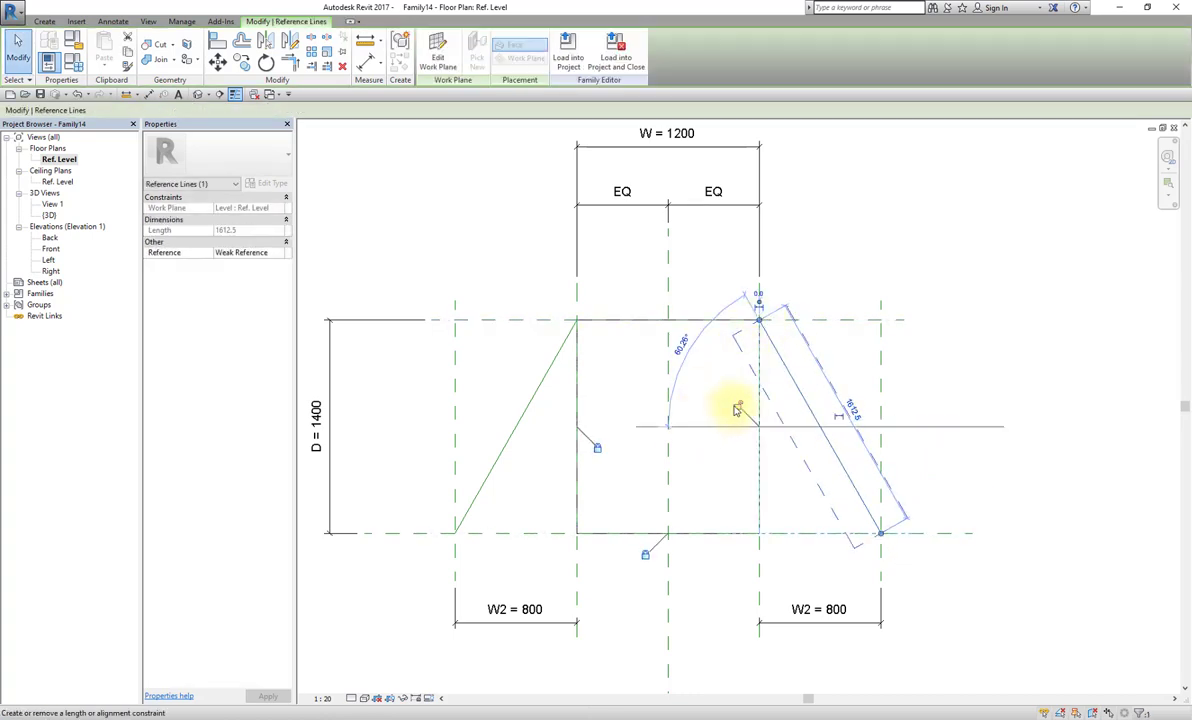
pyautogui.click(878, 532)
pyautogui.press('Escape')
pyautogui.press('Escape')
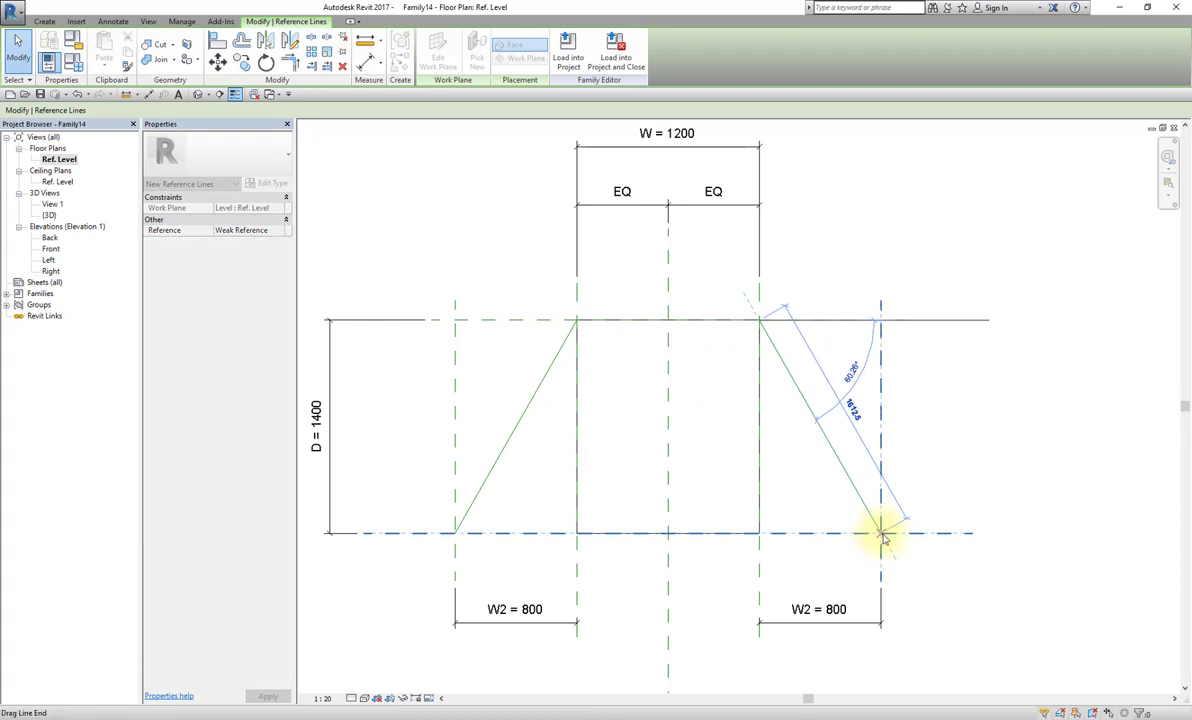
pyautogui.click(878, 532)
pyautogui.press('Escape')
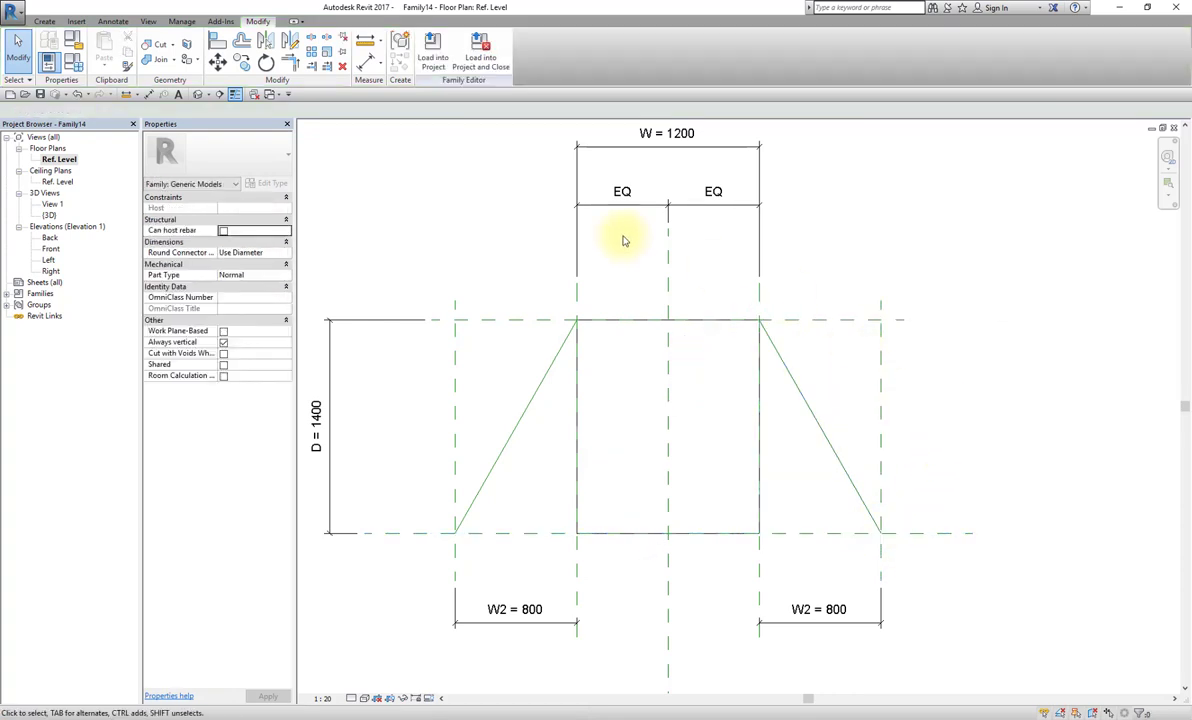
# Step: In 3D, start a new extrusion sketched on the plane at the sloped reference line's lower end
pyautogui.click(199, 95)
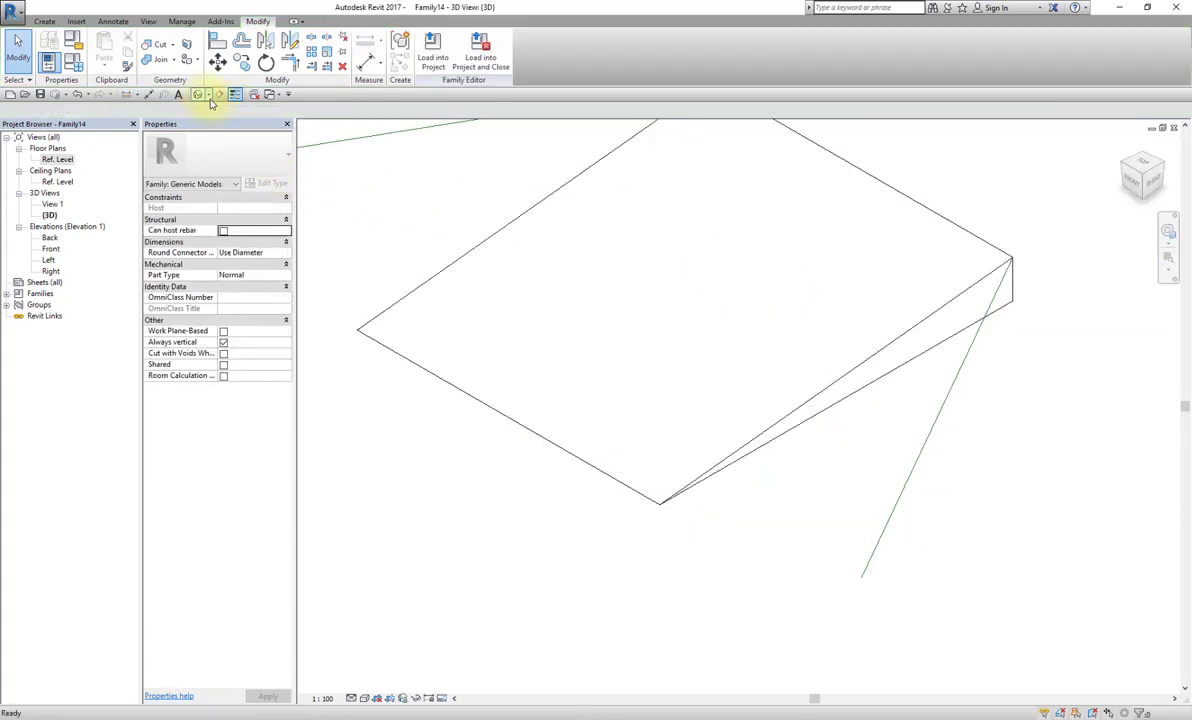
pyautogui.moveTo(634, 407)
pyautogui.keyDown('shift'); pyautogui.mouseDown(button='middle')
pyautogui.moveTo(500, 434)
pyautogui.moveTo(799, 432)
pyautogui.moveTo(665, 521)
pyautogui.moveTo(652, 473)
pyautogui.moveTo(631, 452)
pyautogui.moveTo(601, 456)
pyautogui.mouseUp(button='middle'); pyautogui.keyUp('shift')
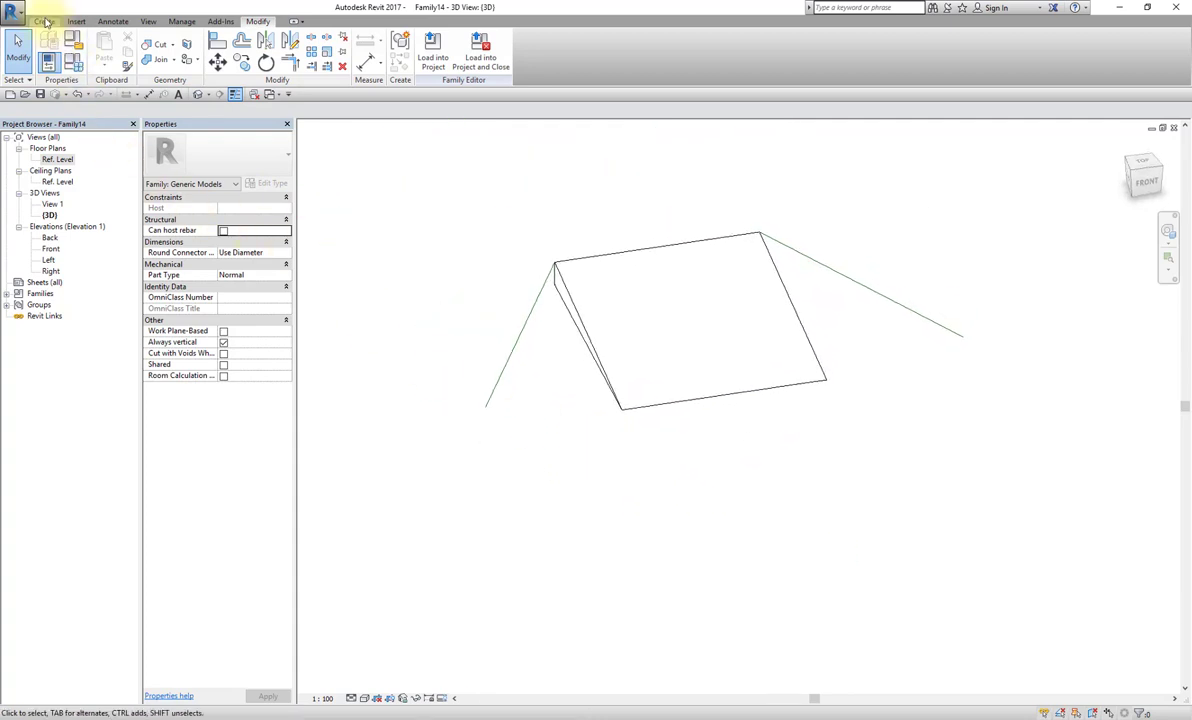
pyautogui.click(45, 21)
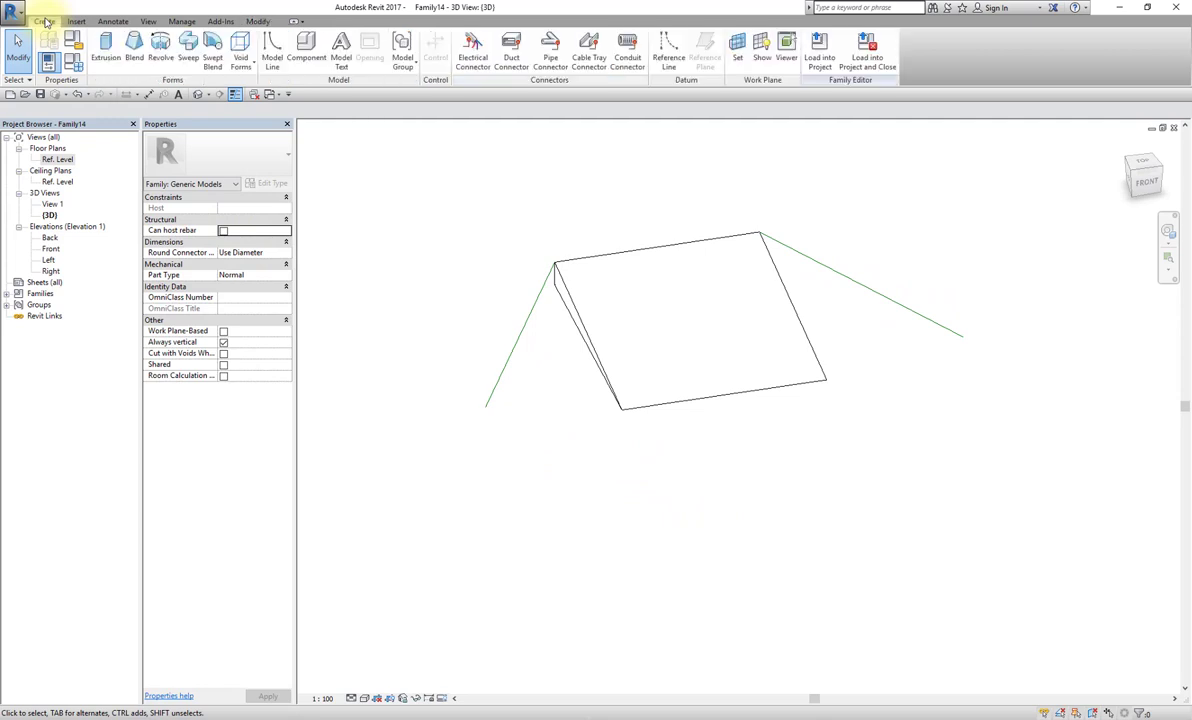
pyautogui.click(104, 46)
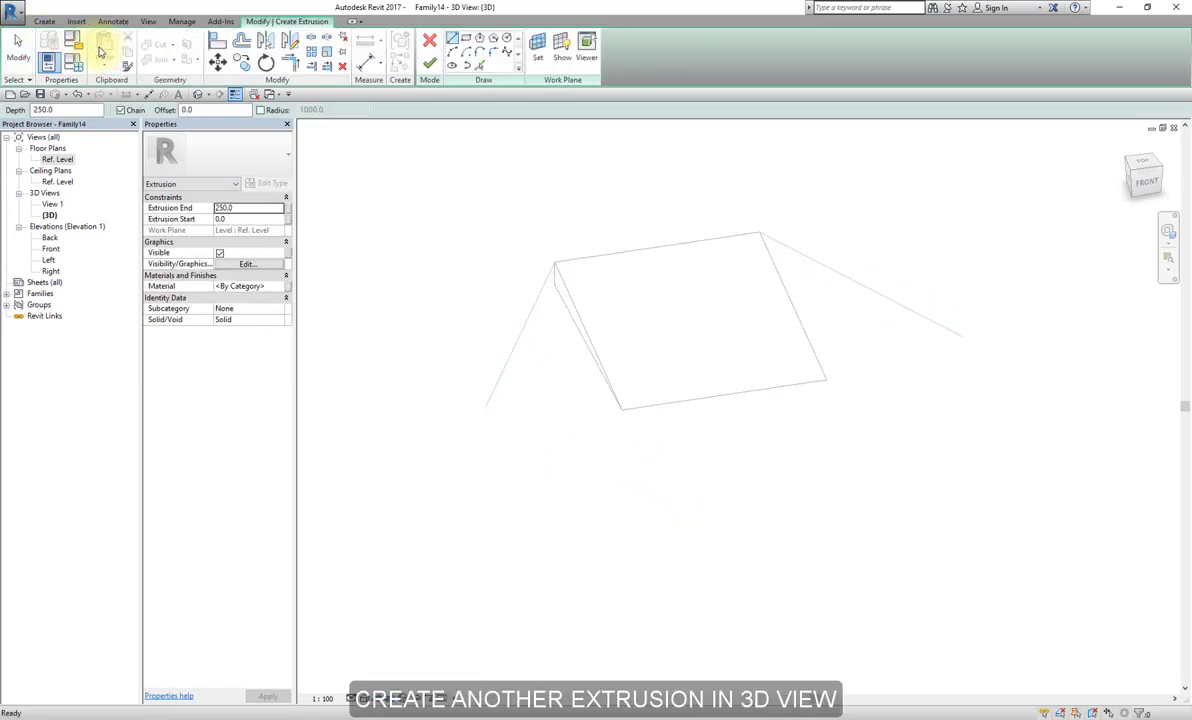
pyautogui.click(537, 60)
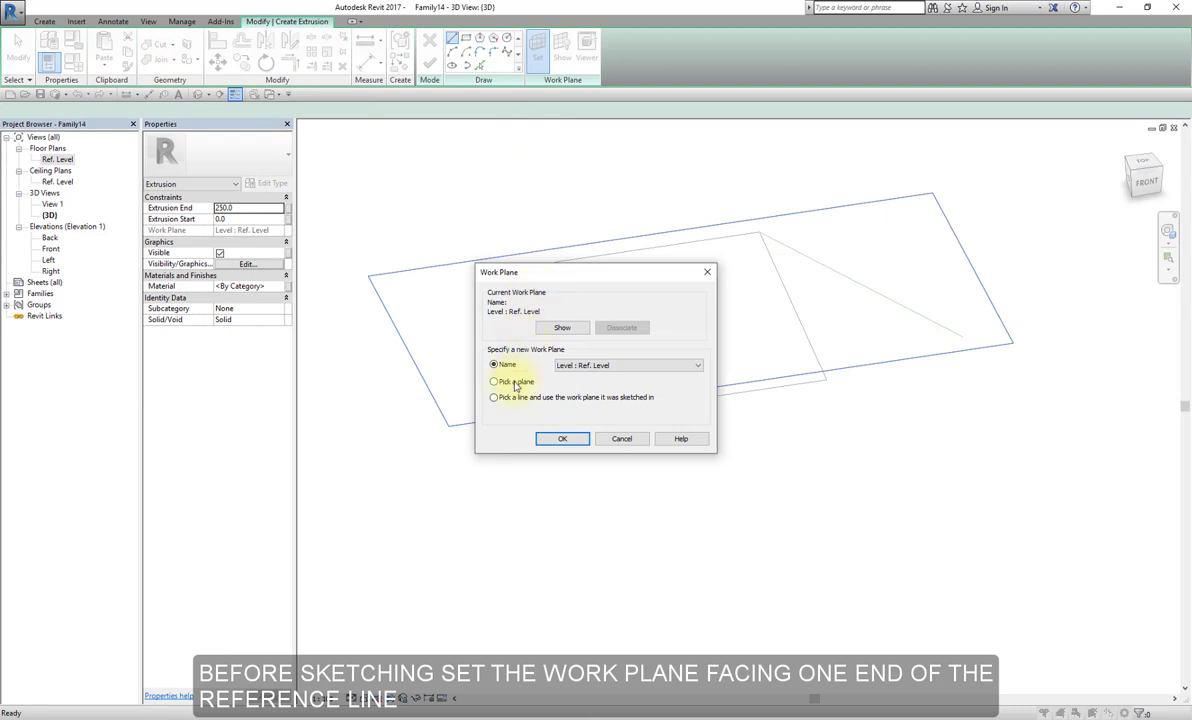
pyautogui.click(547, 442)
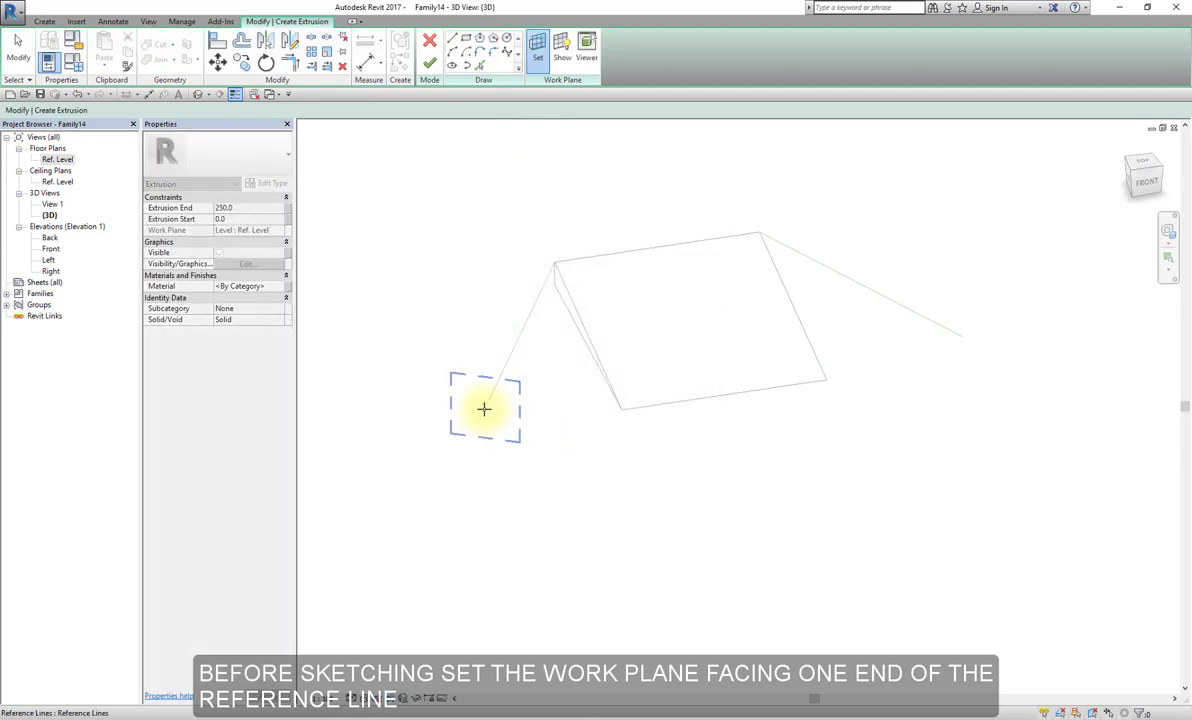
pyautogui.click(485, 409)
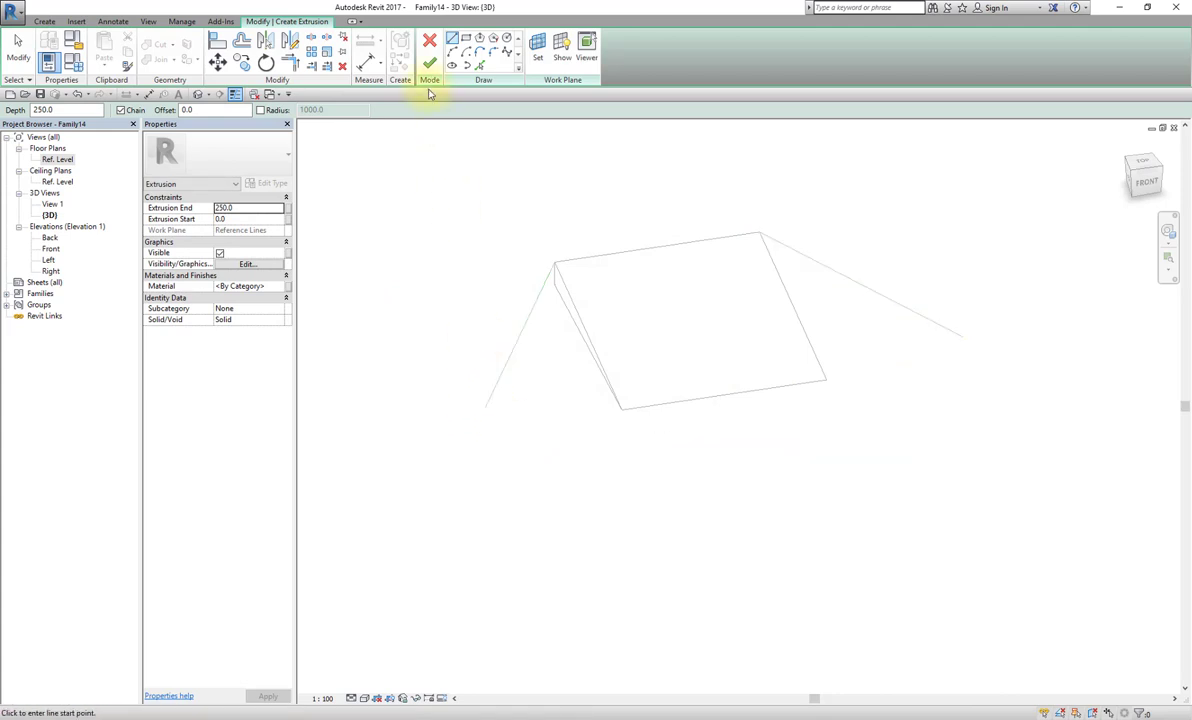
# Step: Sketch a closed triangular profile with a 150 vertical end and a horizontal bottom edge
pyautogui.click(484, 409)
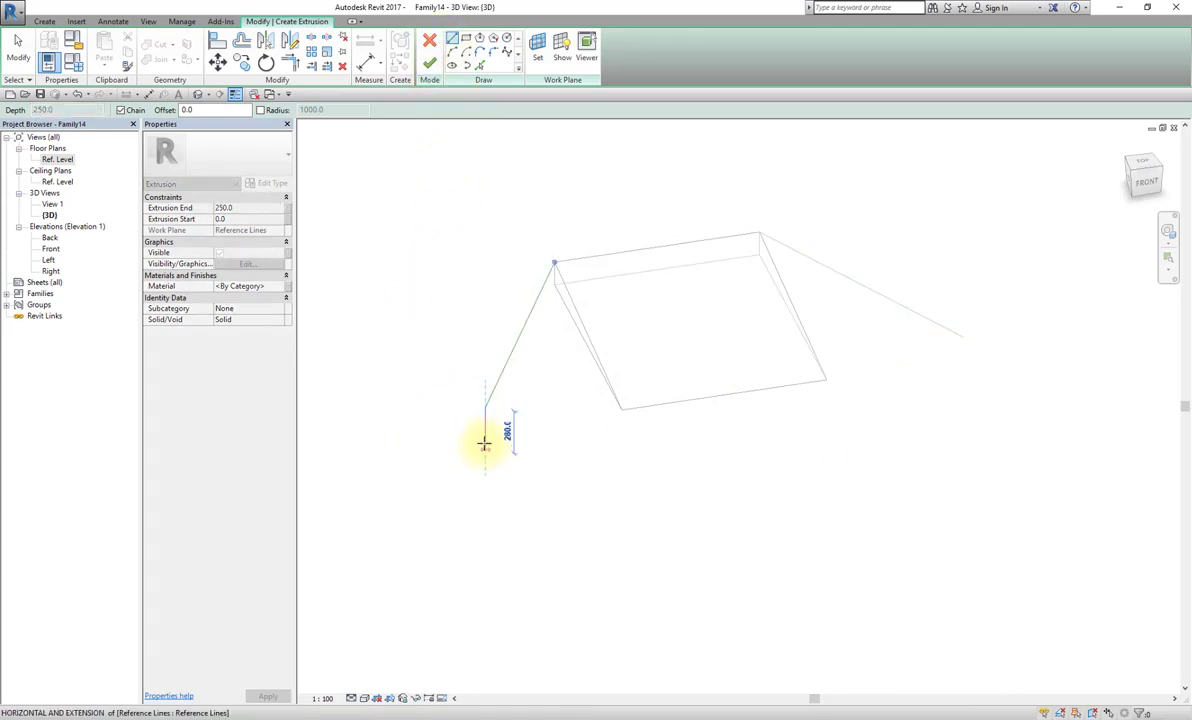
pyautogui.write('15')
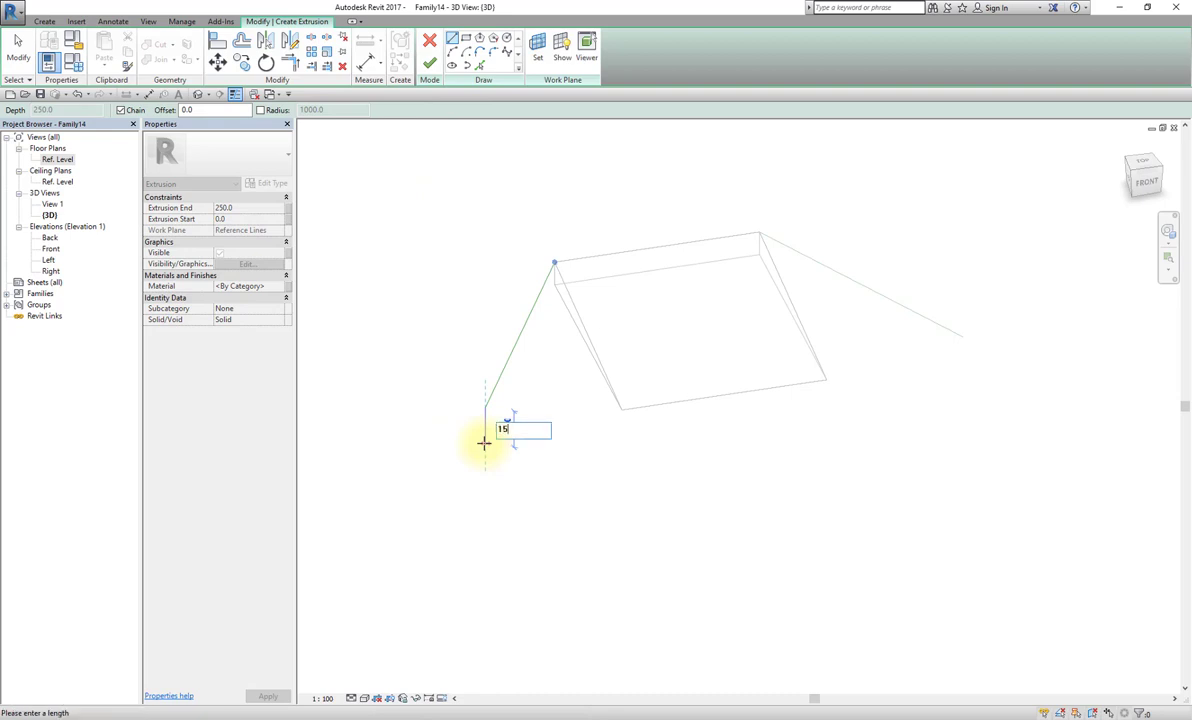
pyautogui.write('0')
pyautogui.press('Return')
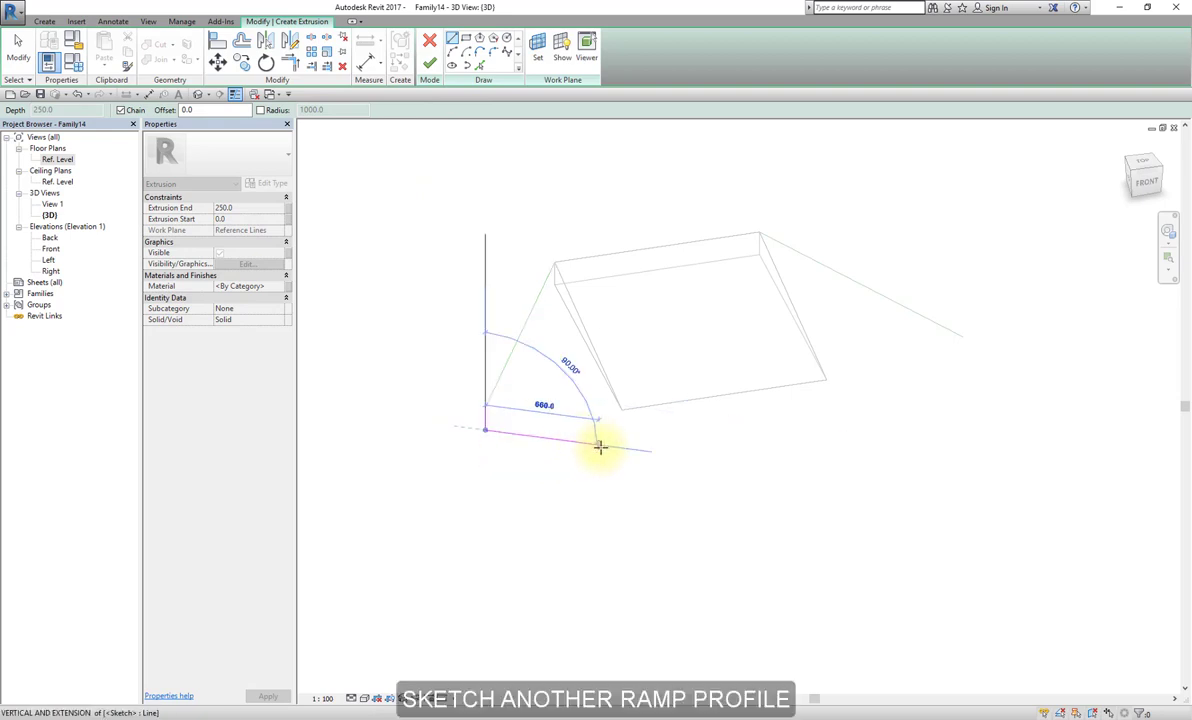
pyautogui.click(617, 448)
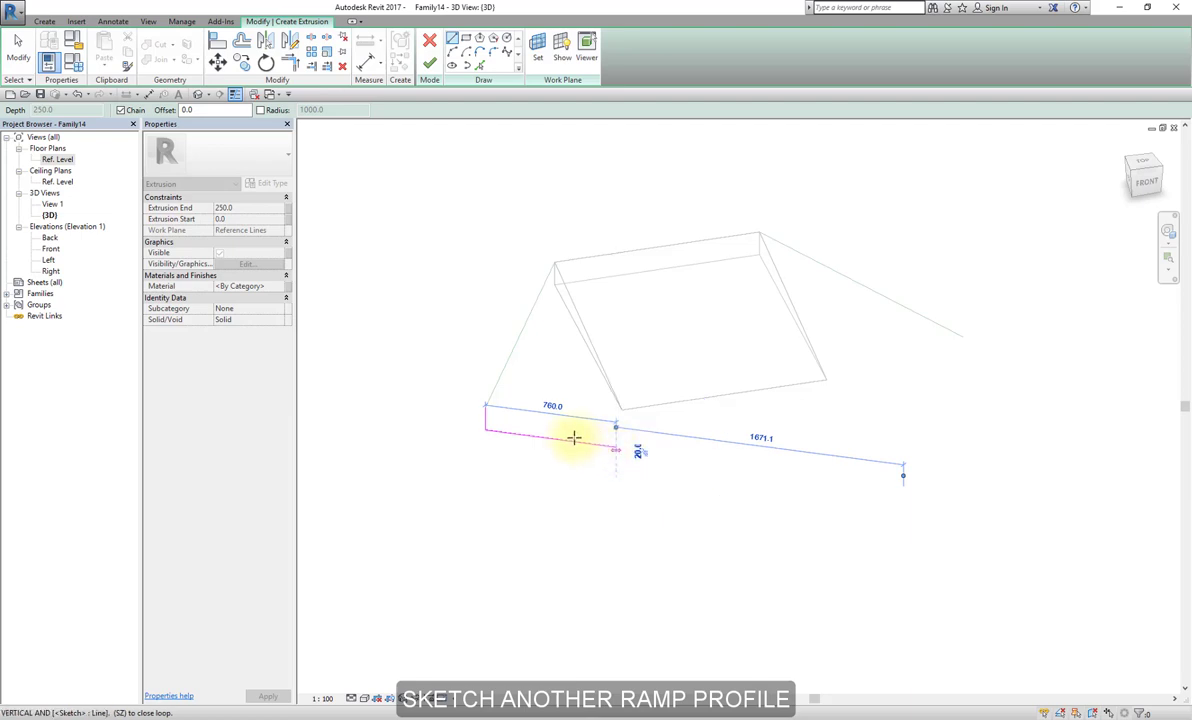
pyautogui.click(489, 406)
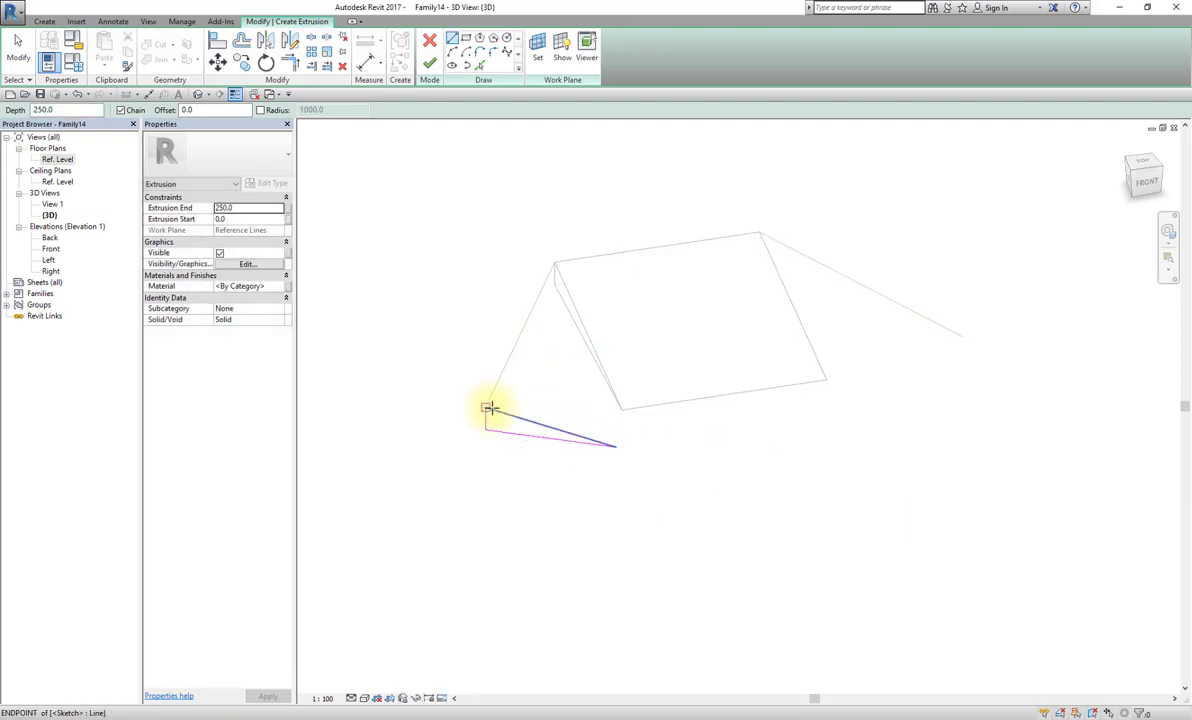
# Step: Align and lock the profile's vertical edge to the sloping reference line
pyautogui.click(217, 41)
pyautogui.scroll(1, 465, 372)
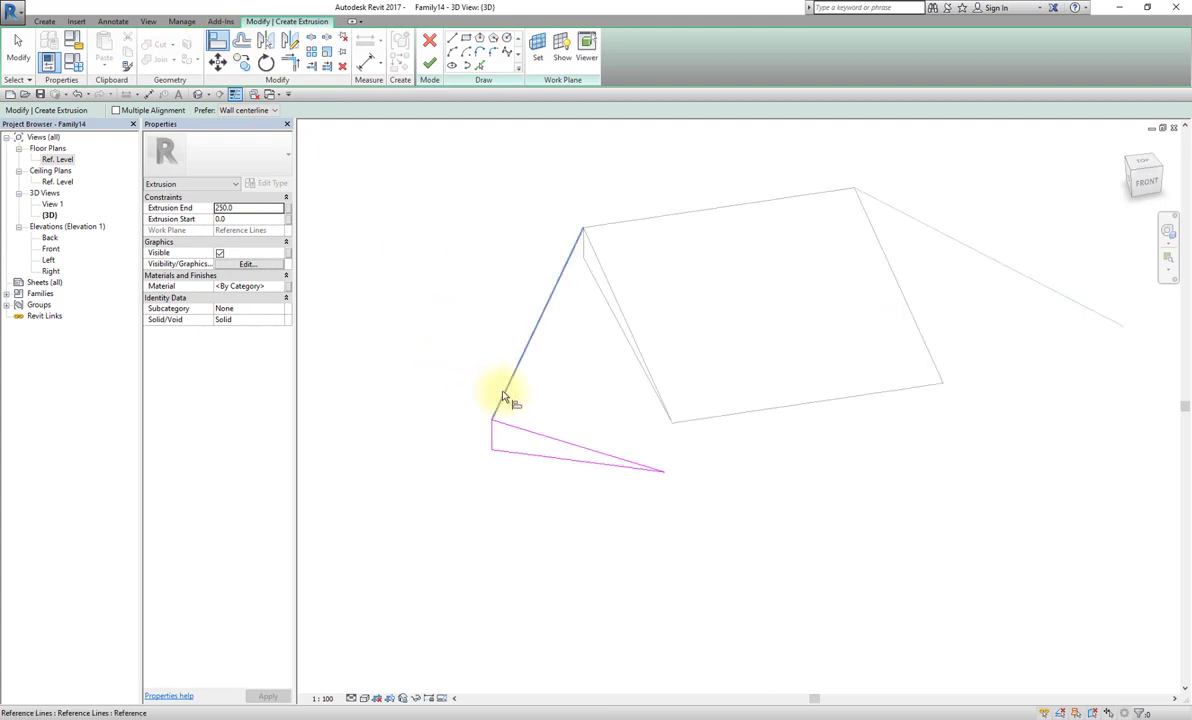
pyautogui.click(496, 405)
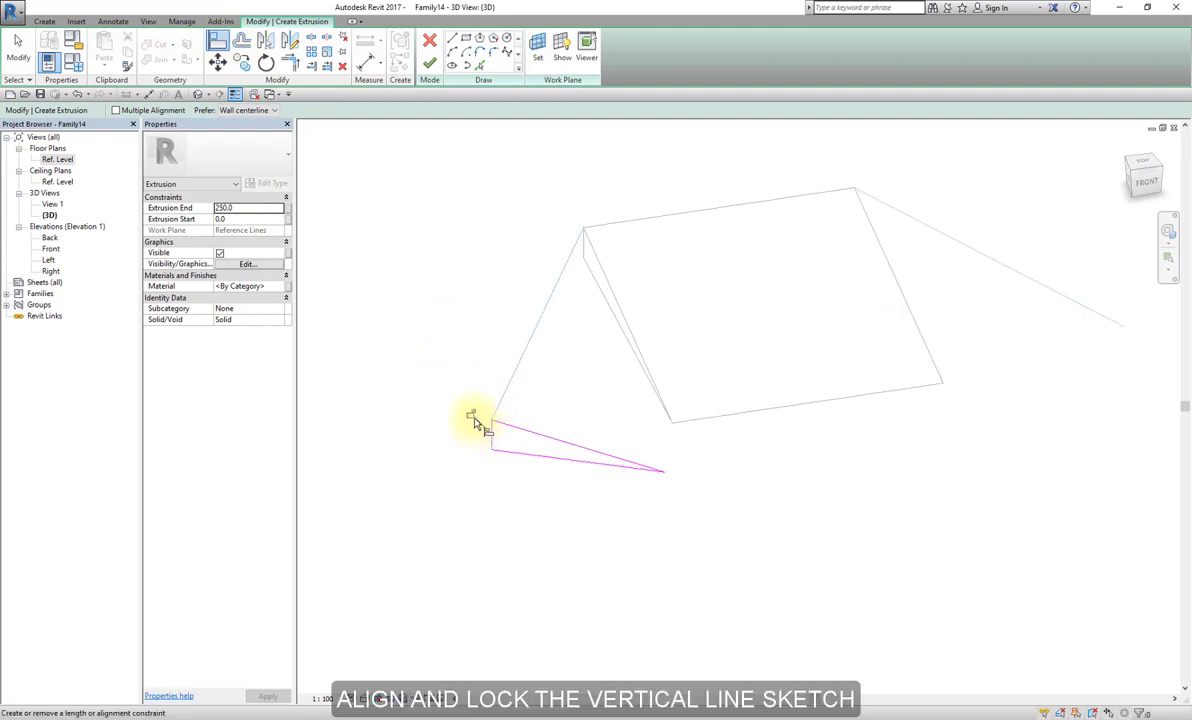
pyautogui.click(366, 62)
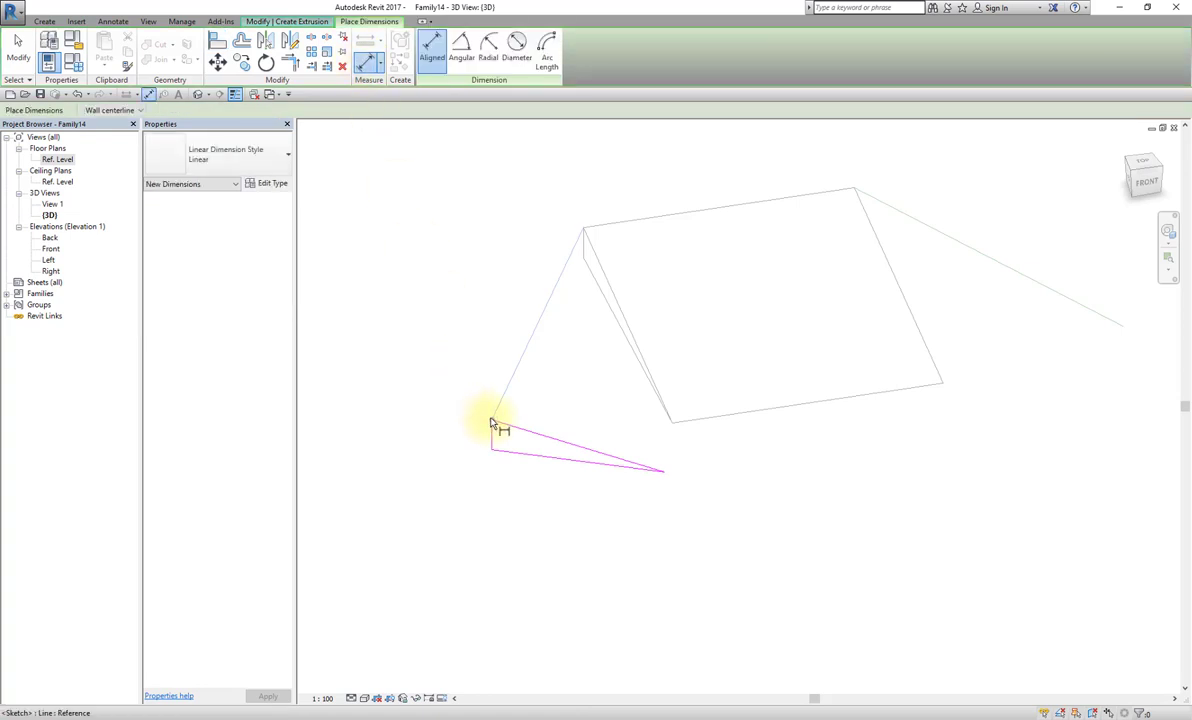
# Step: Dimension the profile's 150 vertical end, set view scale 1:10, and label it Floor Thickness
pyautogui.click(491, 422)
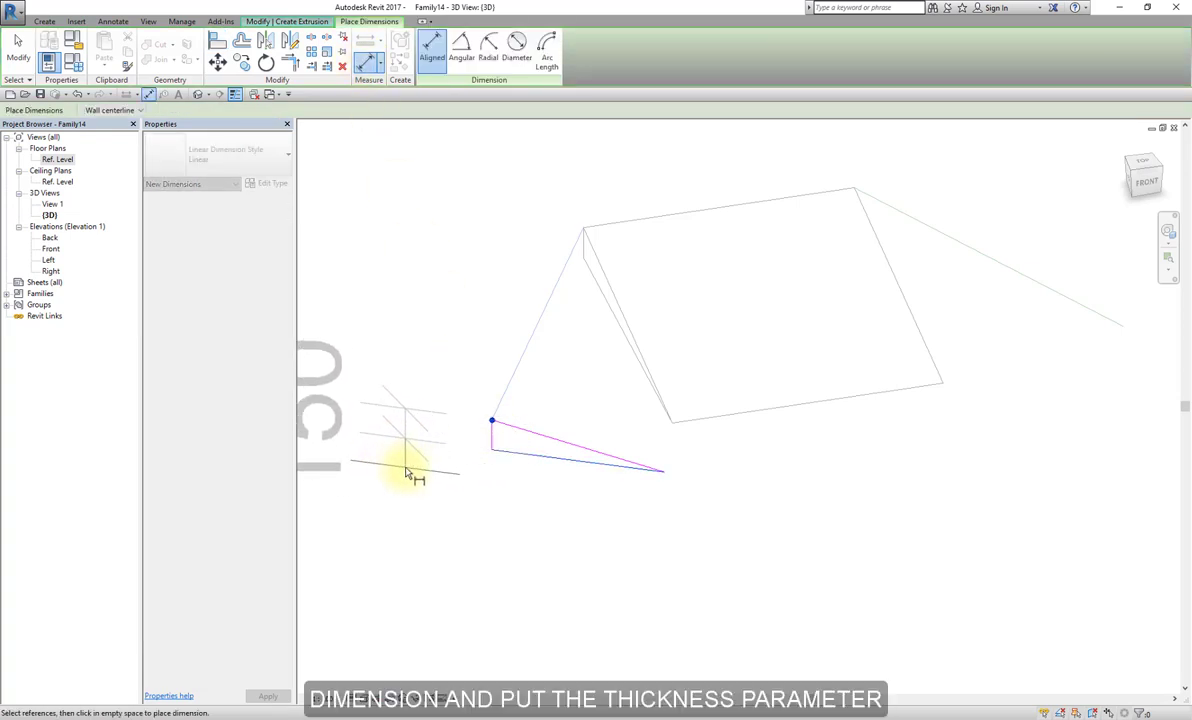
pyautogui.click(409, 473)
pyautogui.scroll(-2, 412, 474)
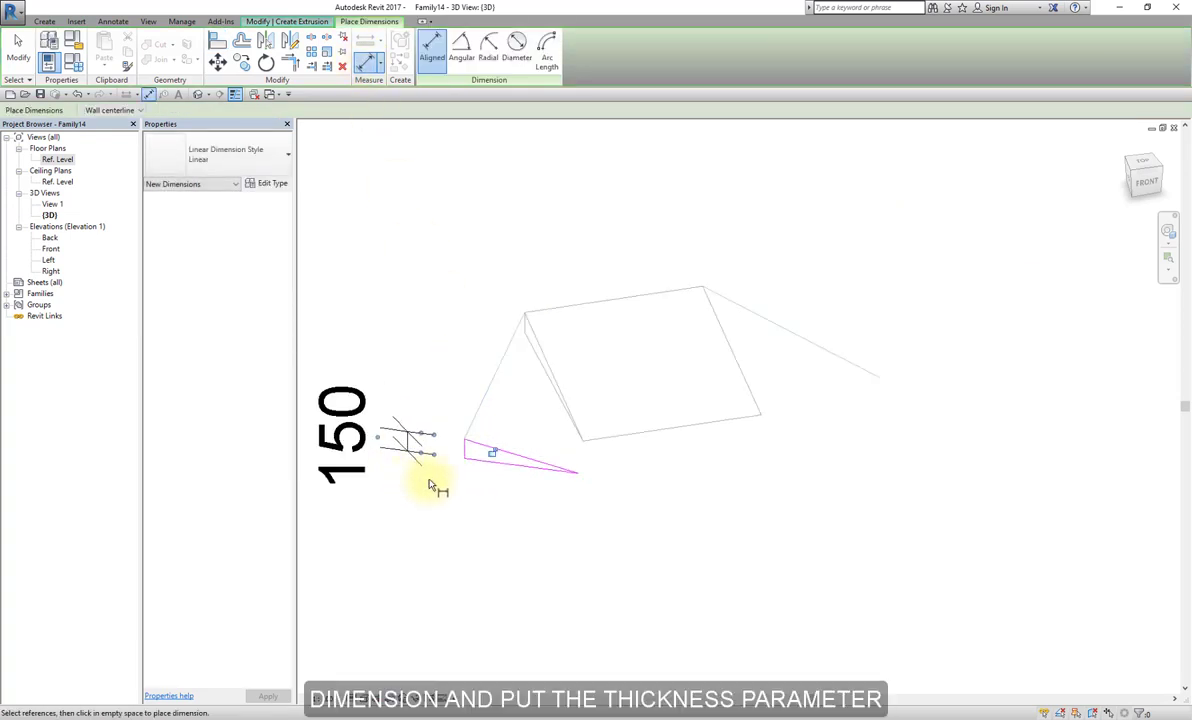
pyautogui.click(322, 698)
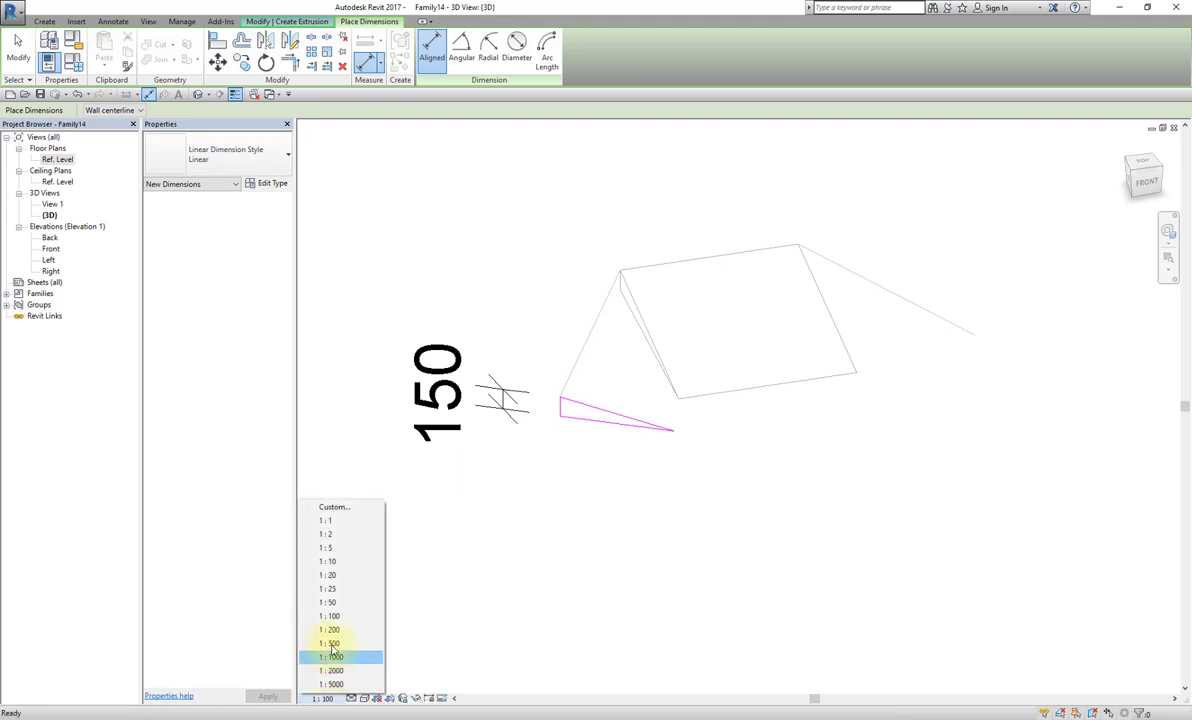
pyautogui.click(345, 561)
pyautogui.scroll(1, 575, 430)
pyautogui.press('Escape')
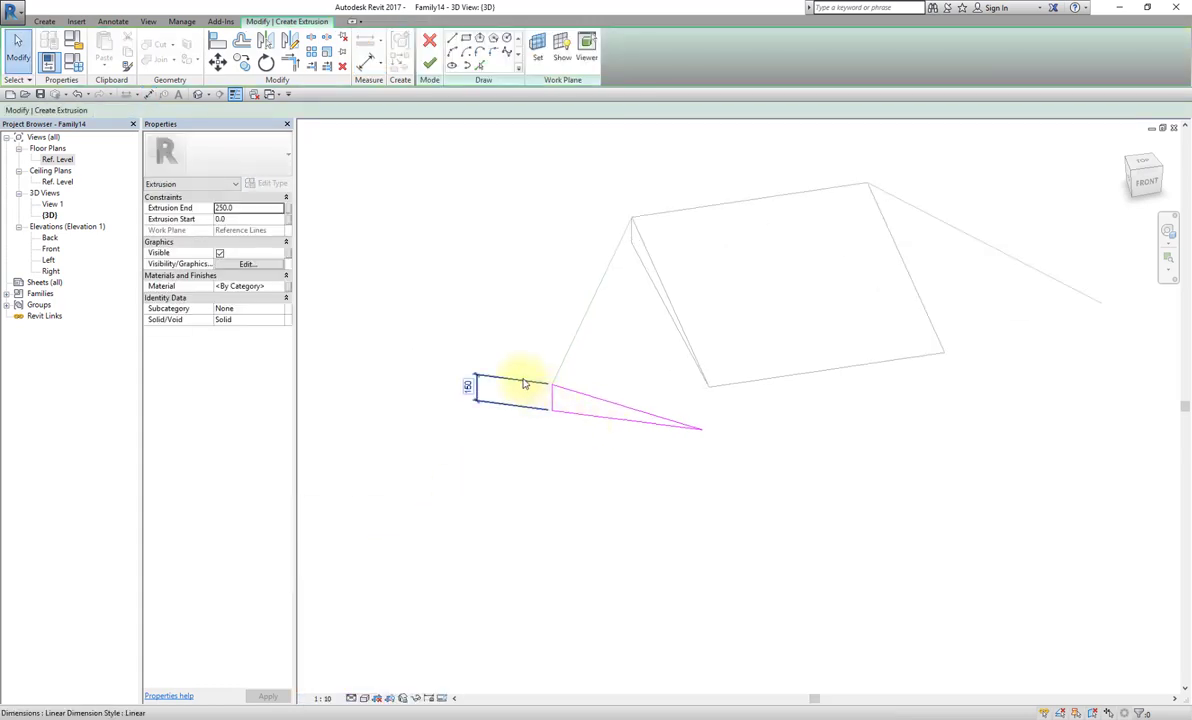
pyautogui.click(524, 385)
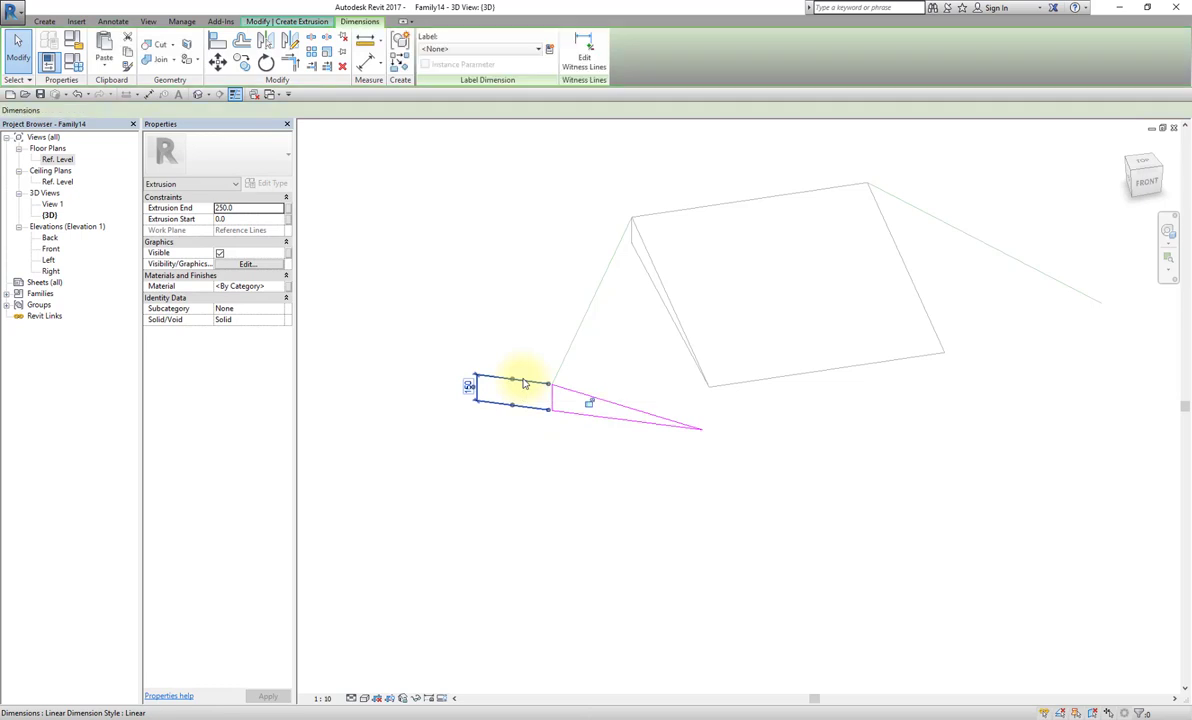
pyautogui.click(517, 52)
pyautogui.click(490, 107)
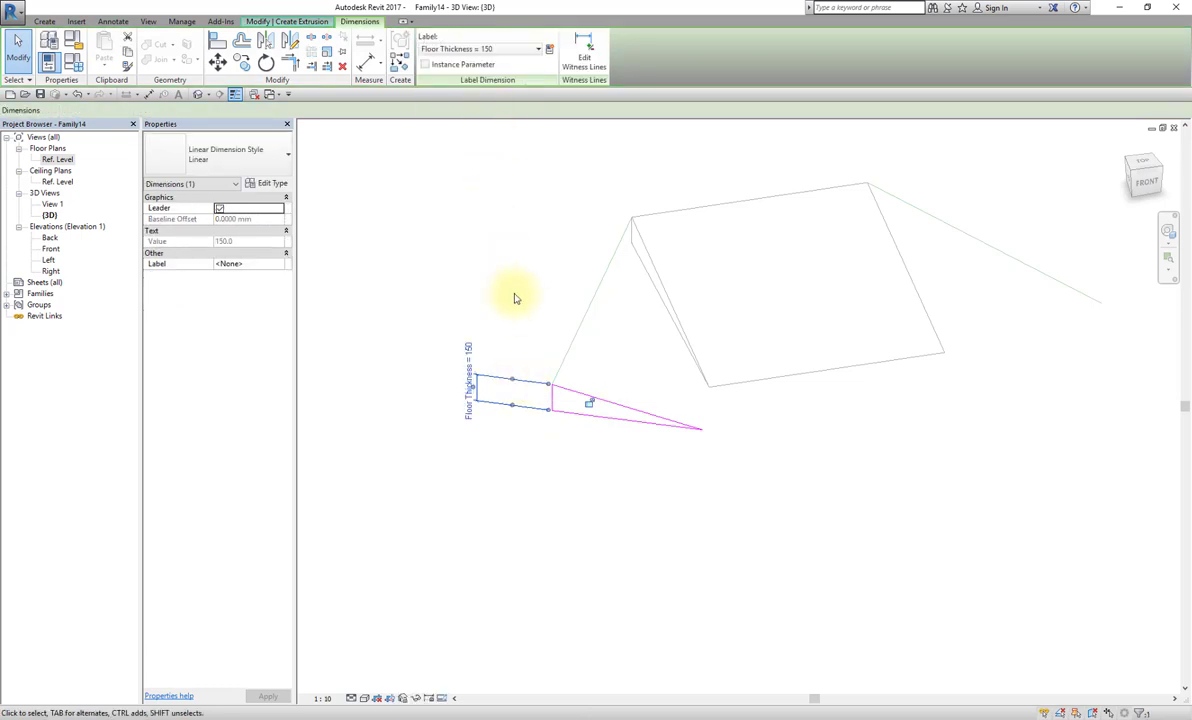
pyautogui.click(515, 298)
# Step: Dimension the profile's 760 length and drive it with a new W3 type parameter
pyautogui.click(366, 62)
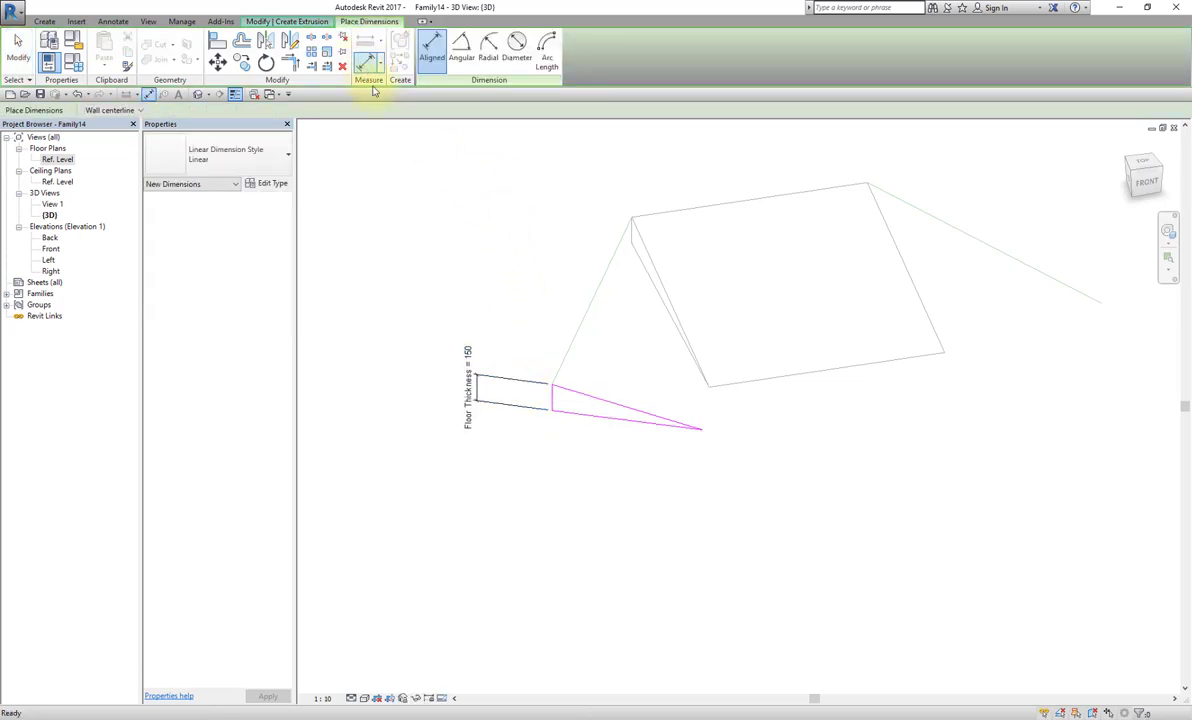
pyautogui.click(551, 398)
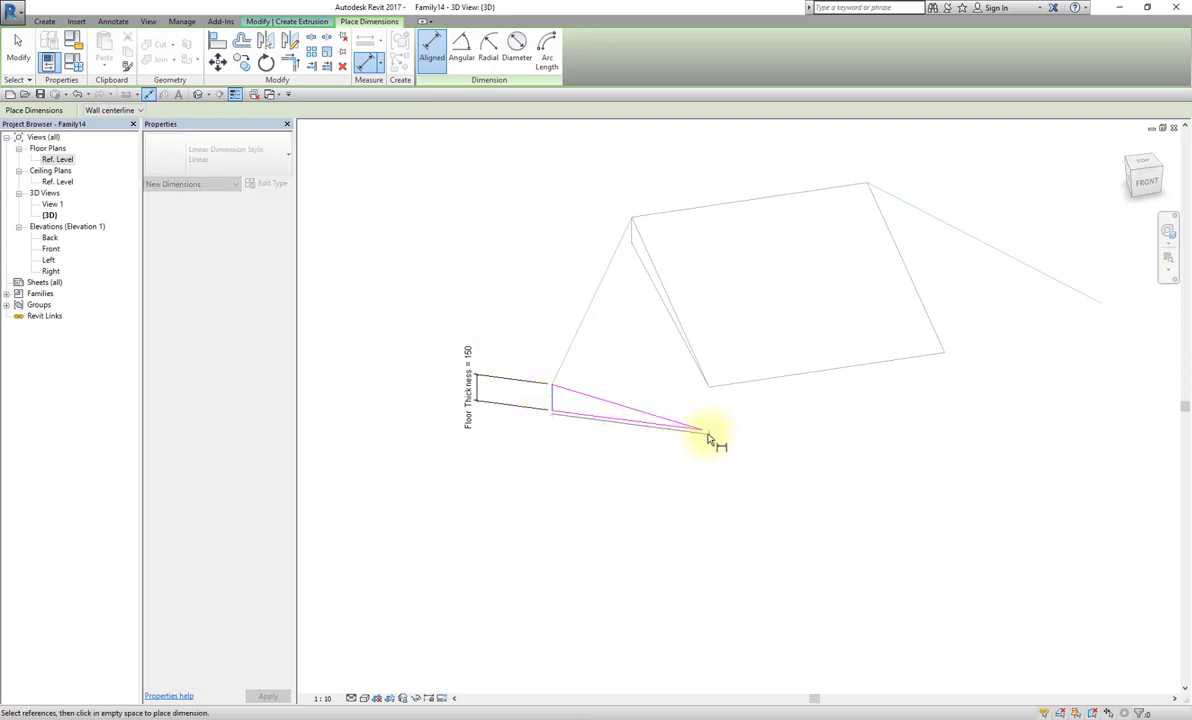
pyautogui.click(704, 431)
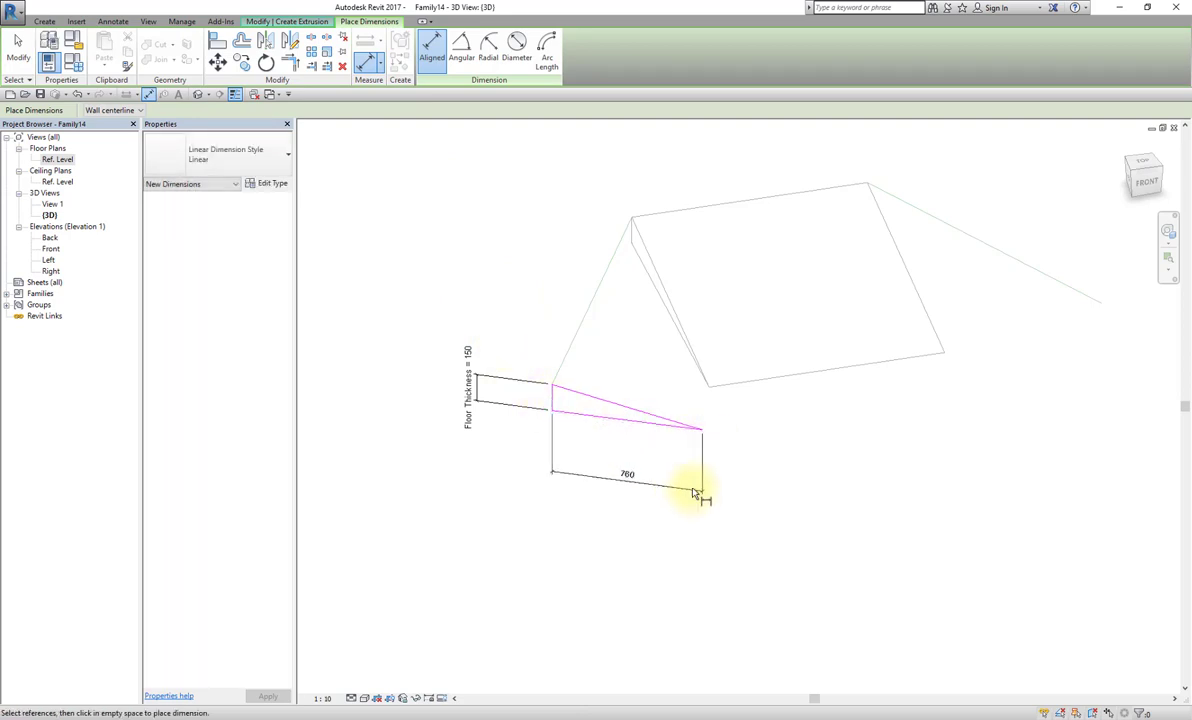
pyautogui.click(696, 494)
pyautogui.press('Escape')
pyautogui.click(690, 488)
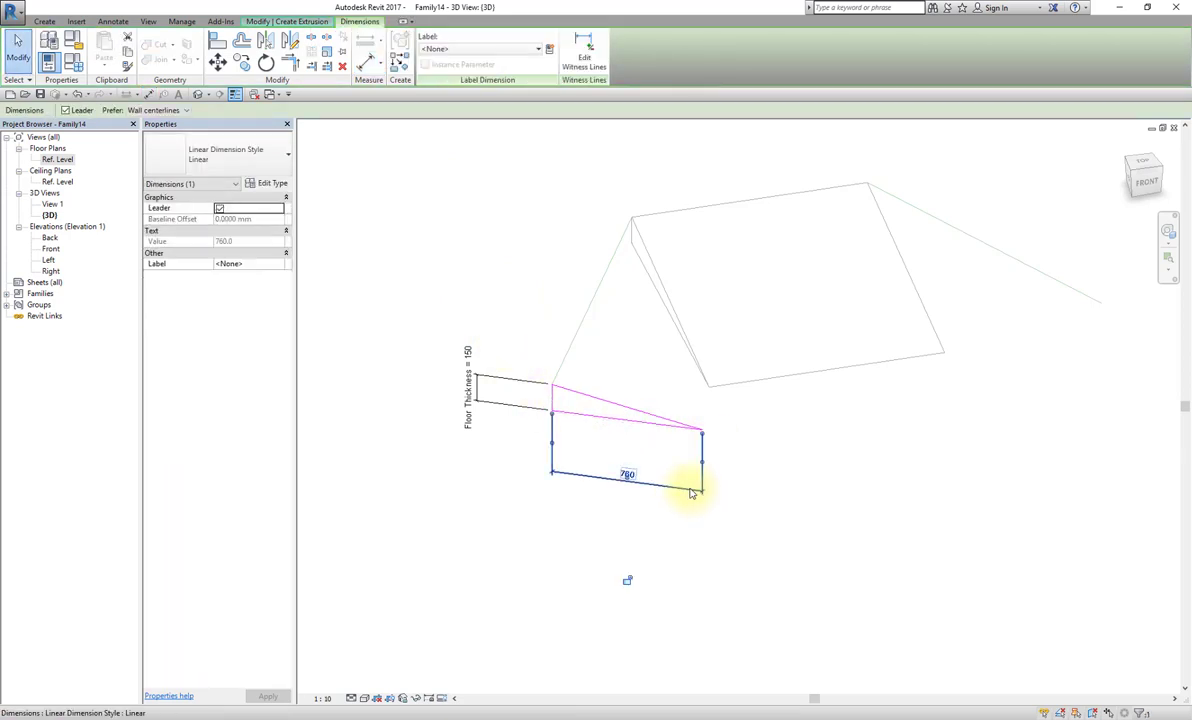
pyautogui.click(549, 50)
pyautogui.write('W3')
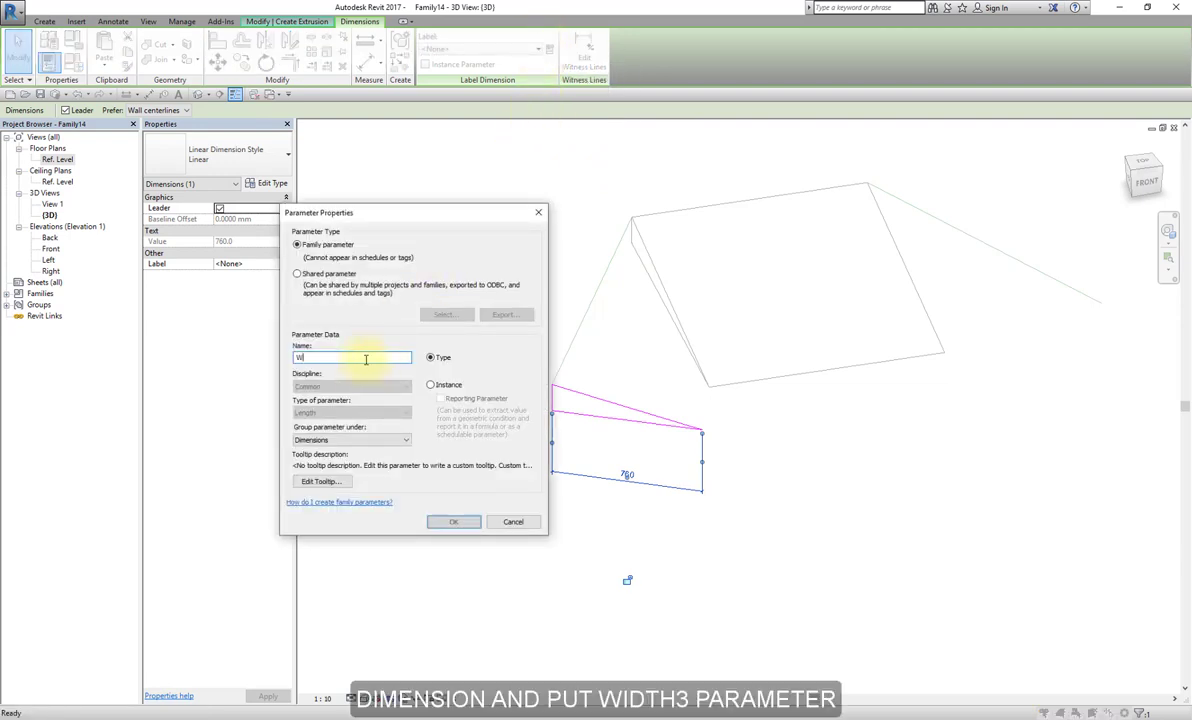
pyautogui.click(451, 522)
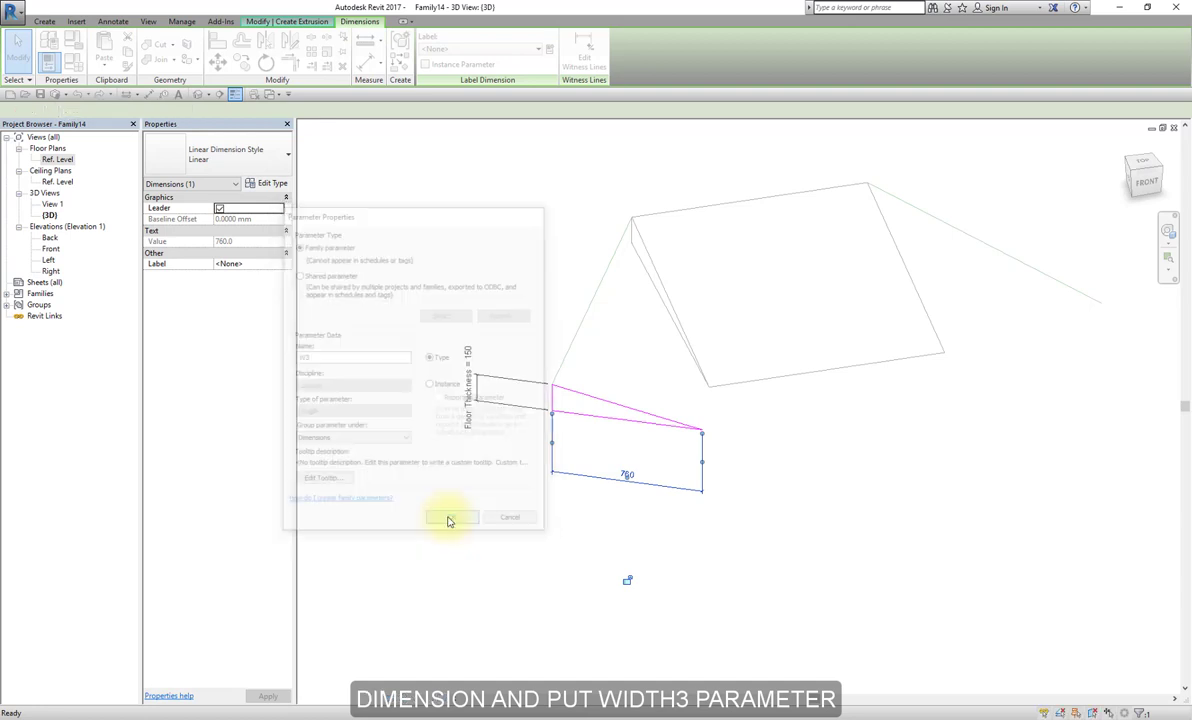
pyautogui.click(757, 467)
pyautogui.moveTo(759, 443); pyautogui.dragTo(727, 471, button='middle')
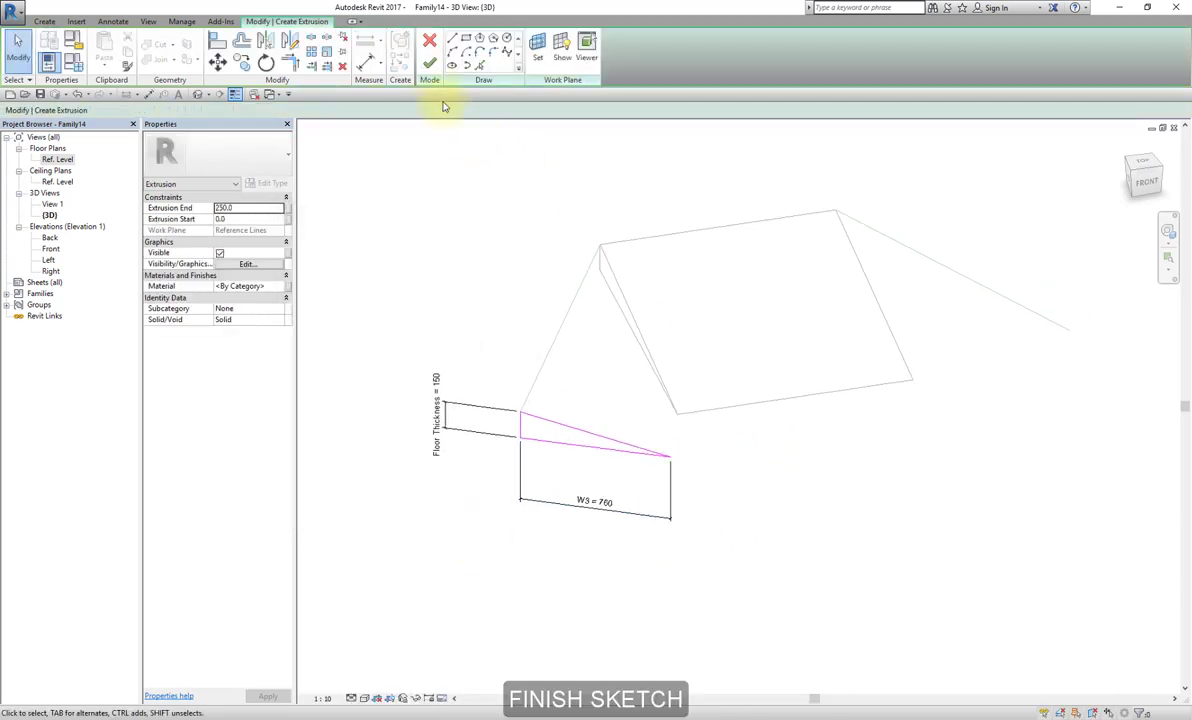
# Step: Finish the wedge extrusion and, in Ref. Level plan, stretch it up to the top reference line
pyautogui.click(429, 67)
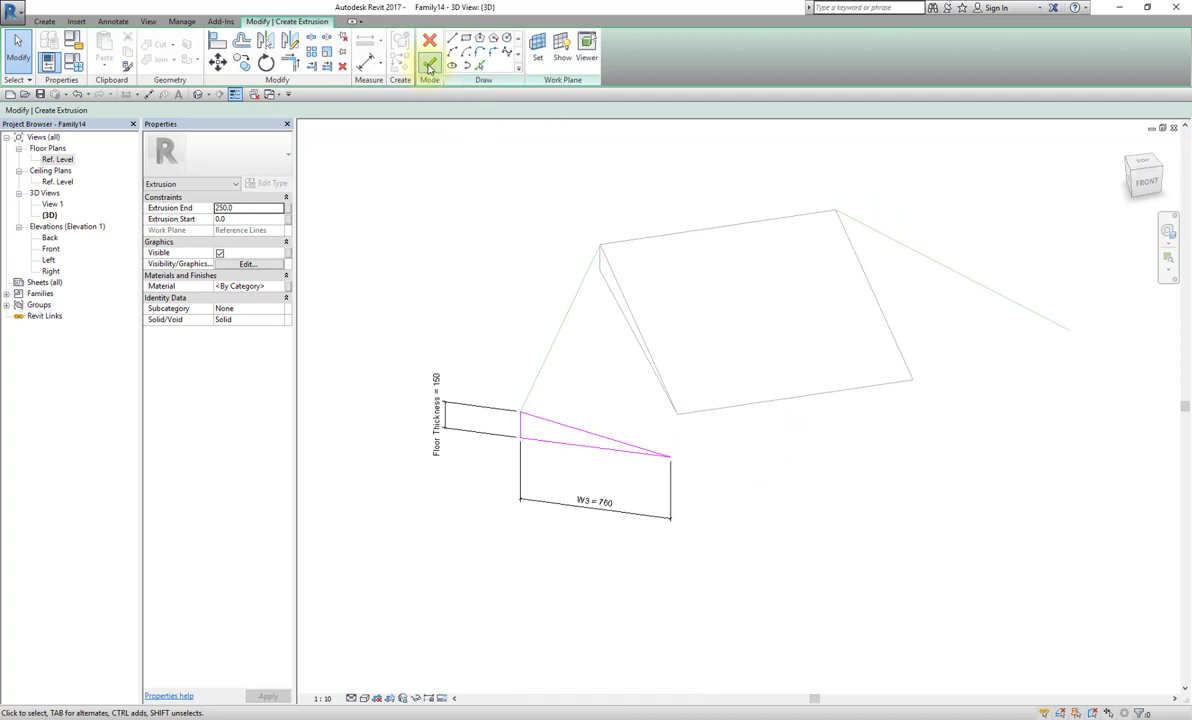
pyautogui.click(487, 245)
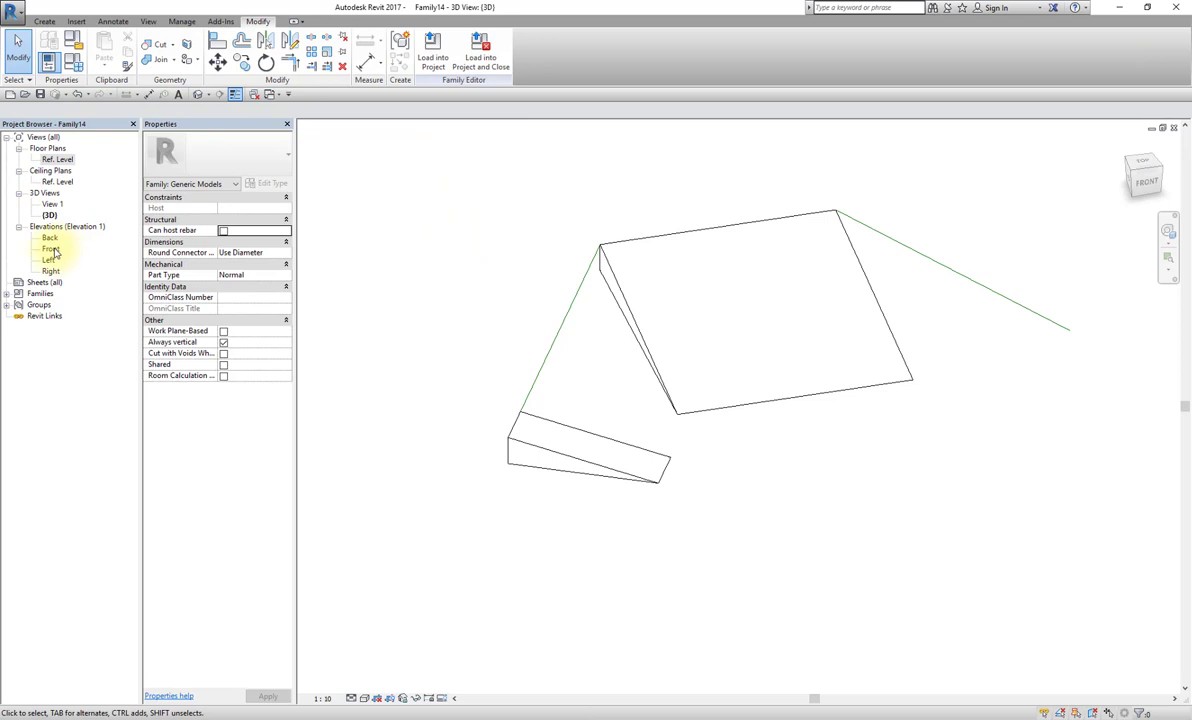
pyautogui.doubleClick(60, 160)
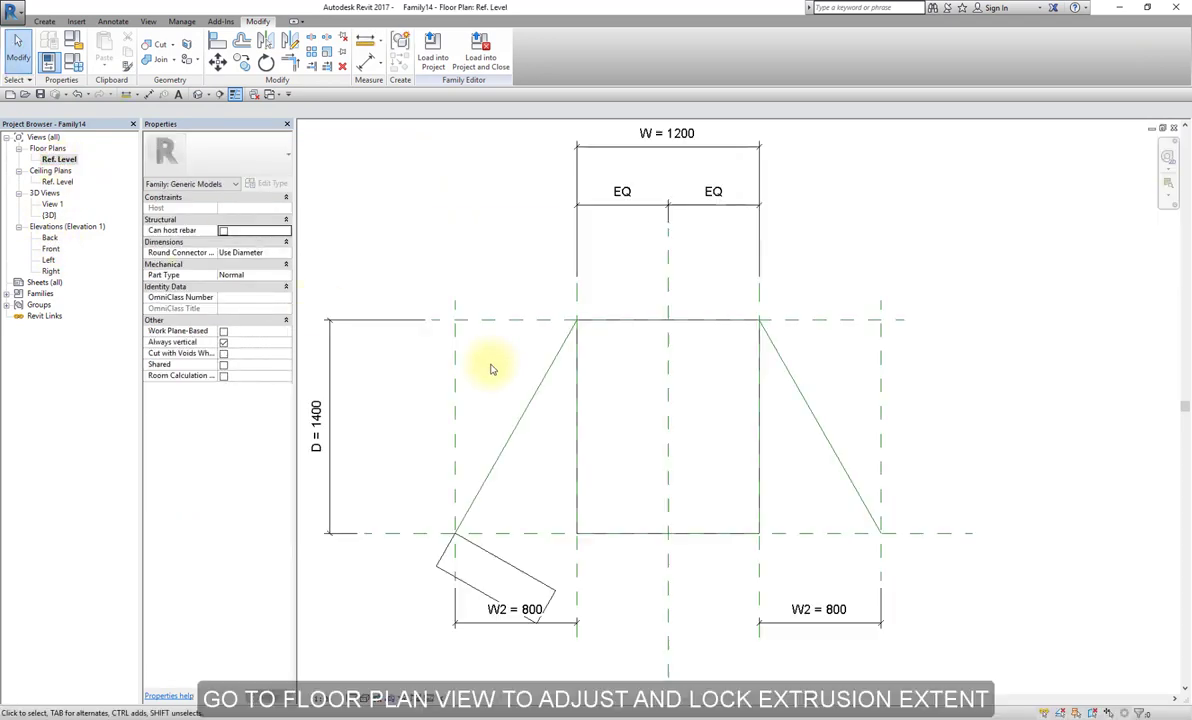
pyautogui.click(490, 562)
pyautogui.click(490, 562)
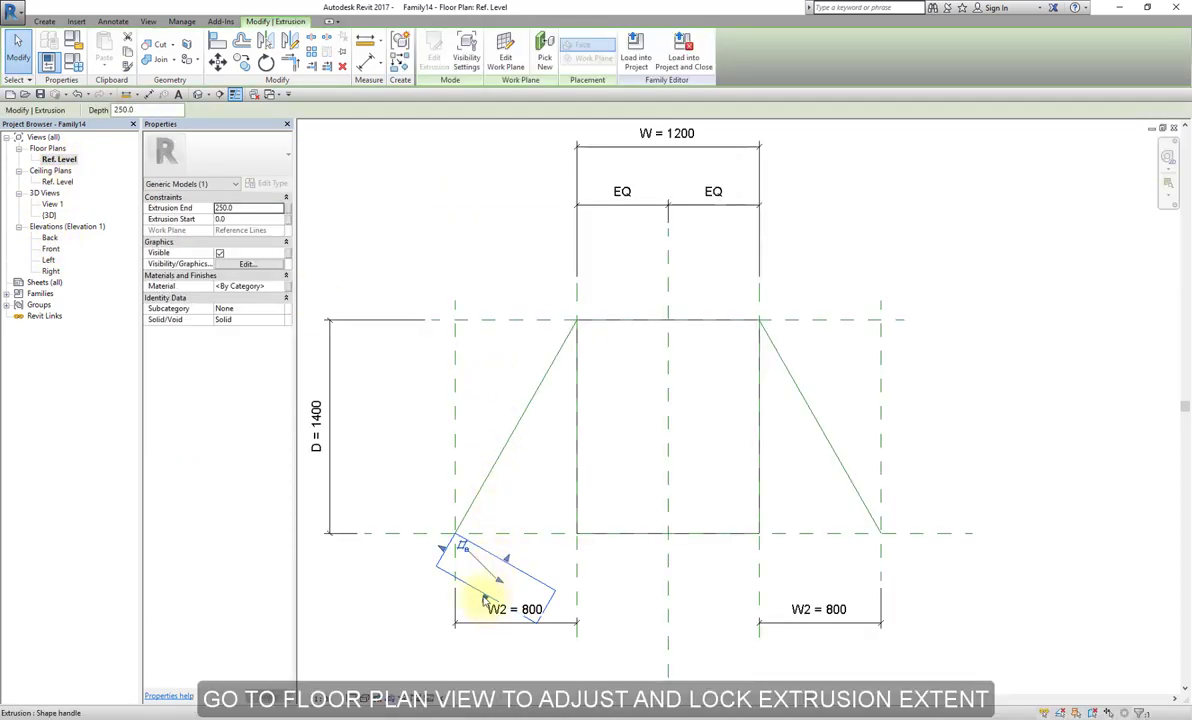
pyautogui.moveTo(485, 600); pyautogui.dragTo(617, 344)
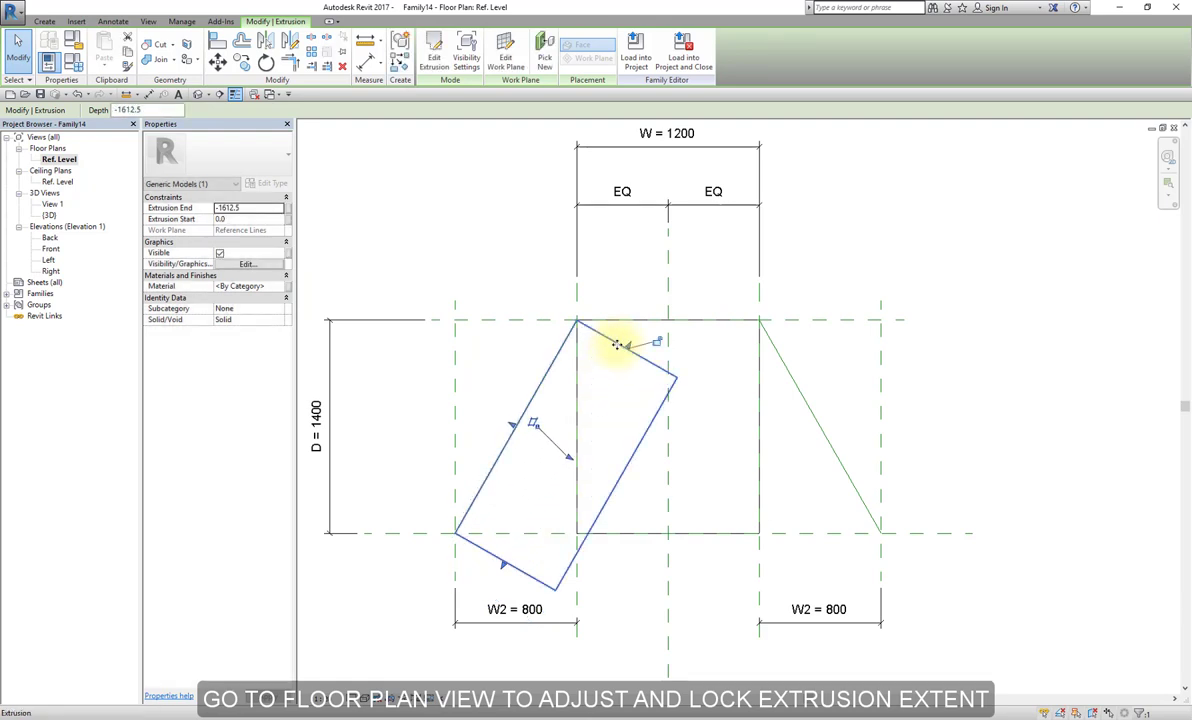
pyautogui.click(644, 283)
pyautogui.moveTo(617, 279); pyautogui.dragTo(594, 242, button='middle')
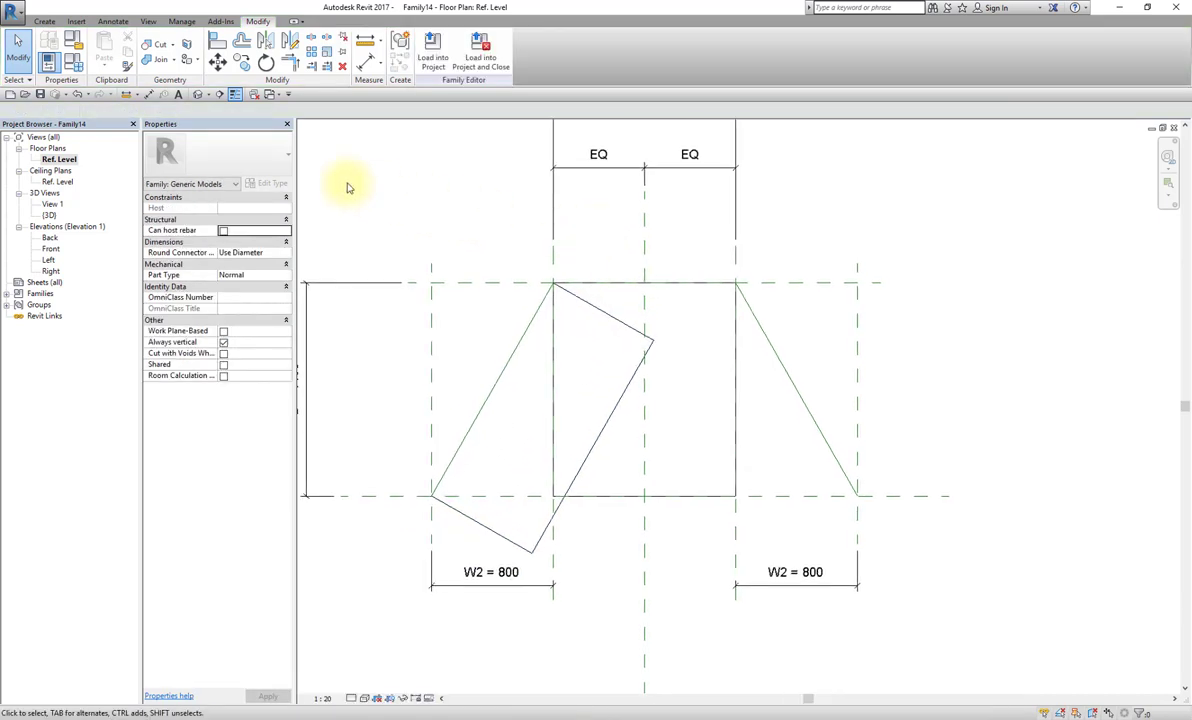
pyautogui.click(198, 96)
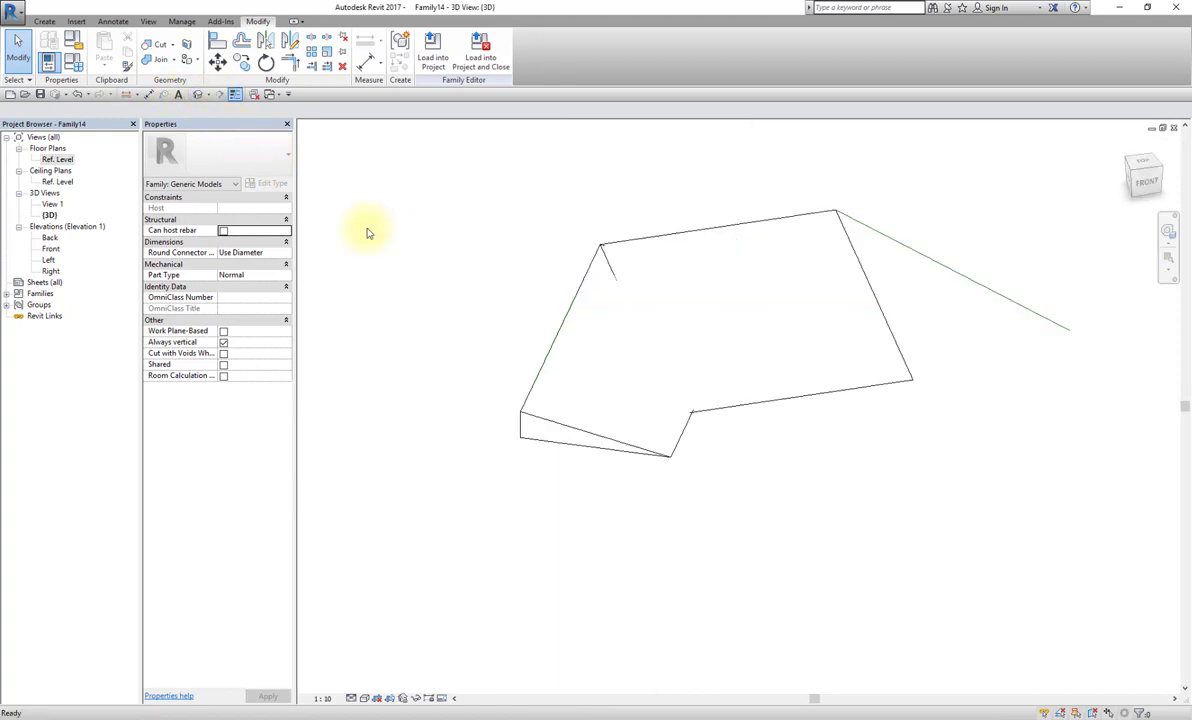
pyautogui.keyDown('shift'); pyautogui.moveTo(684, 360); pyautogui.dragTo(673, 519, button='middle'); pyautogui.keyUp('shift')
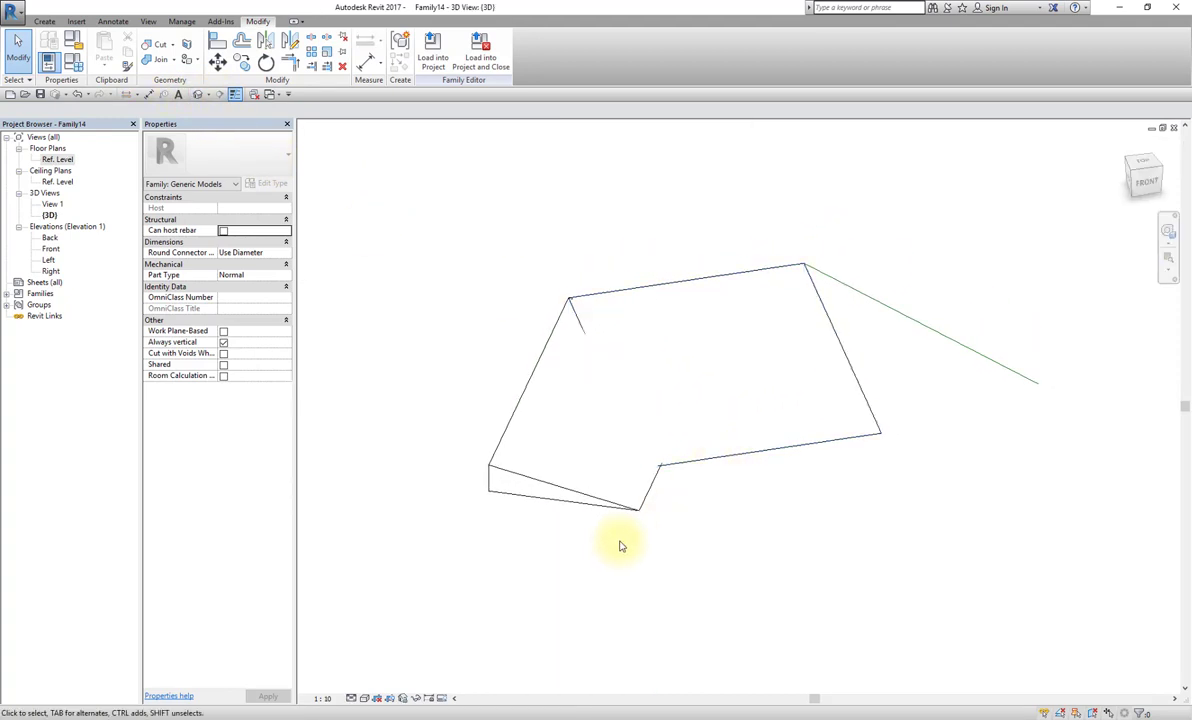
# Step: Display the model Shaded and open Family Types showing D, Floor Thickness, W, W2 and W3
pyautogui.click(364, 698)
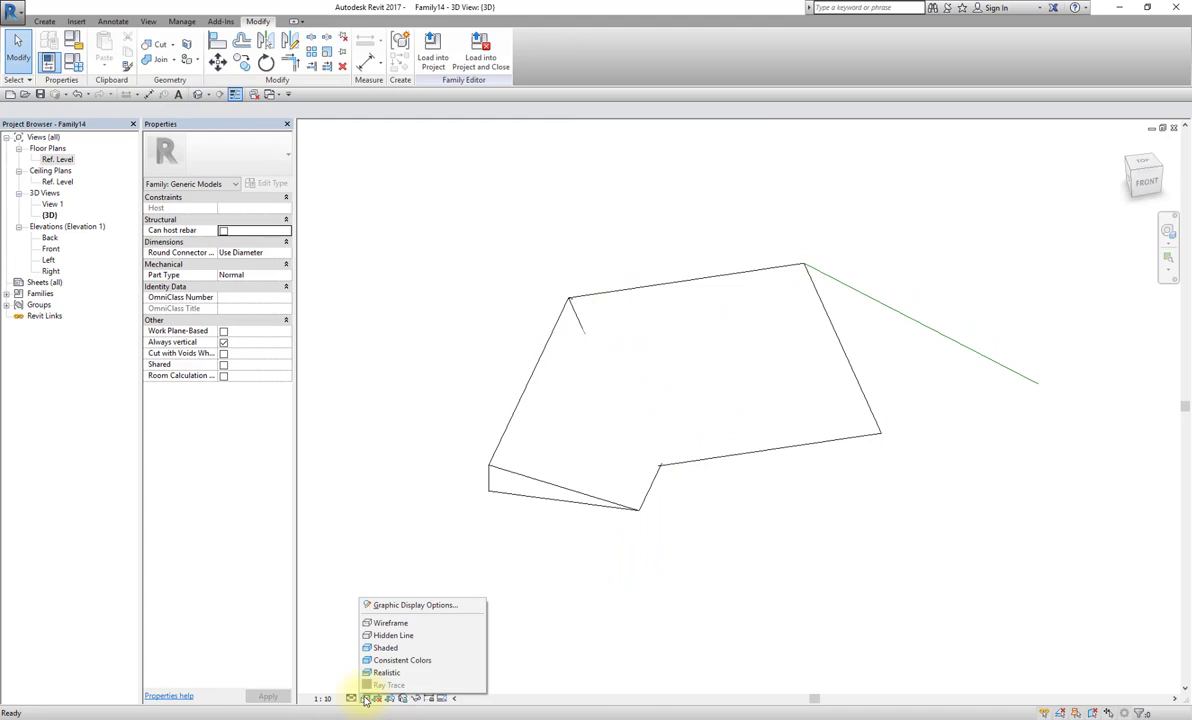
pyautogui.click(382, 648)
pyautogui.click(607, 507)
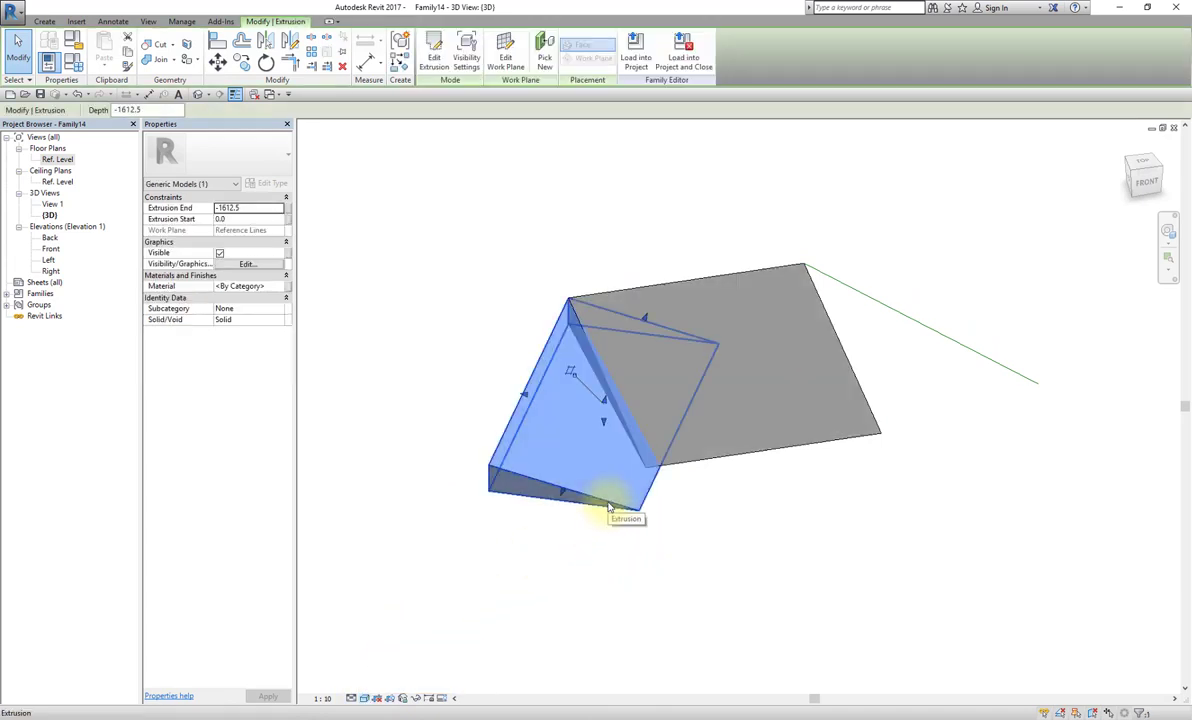
pyautogui.moveTo(670, 502); pyautogui.dragTo(681, 489, button='middle')
pyautogui.click(659, 488)
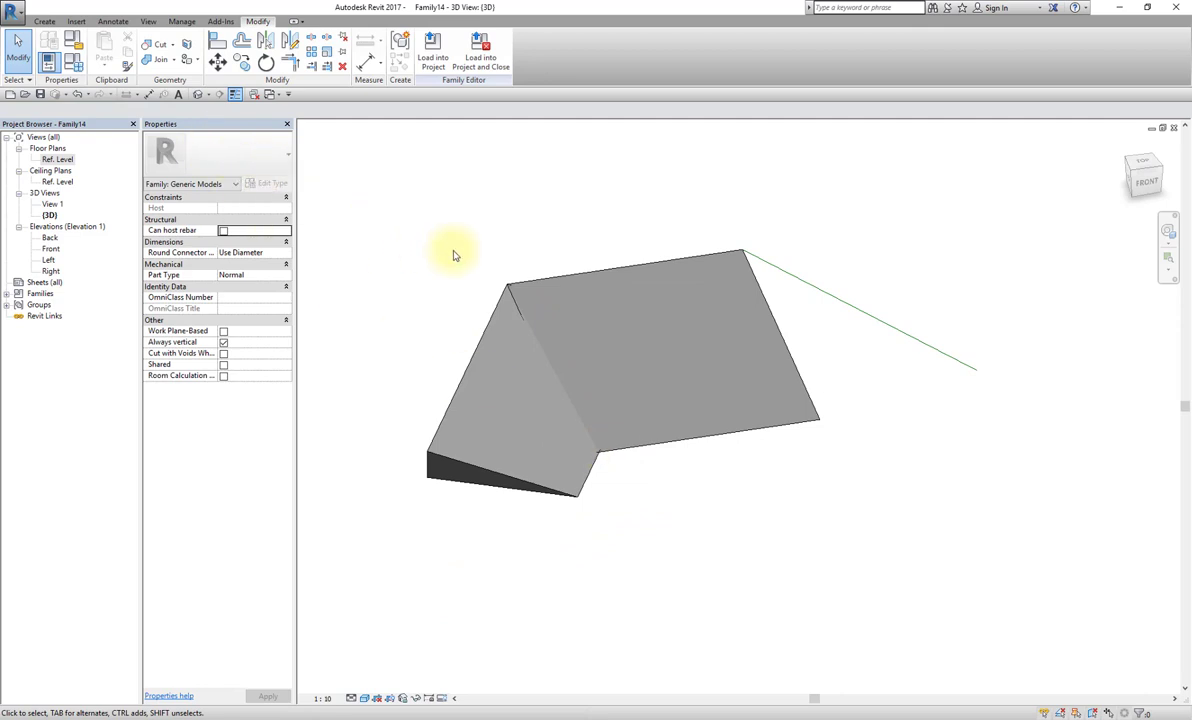
pyautogui.moveTo(425, 235); pyautogui.dragTo(381, 235, button='middle')
pyautogui.click(75, 62)
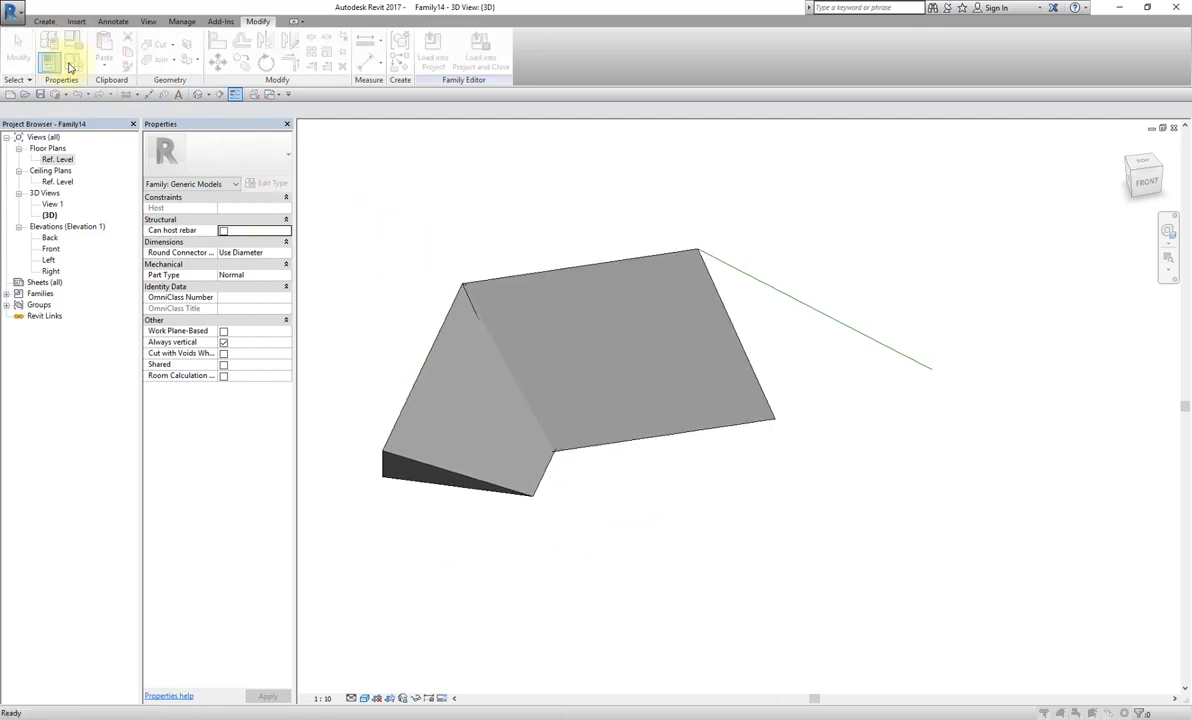
pyautogui.moveTo(558, 208); pyautogui.dragTo(702, 210)
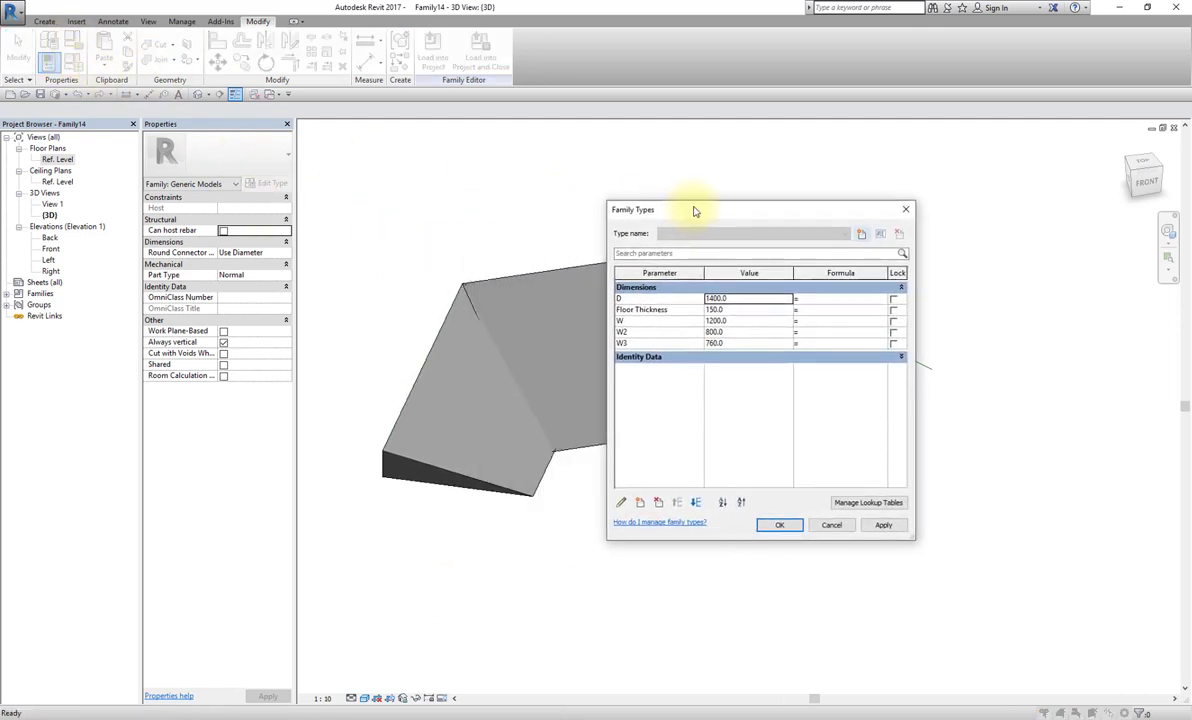
# Step: Move the W2 and W3 parameters into the Other group
pyautogui.click(683, 333)
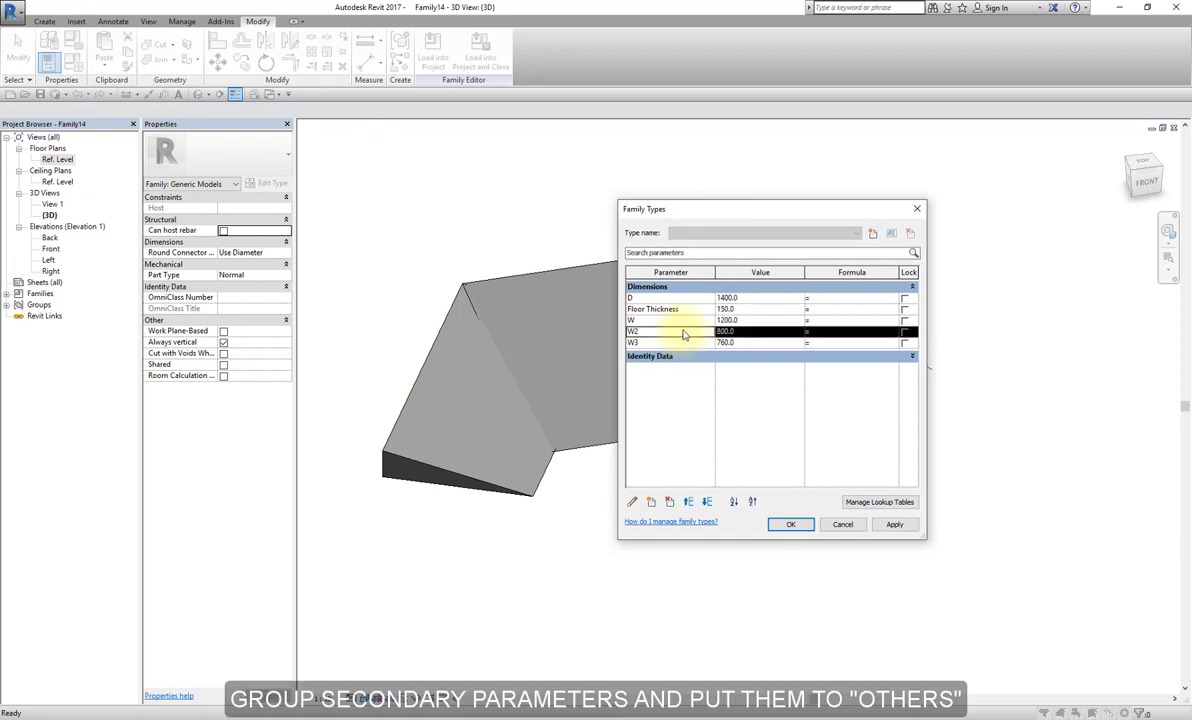
pyautogui.click(634, 503)
pyautogui.click(398, 441)
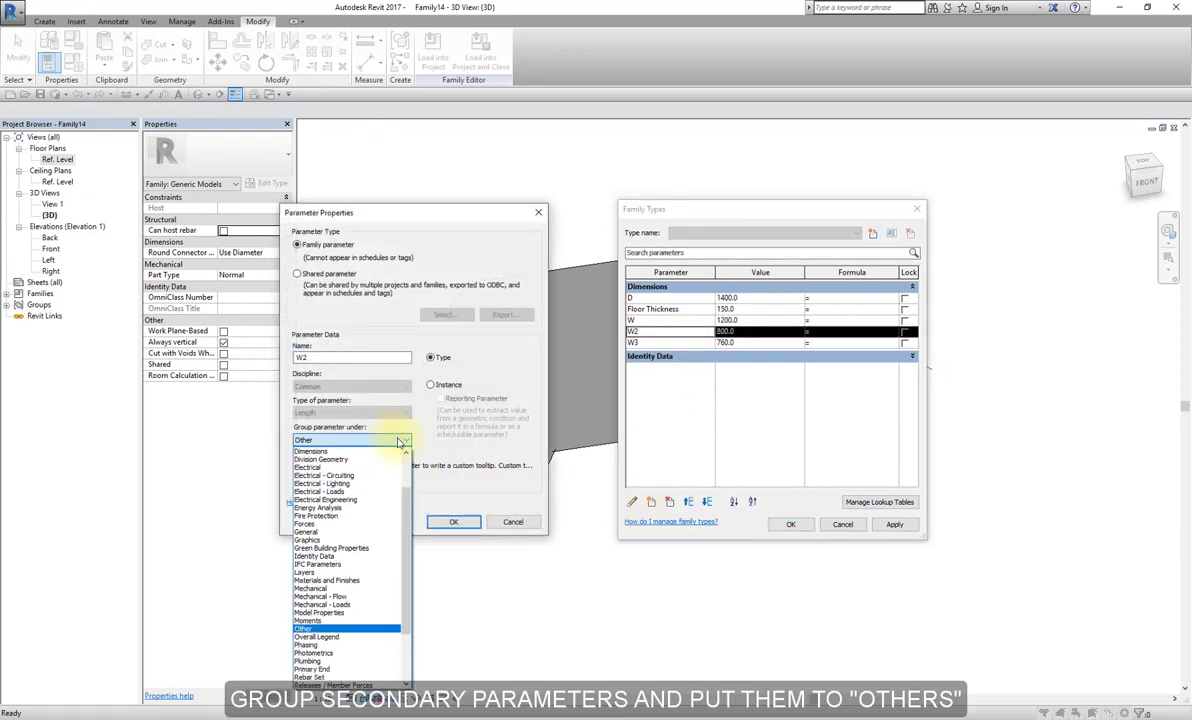
pyautogui.click(400, 442)
pyautogui.click(451, 524)
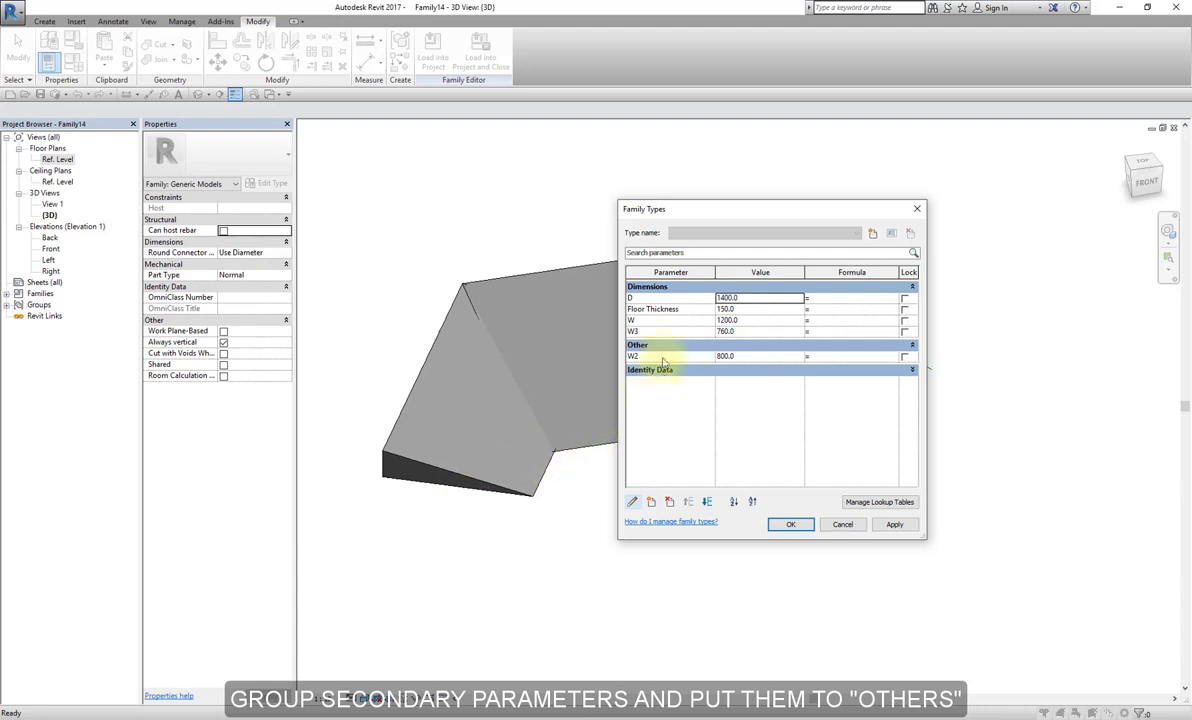
pyautogui.click(634, 331)
pyautogui.click(632, 502)
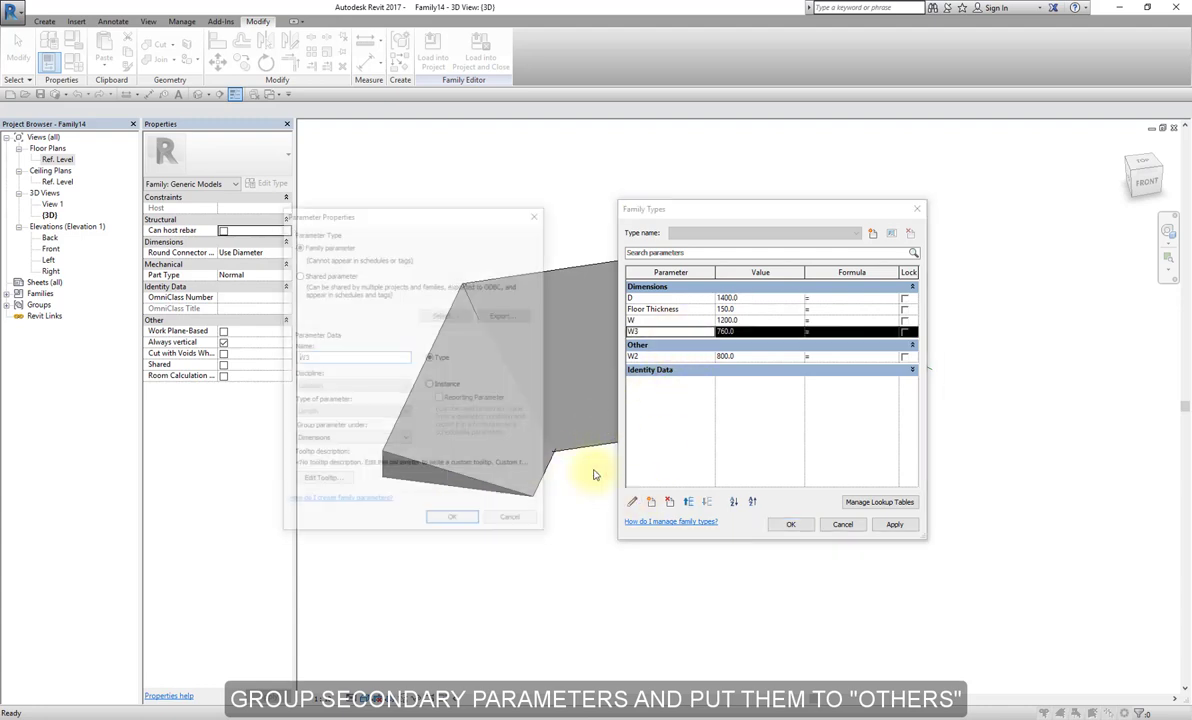
pyautogui.click(372, 440)
pyautogui.click(380, 628)
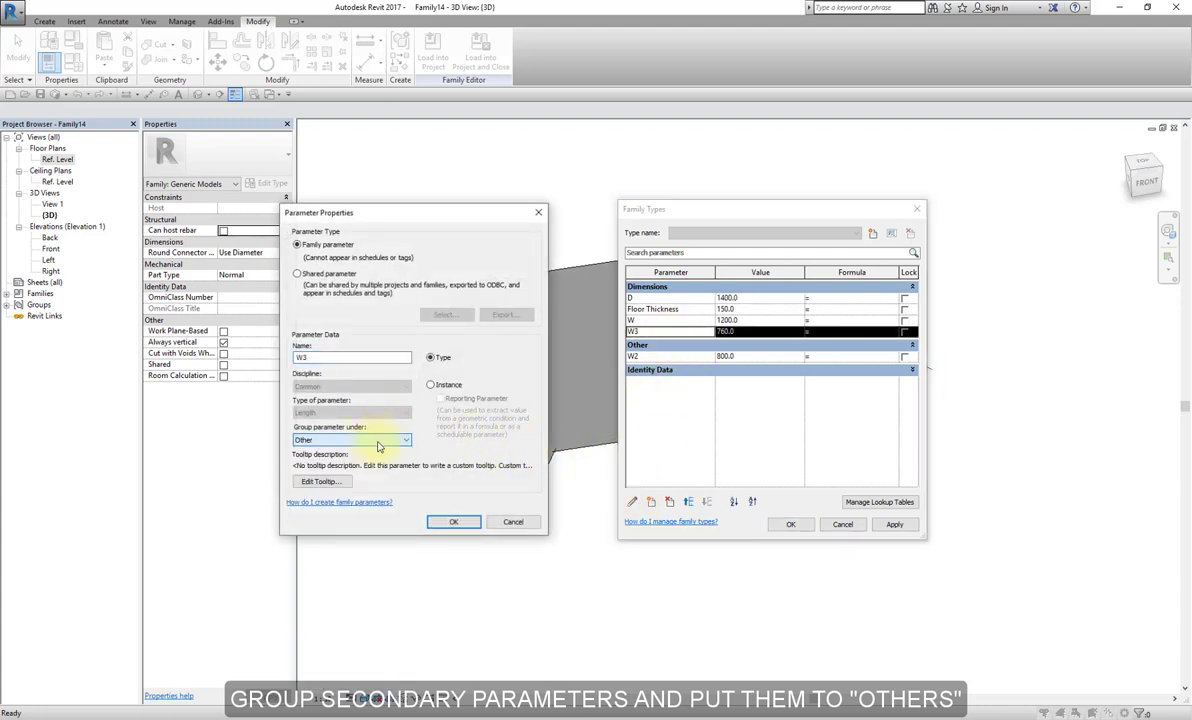
pyautogui.click(453, 521)
# Step: Move Floor Thickness below W and enter D-based formulas for W2 and W3
pyautogui.click(645, 309)
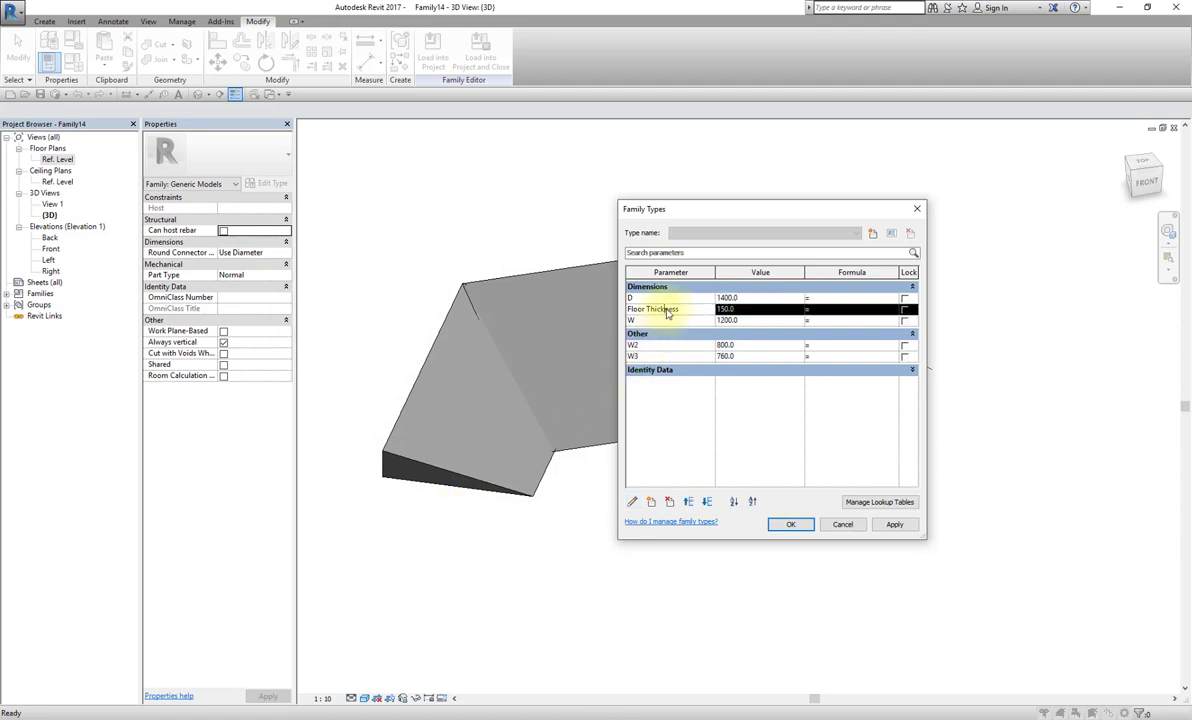
pyautogui.click(706, 502)
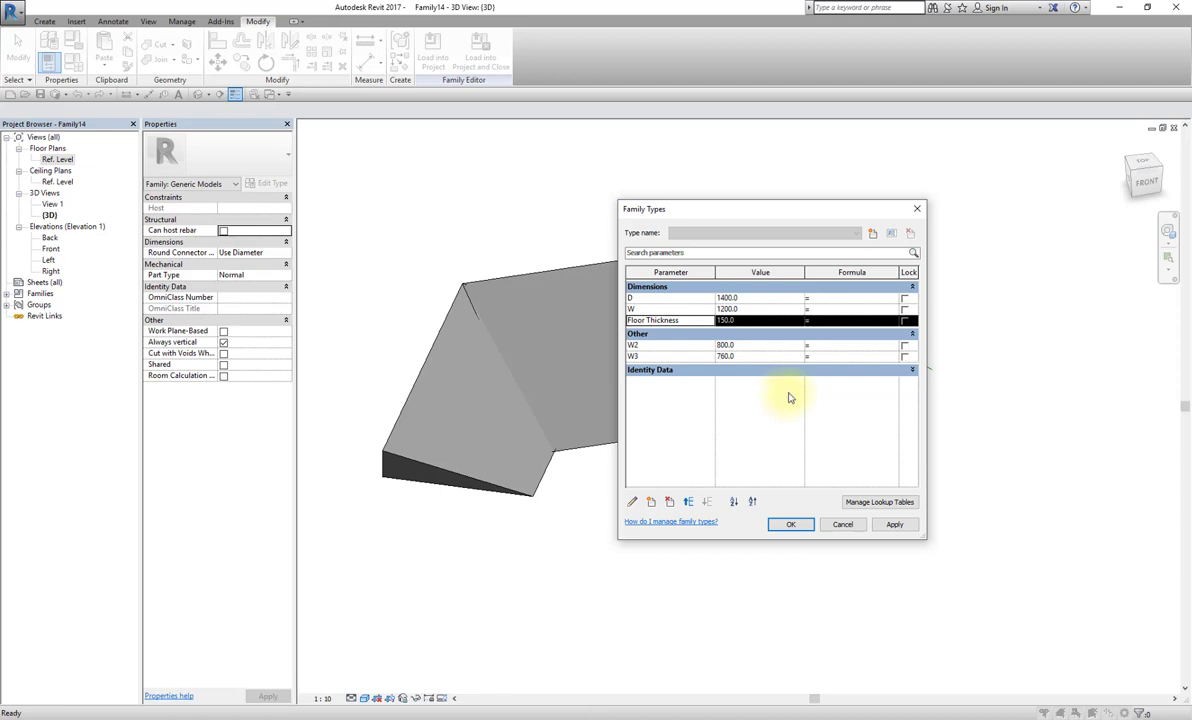
pyautogui.click(824, 348)
pyautogui.write('D - (D * 0.25)')
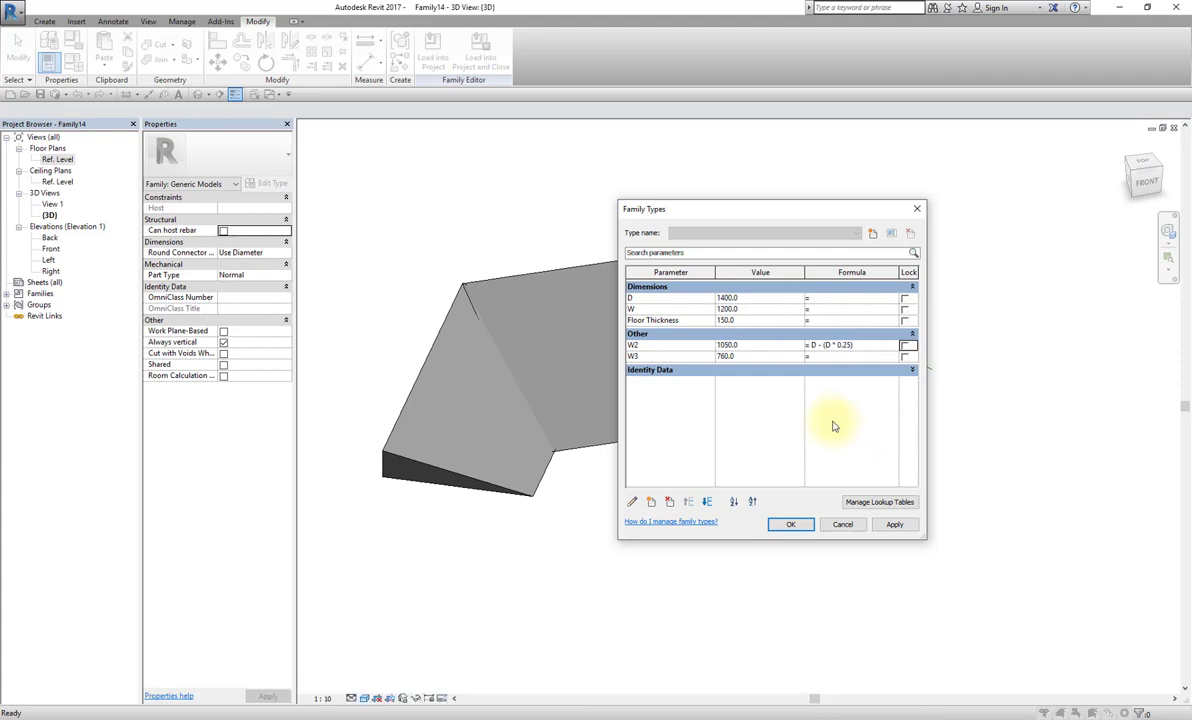
pyautogui.click(840, 357)
pyautogui.write('D - (D * 0.4')
pyautogui.click(791, 526)
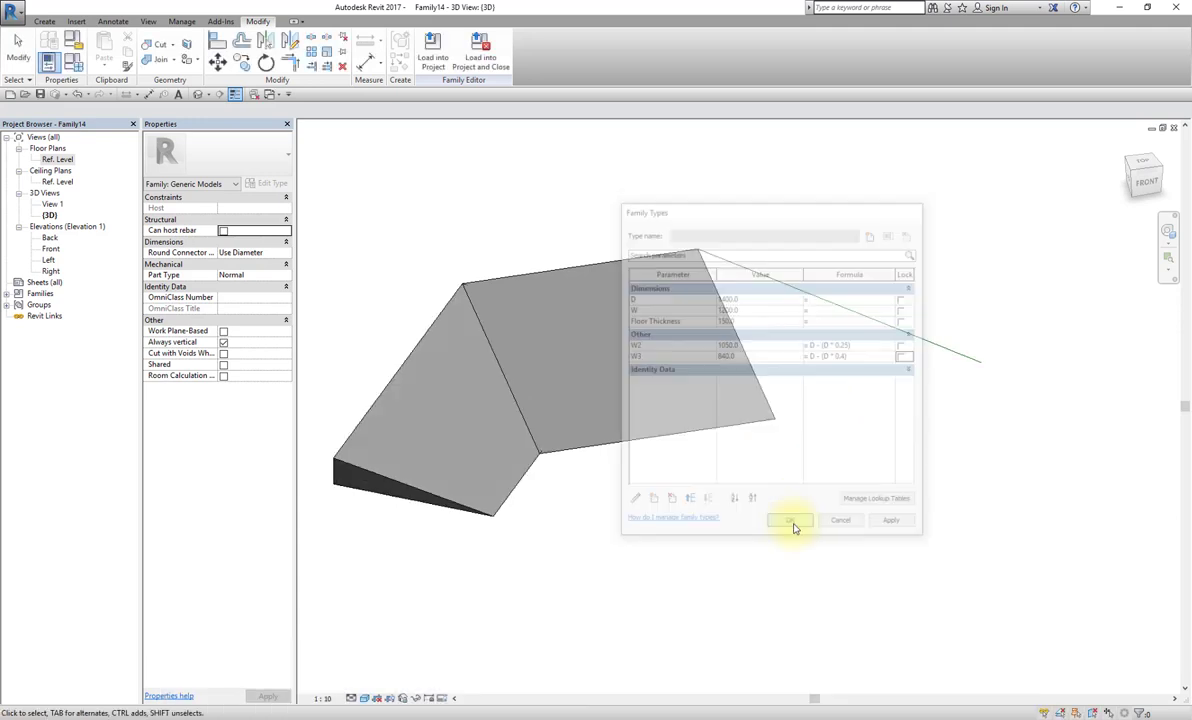
pyautogui.click(537, 468)
pyautogui.scroll(5, 537, 468)
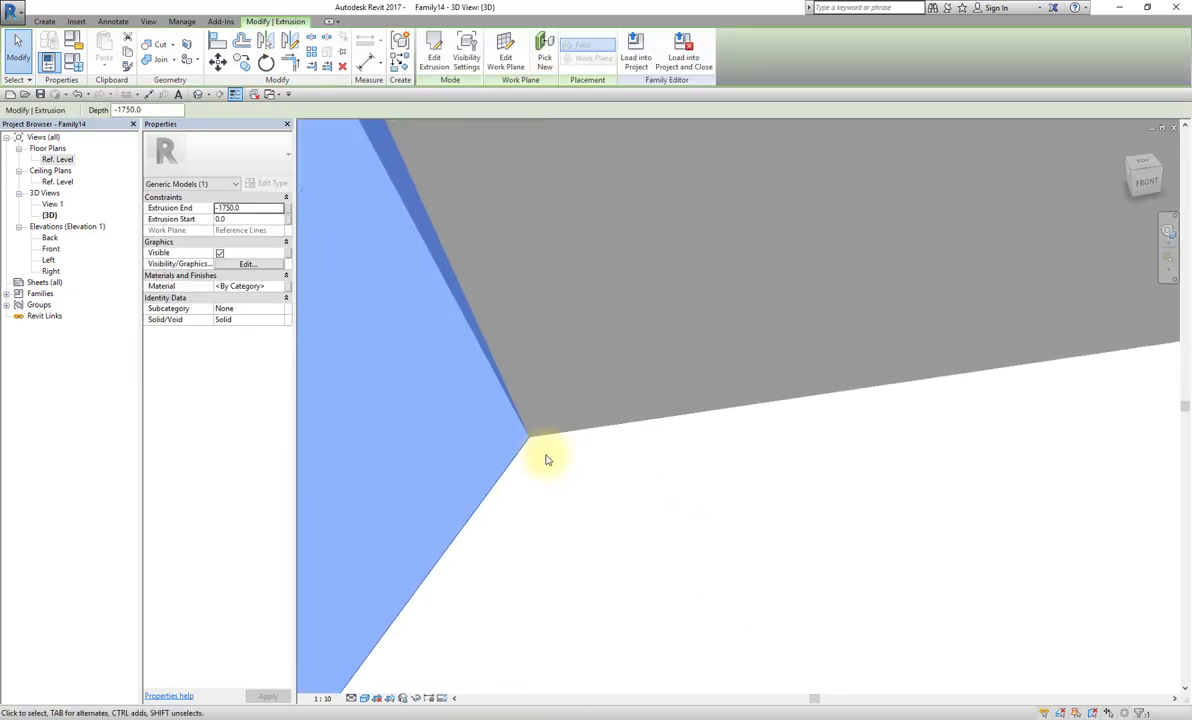
pyautogui.press('Escape')
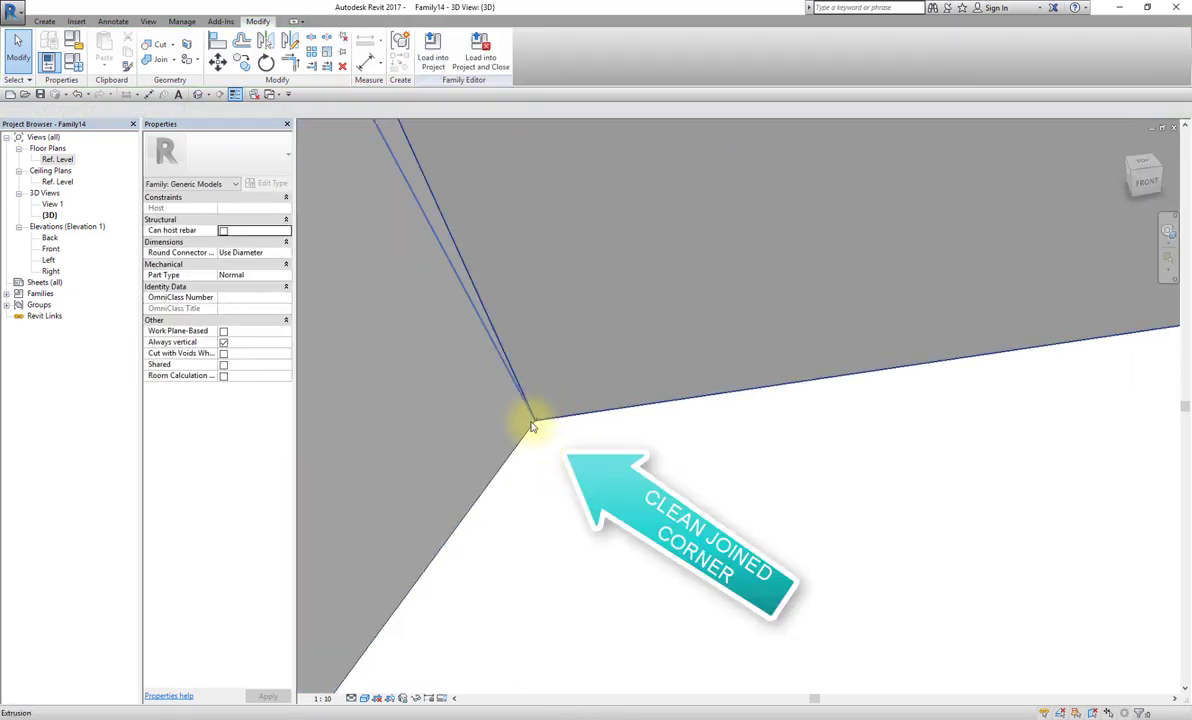
pyautogui.scroll(-5, 590, 482)
pyautogui.scroll(-2, 620, 492)
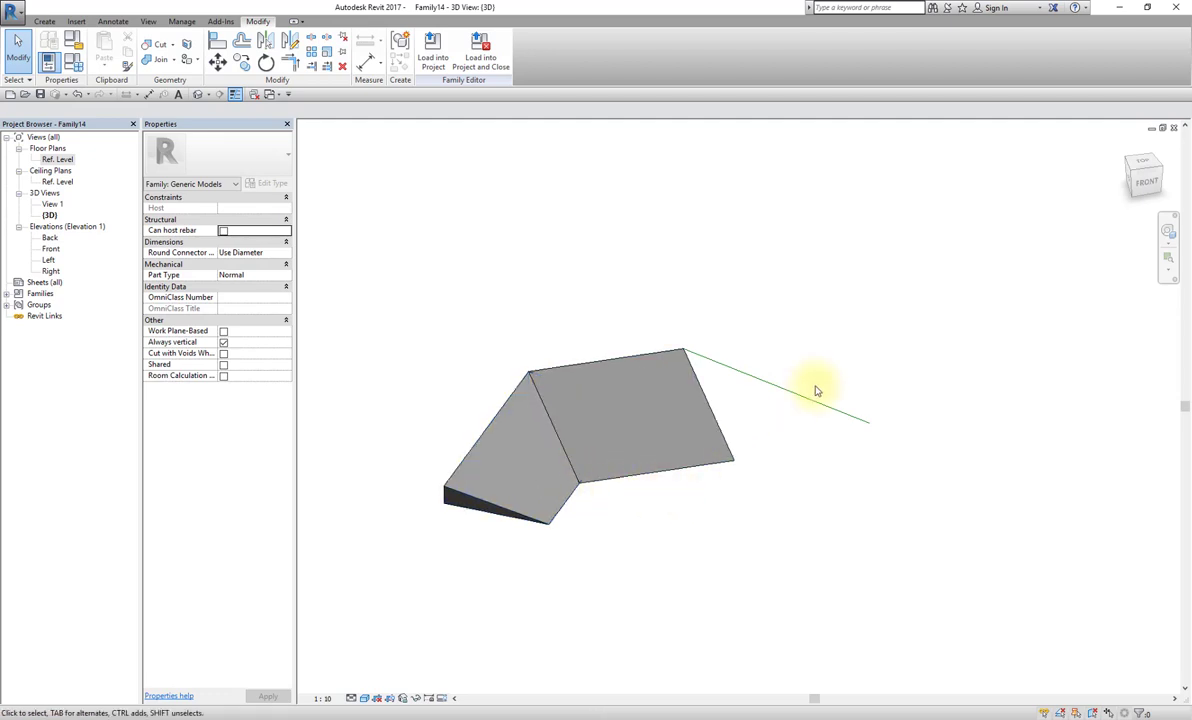
pyautogui.moveTo(950, 399)
pyautogui.keyDown('shift'); pyautogui.mouseDown(button='middle')
pyautogui.moveTo(821, 411)
pyautogui.moveTo(840, 361)
pyautogui.mouseUp(button='middle'); pyautogui.keyUp('shift')
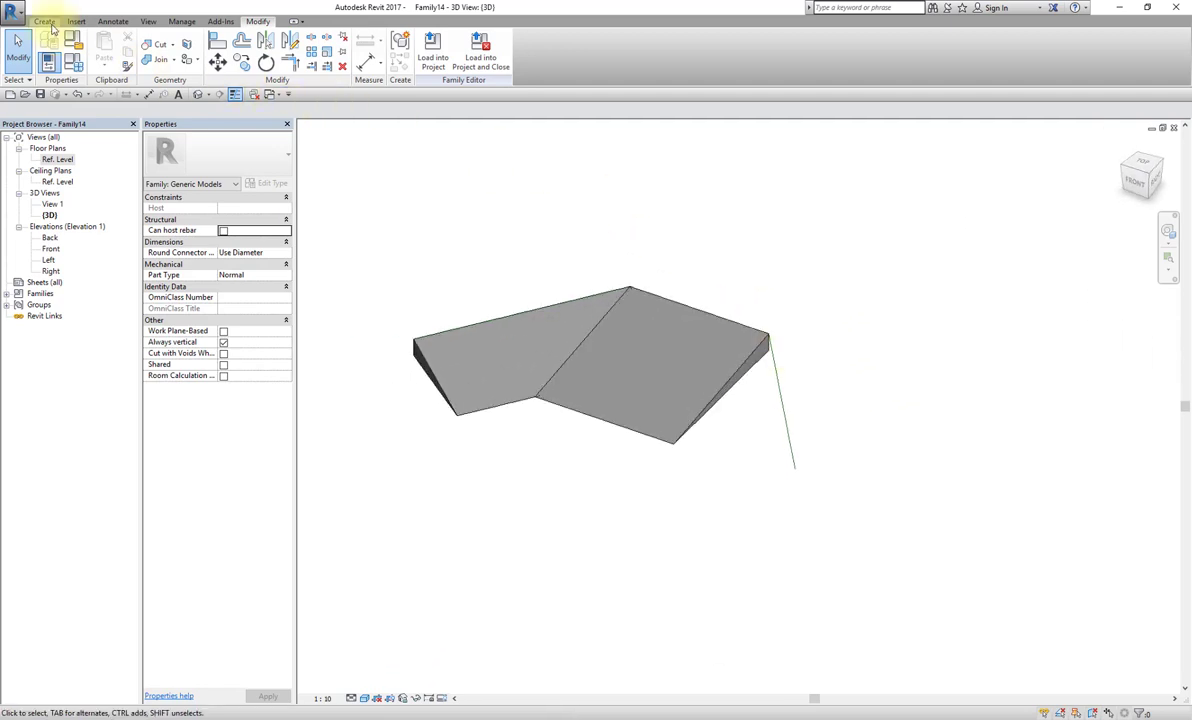
# Step: Start a new line-sketched extrusion on the other reference line's plane
pyautogui.click(47, 22)
pyautogui.click(105, 47)
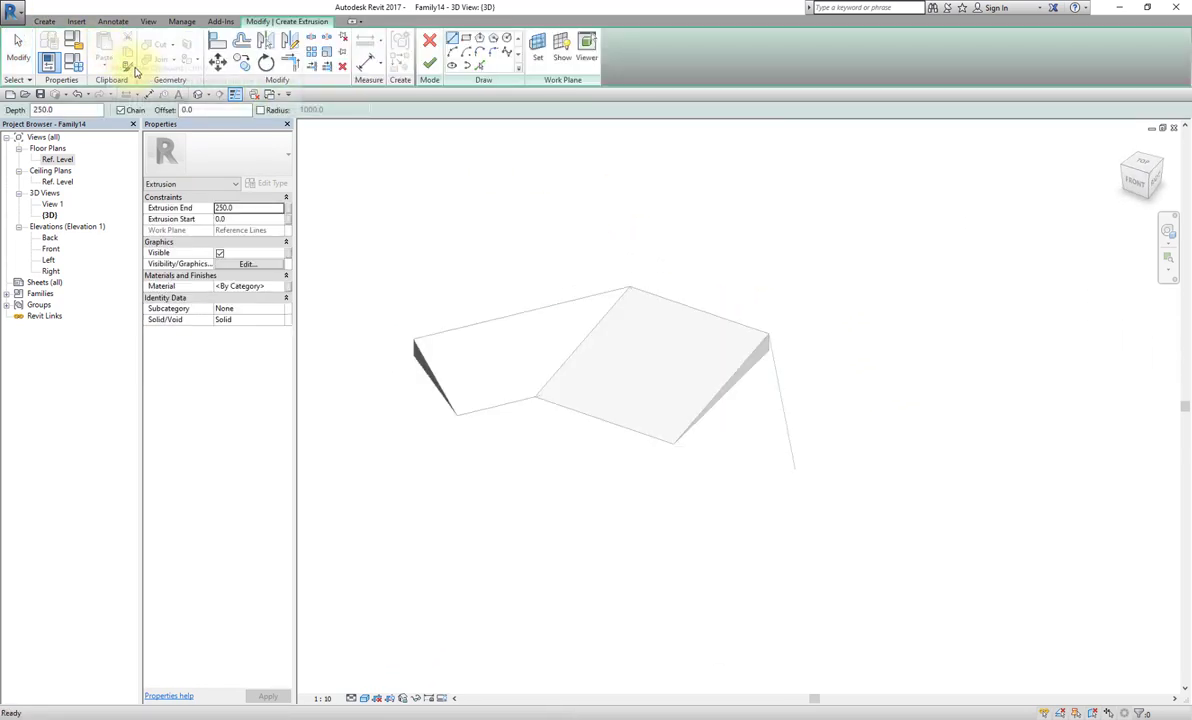
pyautogui.click(453, 40)
pyautogui.moveTo(803, 416); pyautogui.dragTo(788, 340, button='middle')
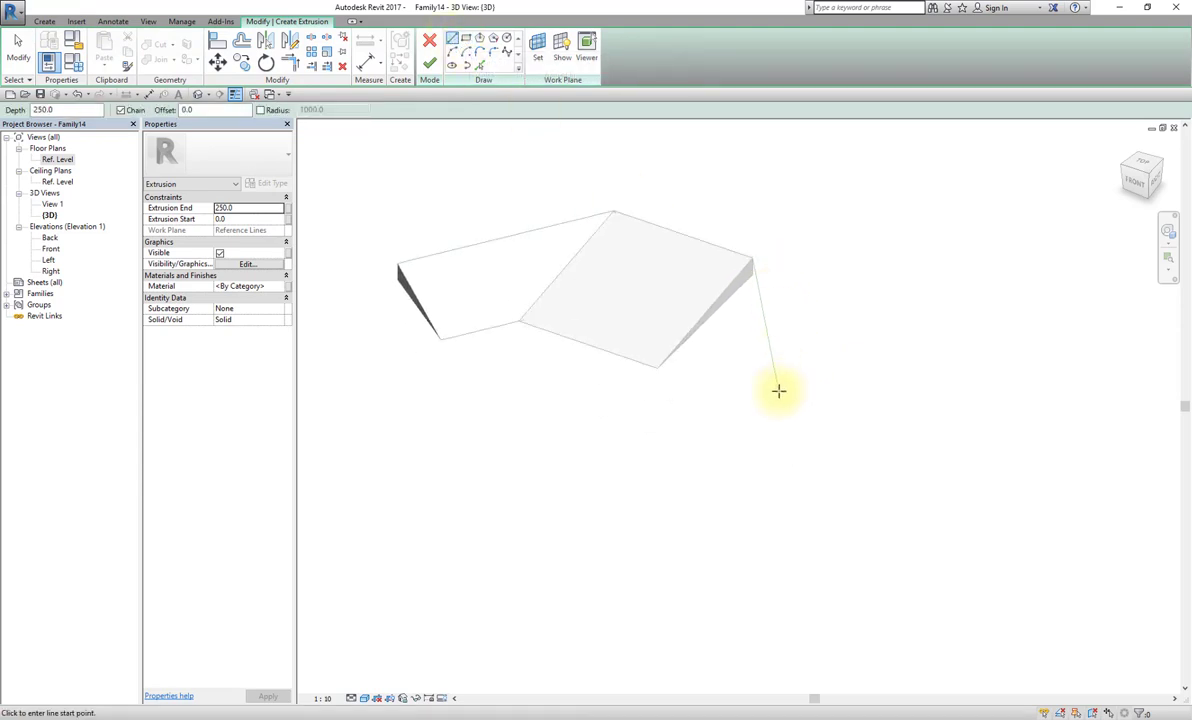
pyautogui.click(538, 48)
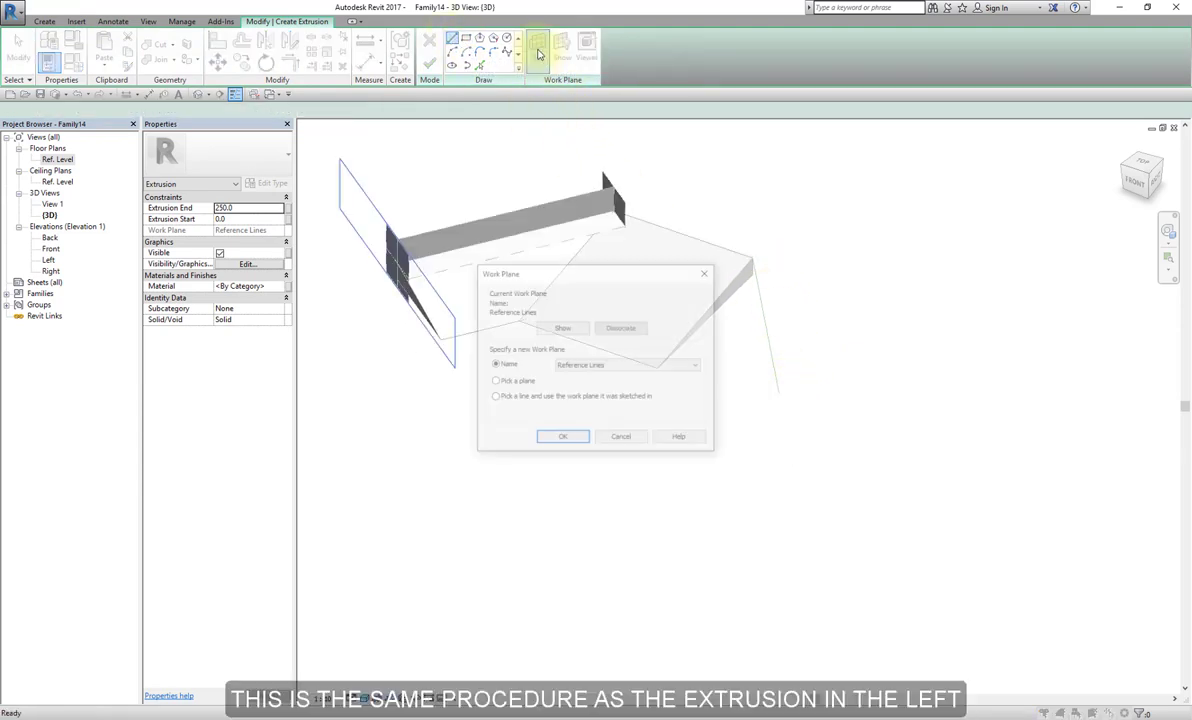
pyautogui.click(560, 440)
pyautogui.click(781, 395)
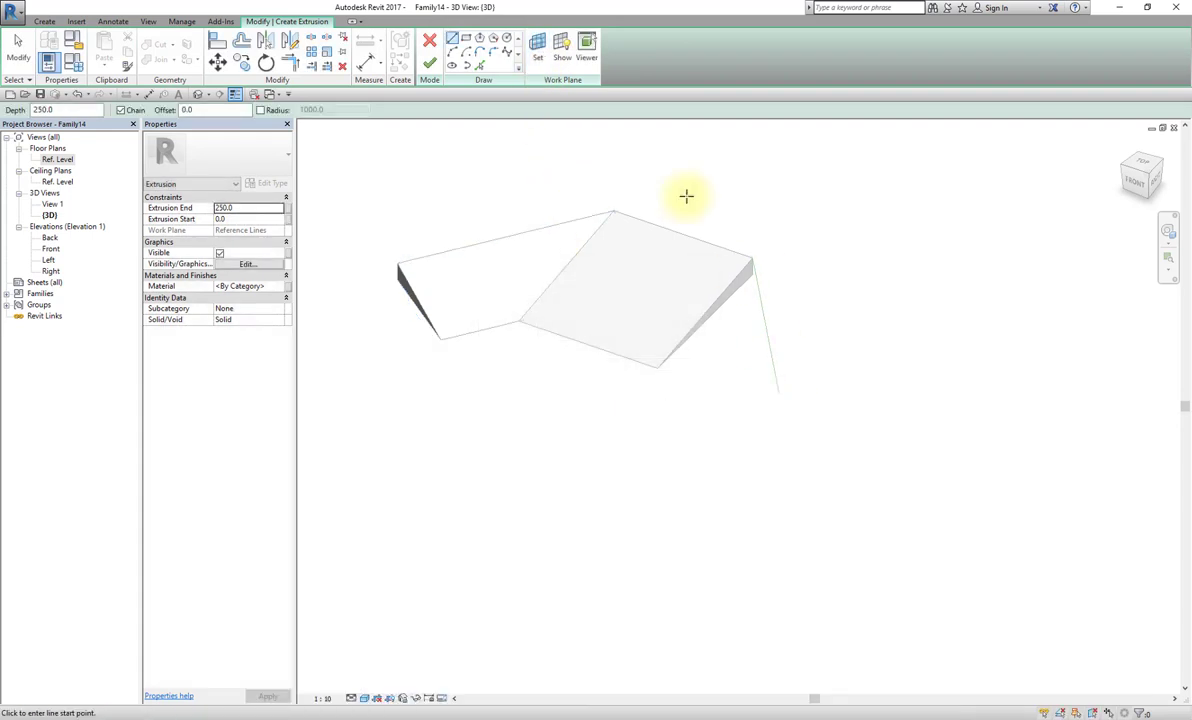
# Step: Sketch a closed triangle with a 150 vertical side at the reference line's lower end
pyautogui.click(780, 393)
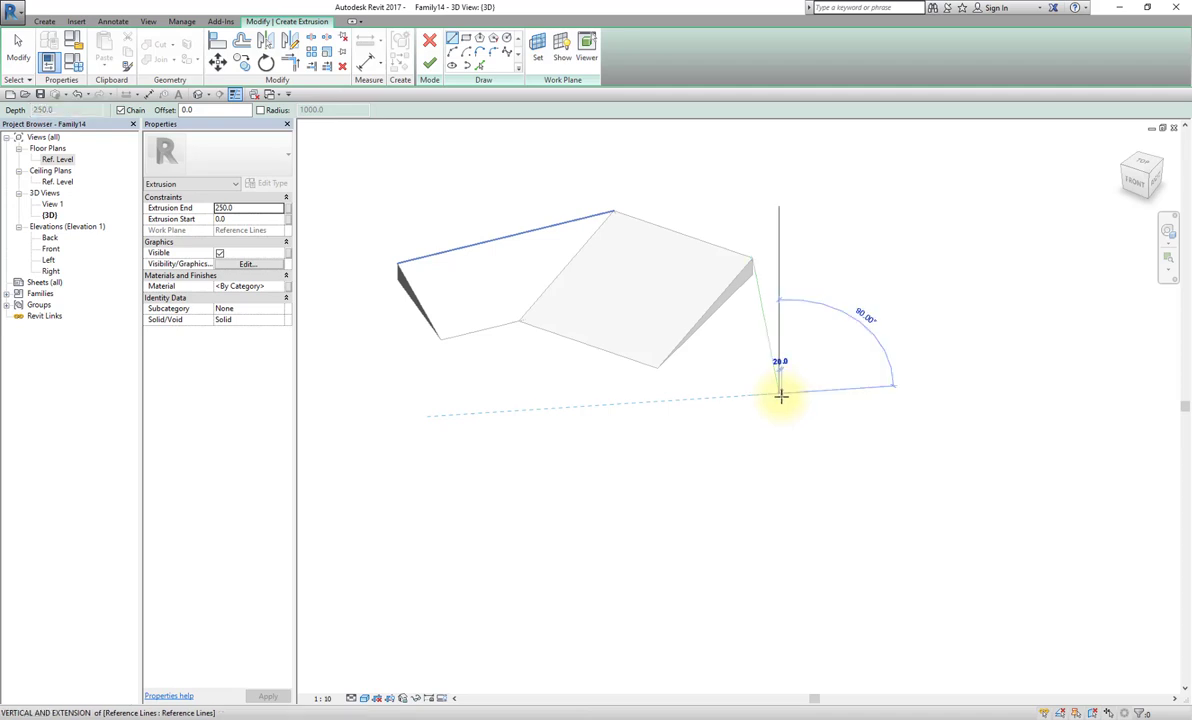
pyautogui.write('150')
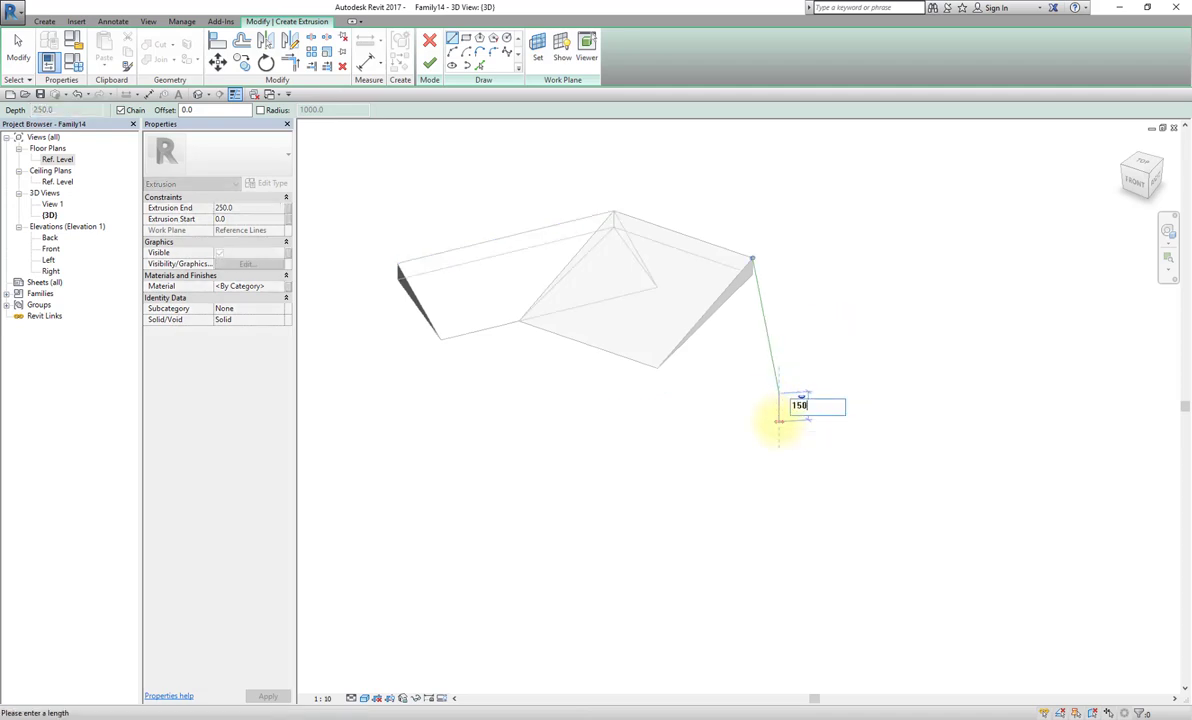
pyautogui.press('Return')
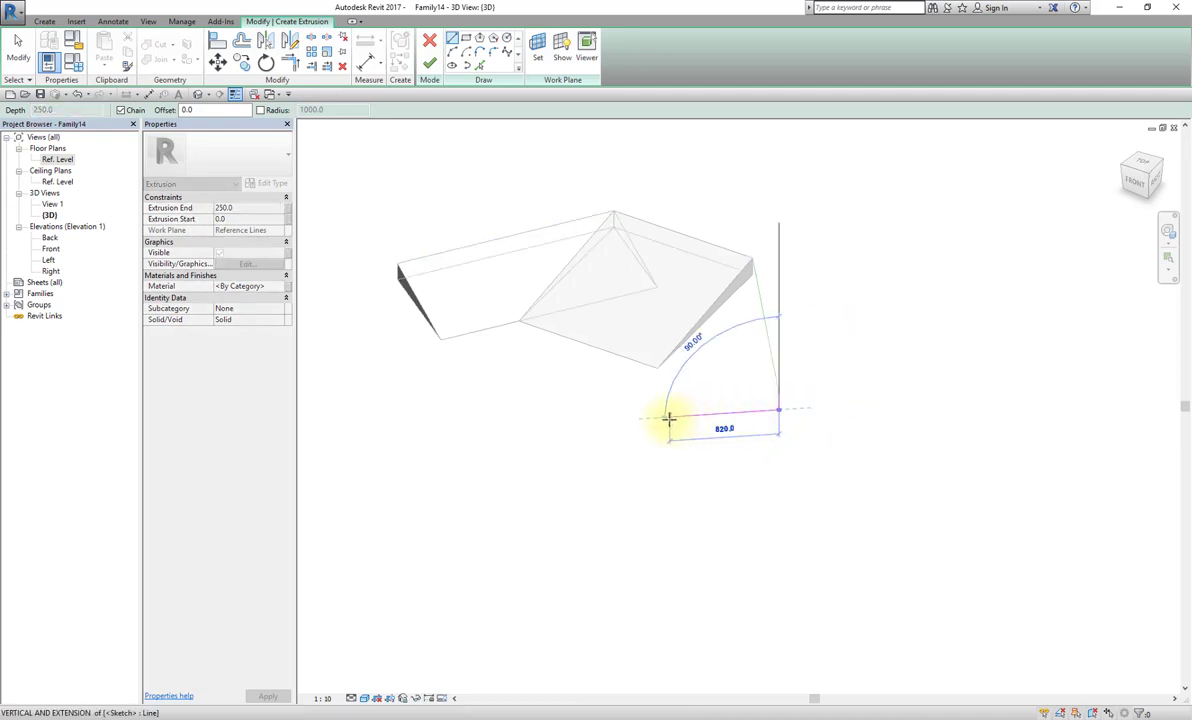
pyautogui.press('Escape')
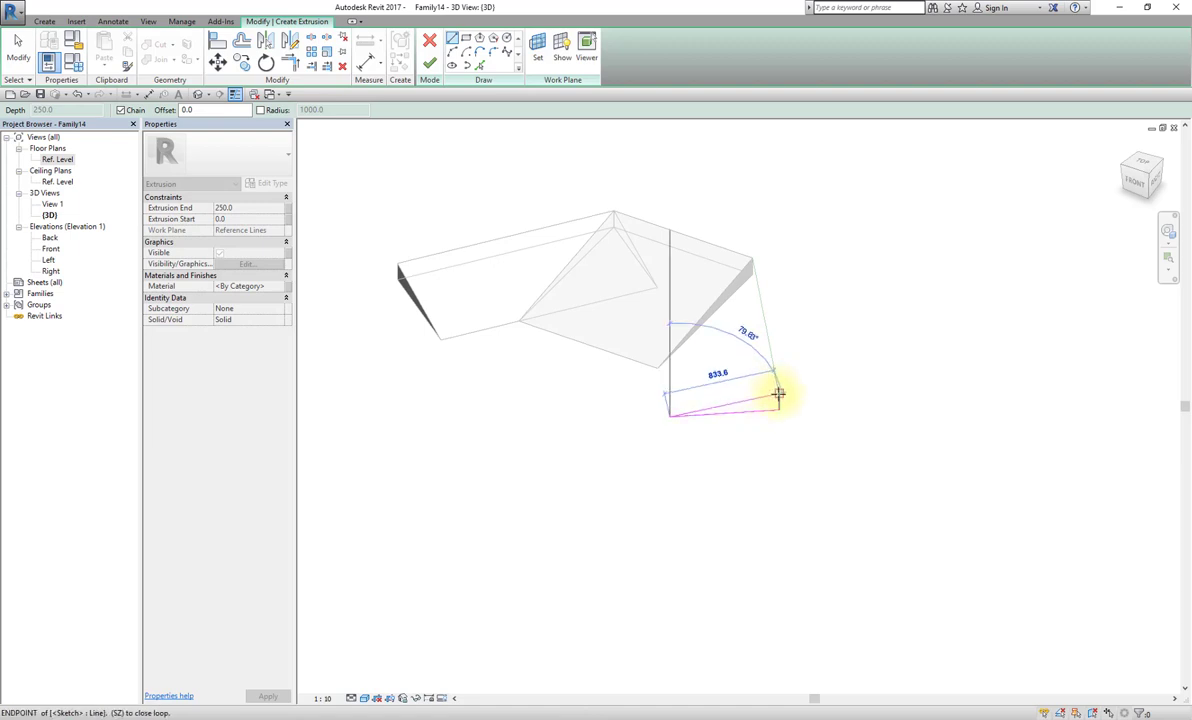
pyautogui.press('Escape')
pyautogui.click(779, 395)
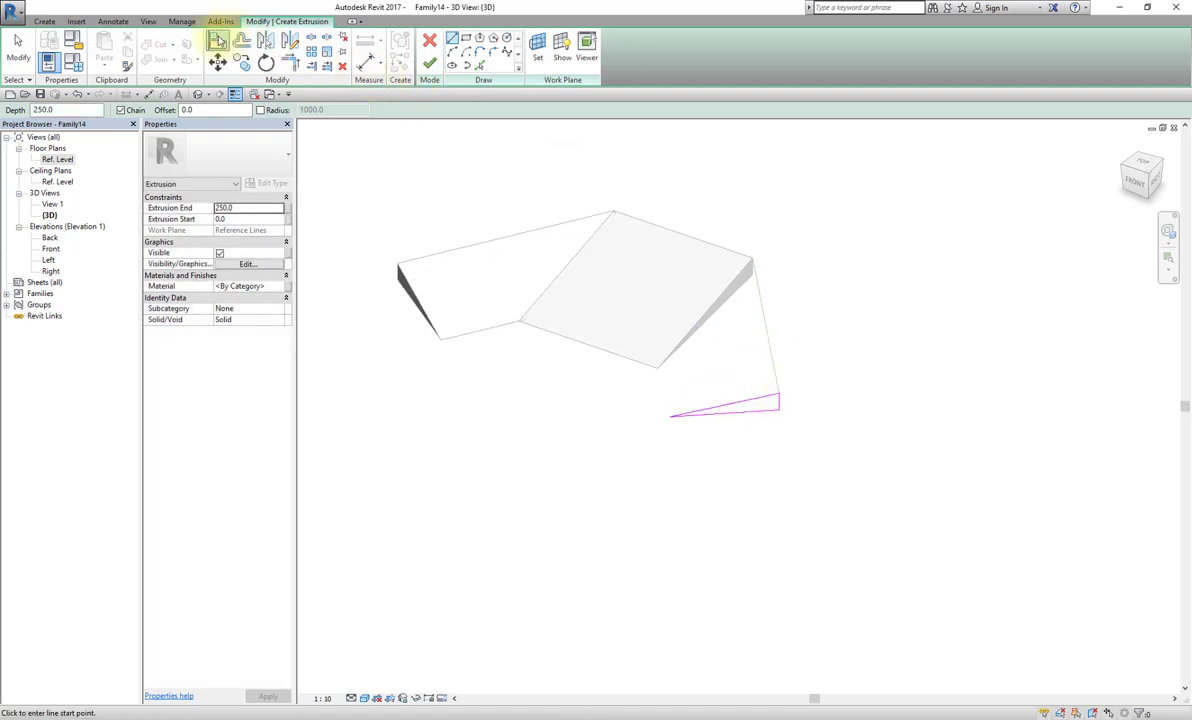
pyautogui.click(217, 41)
pyautogui.scroll(2, 765, 340)
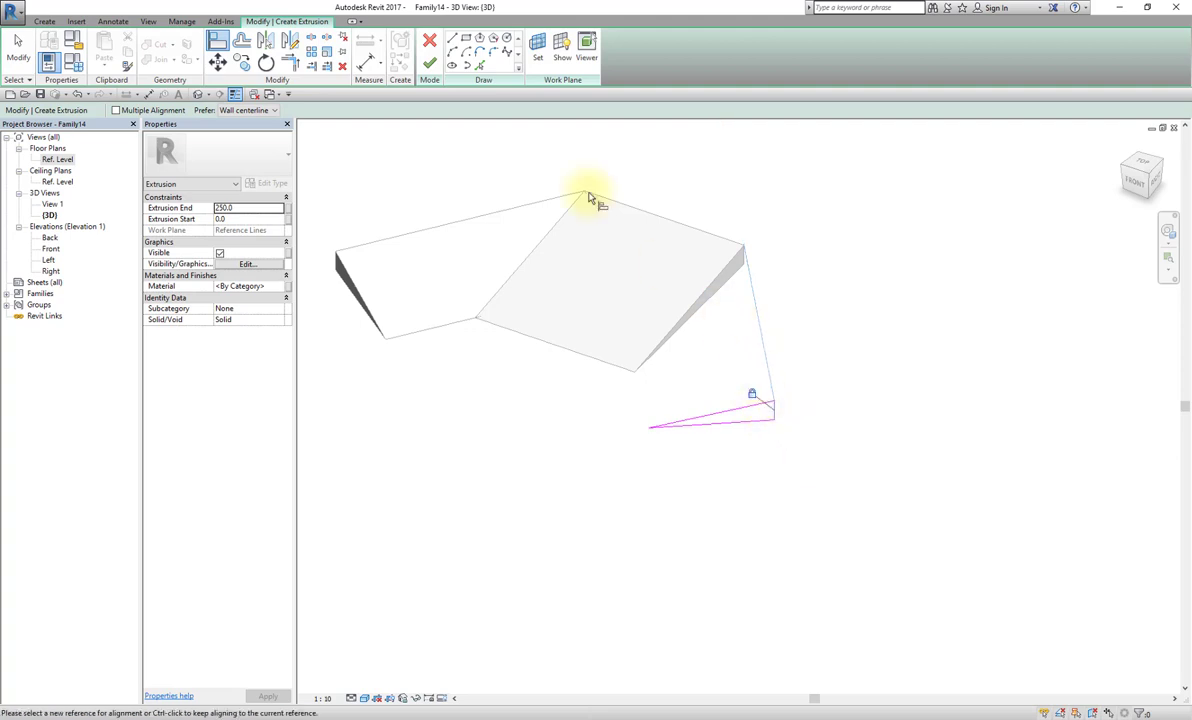
# Step: Dimension the wedge profile's 150 height and 820 base length
pyautogui.click(358, 65)
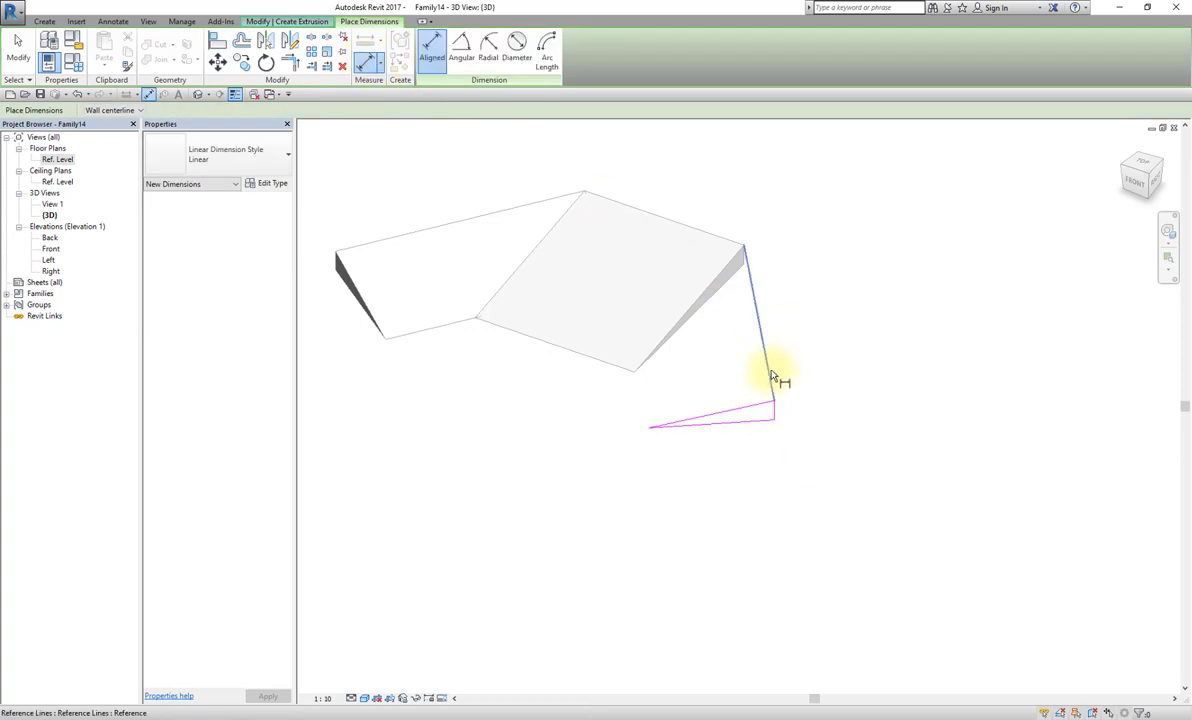
pyautogui.click(773, 403)
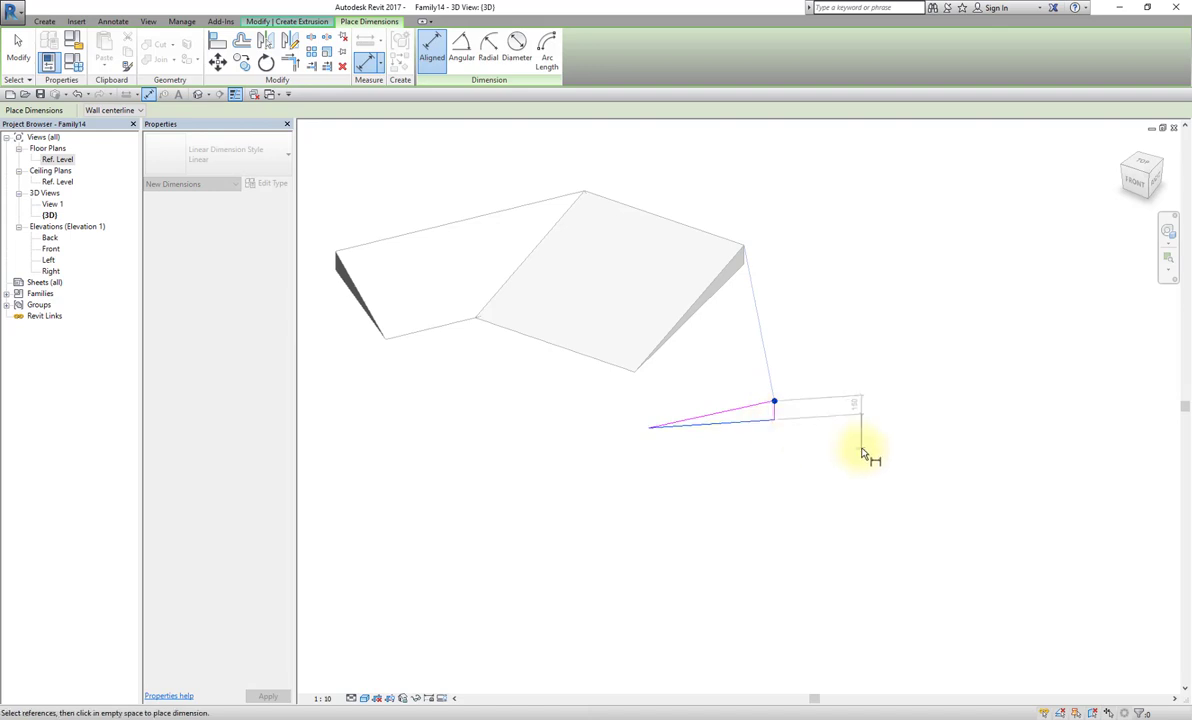
pyautogui.click(828, 453)
pyautogui.click(766, 410)
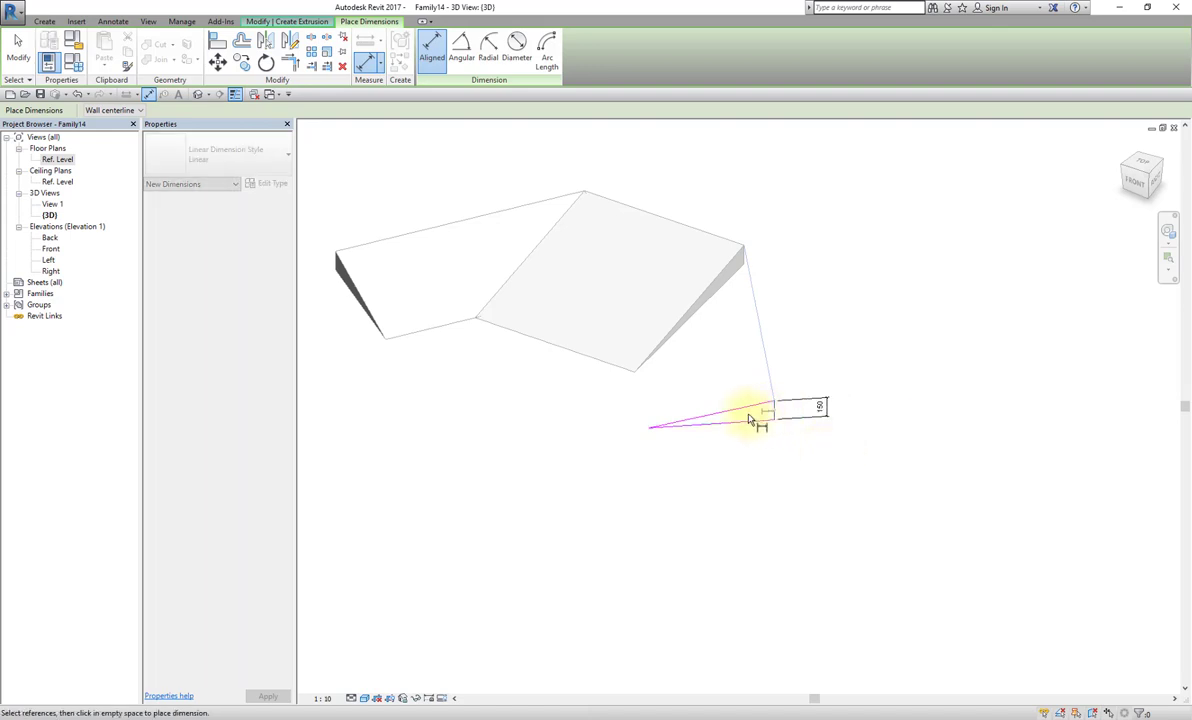
pyautogui.click(676, 459)
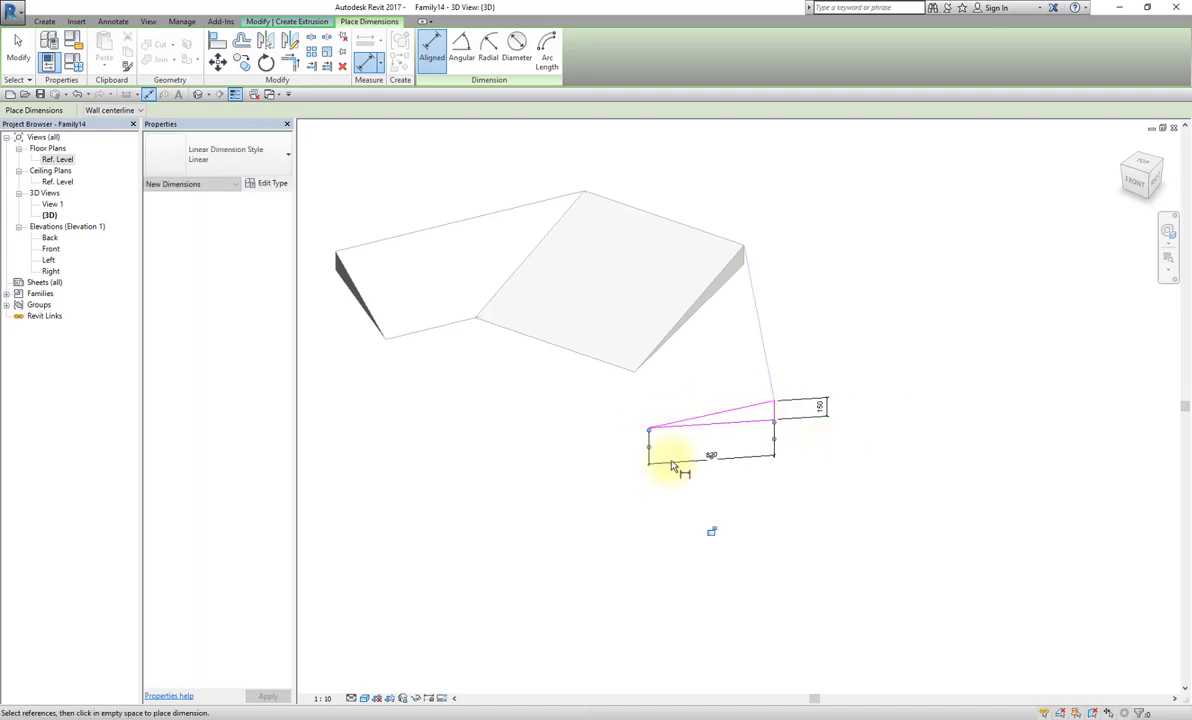
pyautogui.press('Escape')
pyautogui.press('Escape')
# Step: Label the 150 dimension Floor Thickness and the 820 one W3, then finish the extrusion
pyautogui.click(820, 405)
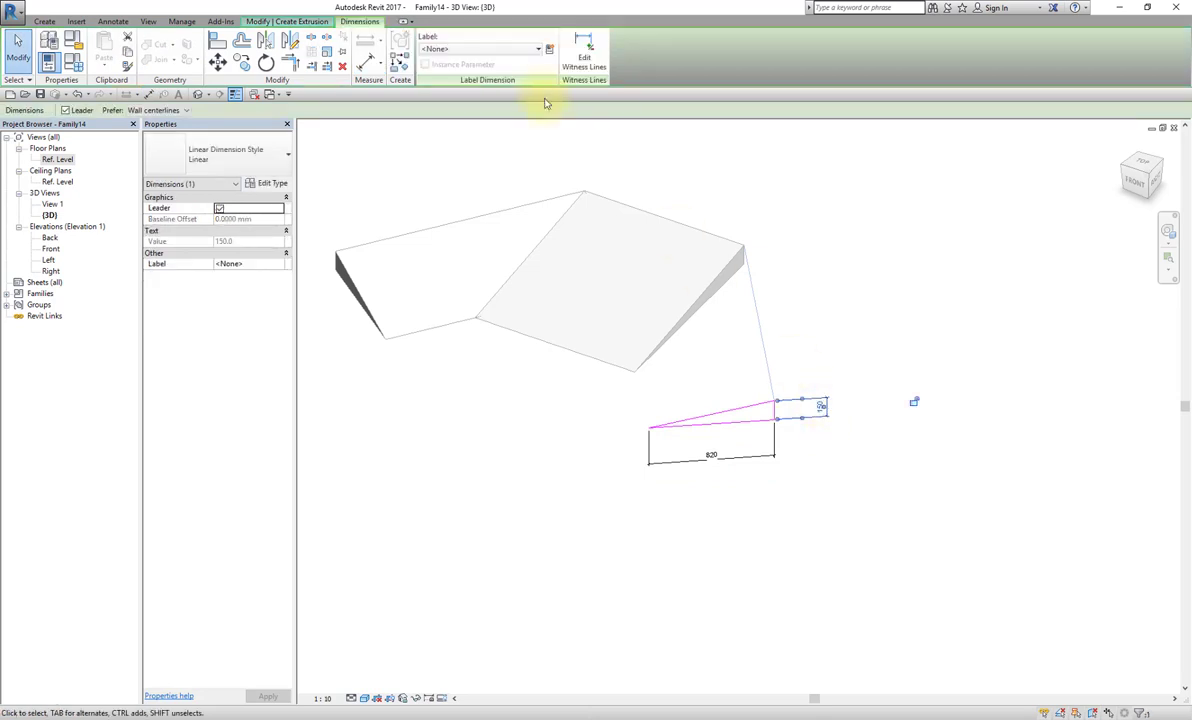
pyautogui.click(495, 49)
pyautogui.click(506, 107)
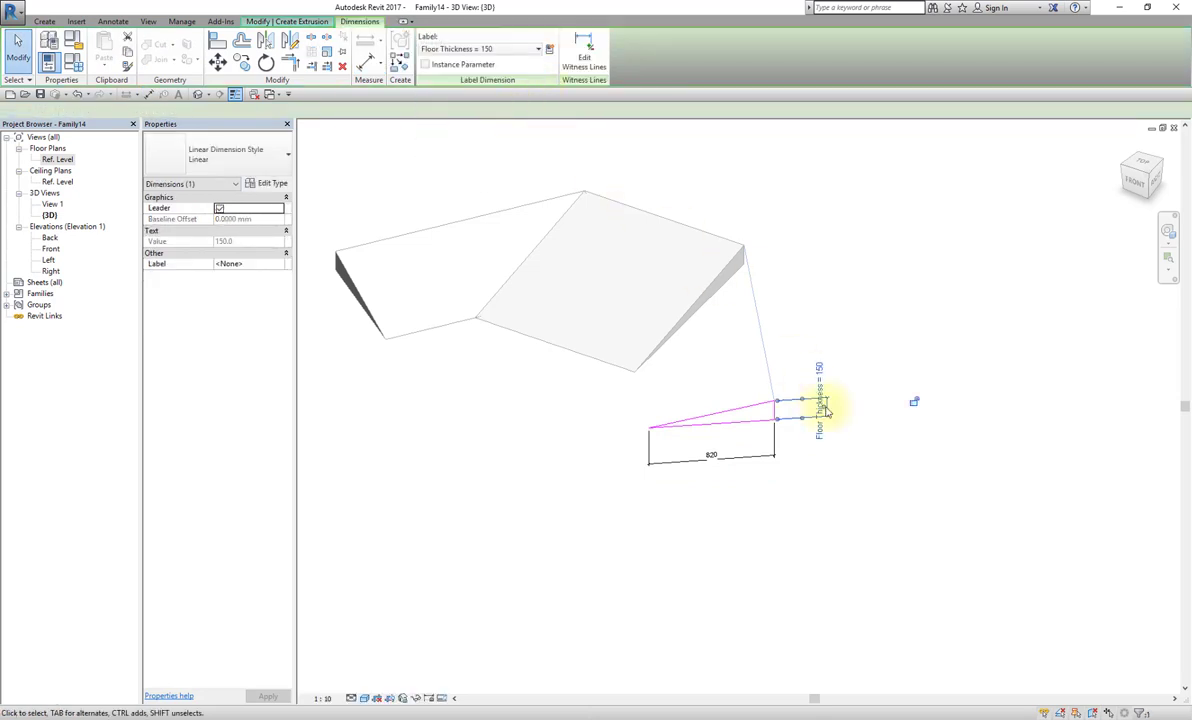
pyautogui.click(820, 477)
pyautogui.click(776, 458)
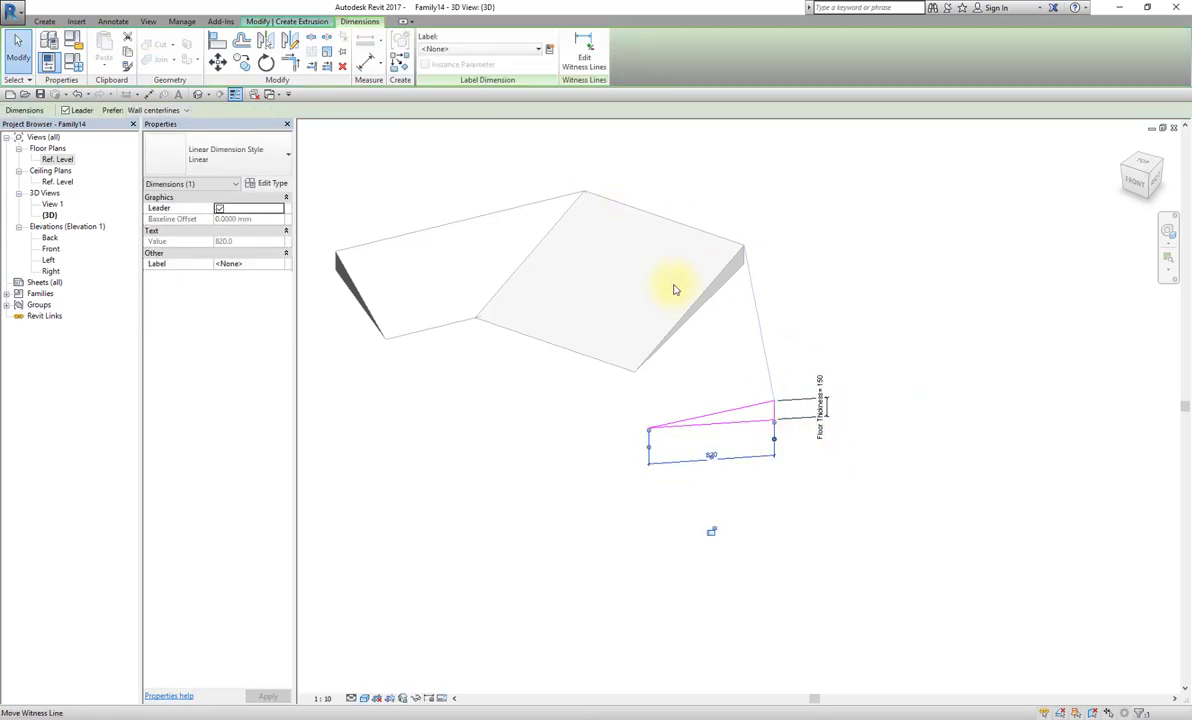
pyautogui.click(492, 49)
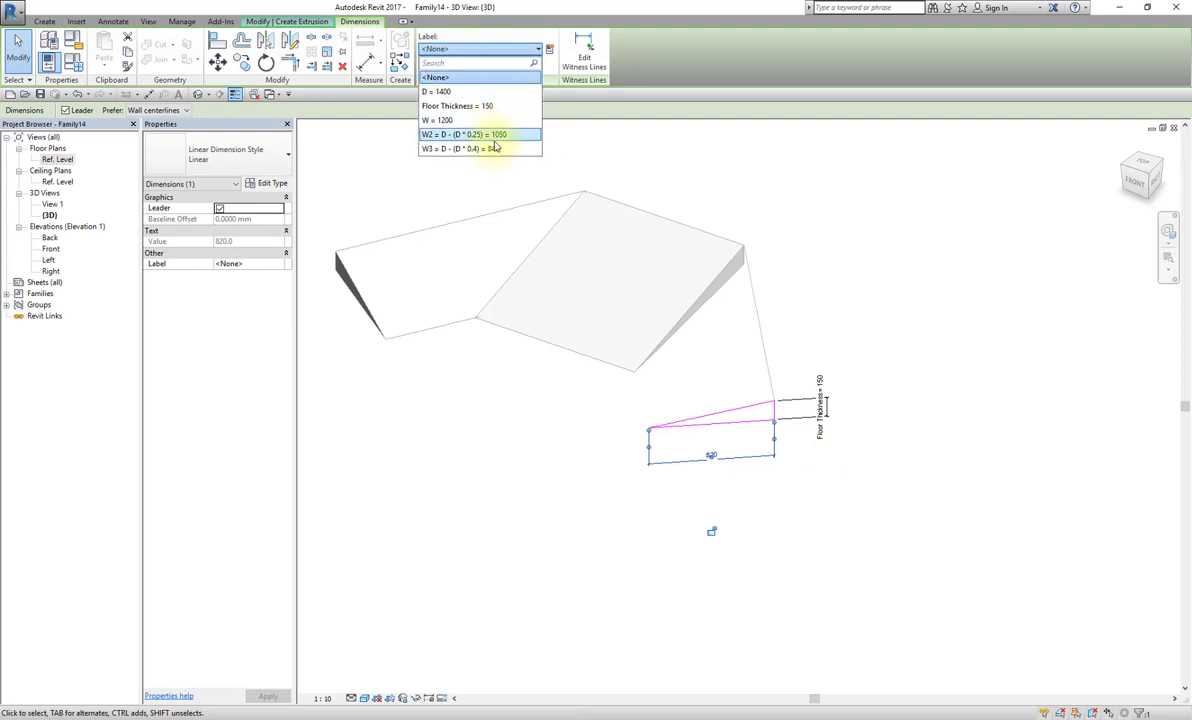
pyautogui.click(470, 148)
pyautogui.click(578, 419)
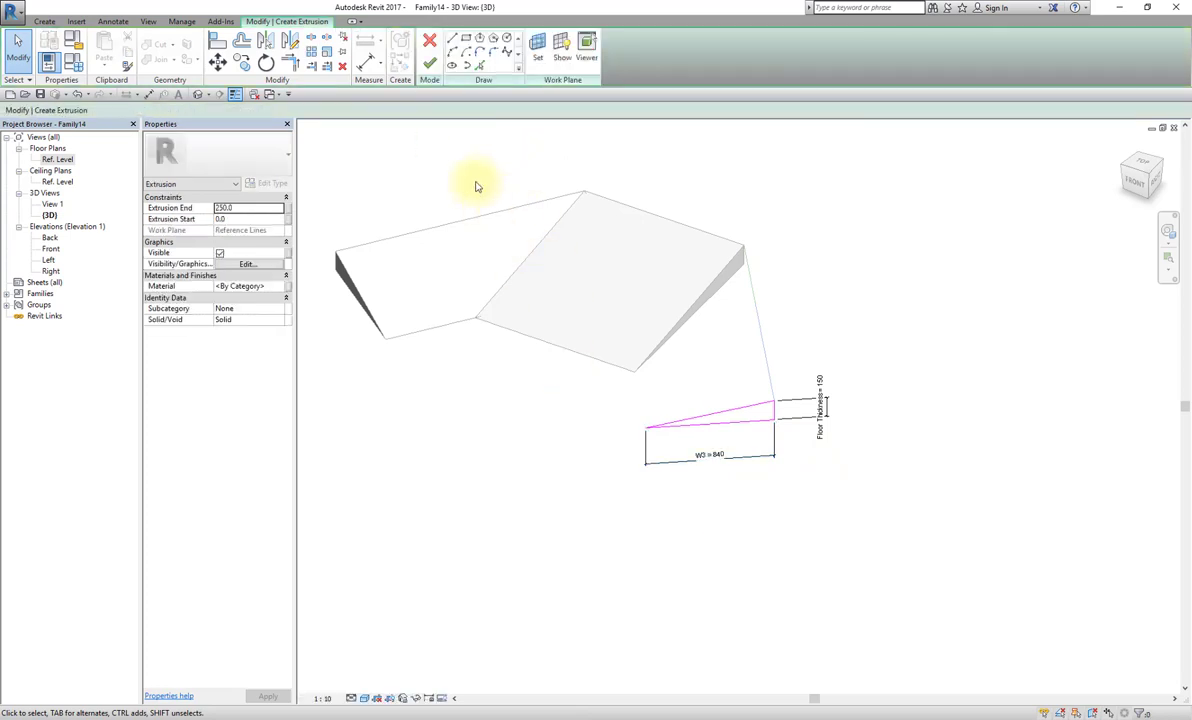
pyautogui.click(424, 66)
# Step: In Ref. Level plan, stretch the third wedge inward until it meets the first side ramp
pyautogui.click(841, 284)
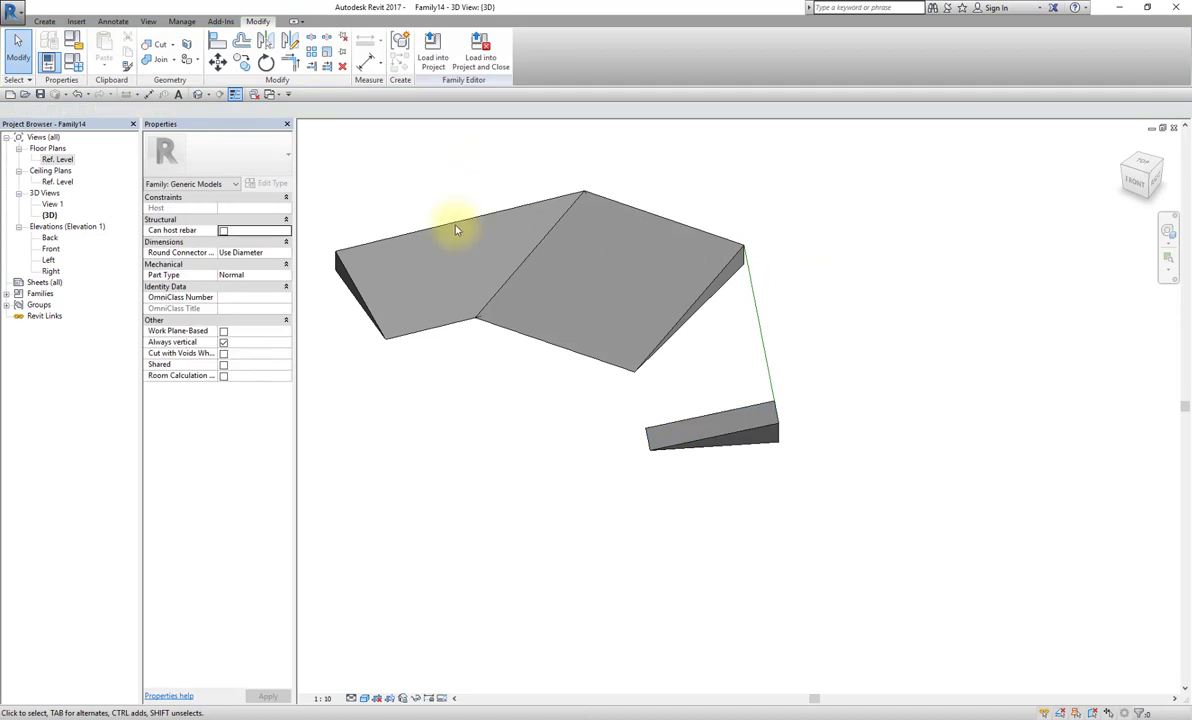
pyautogui.doubleClick(57, 159)
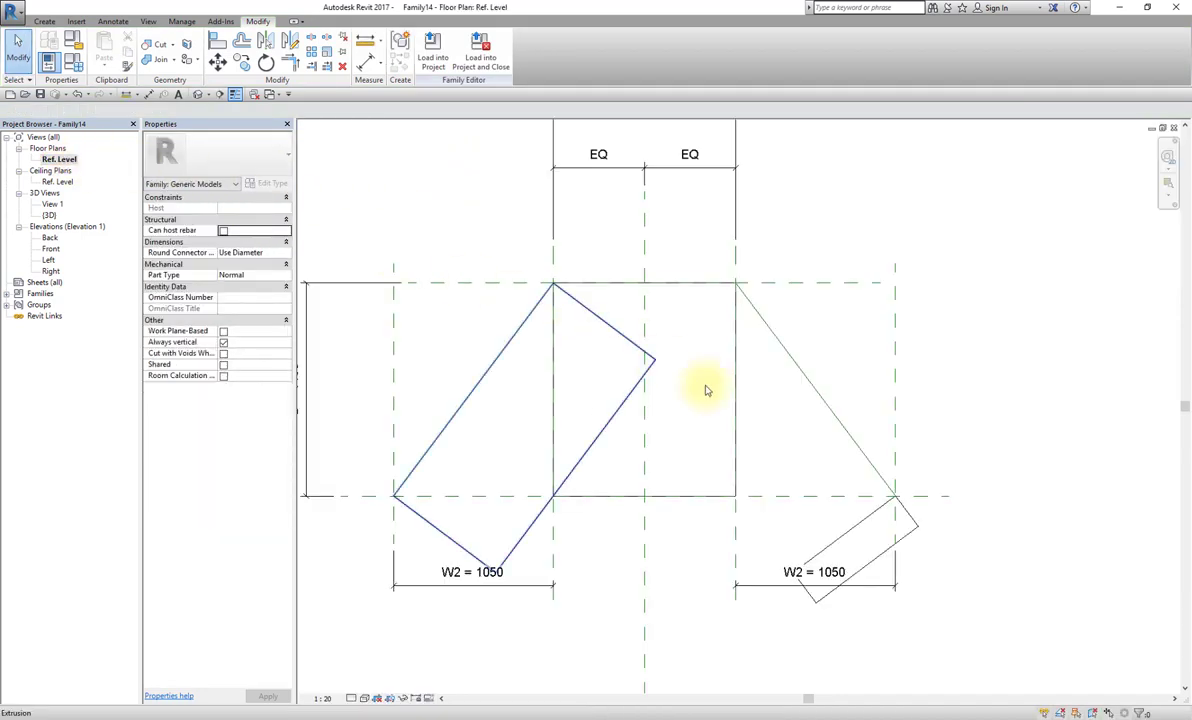
pyautogui.click(866, 520)
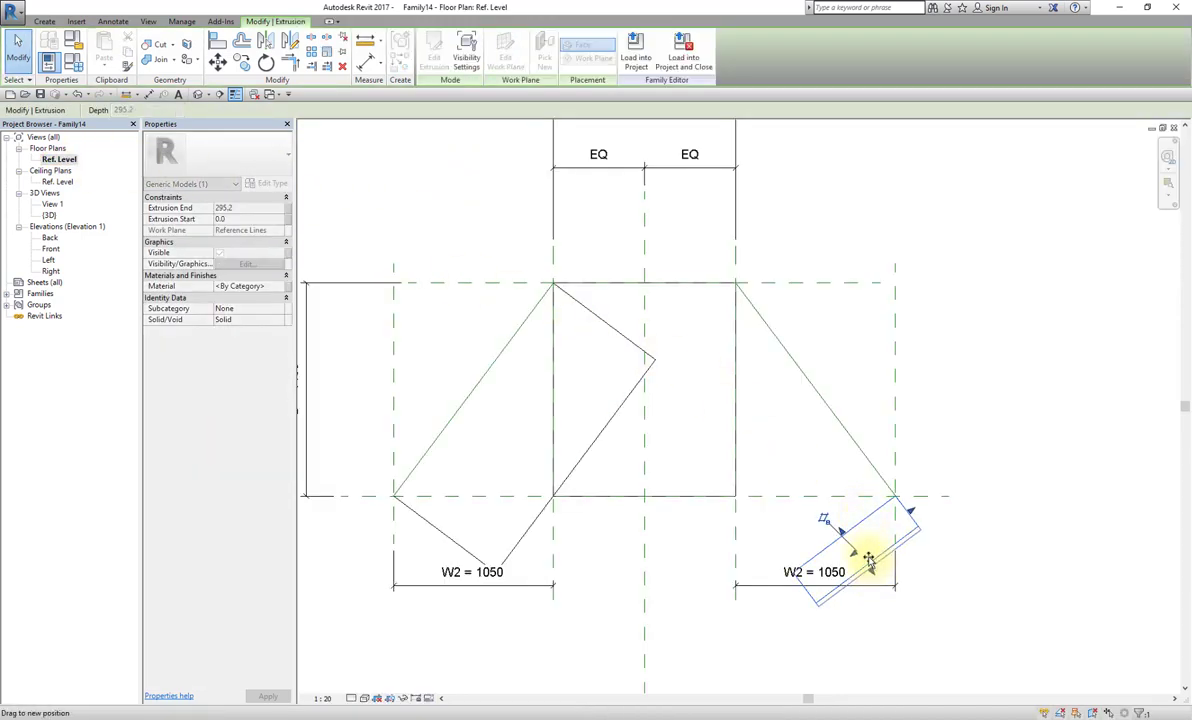
pyautogui.moveTo(868, 532)
pyautogui.mouseDown()
pyautogui.moveTo(782, 455)
pyautogui.moveTo(686, 313)
pyautogui.mouseUp()
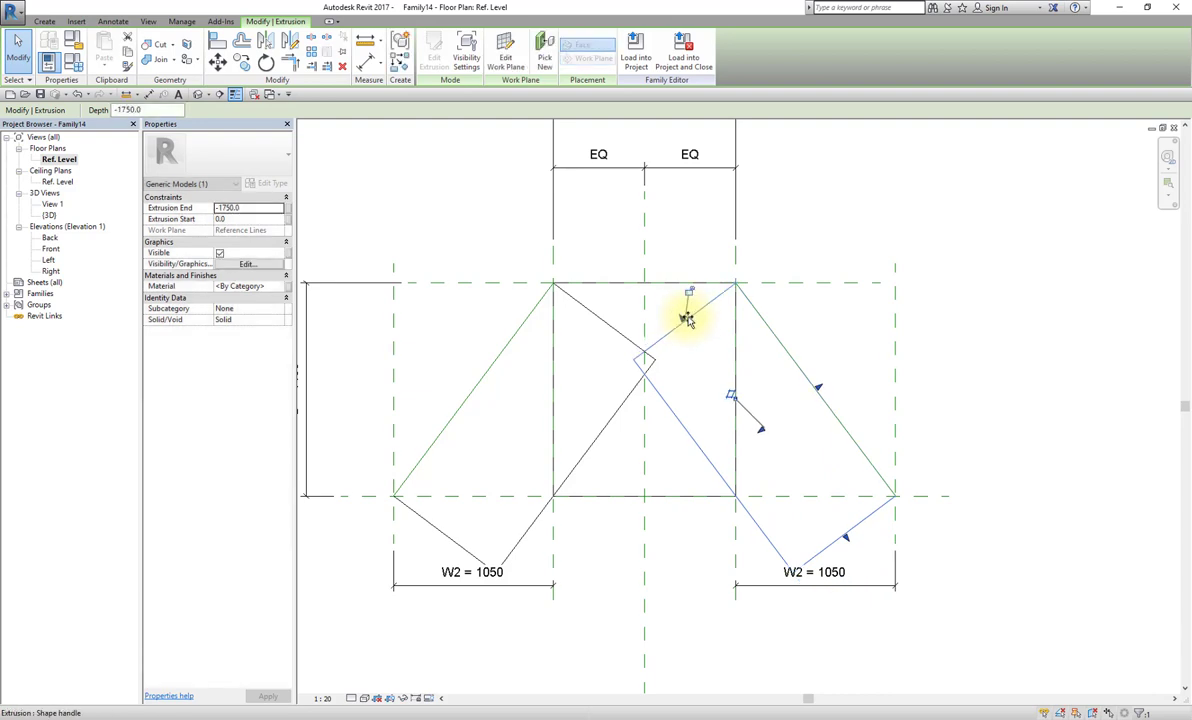
pyautogui.click(843, 254)
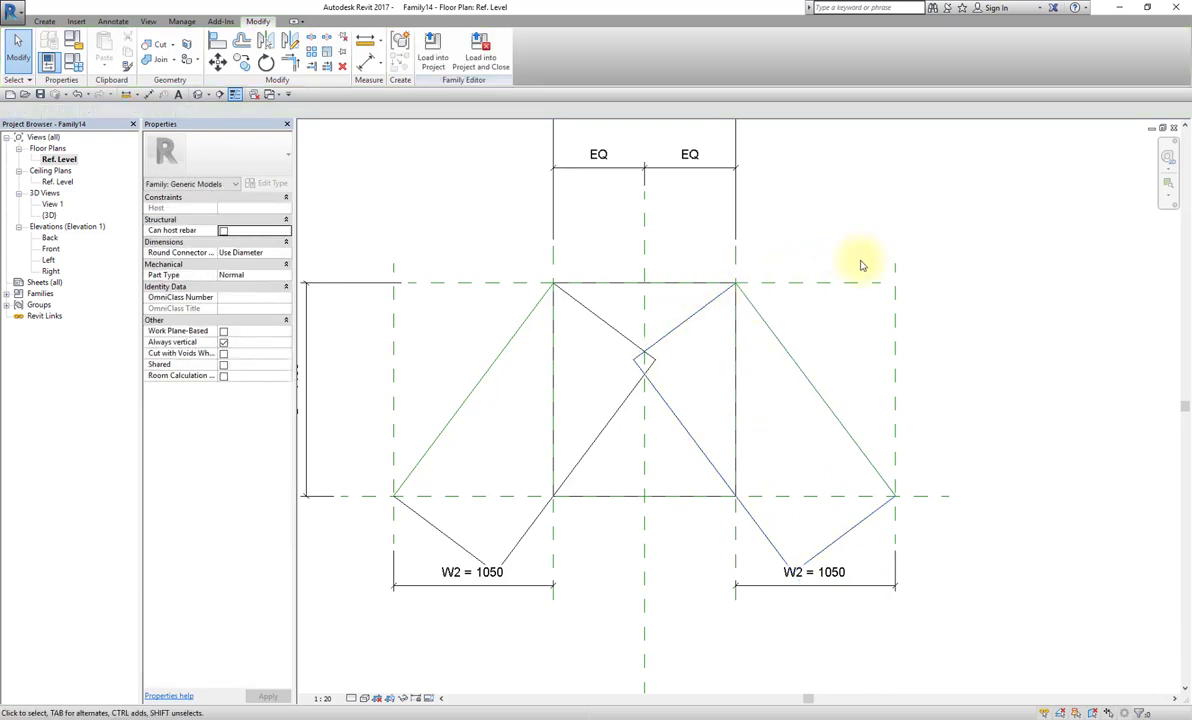
pyautogui.scroll(-2, 814, 213)
pyautogui.scroll(-1, 737, 176)
pyautogui.scroll(-1, 684, 176)
# Step: Flex the ramp by setting W and D to 1000, so W2 recalculates to 750
pyautogui.click(695, 180)
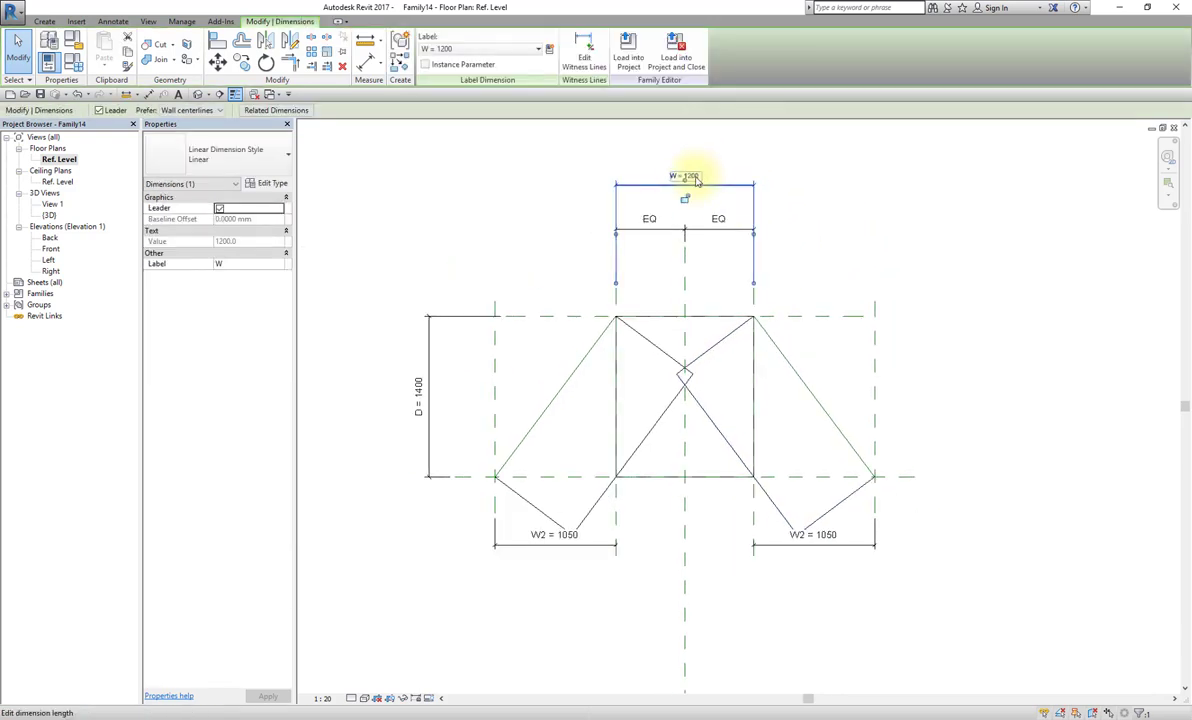
pyautogui.click(696, 179)
pyautogui.write('1000')
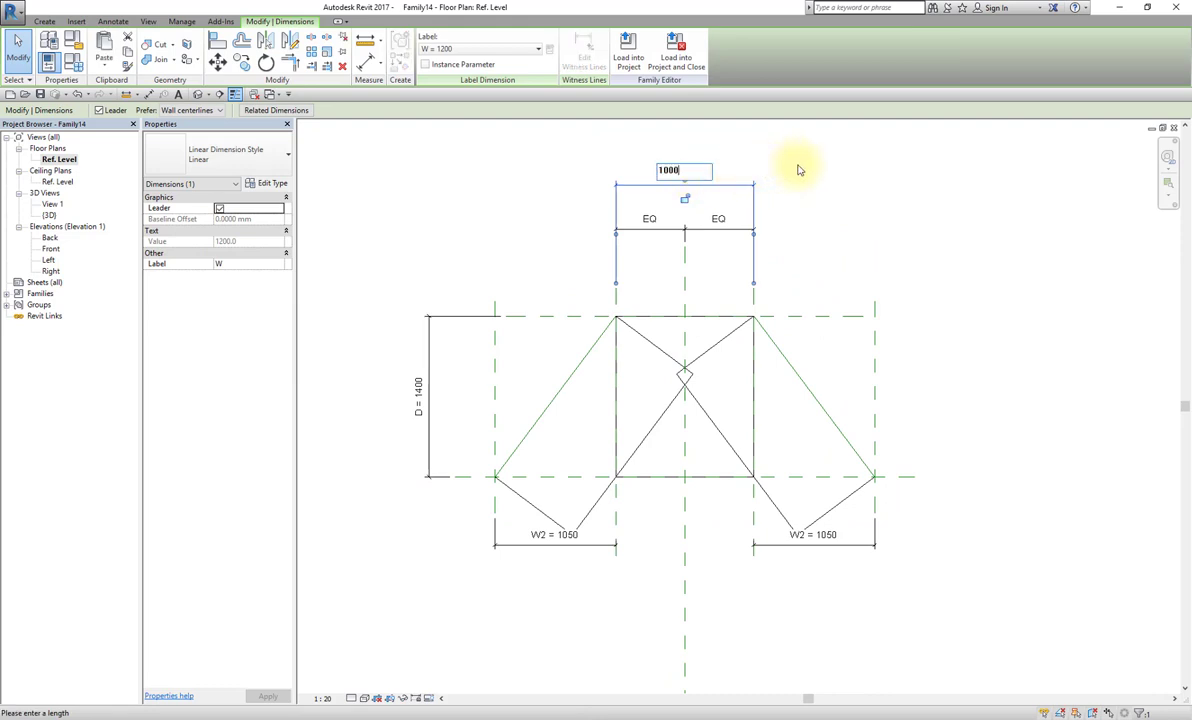
pyautogui.press('Return')
pyautogui.click(430, 372)
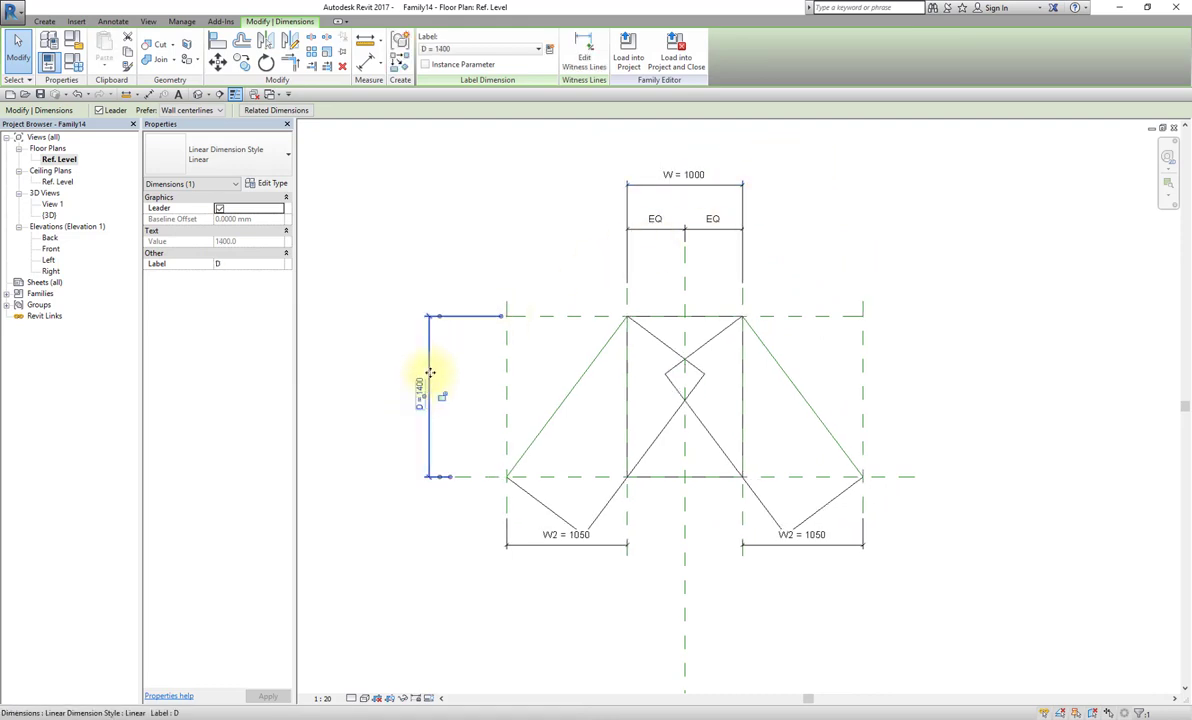
pyautogui.click(421, 388)
pyautogui.write('1000')
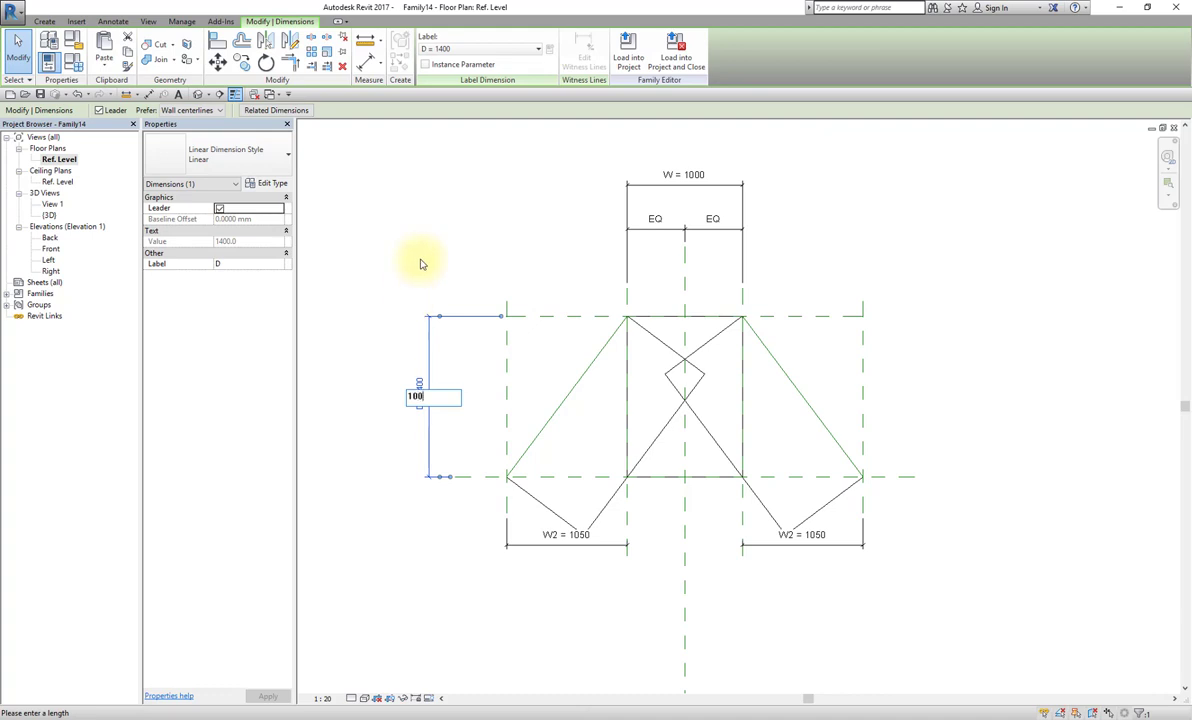
pyautogui.press('Return')
pyautogui.click(882, 287)
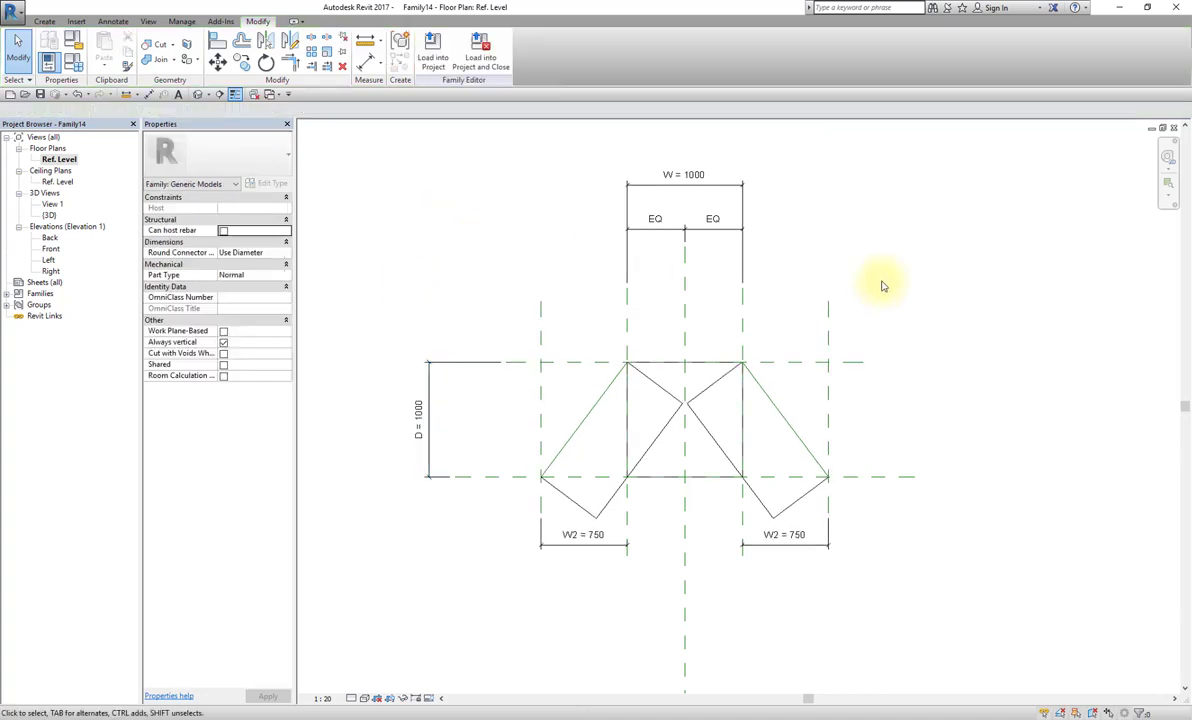
# Step: Inspect the resized ramp in the default 3D view, then return to the Ref. Level plan
pyautogui.click(198, 94)
pyautogui.keyDown('shift'); pyautogui.moveTo(519, 460); pyautogui.dragTo(753, 489, button='middle'); pyautogui.keyUp('shift')
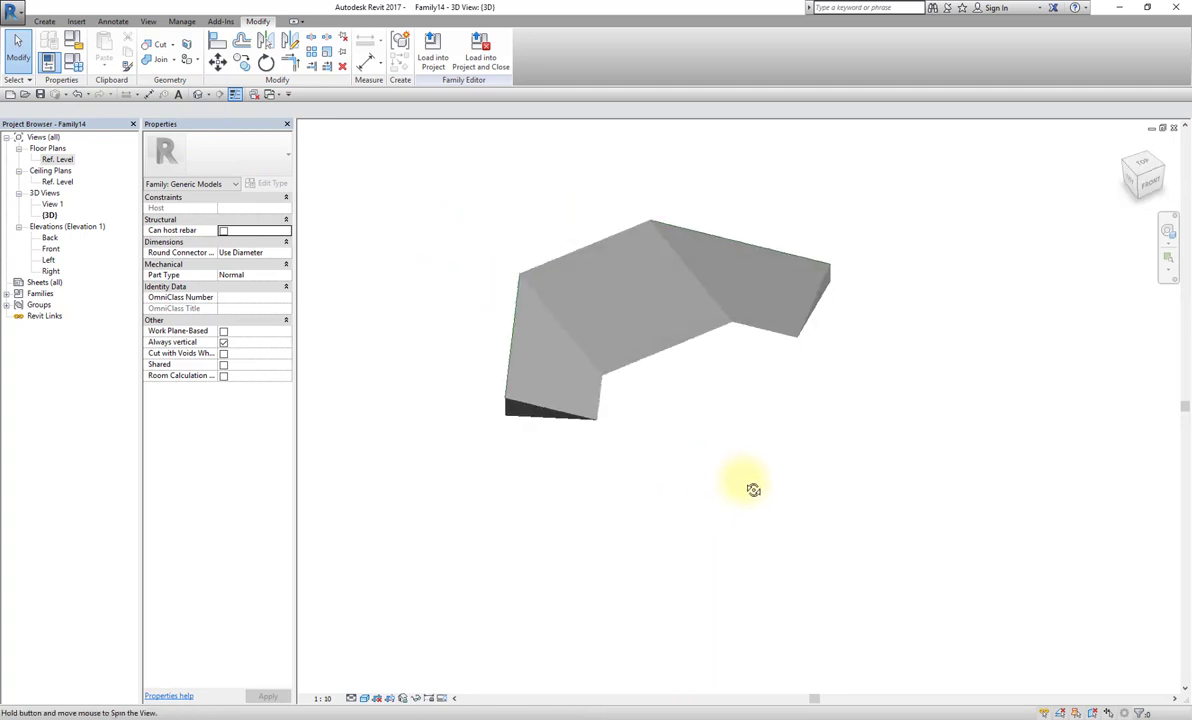
pyautogui.moveTo(724, 410); pyautogui.dragTo(713, 497, button='middle')
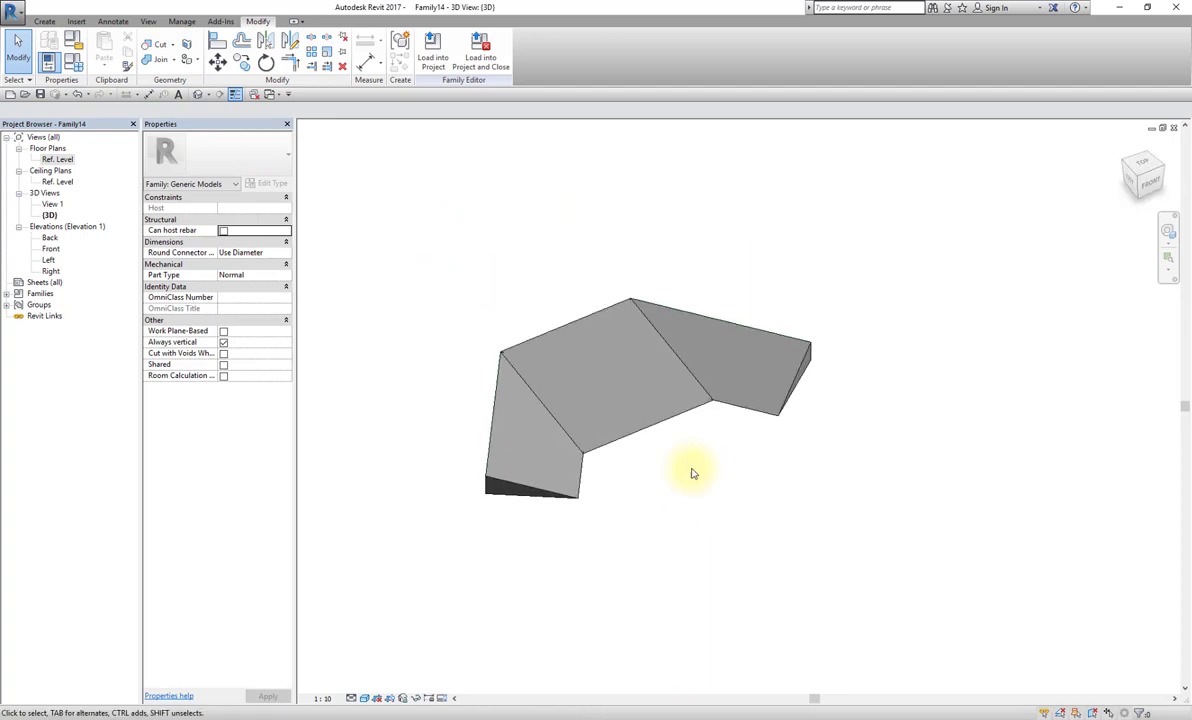
pyautogui.doubleClick(69, 161)
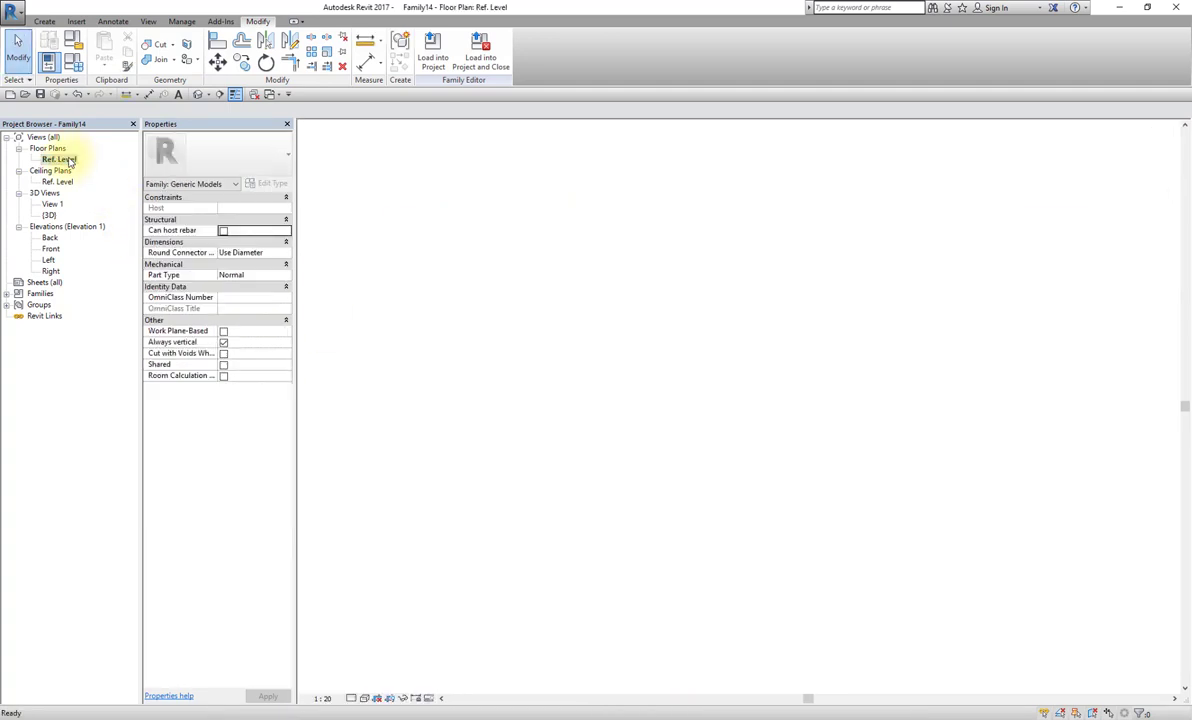
pyautogui.moveTo(690, 546); pyautogui.dragTo(645, 504, button='middle')
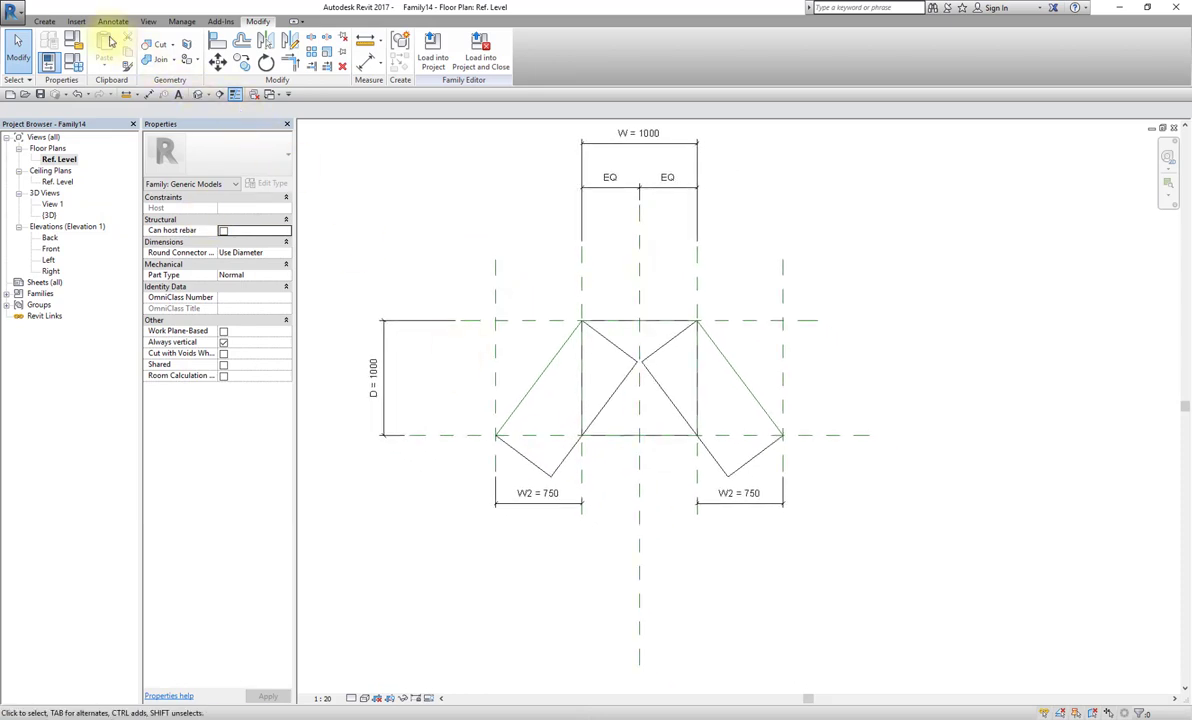
# Step: Start a void extrusion and trace sketch lines along the reference planes, locking them
pyautogui.click(52, 25)
pyautogui.click(236, 58)
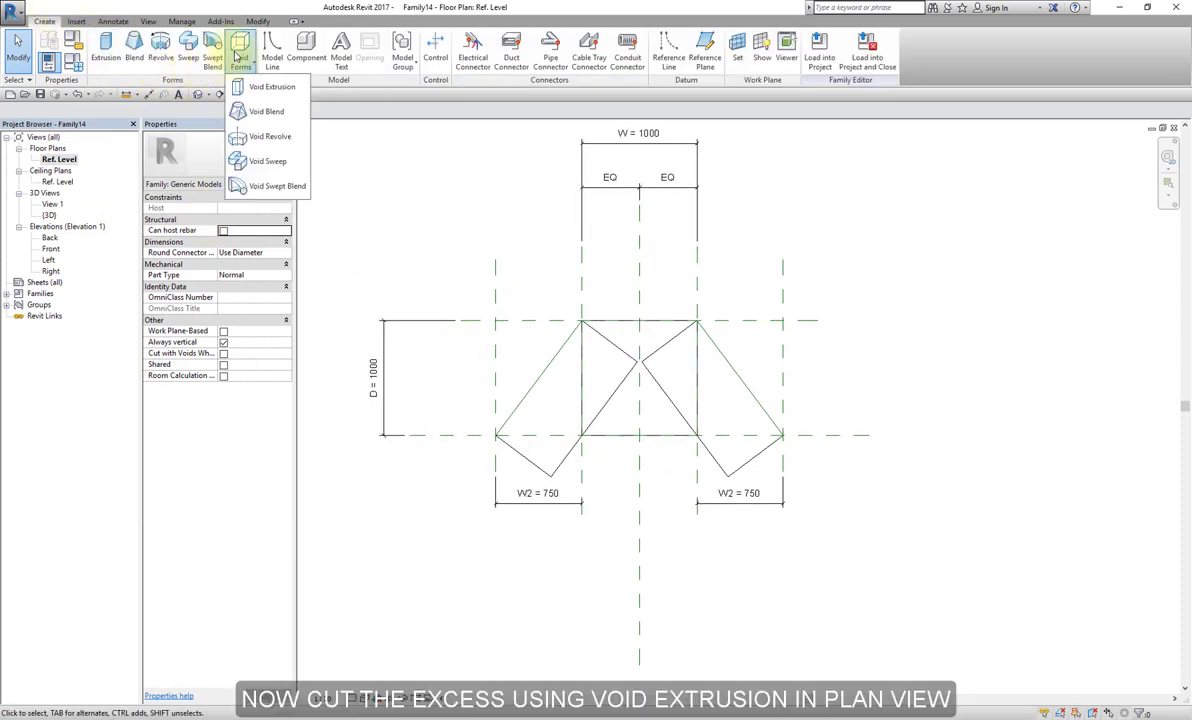
pyautogui.click(262, 90)
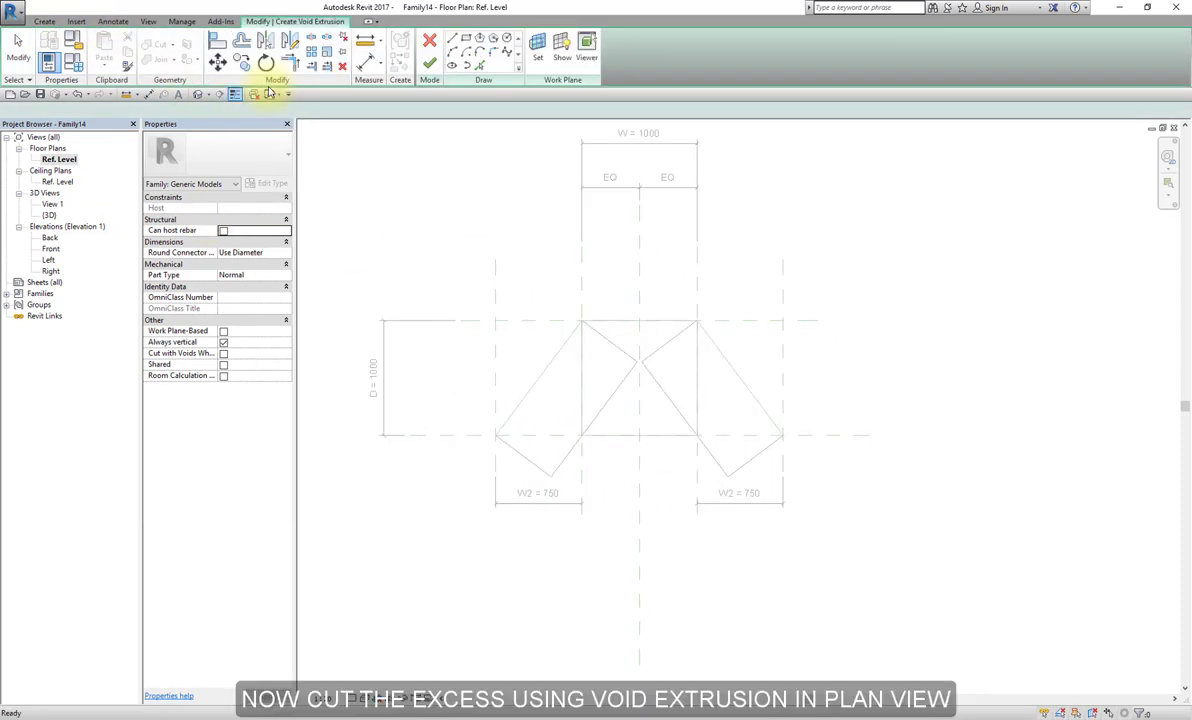
pyautogui.click(481, 66)
pyautogui.click(810, 438)
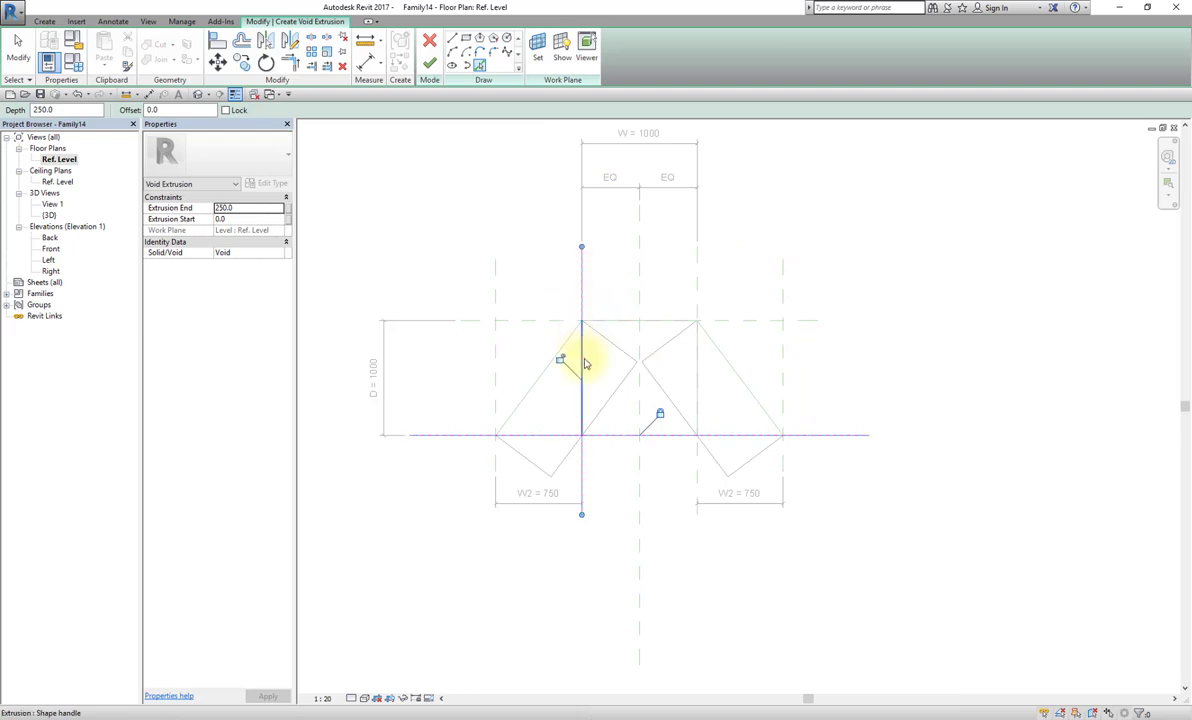
pyautogui.click(698, 282)
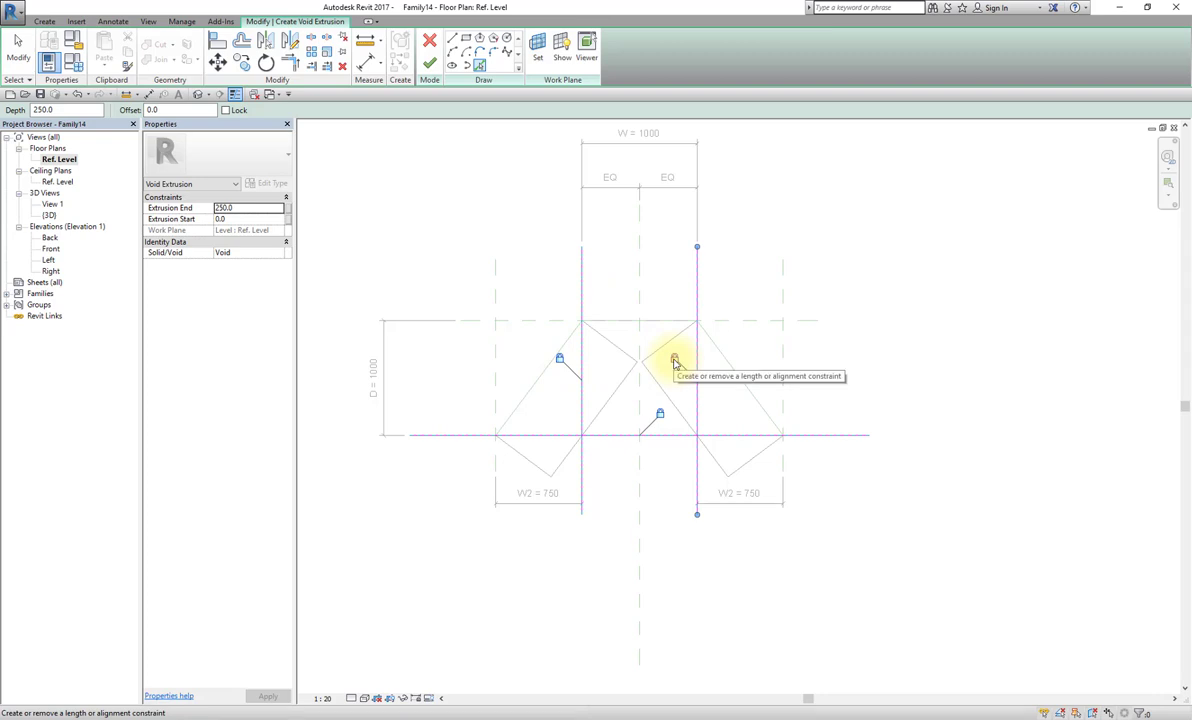
pyautogui.click(731, 321)
pyautogui.click(640, 325)
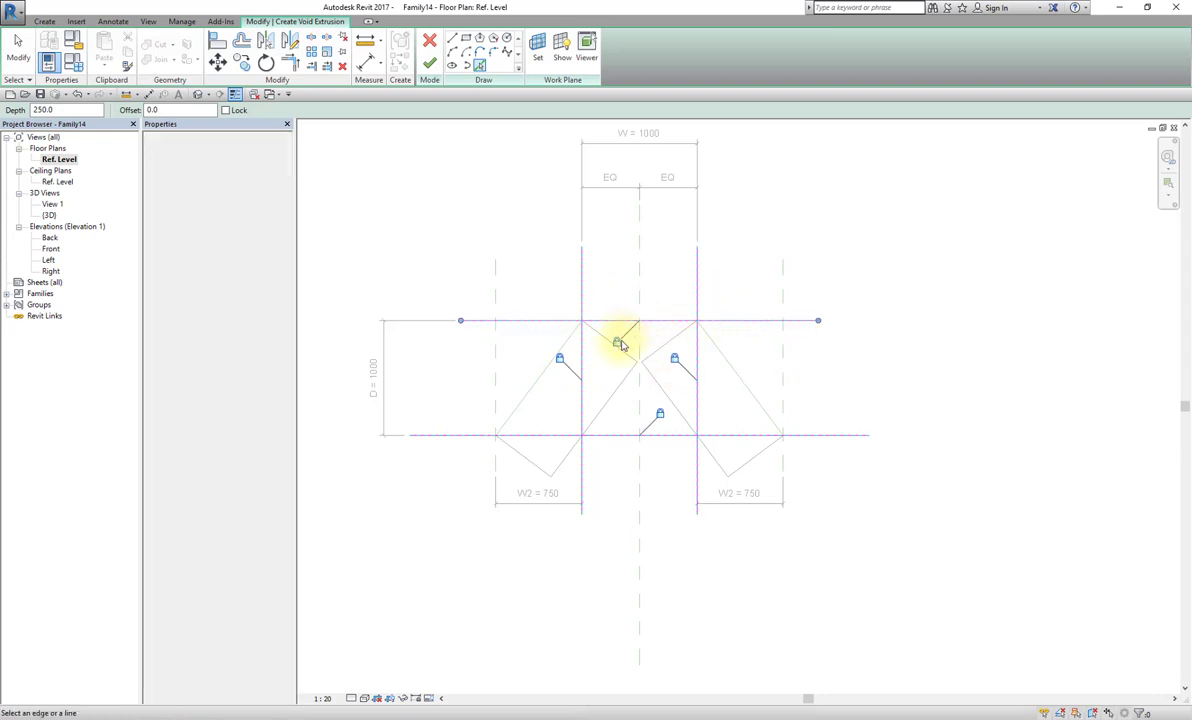
pyautogui.click(617, 342)
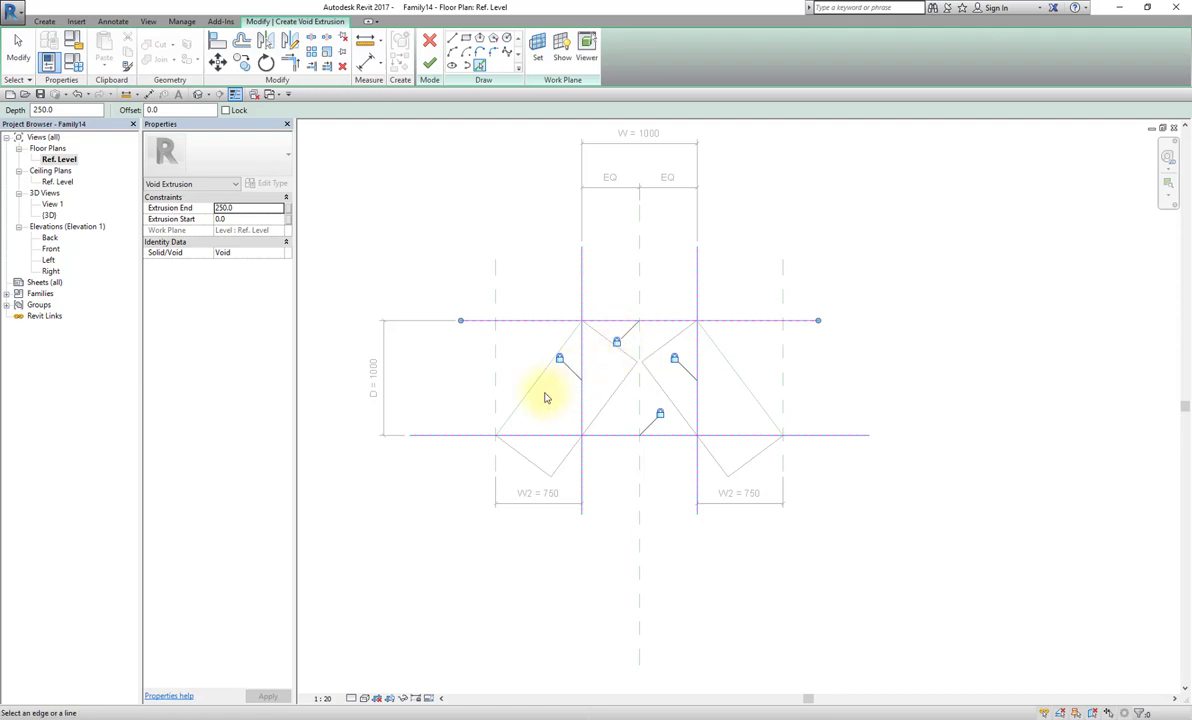
# Step: Add a horizontal sketch line below the ramp and pick the outer vertical reference plane
pyautogui.click(452, 40)
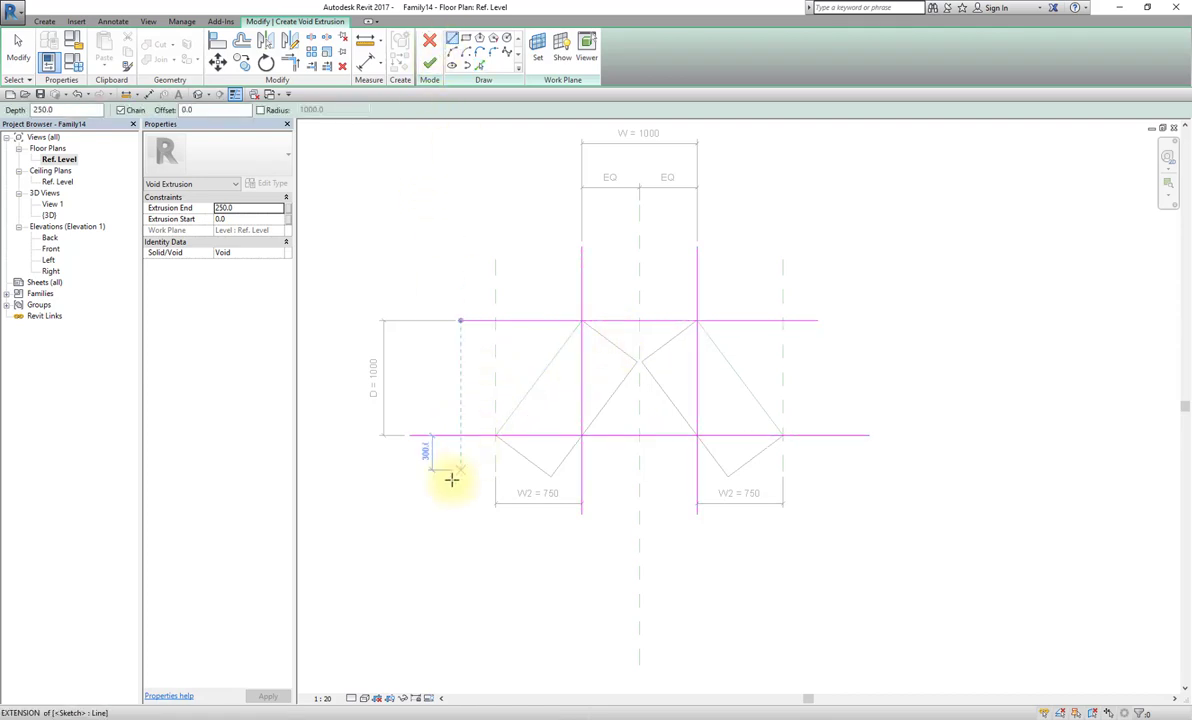
pyautogui.click(442, 487)
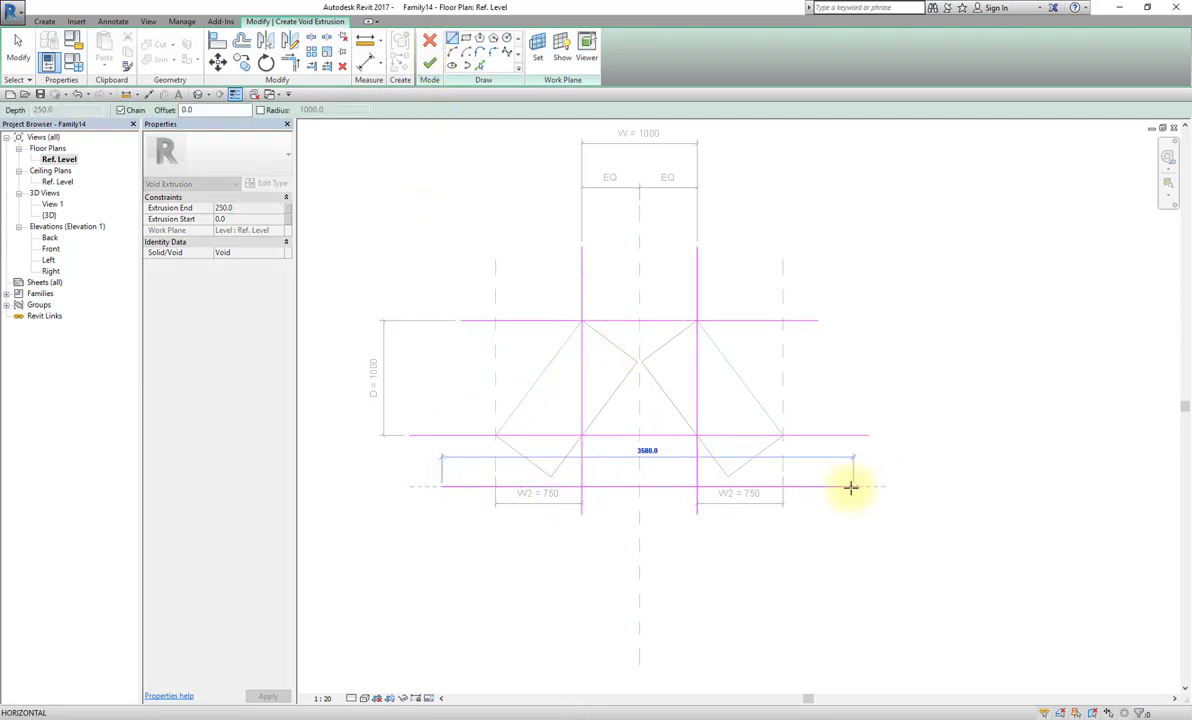
pyautogui.click(844, 488)
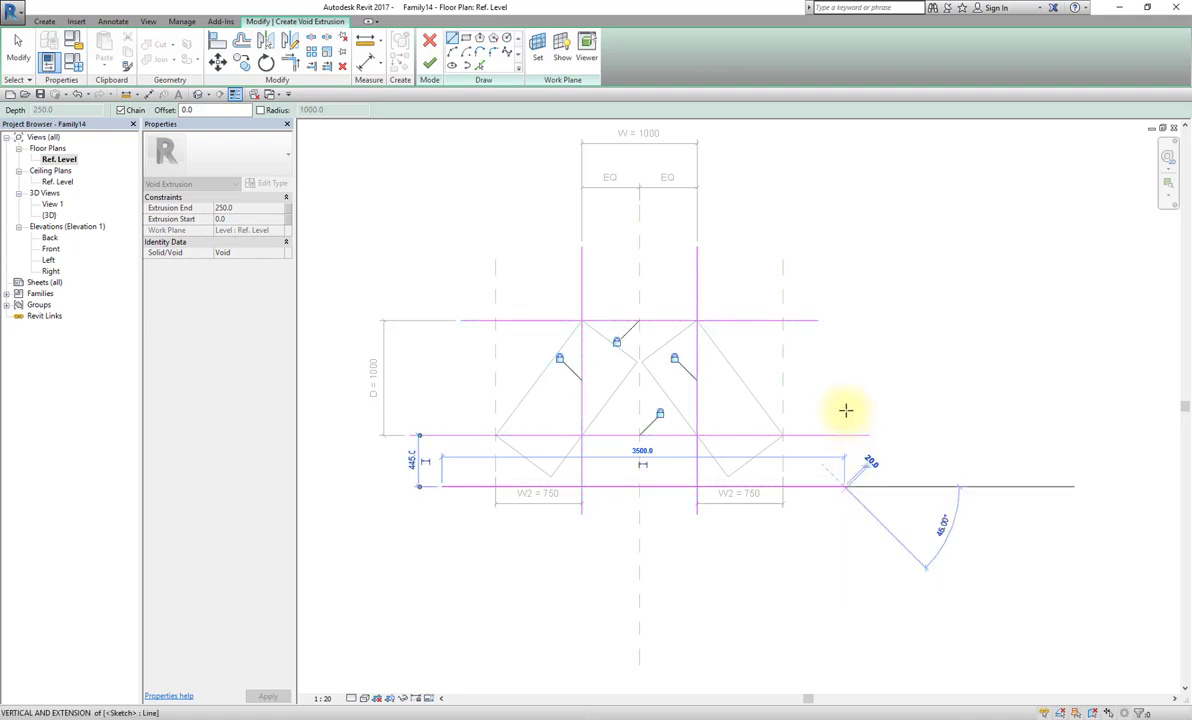
pyautogui.press('Escape')
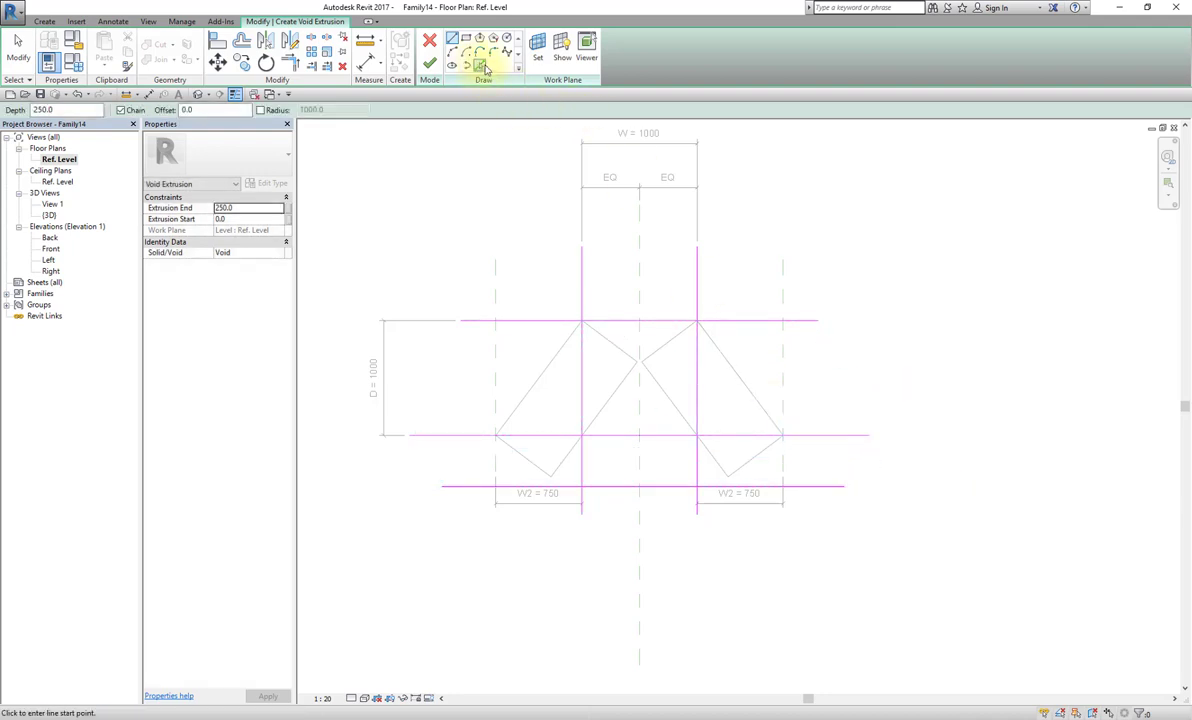
pyautogui.click(481, 66)
pyautogui.click(495, 298)
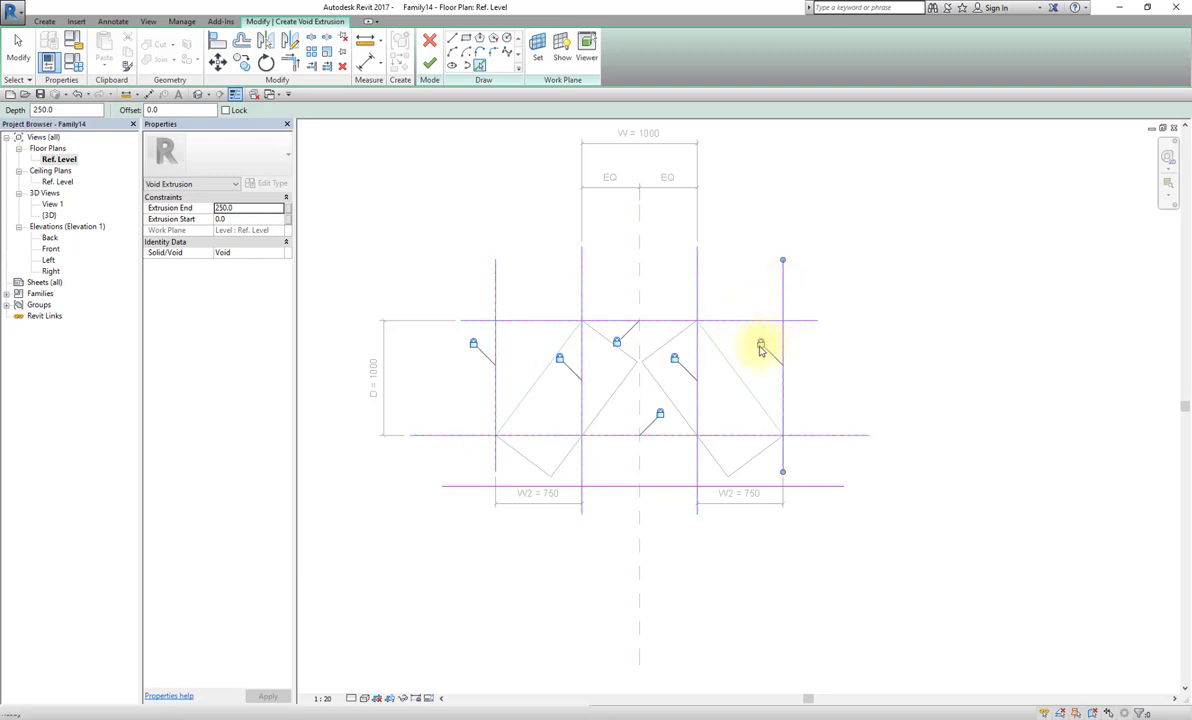
pyautogui.press('Escape')
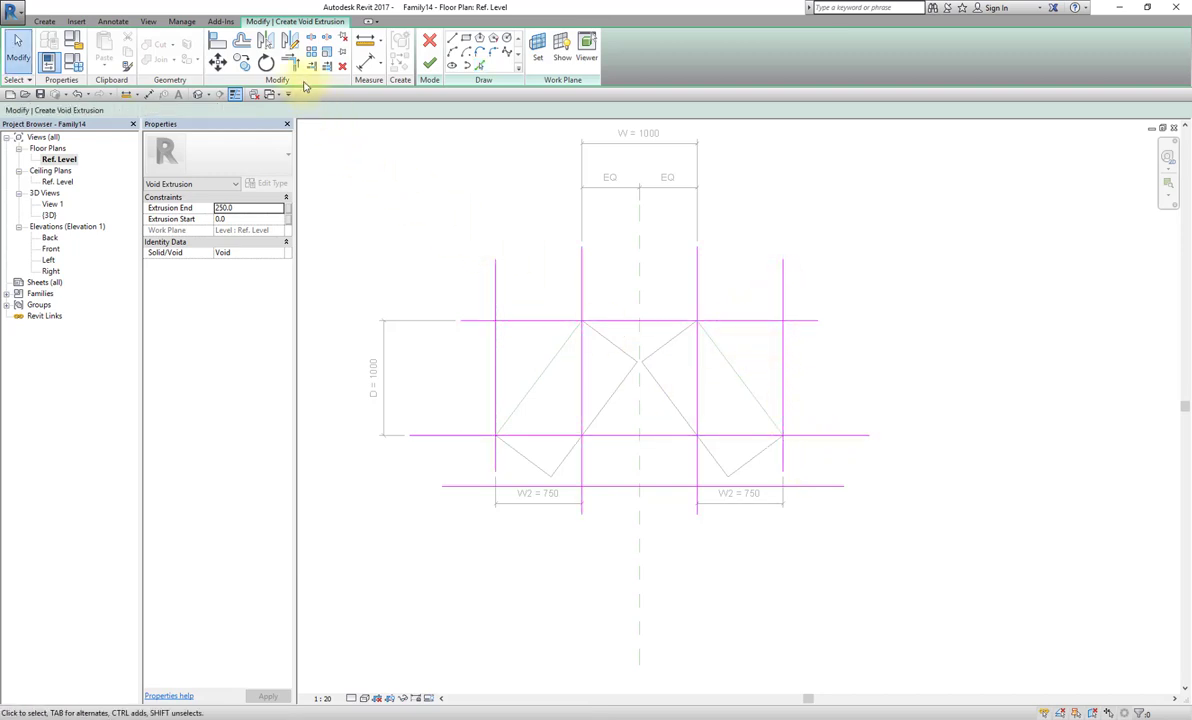
# Step: Trim the top sketch lines into corners and split the bottom line near the centre
pyautogui.click(292, 64)
pyautogui.click(582, 345)
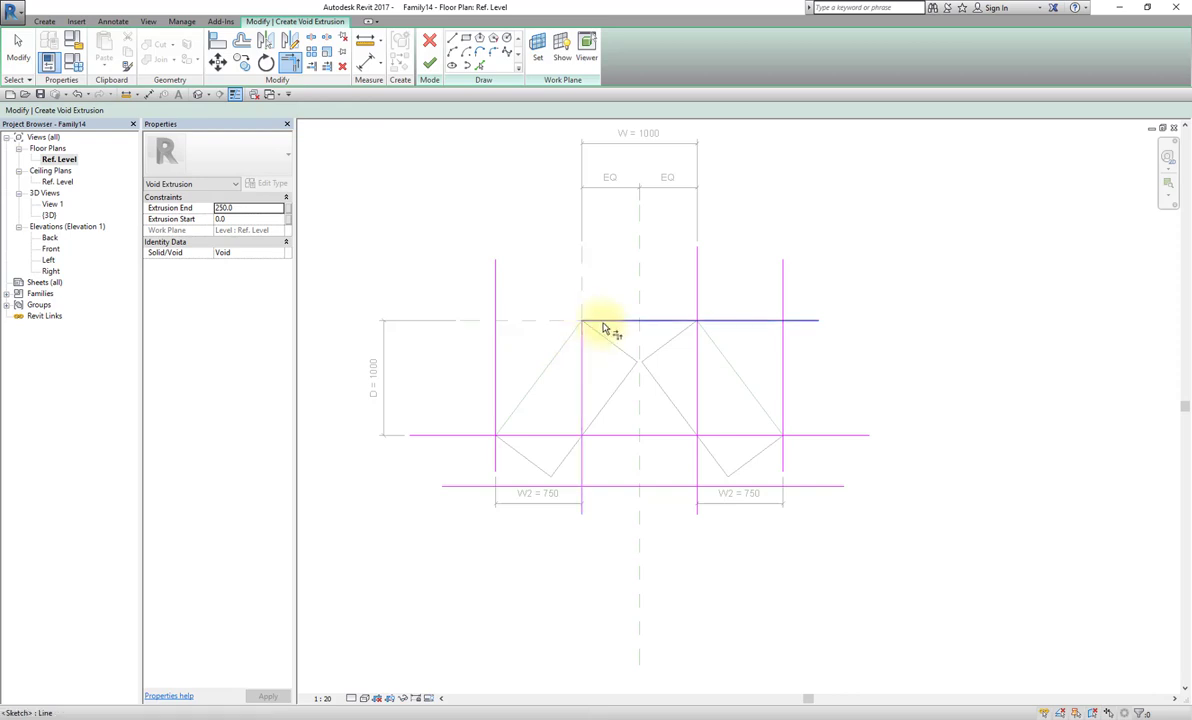
pyautogui.click(676, 321)
pyautogui.click(699, 346)
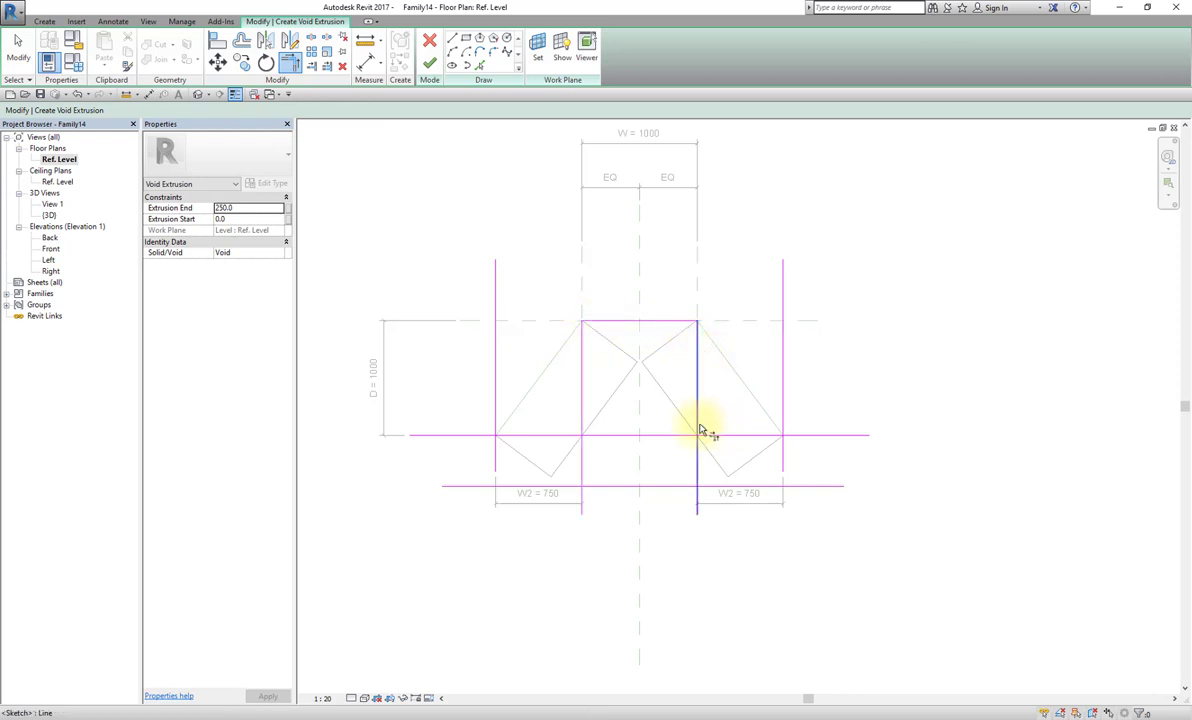
pyautogui.click(311, 40)
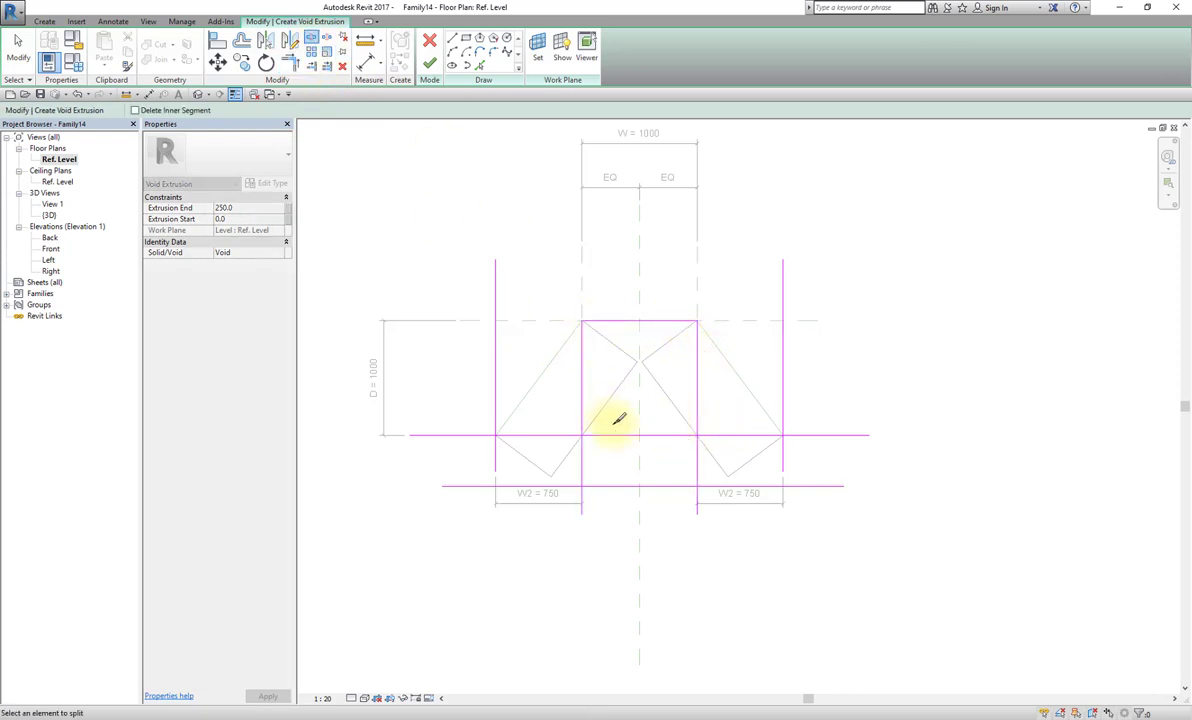
pyautogui.click(642, 435)
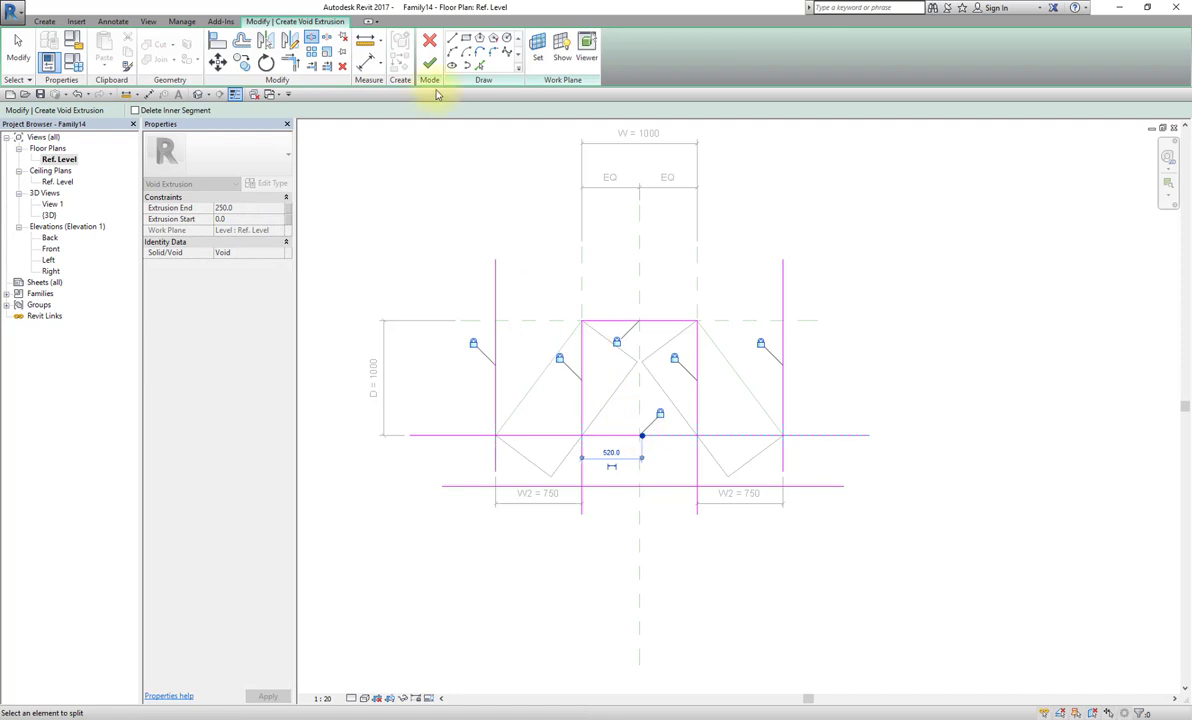
# Step: Trim the right and left bottom corners so the outline closes into a T shape
pyautogui.click(290, 63)
pyautogui.click(699, 407)
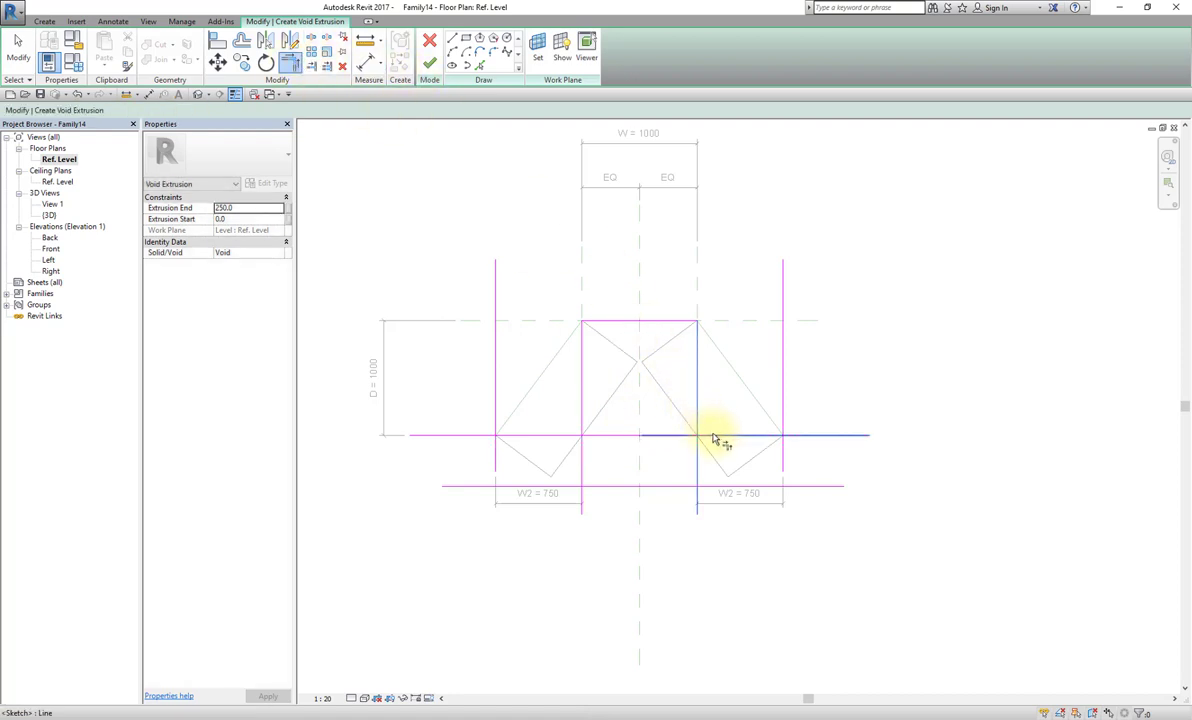
pyautogui.click(714, 440)
pyautogui.click(785, 455)
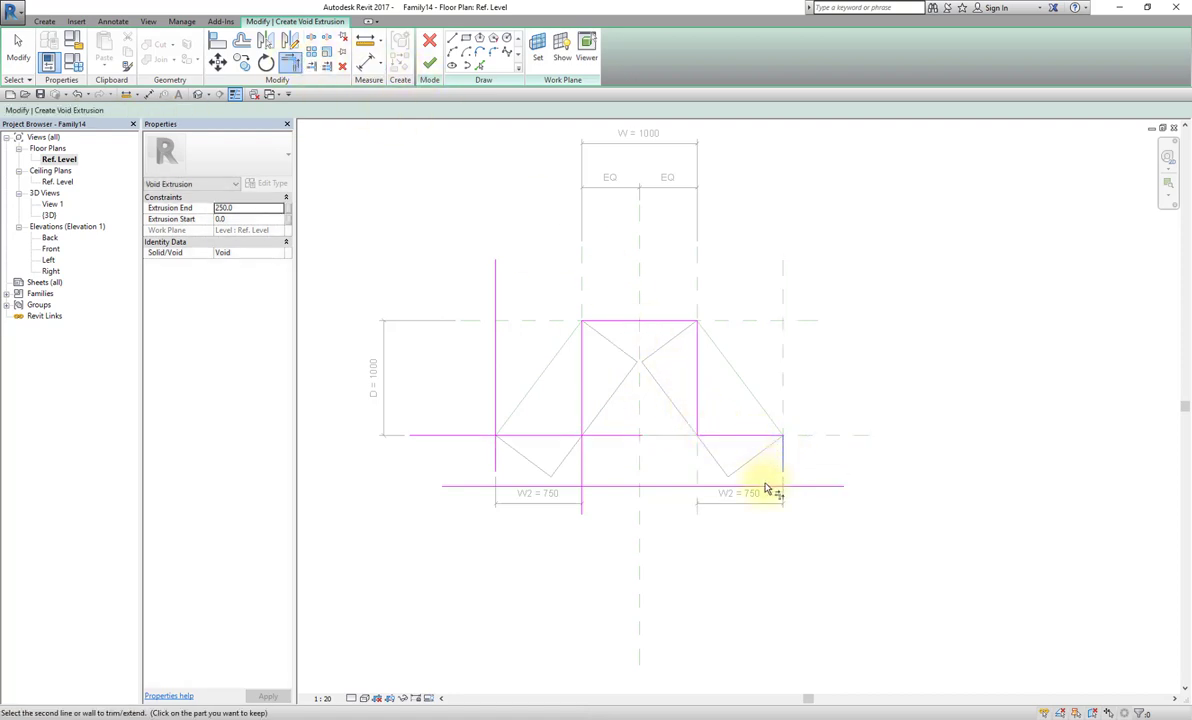
pyautogui.click(766, 486)
pyautogui.click(496, 452)
pyautogui.click(497, 455)
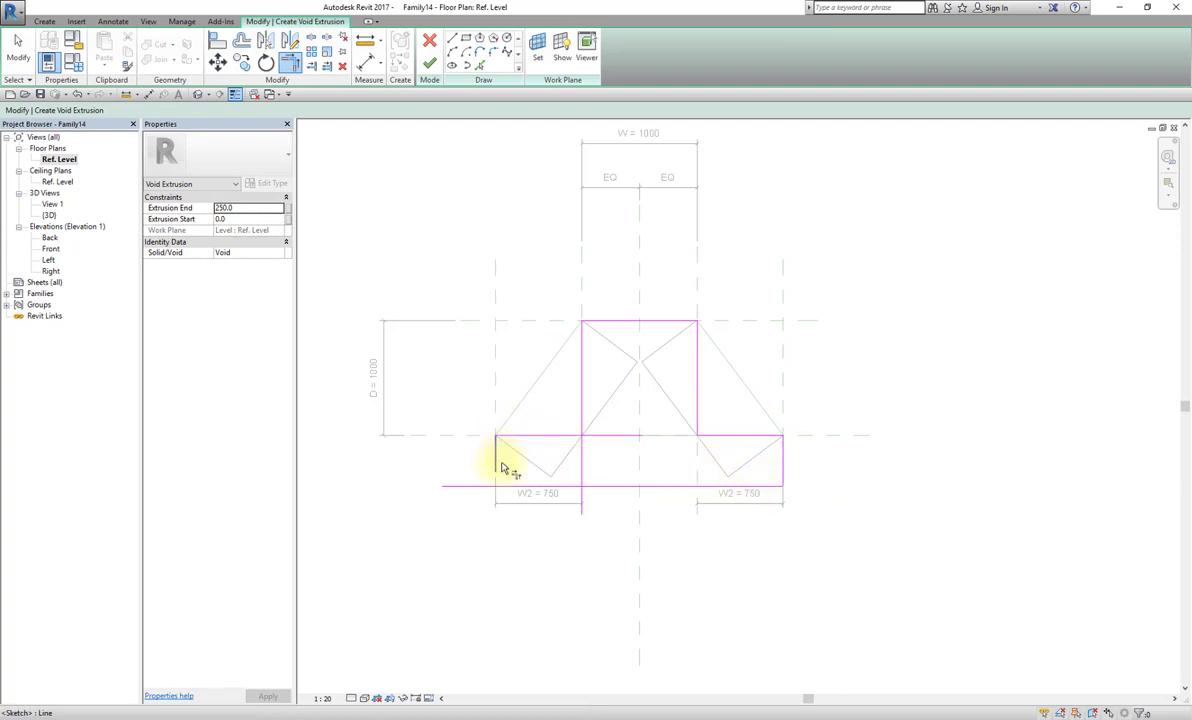
pyautogui.click(495, 466)
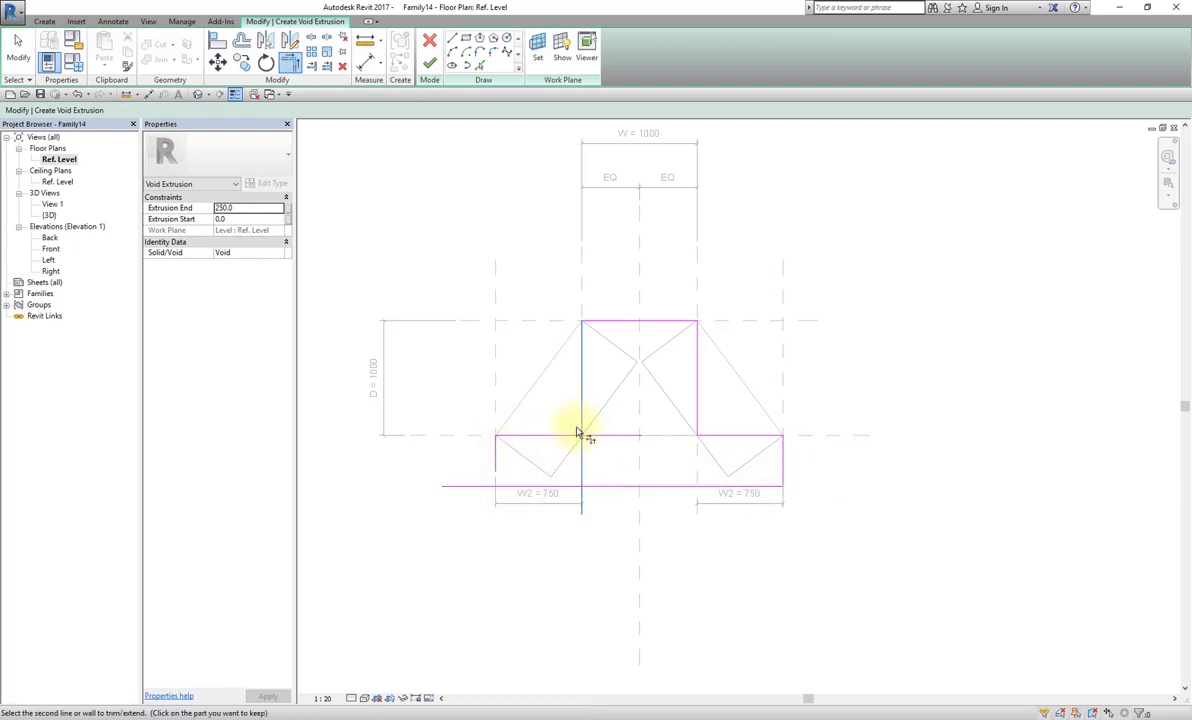
pyautogui.click(500, 468)
pyautogui.click(505, 486)
pyautogui.click(494, 455)
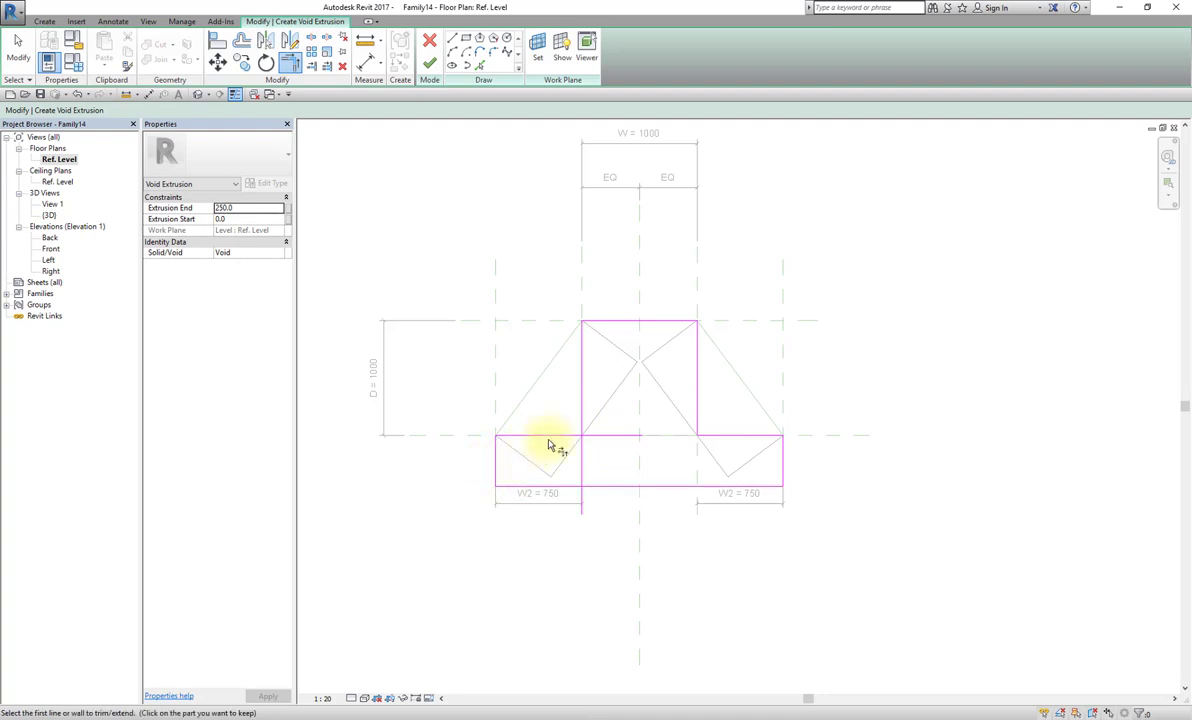
pyautogui.press('Escape')
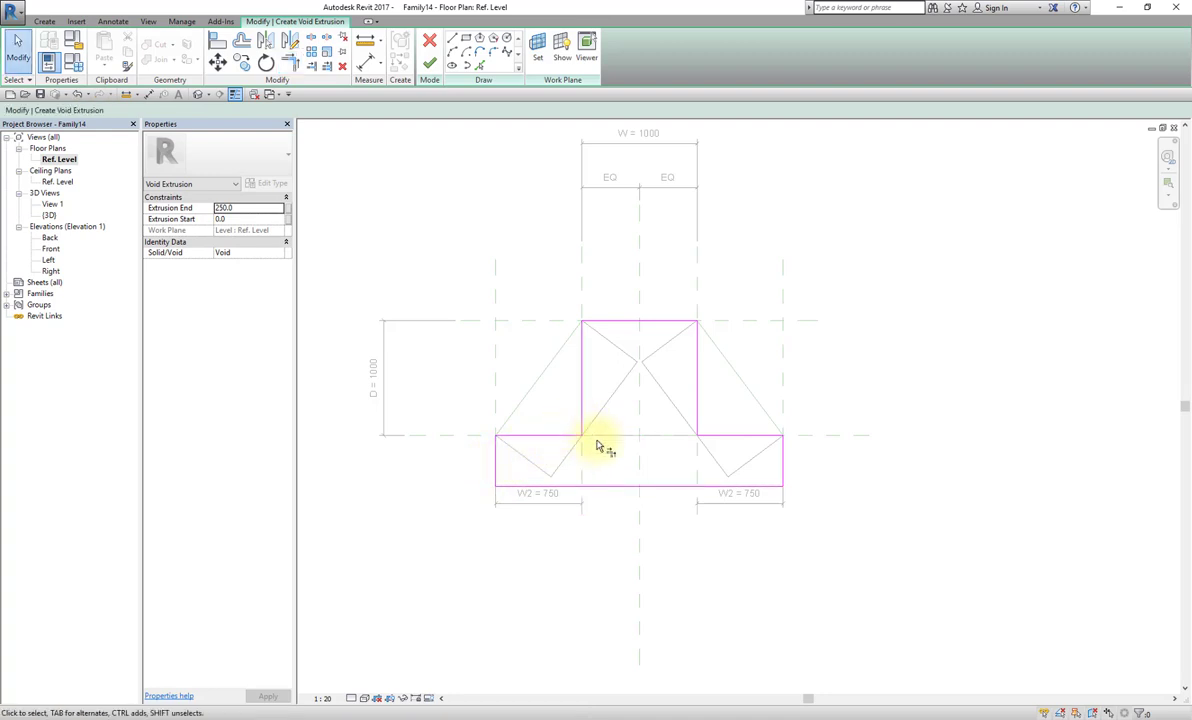
# Step: Dimension the void sketch's bottom strip and label the dimension W3
pyautogui.click(366, 65)
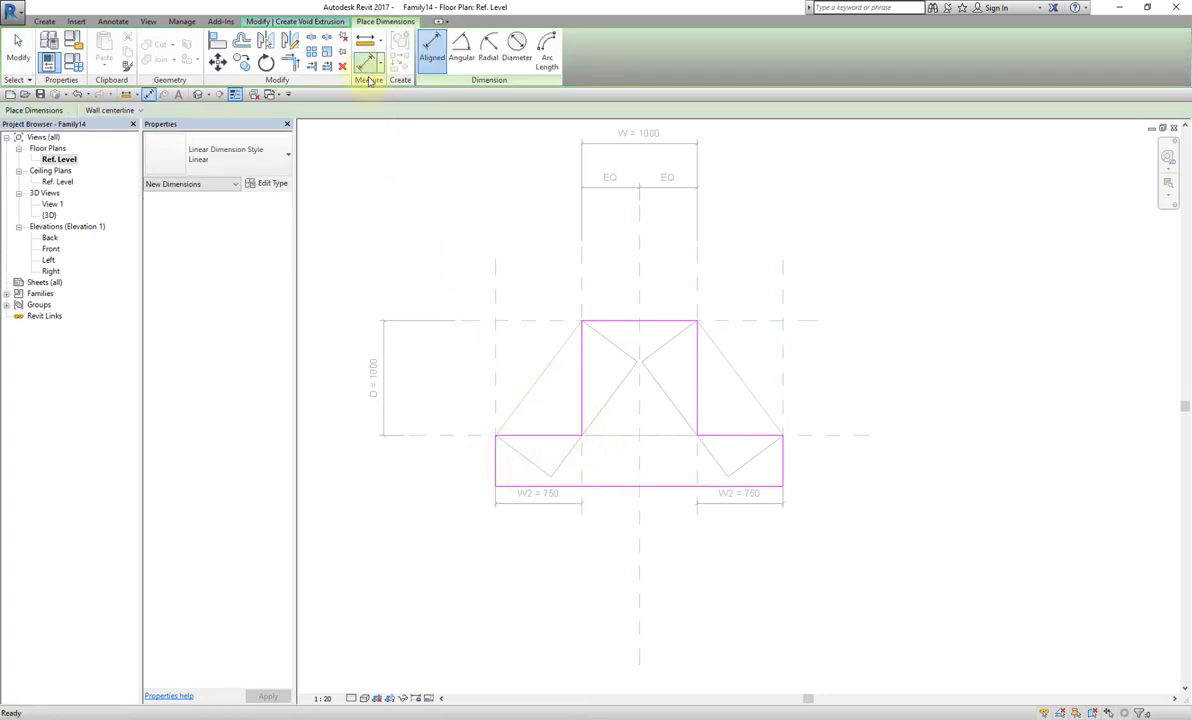
pyautogui.click(513, 487)
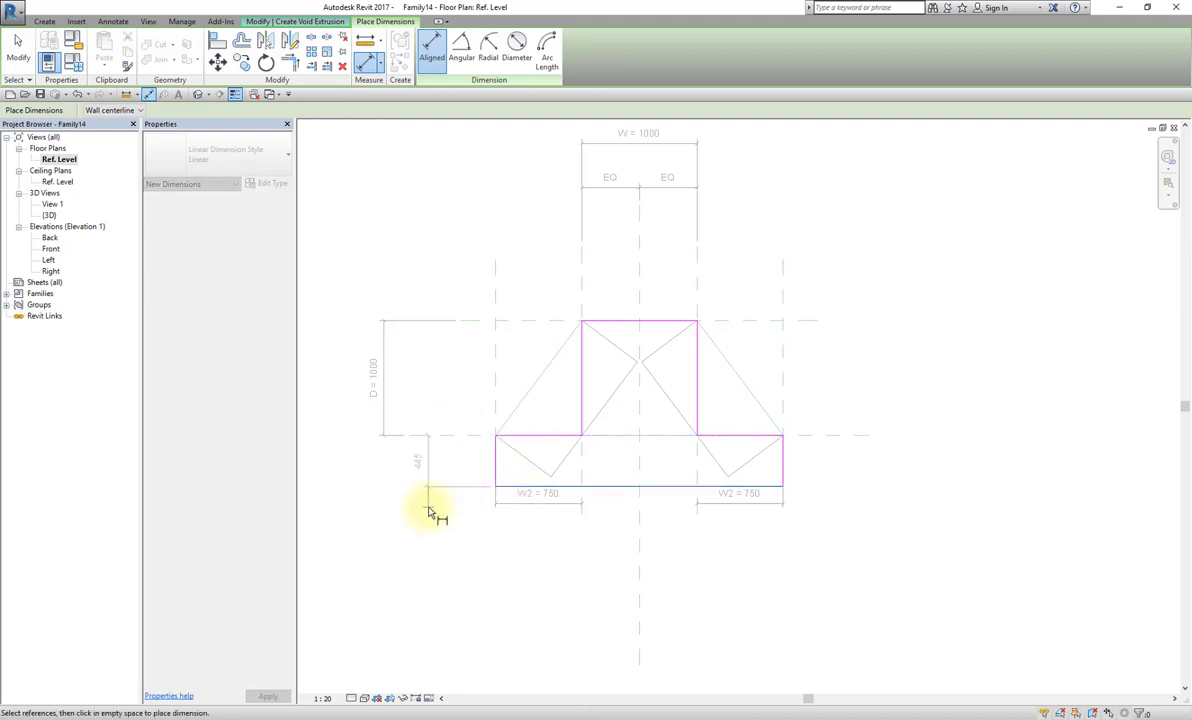
pyautogui.click(443, 515)
pyautogui.press('Escape')
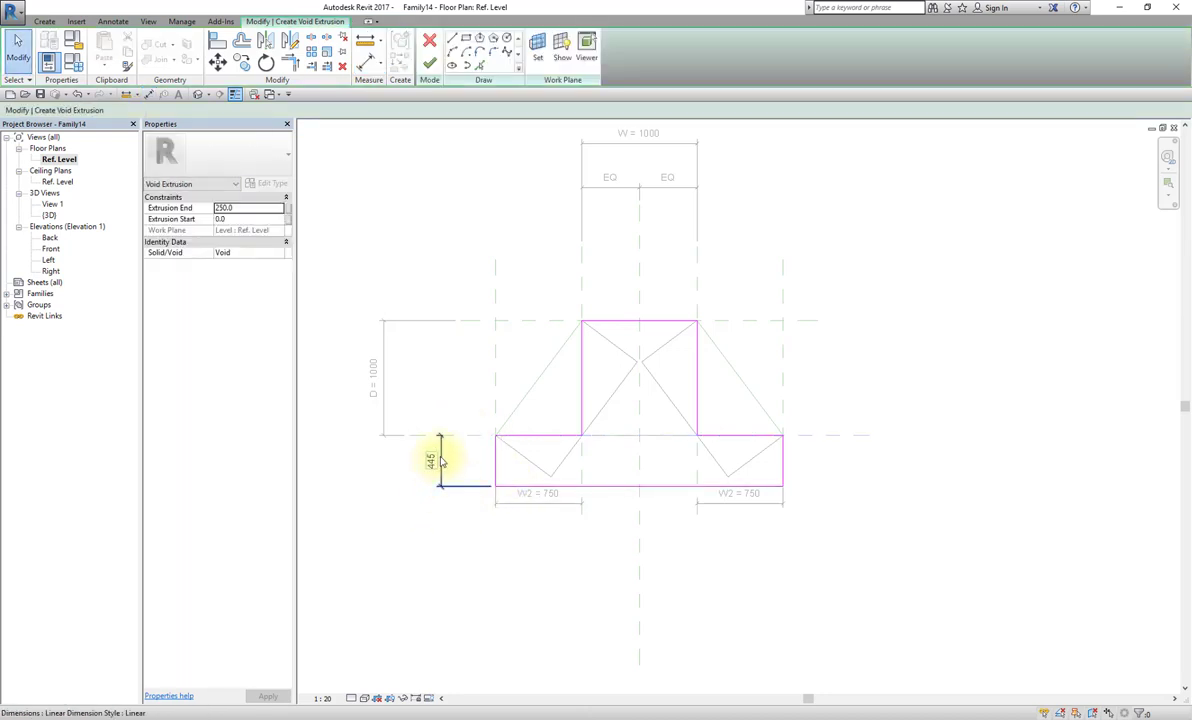
pyautogui.click(447, 463)
pyautogui.click(501, 52)
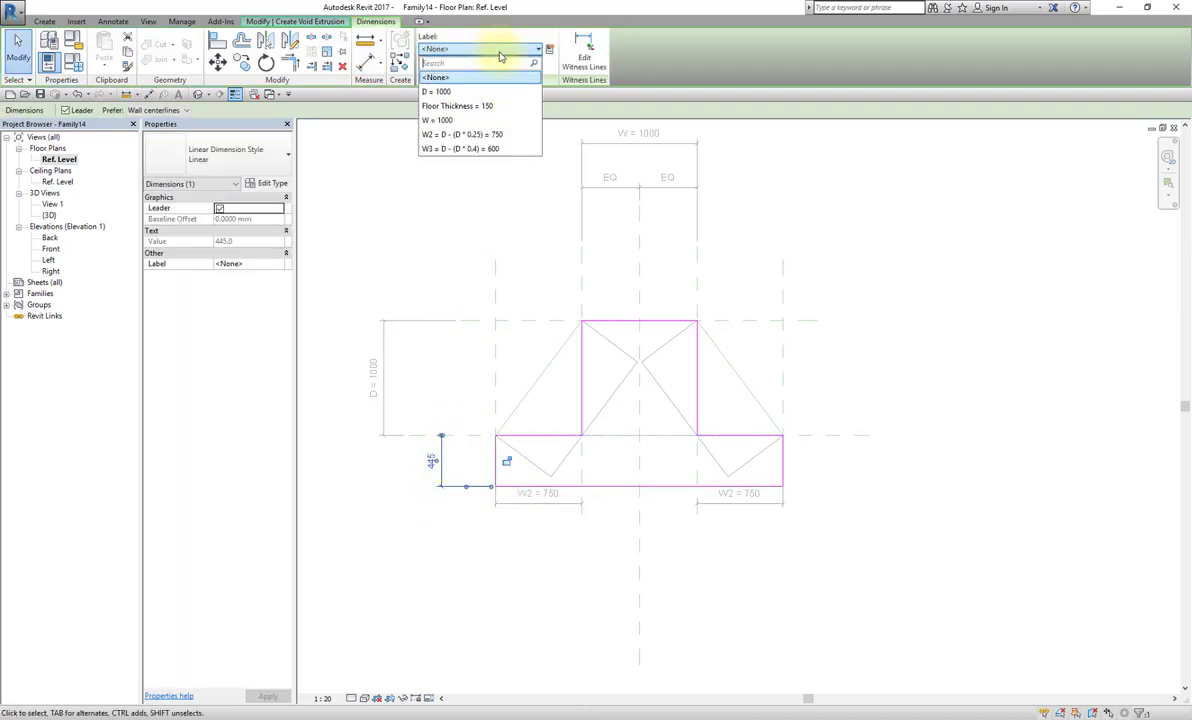
pyautogui.click(506, 149)
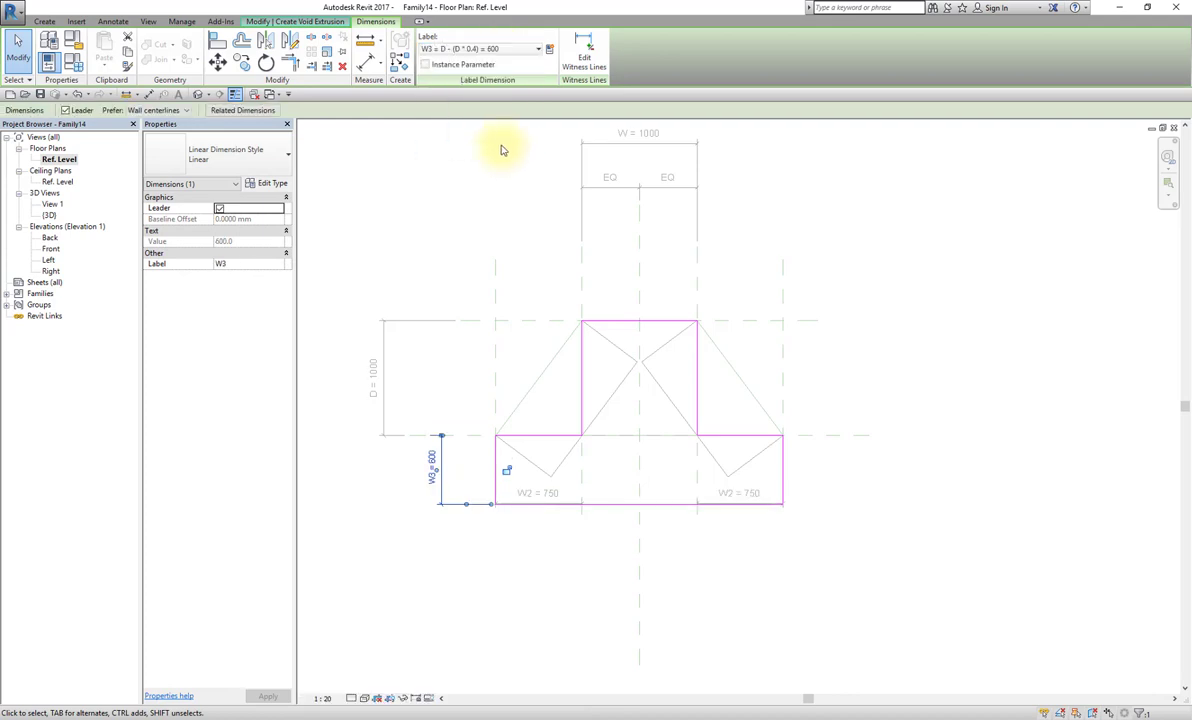
pyautogui.click(834, 283)
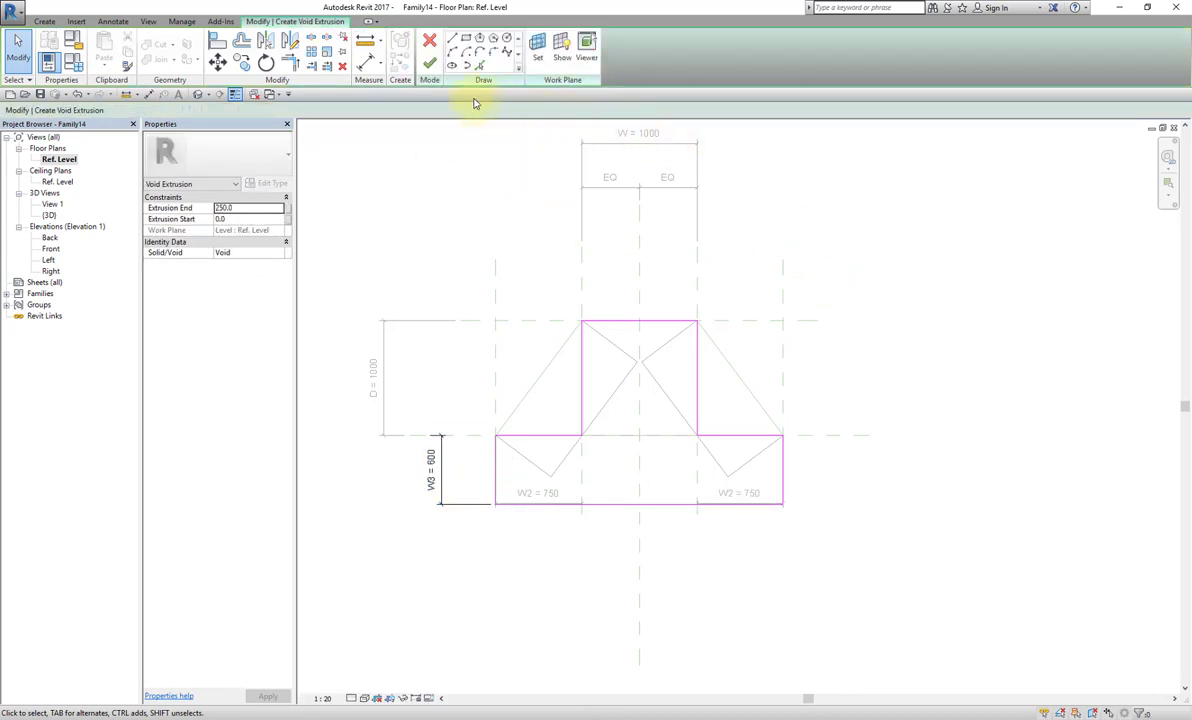
# Step: Finish the void extrusion and open the Front elevation
pyautogui.click(431, 66)
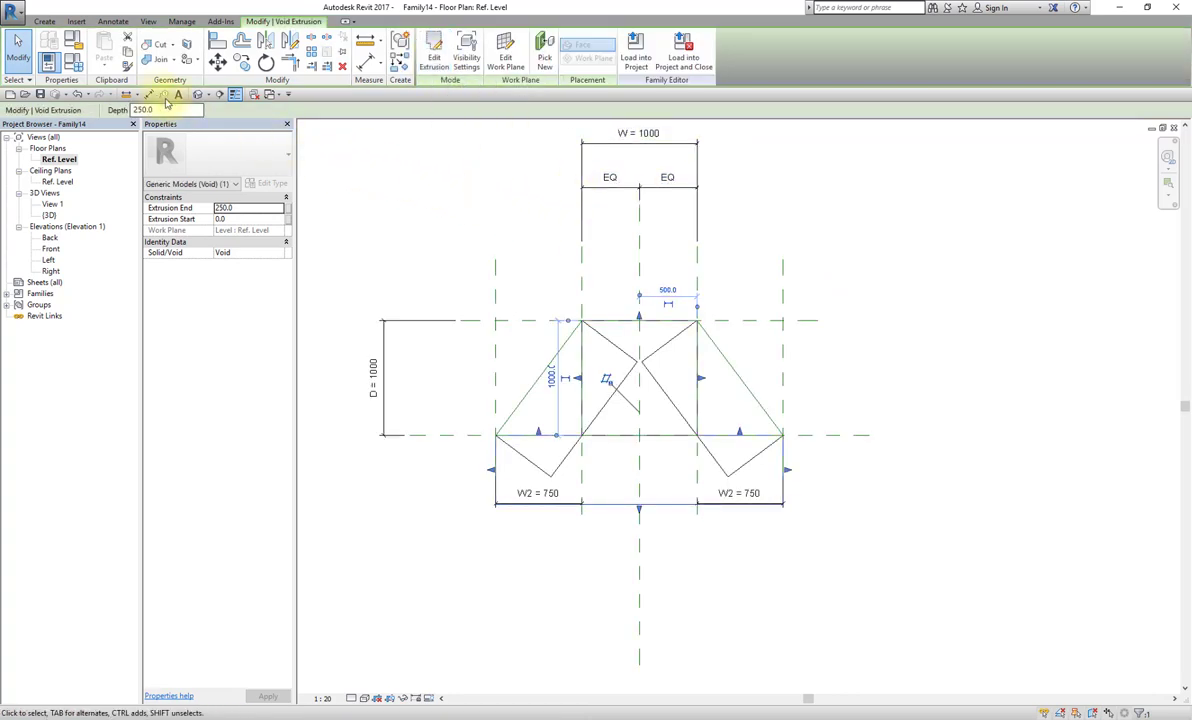
pyautogui.doubleClick(50, 248)
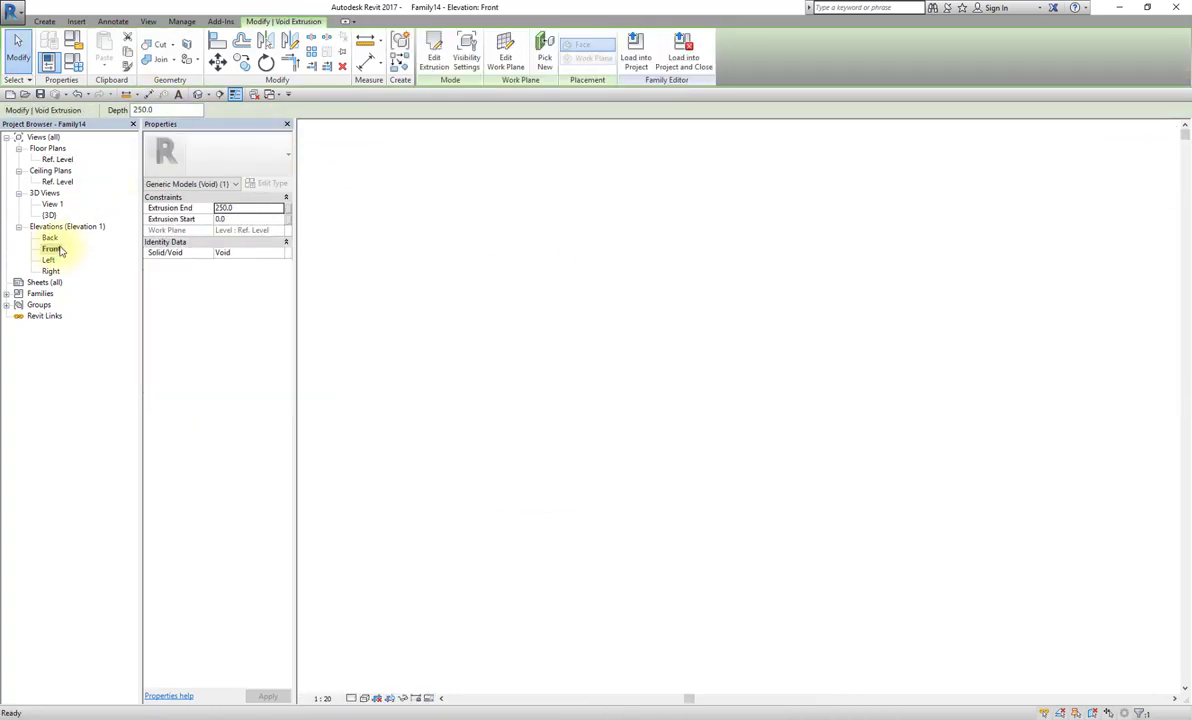
pyautogui.click(508, 316)
# Step: Associate the void's Extrusion End with Floor Thickness, then clear that association
pyautogui.rightClick(510, 378)
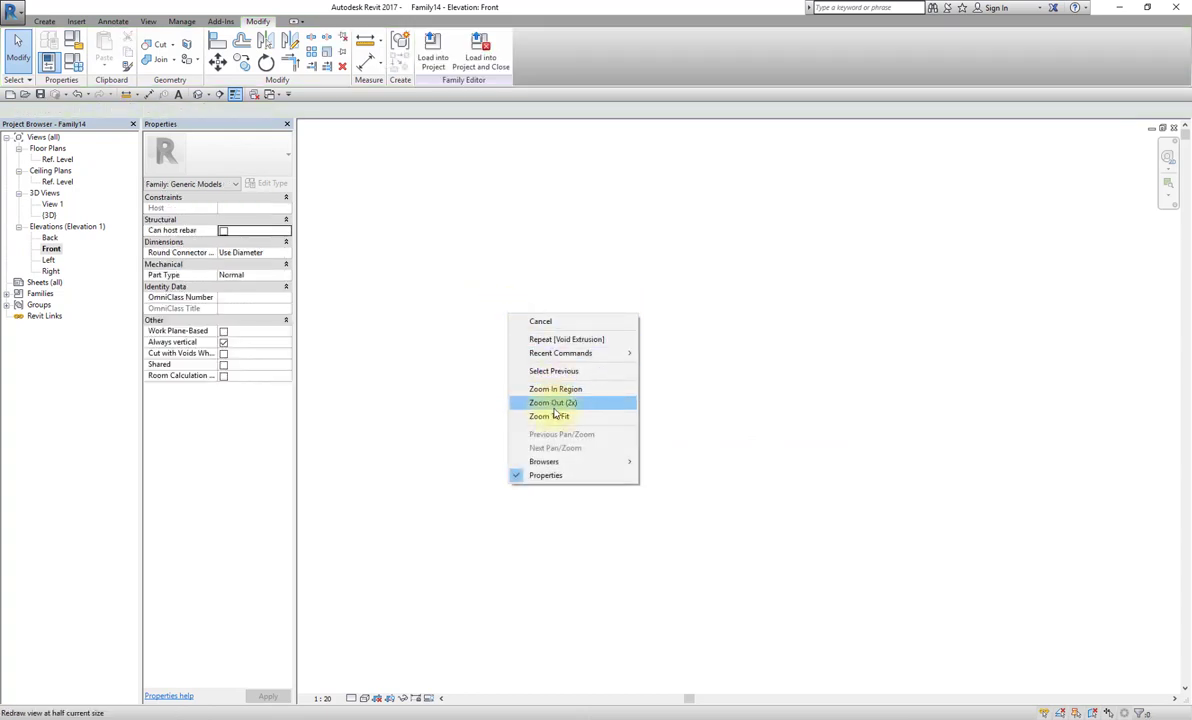
pyautogui.click(556, 416)
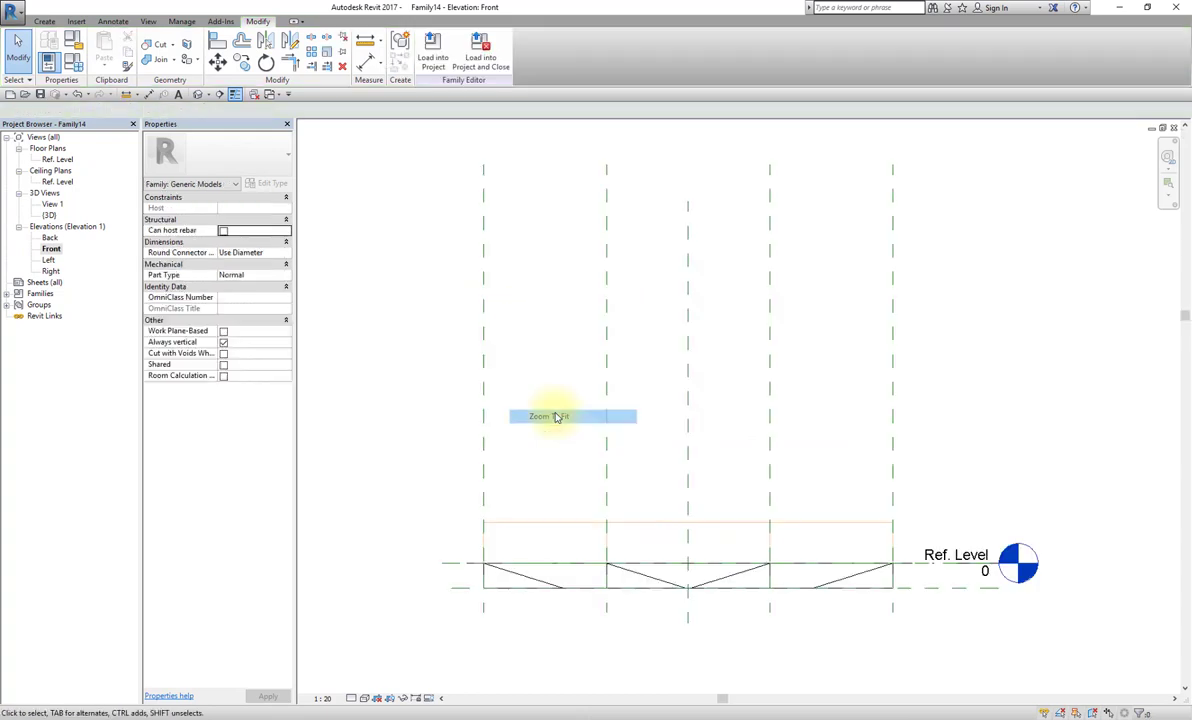
pyautogui.click(692, 525)
pyautogui.moveTo(719, 541); pyautogui.dragTo(719, 473, button='middle')
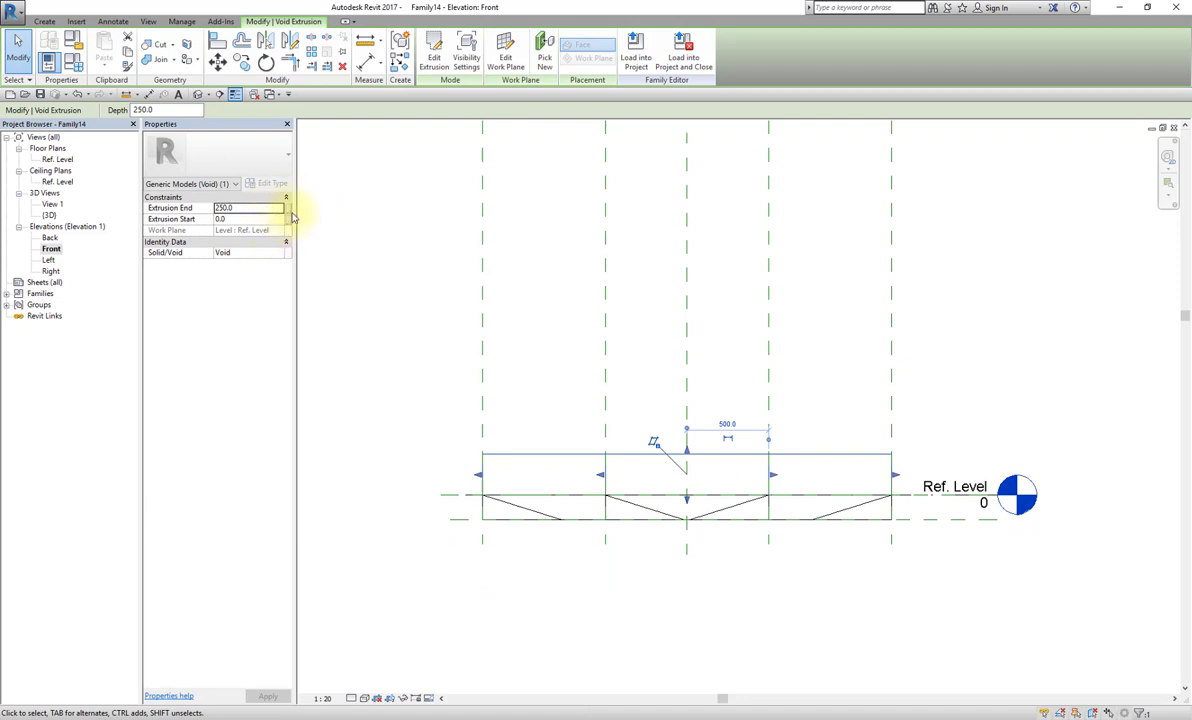
pyautogui.click(289, 210)
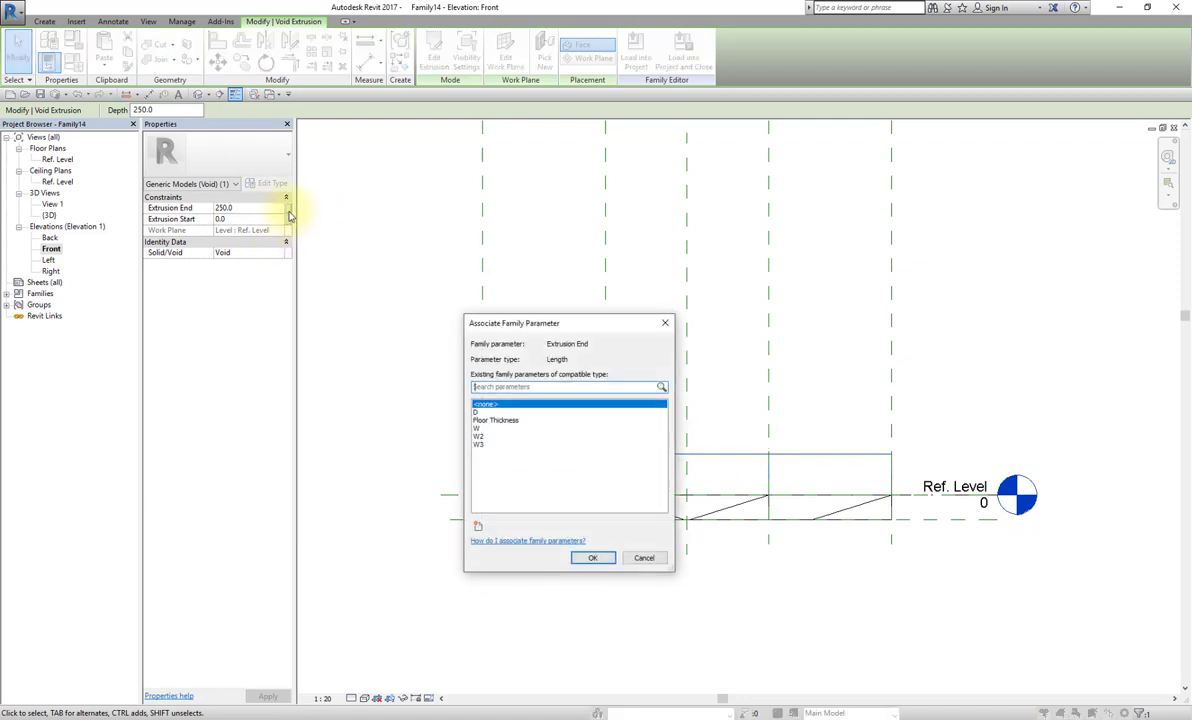
pyautogui.click(505, 421)
pyautogui.click(596, 558)
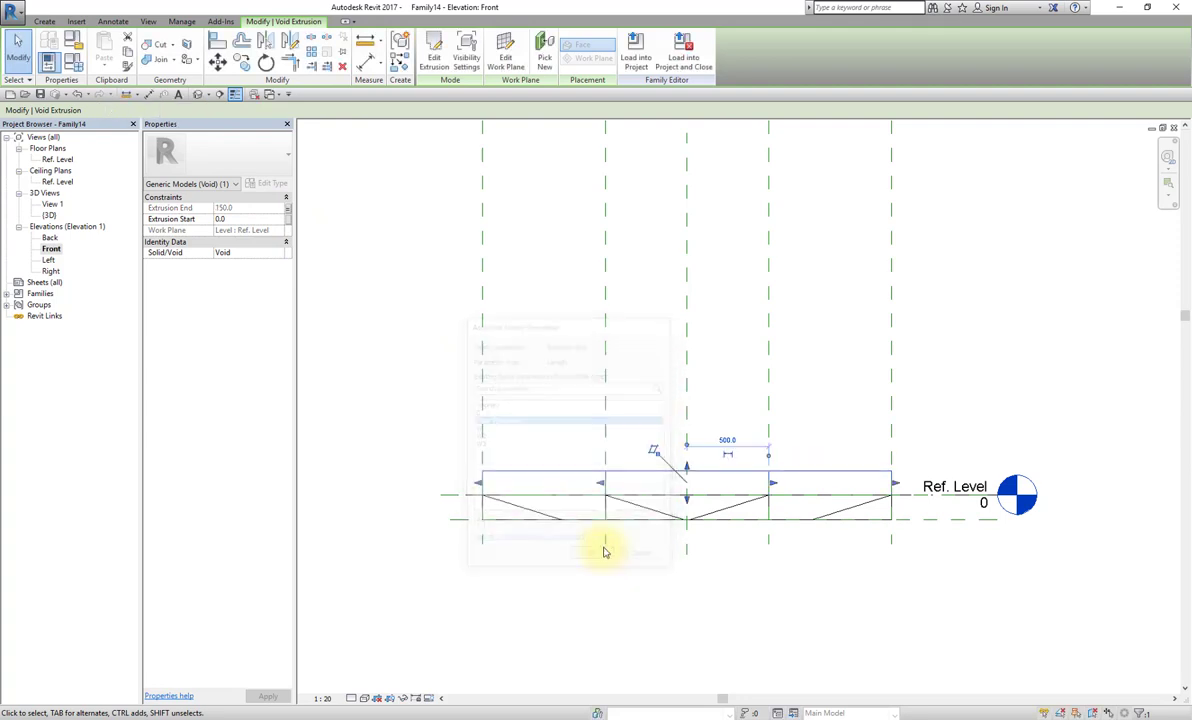
pyautogui.click(288, 211)
pyautogui.click(486, 405)
pyautogui.click(593, 557)
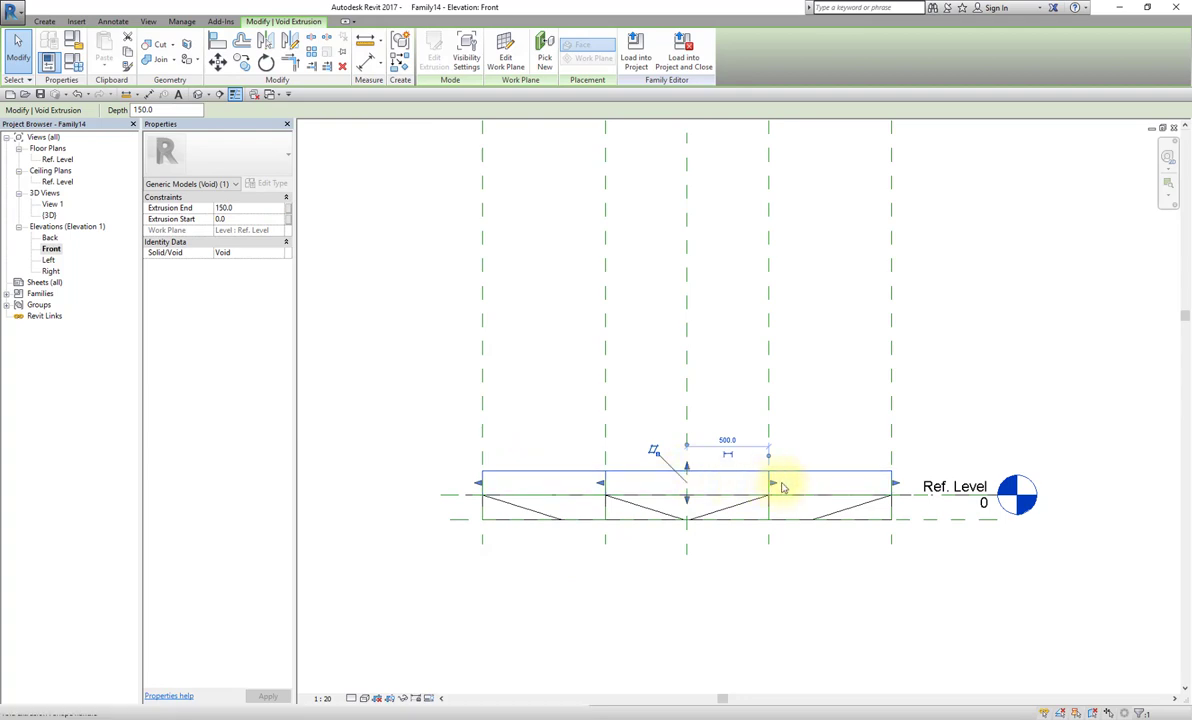
# Step: Align the void's top edge to the Ref. Level with AL
pyautogui.press('a')
pyautogui.press('l')
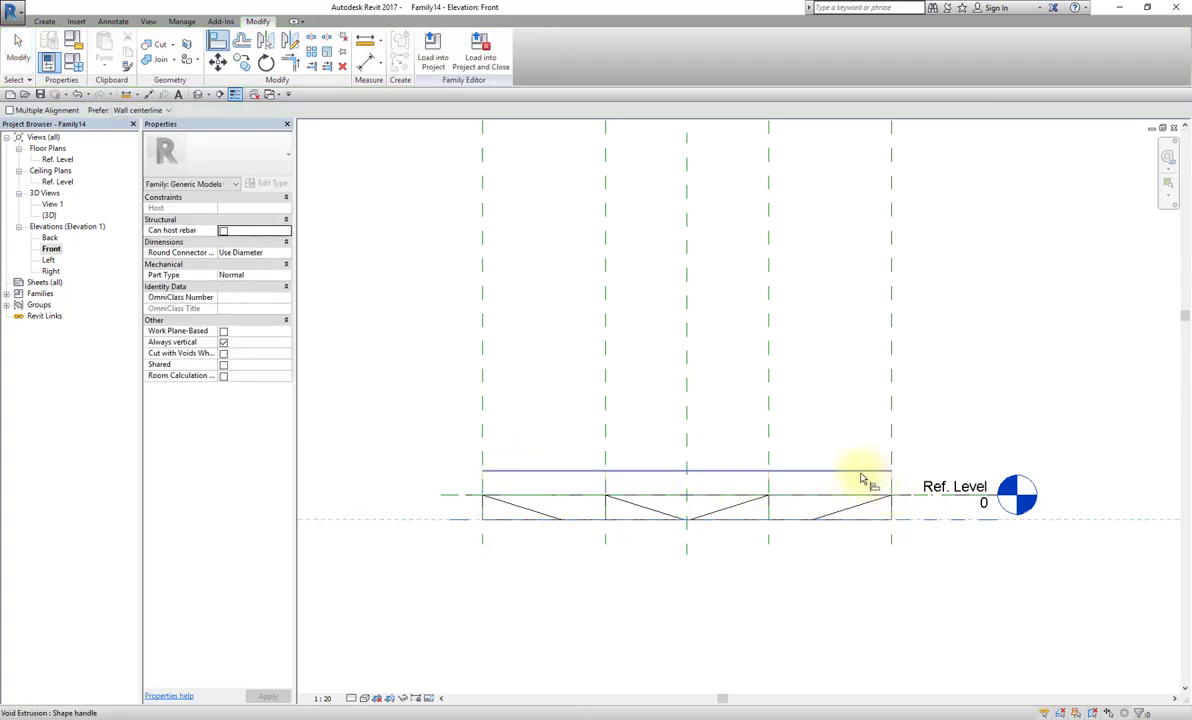
pyautogui.click(833, 472)
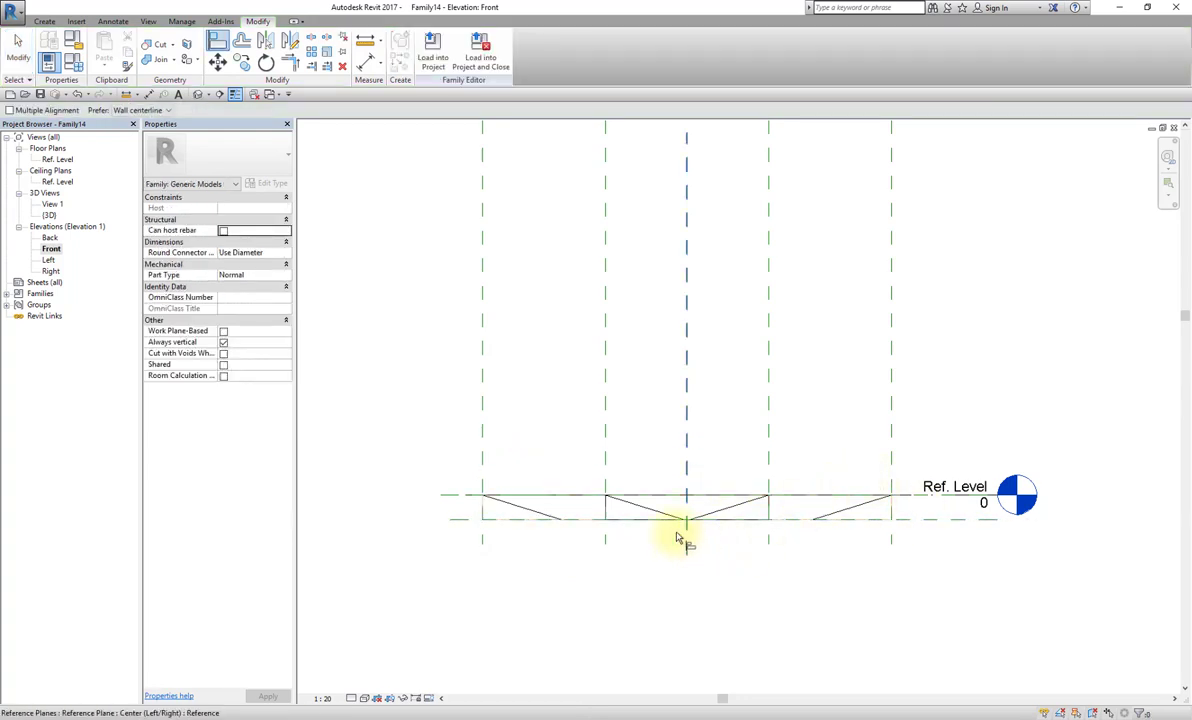
pyautogui.press('Escape')
pyautogui.press('Escape')
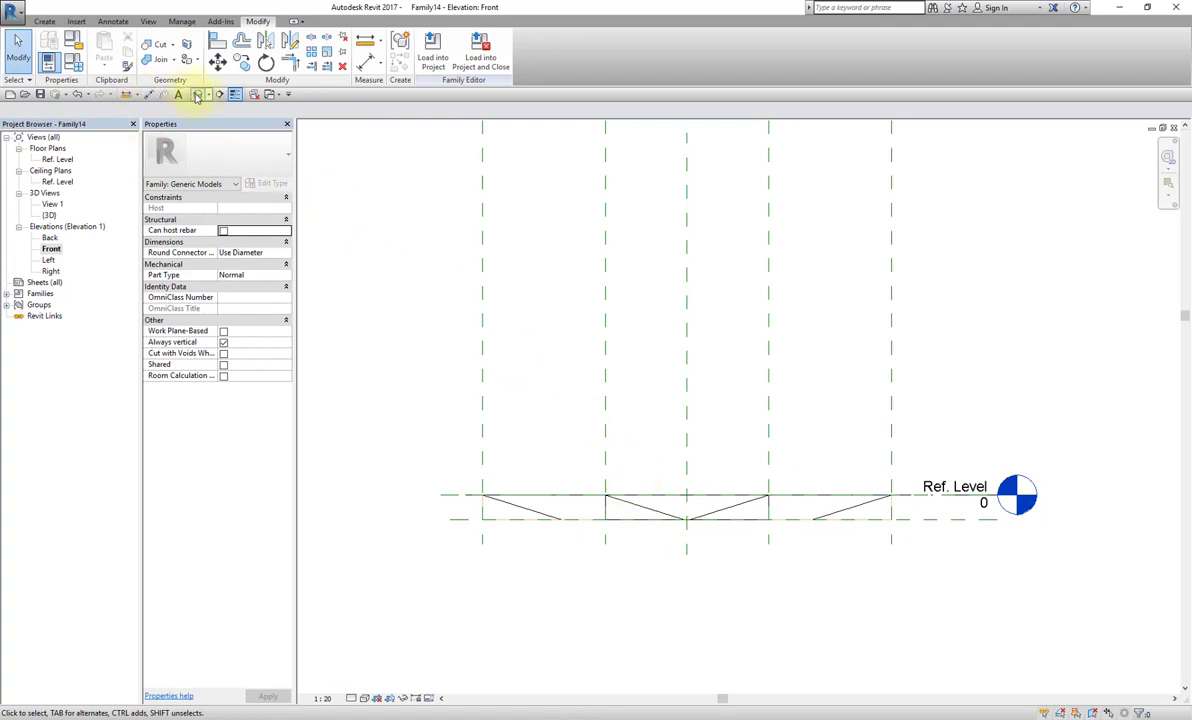
# Step: In 3D, cut the base solid and the right ramp solid with the void
pyautogui.click(197, 94)
pyautogui.moveTo(607, 341)
pyautogui.keyDown('shift'); pyautogui.mouseDown(button='middle')
pyautogui.moveTo(764, 439)
pyautogui.moveTo(764, 468)
pyautogui.mouseUp(button='middle'); pyautogui.keyUp('shift')
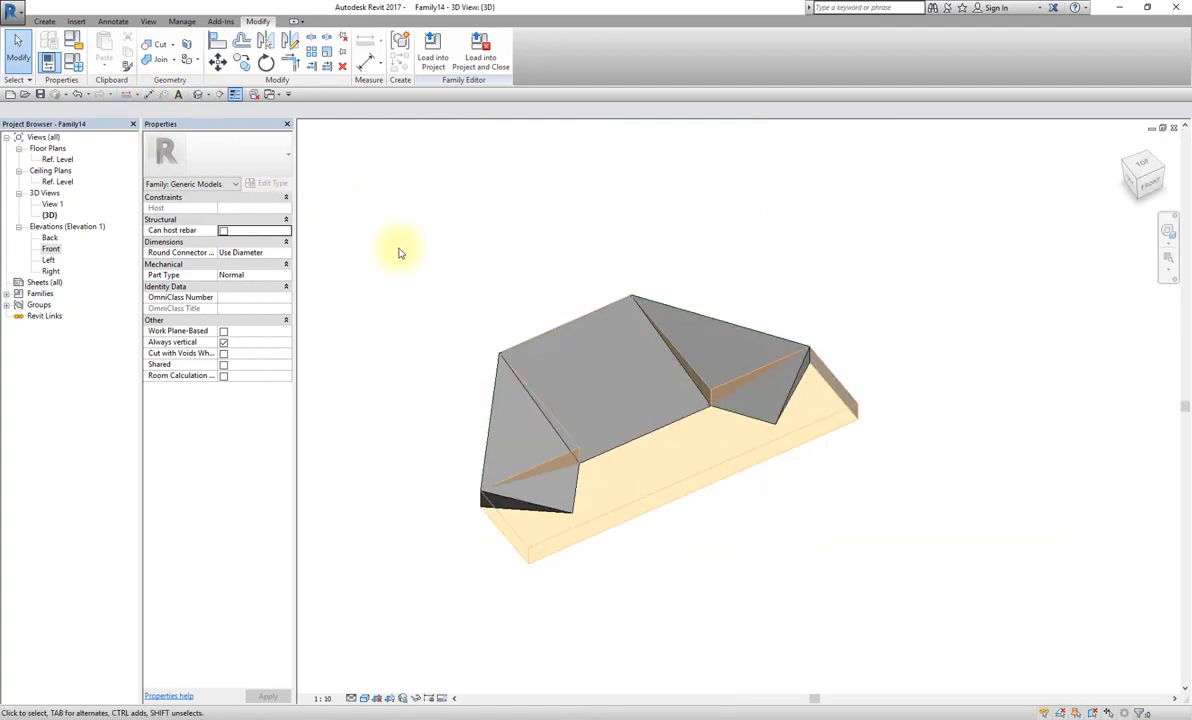
pyautogui.click(156, 46)
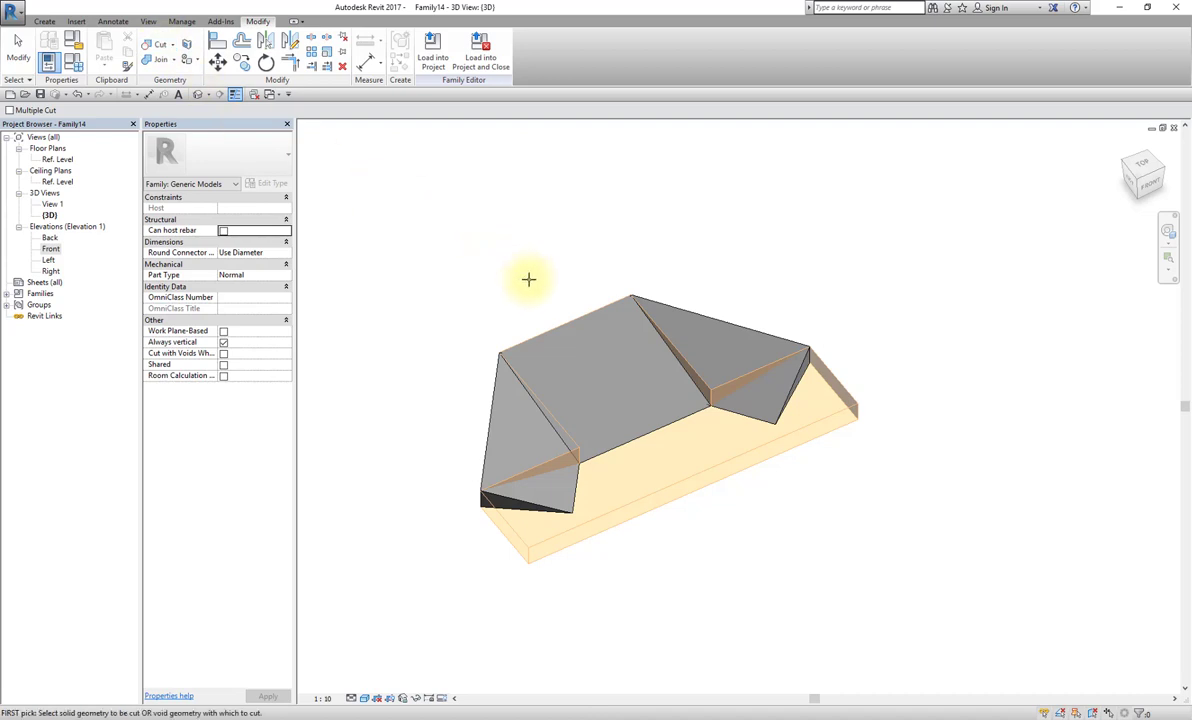
pyautogui.click(568, 432)
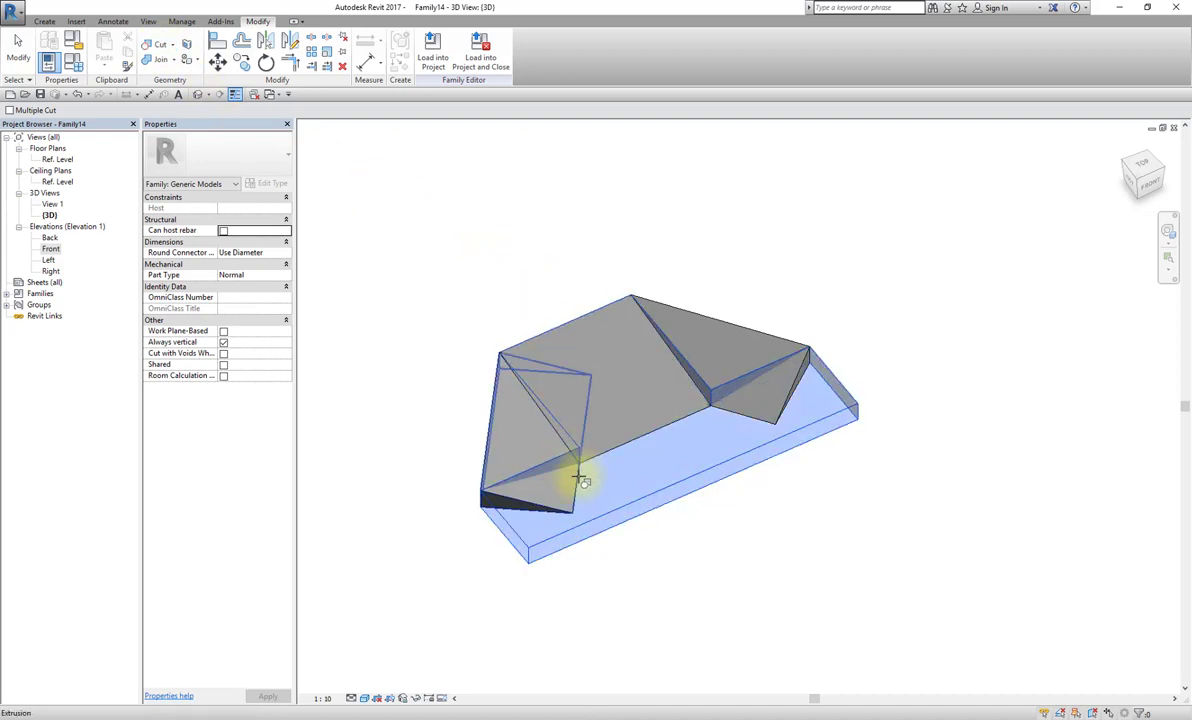
pyautogui.click(580, 474)
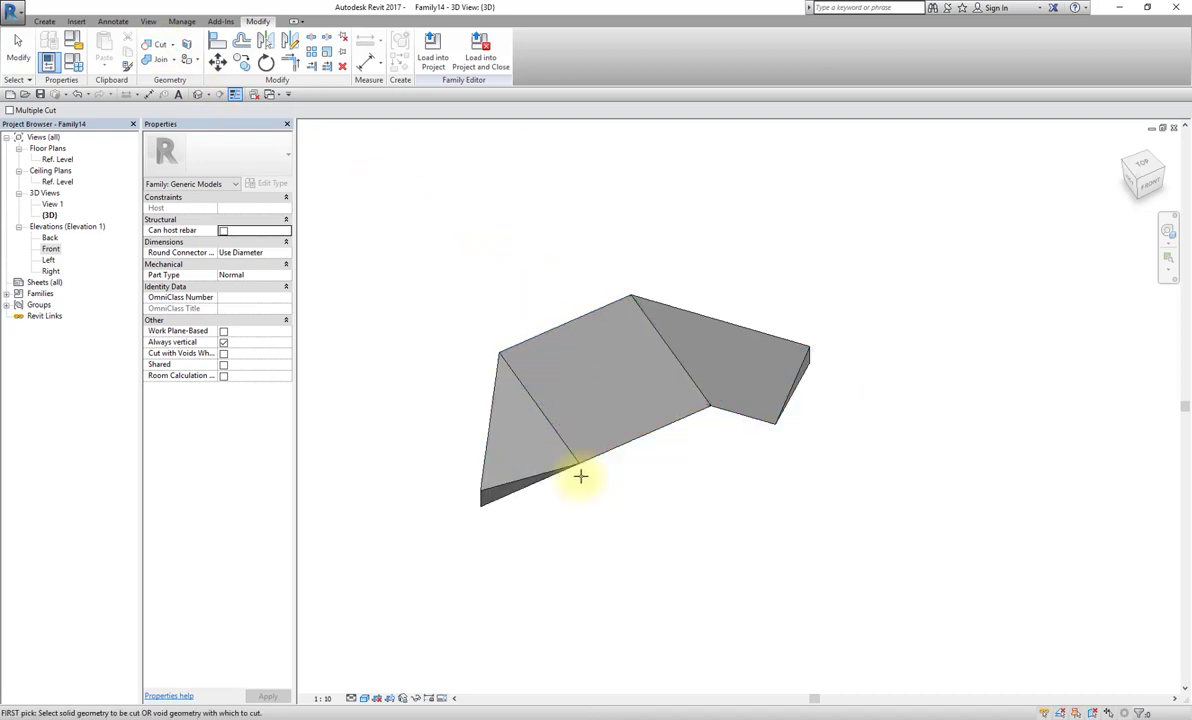
pyautogui.click(740, 410)
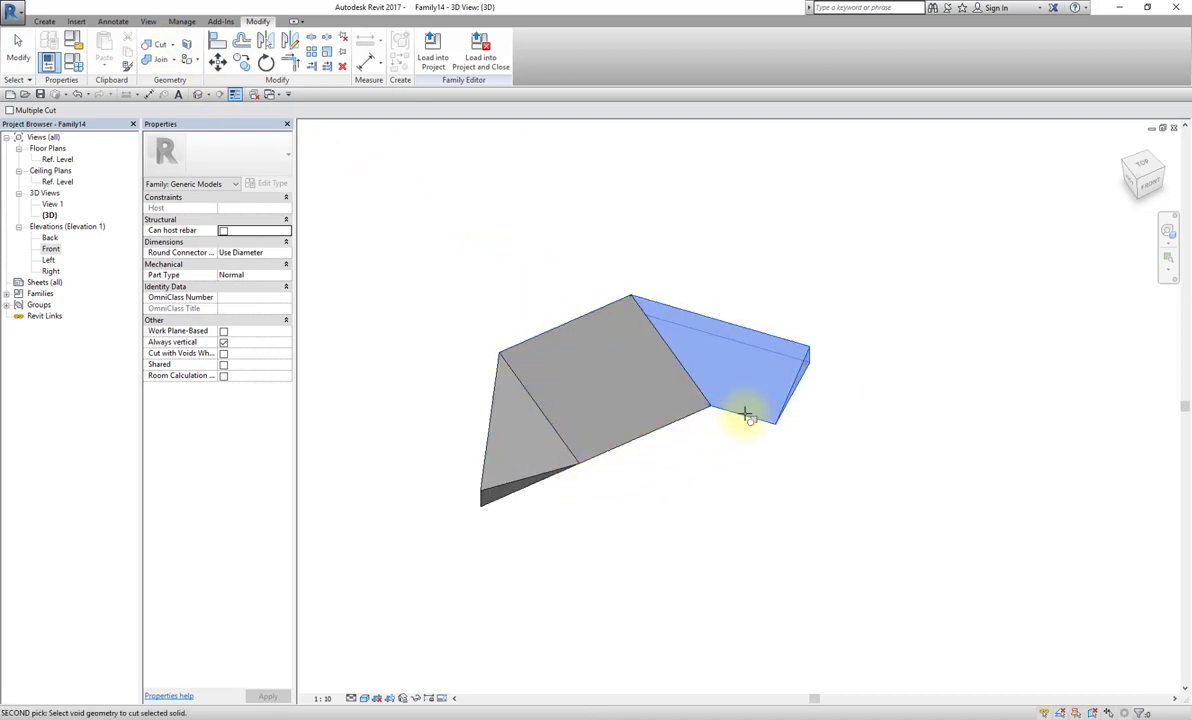
pyautogui.click(580, 474)
pyautogui.press('Escape')
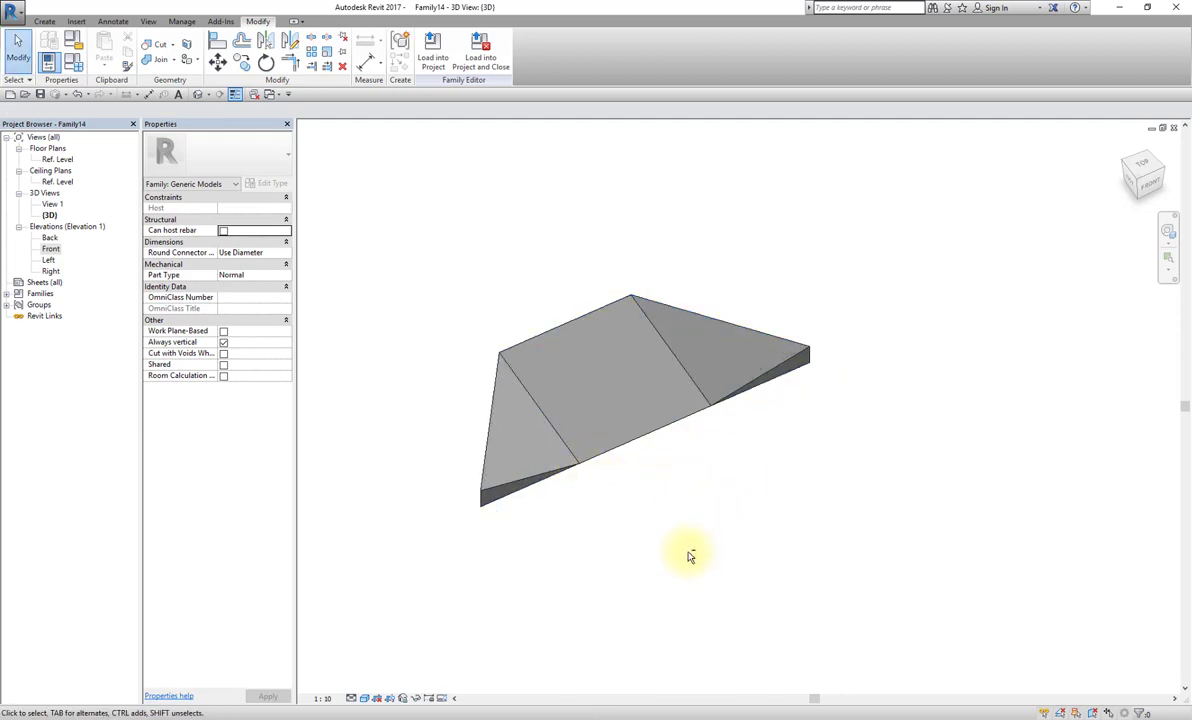
# Step: Inspect the trimmed ramp and save the family as PWD RAMP.rfa
pyautogui.keyDown('shift'); pyautogui.moveTo(690, 556); pyautogui.dragTo(686, 562, button='middle'); pyautogui.keyUp('shift')
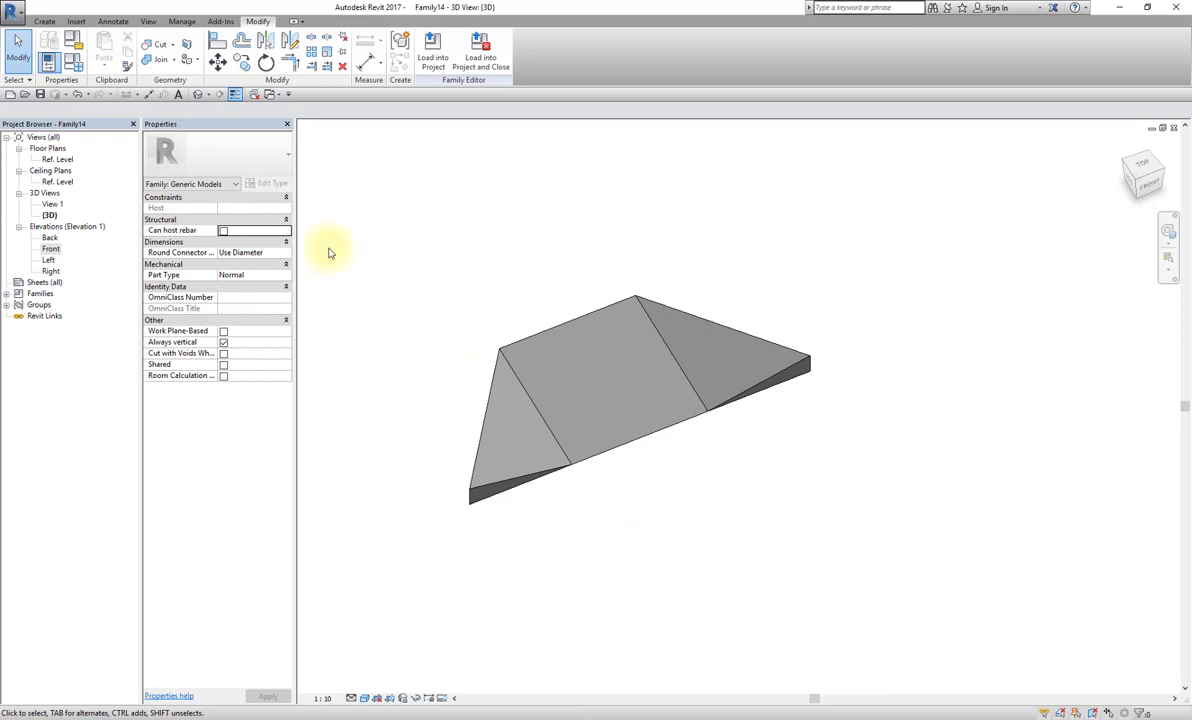
pyautogui.click(14, 14)
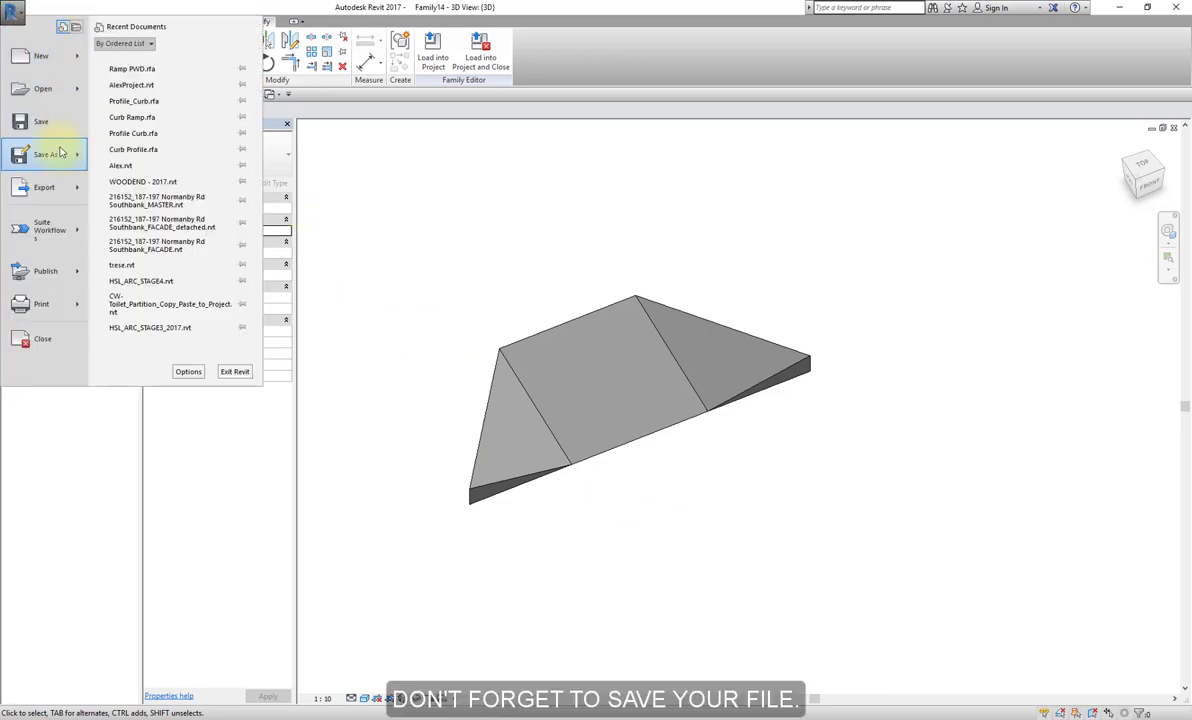
pyautogui.moveTo(47, 154)
pyautogui.click(110, 98)
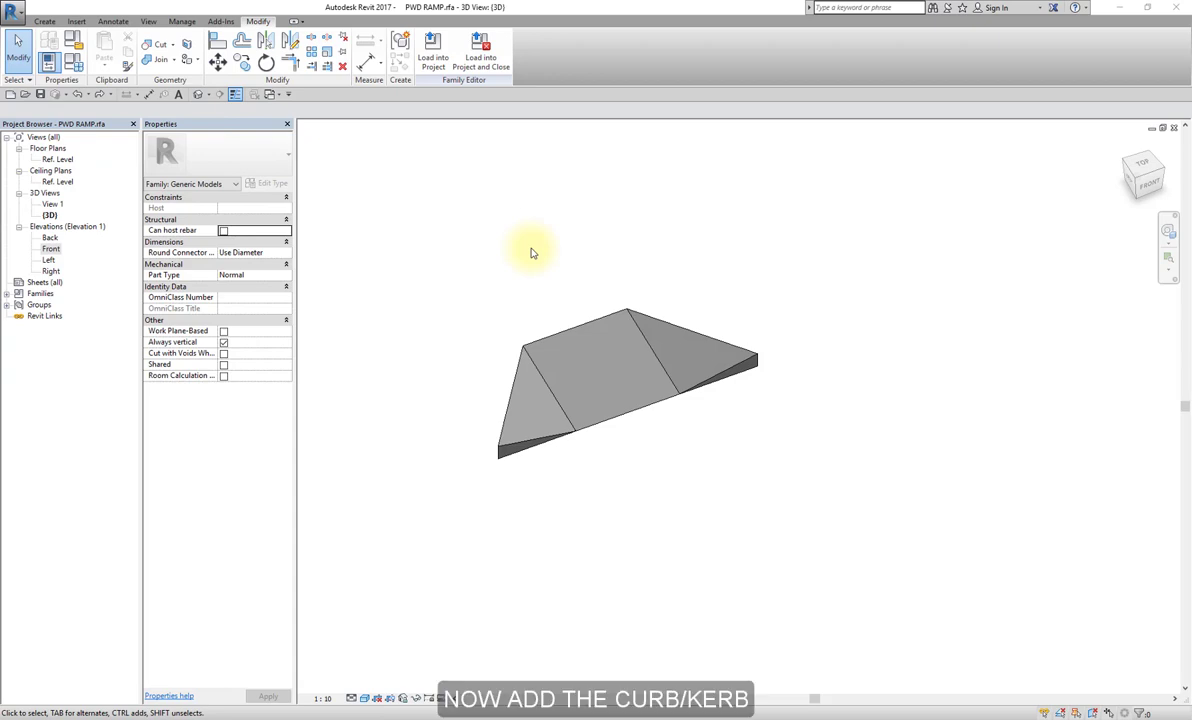
# Step: Start a curb sweep and sketch its path along the ramp slope in Front elevation
pyautogui.click(44, 22)
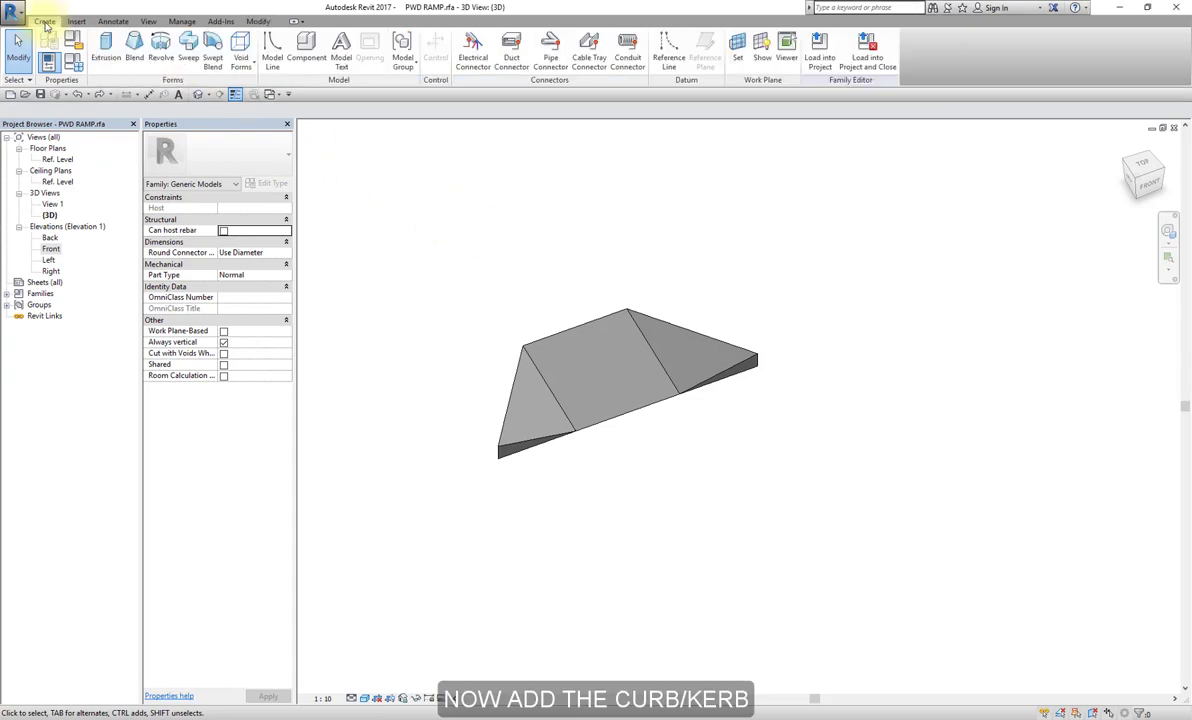
pyautogui.click(178, 55)
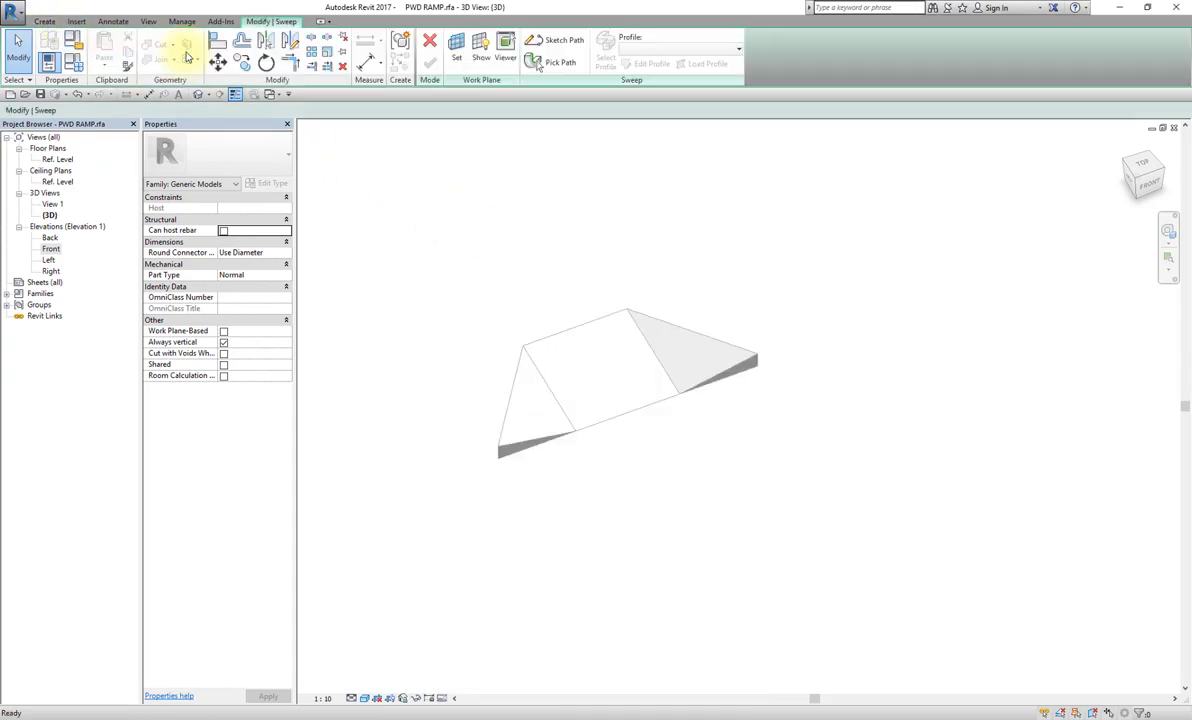
pyautogui.doubleClick(50, 248)
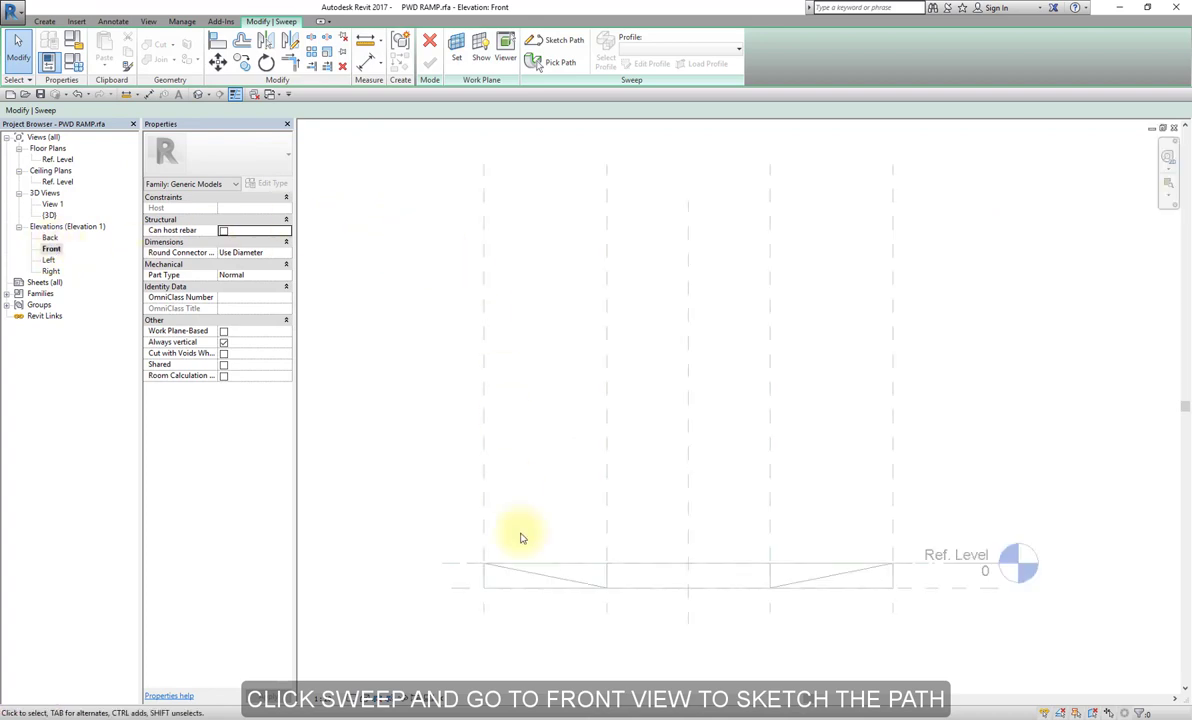
pyautogui.scroll(3, 520, 540)
pyautogui.moveTo(519, 545); pyautogui.dragTo(572, 393, button='middle')
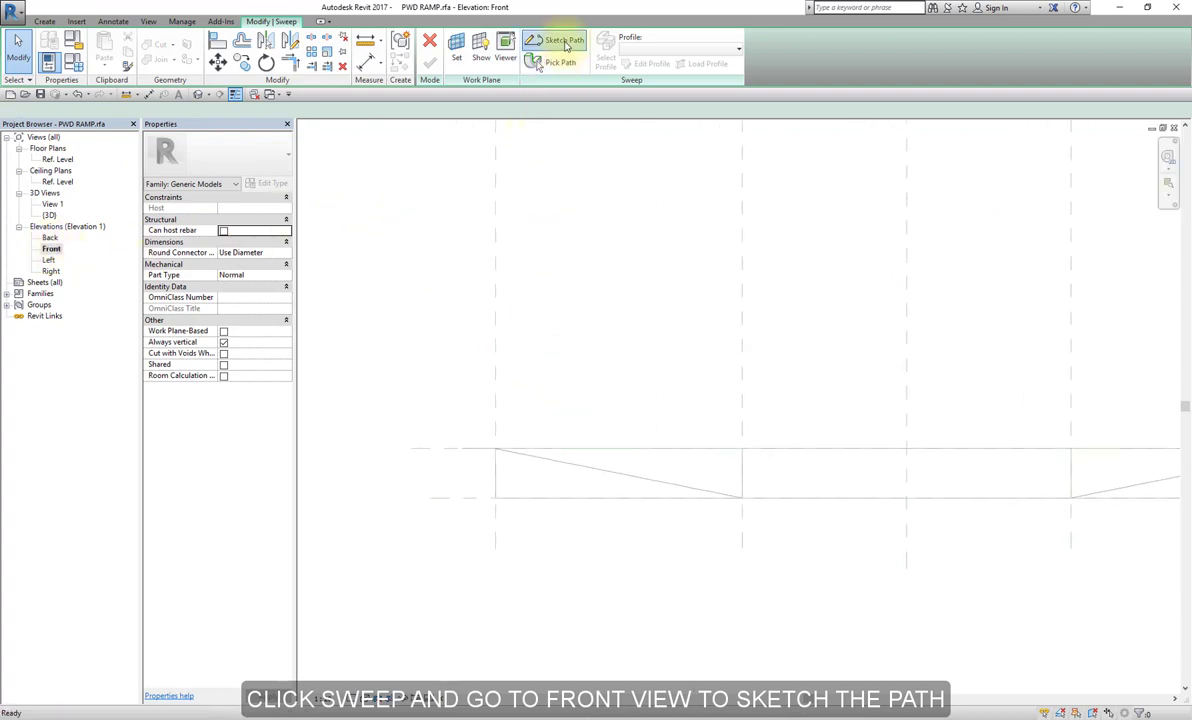
pyautogui.click(566, 46)
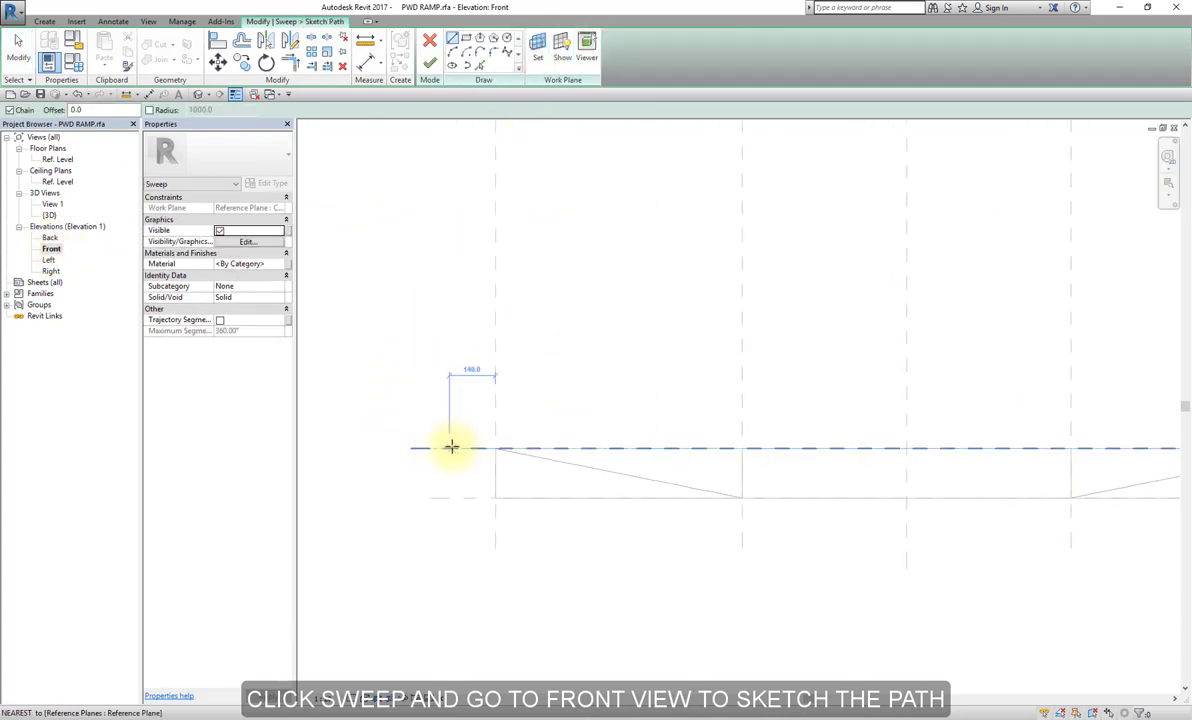
pyautogui.click(495, 448)
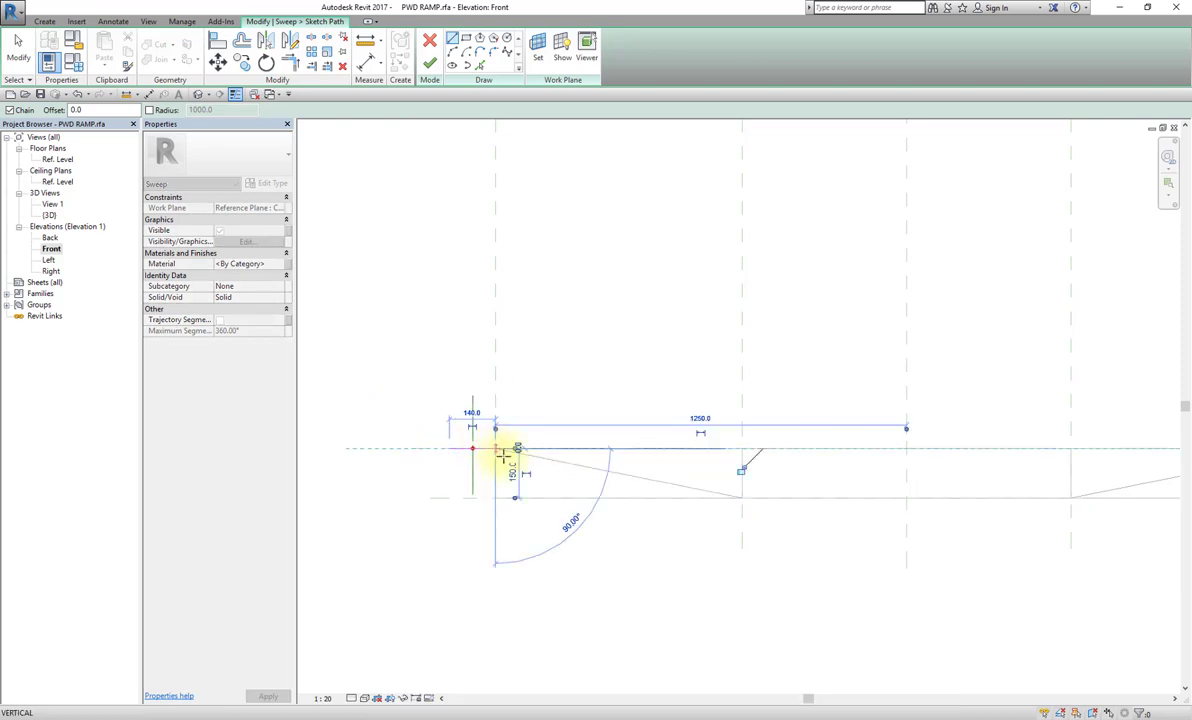
pyautogui.click(739, 496)
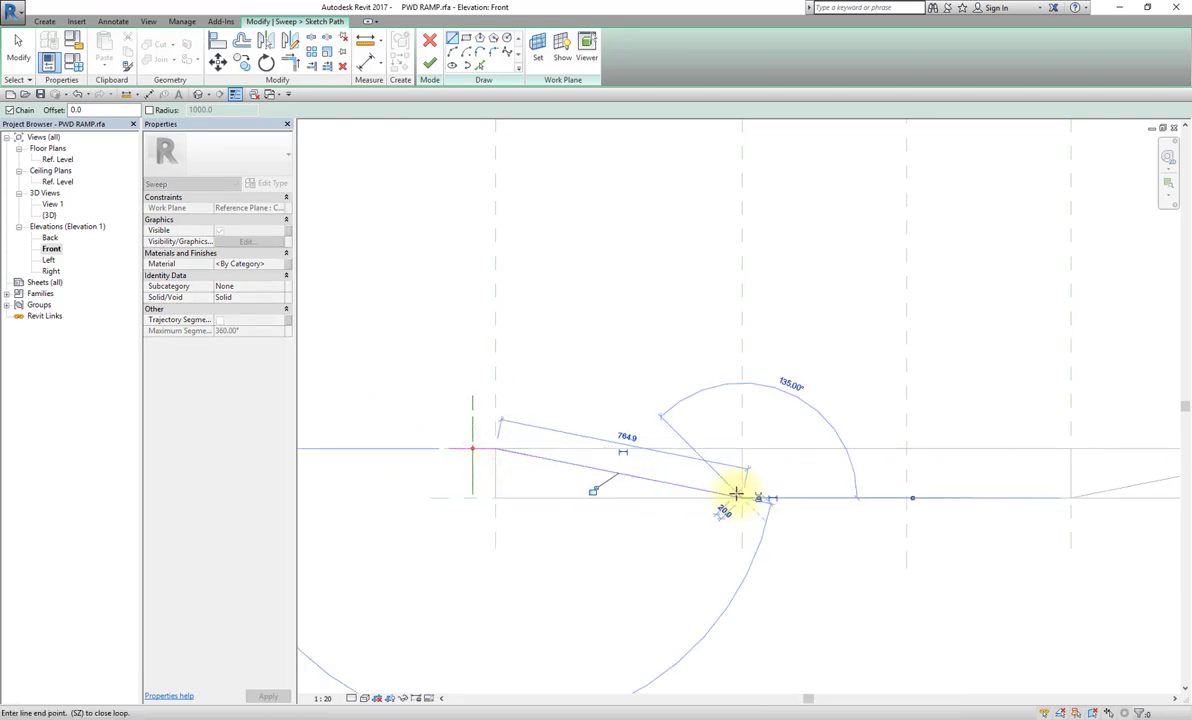
pyautogui.press('Escape')
pyautogui.press('Escape')
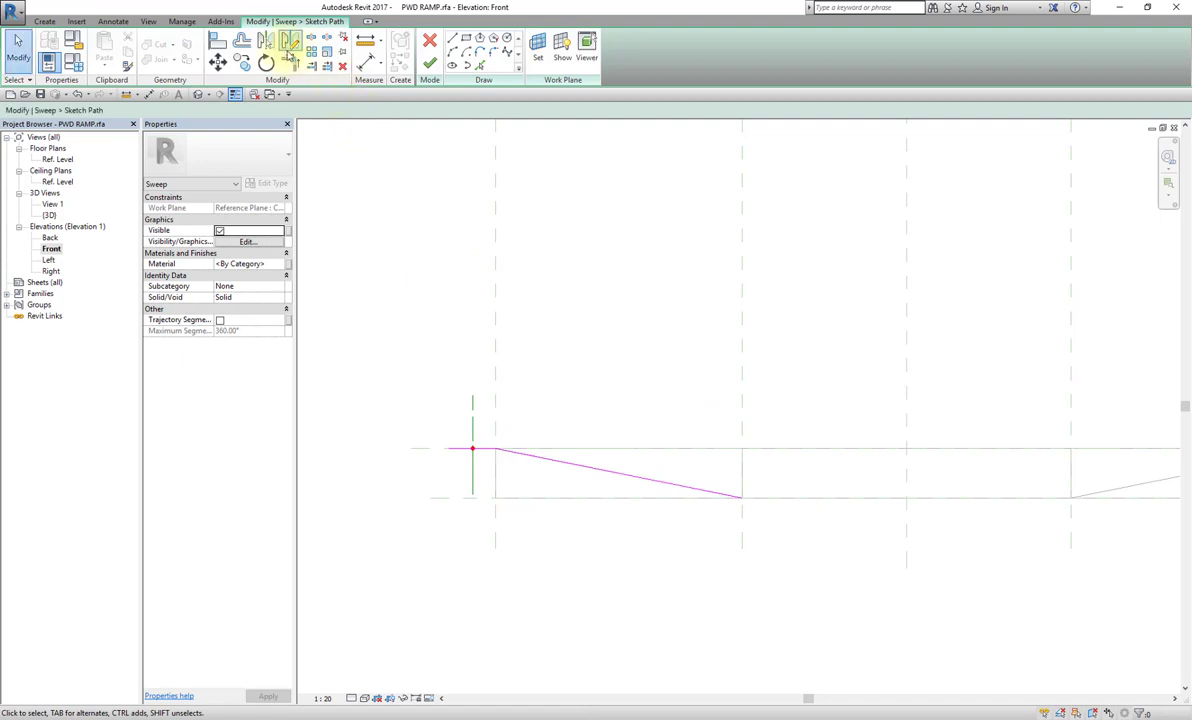
# Step: Align and lock the path to the reference plane and add a 140 offset dimension
pyautogui.click(217, 41)
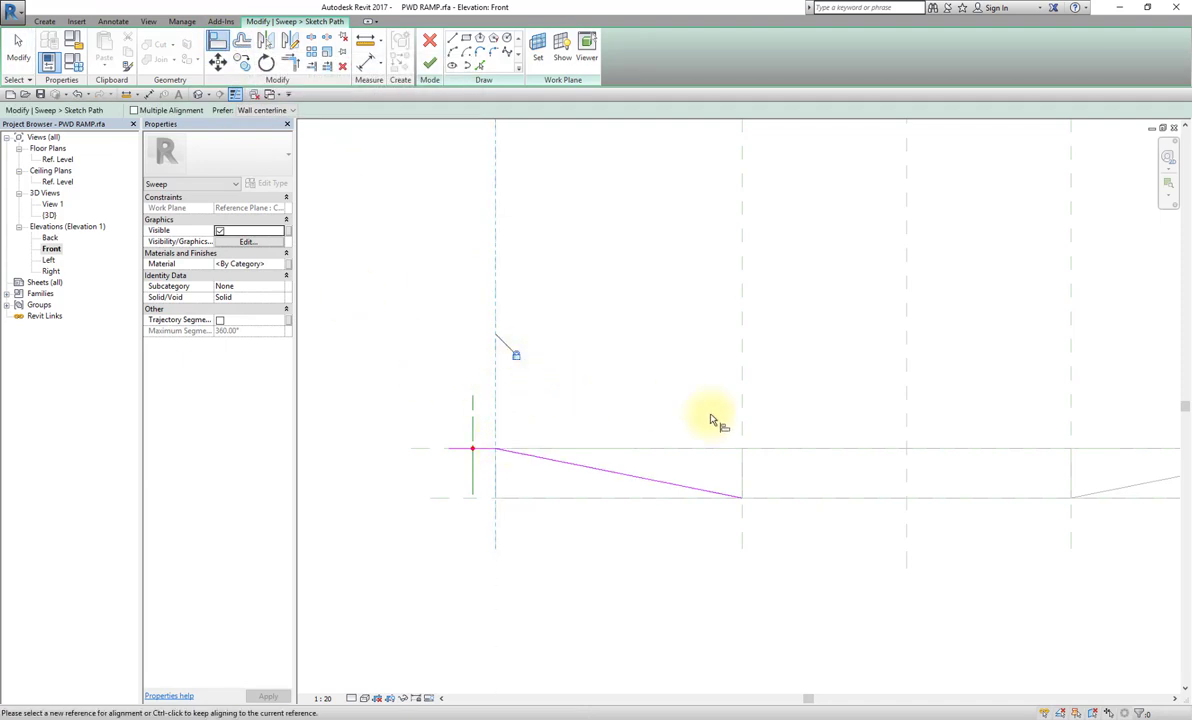
pyautogui.click(745, 412)
pyautogui.click(762, 497)
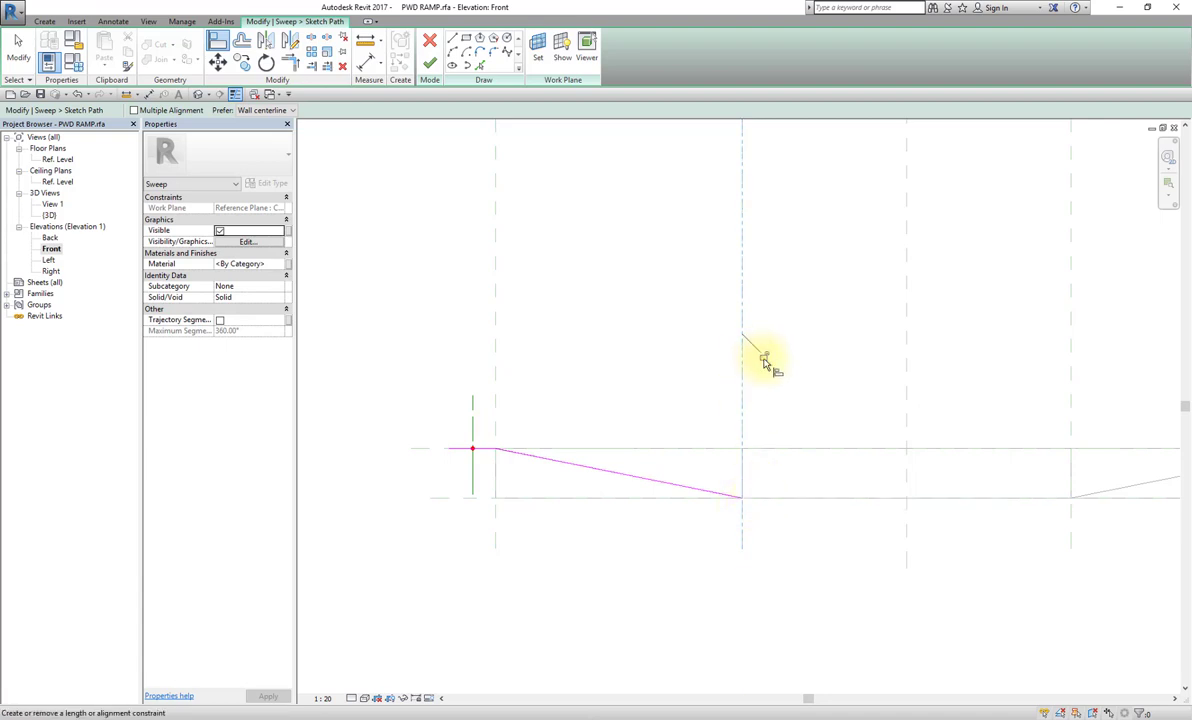
pyautogui.click(365, 64)
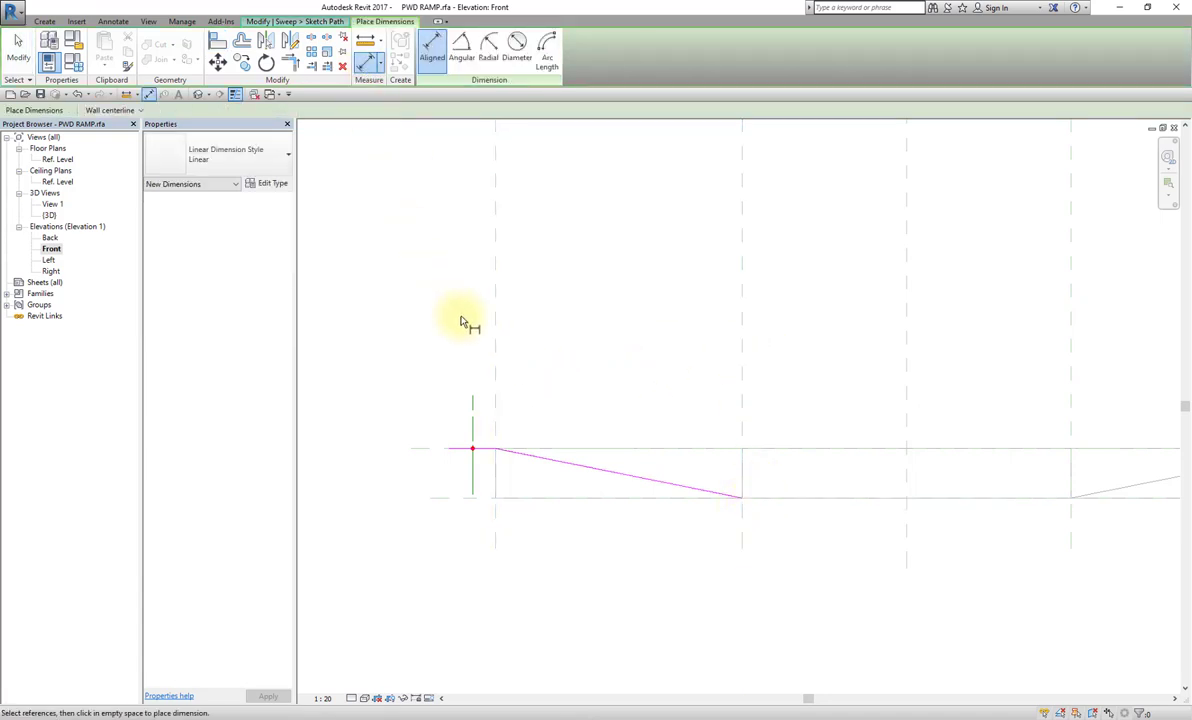
pyautogui.click(452, 452)
pyautogui.click(495, 452)
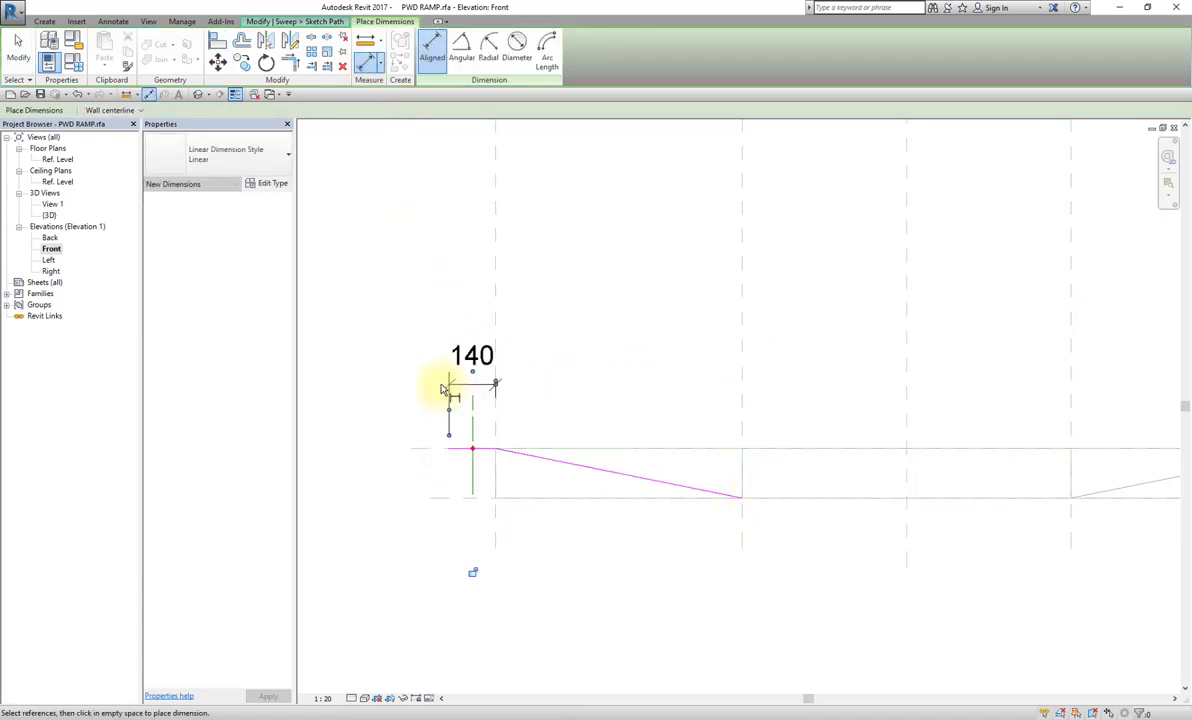
pyautogui.click(447, 394)
pyautogui.press('Escape')
pyautogui.press('Escape')
# Step: Label the 140 dimension Floor Thickness and finish the sweep path
pyautogui.click(472, 383)
pyautogui.click(492, 62)
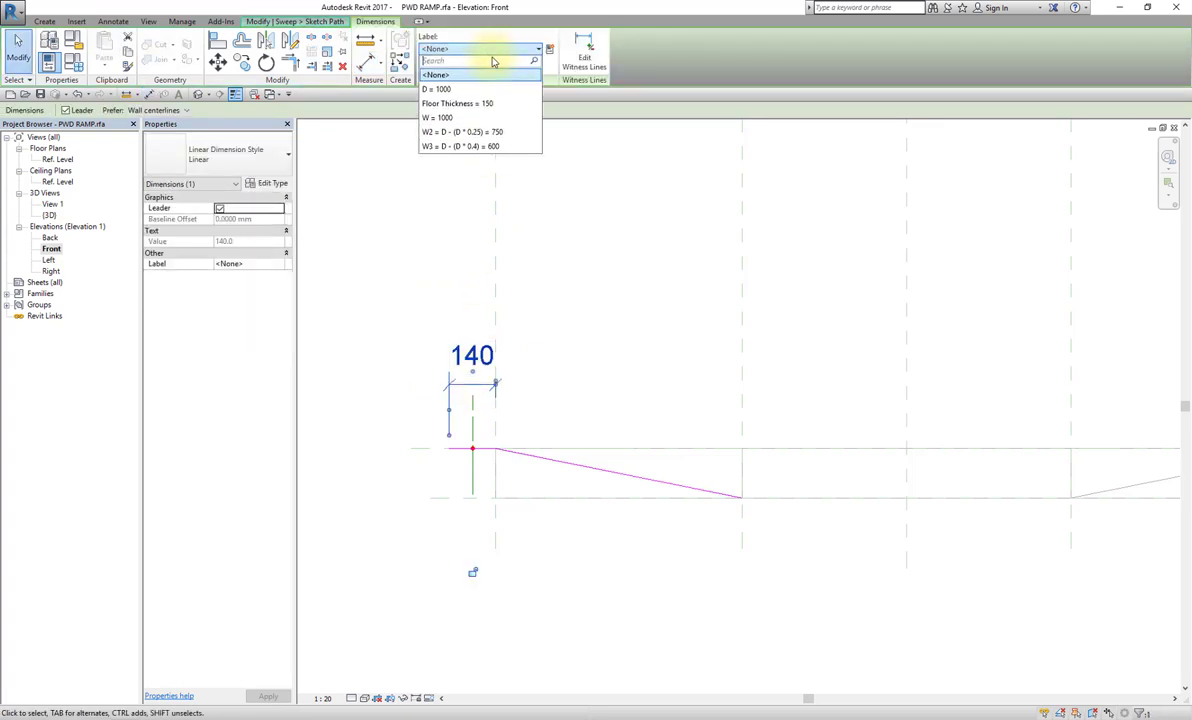
pyautogui.click(468, 104)
pyautogui.click(610, 287)
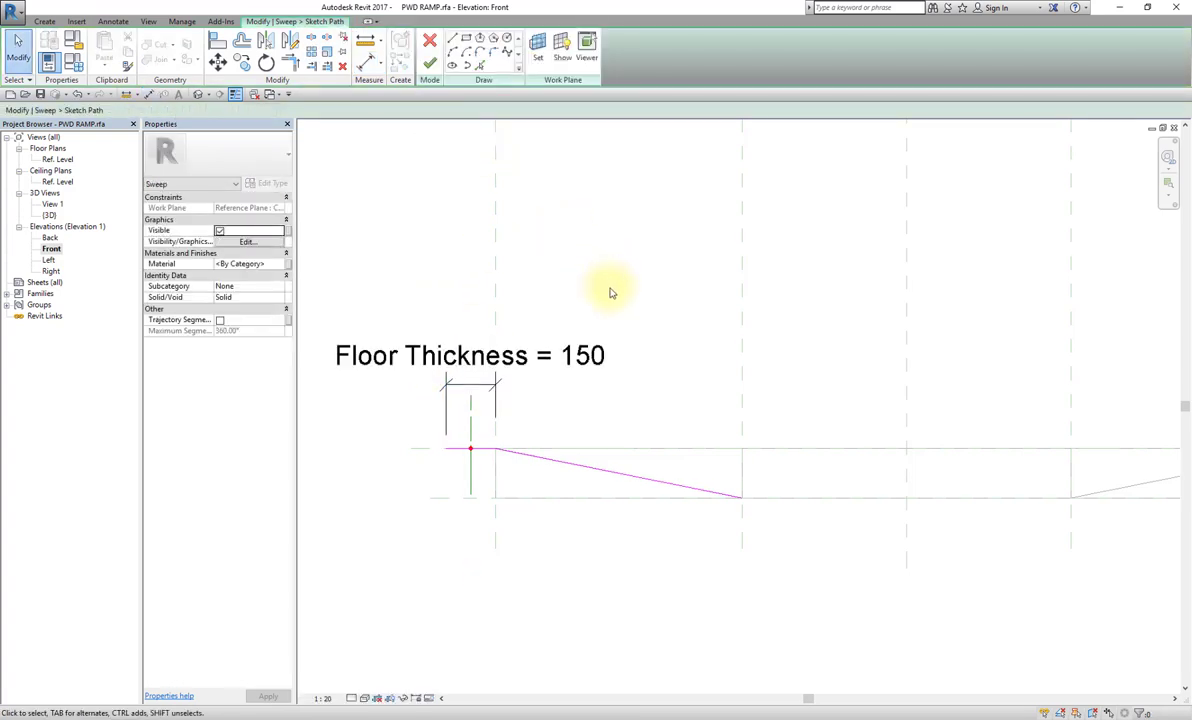
pyautogui.scroll(-2, 605, 280)
pyautogui.click(430, 66)
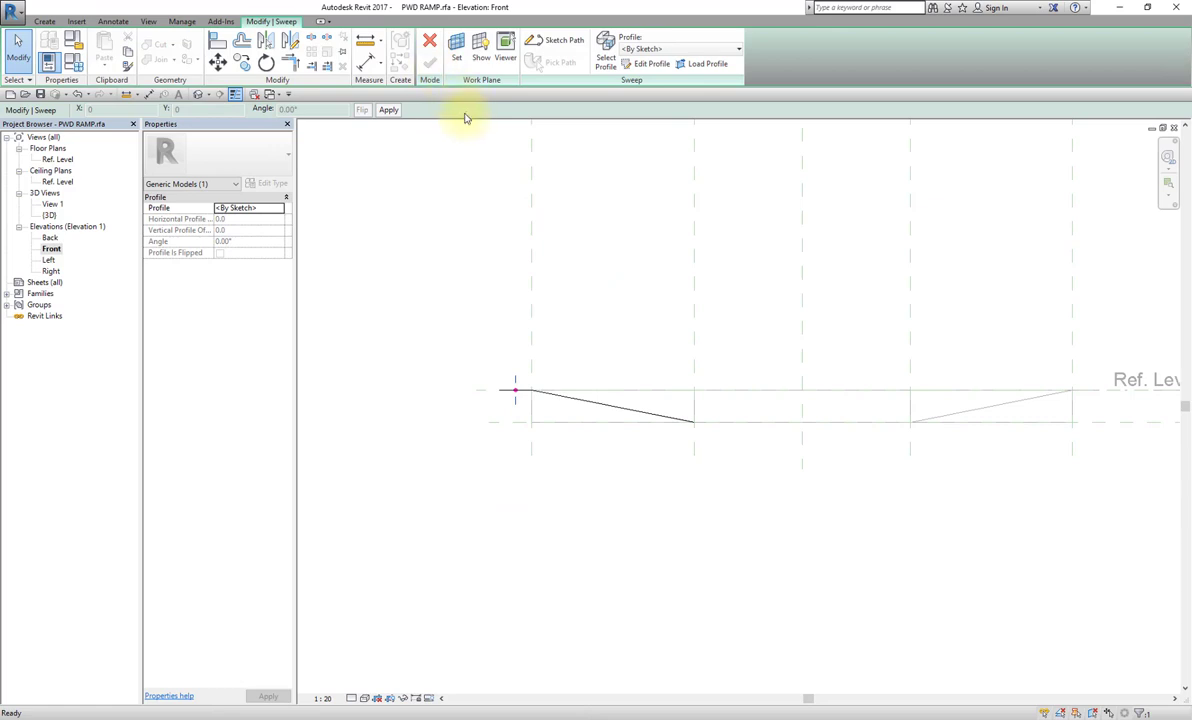
# Step: In 3D, edit the sweep profile and draw a rectangular curb profile at the path's start
pyautogui.click(190, 95)
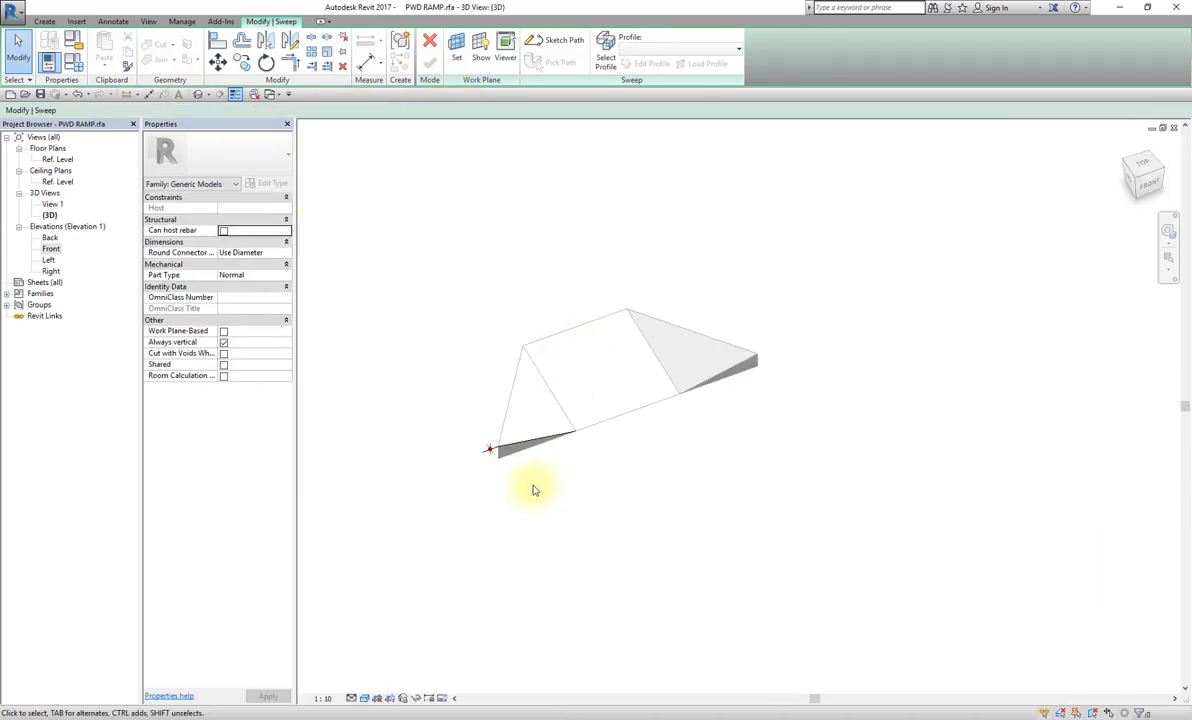
pyautogui.scroll(2, 525, 485)
pyautogui.scroll(2, 515, 470)
pyautogui.scroll(2, 553, 404)
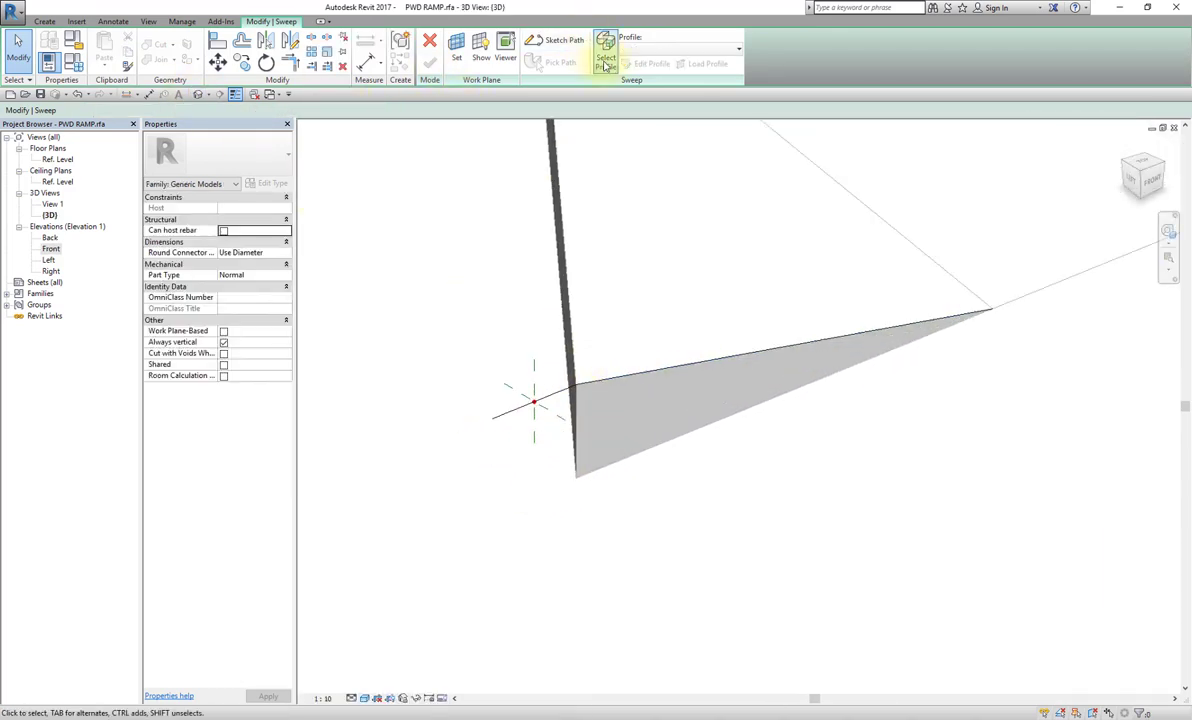
pyautogui.click(605, 63)
pyautogui.click(645, 65)
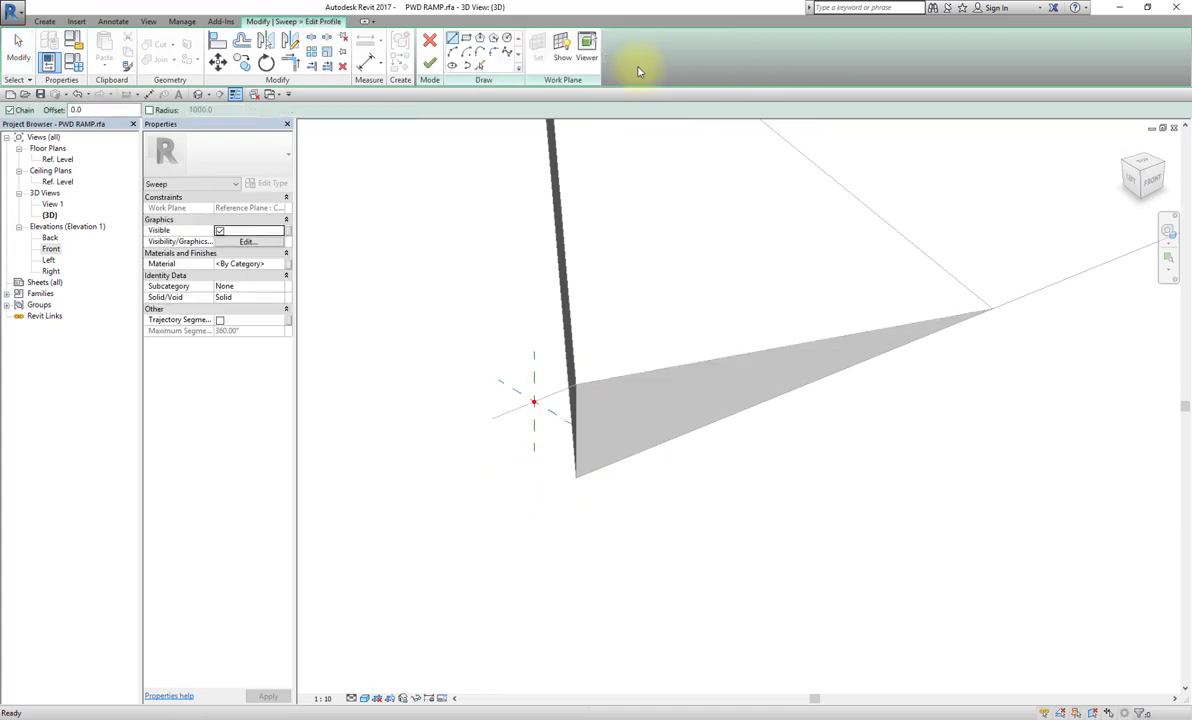
pyautogui.click(466, 40)
pyautogui.scroll(1, 551, 399)
pyautogui.scroll(1, 519, 410)
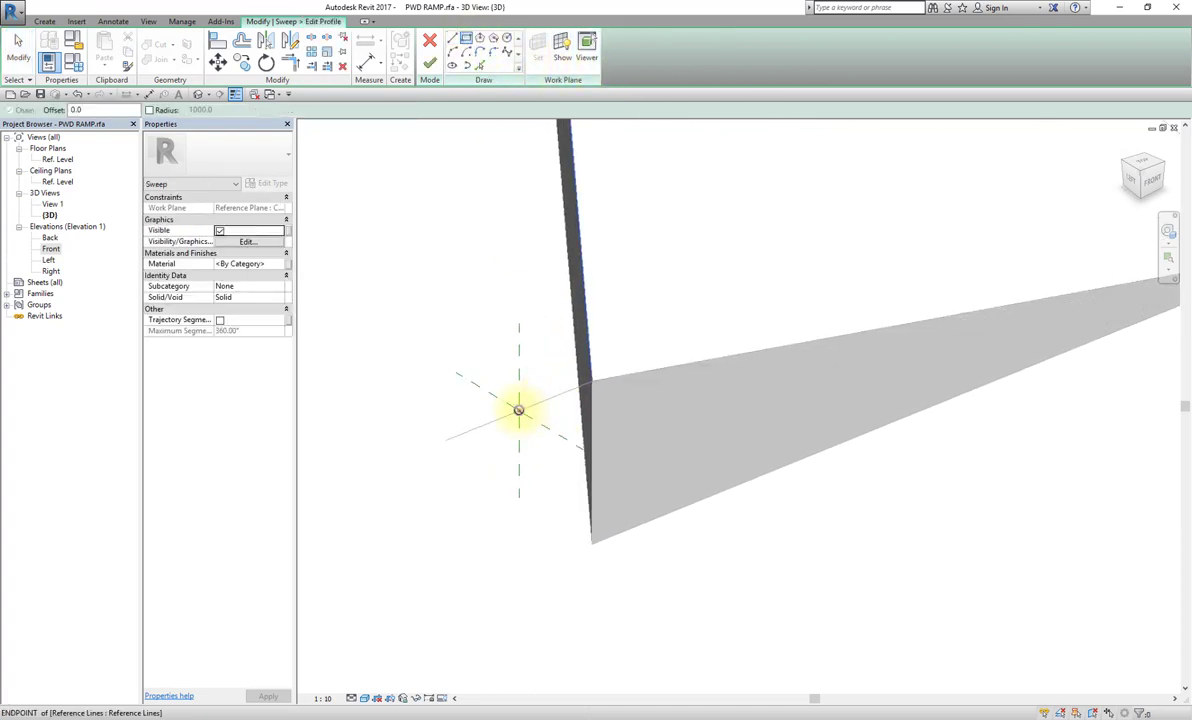
pyautogui.click(519, 410)
pyautogui.click(590, 582)
pyautogui.moveTo(678, 522); pyautogui.dragTo(677, 414, button='middle')
pyautogui.press('Escape')
# Step: Dimension the profile's 120 side and start creating a new parameter for it
pyautogui.press('d')
pyautogui.press('i')
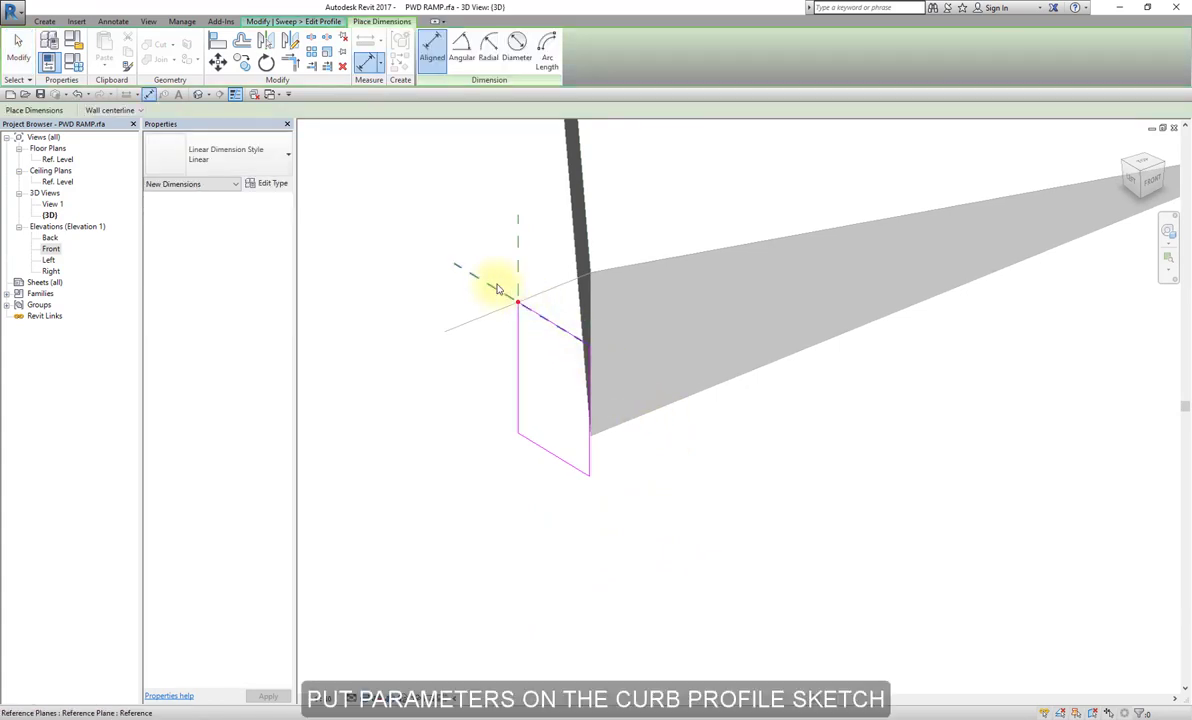
pyautogui.click(500, 290)
pyautogui.click(565, 455)
pyautogui.click(425, 462)
pyautogui.press('Escape')
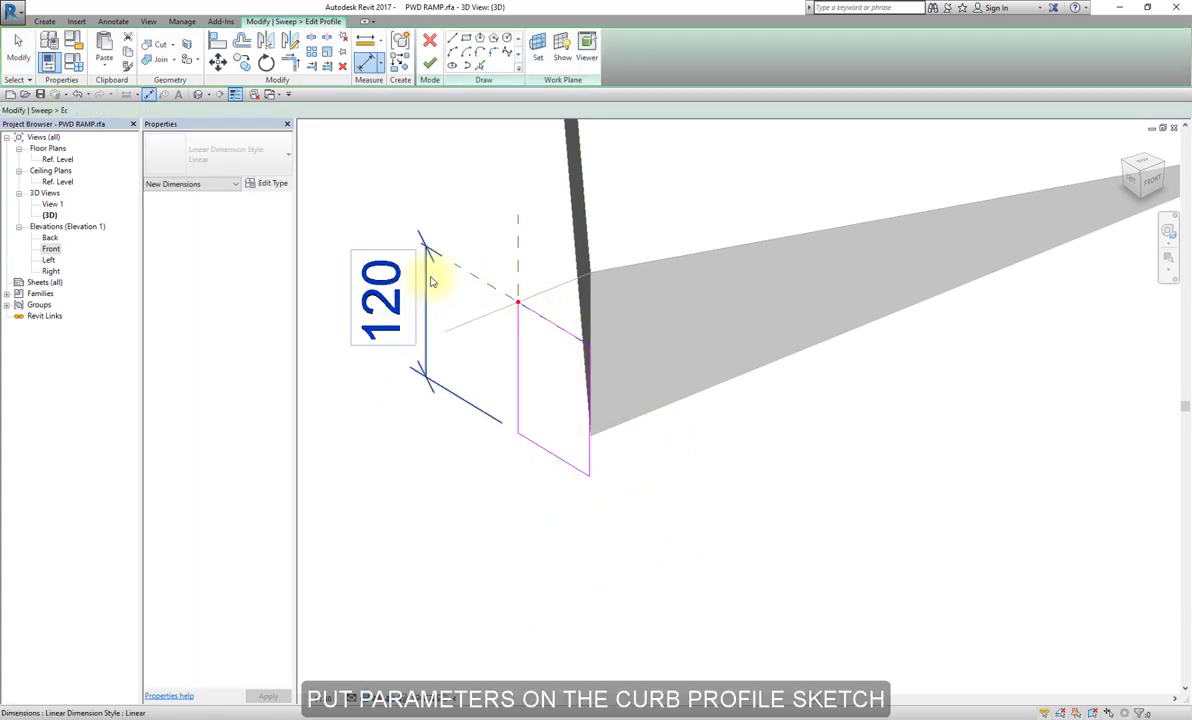
pyautogui.click(440, 268)
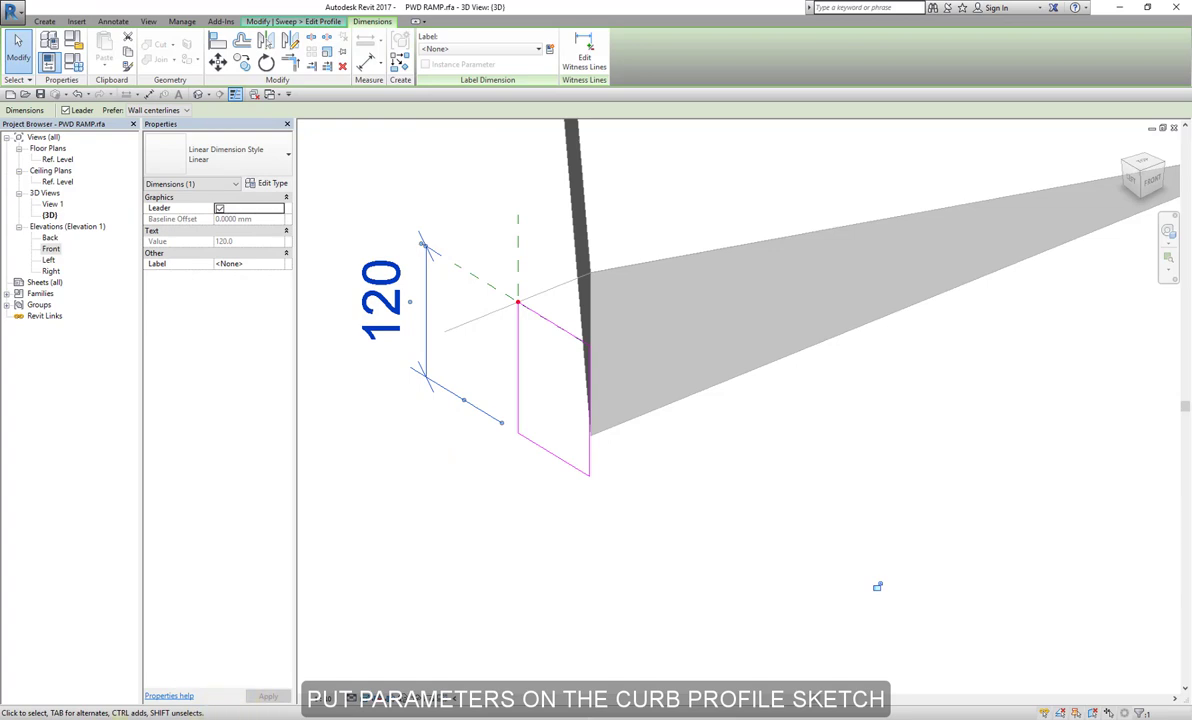
pyautogui.click(549, 48)
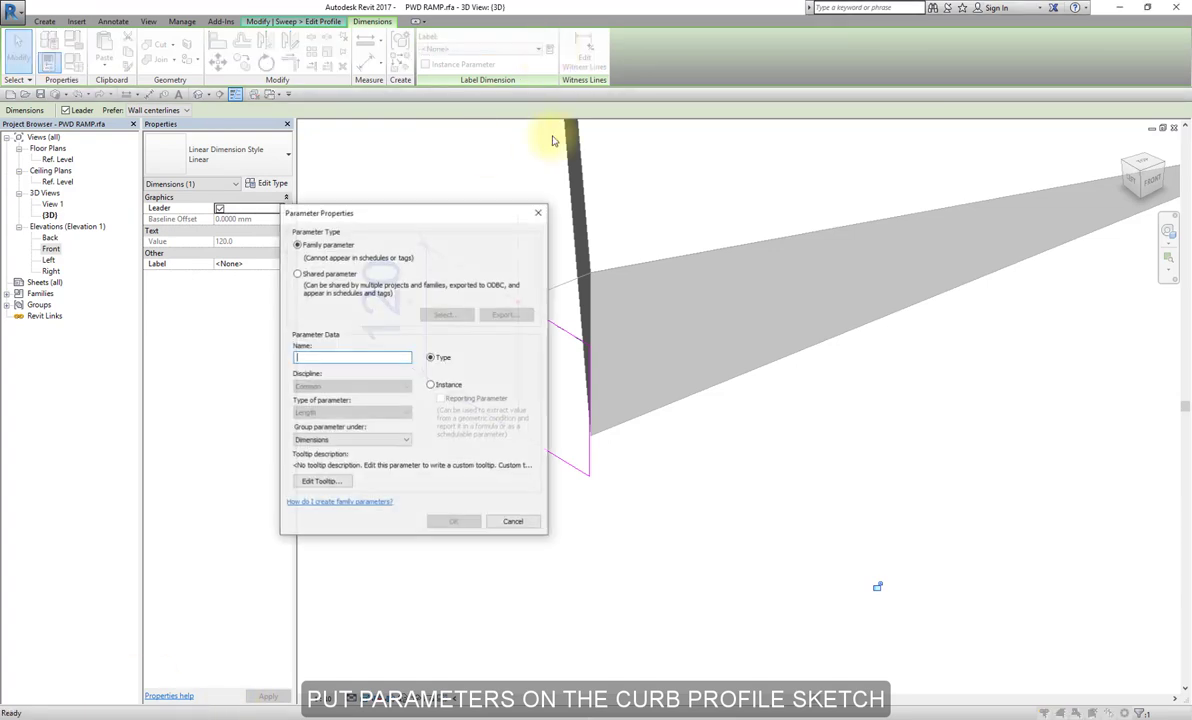
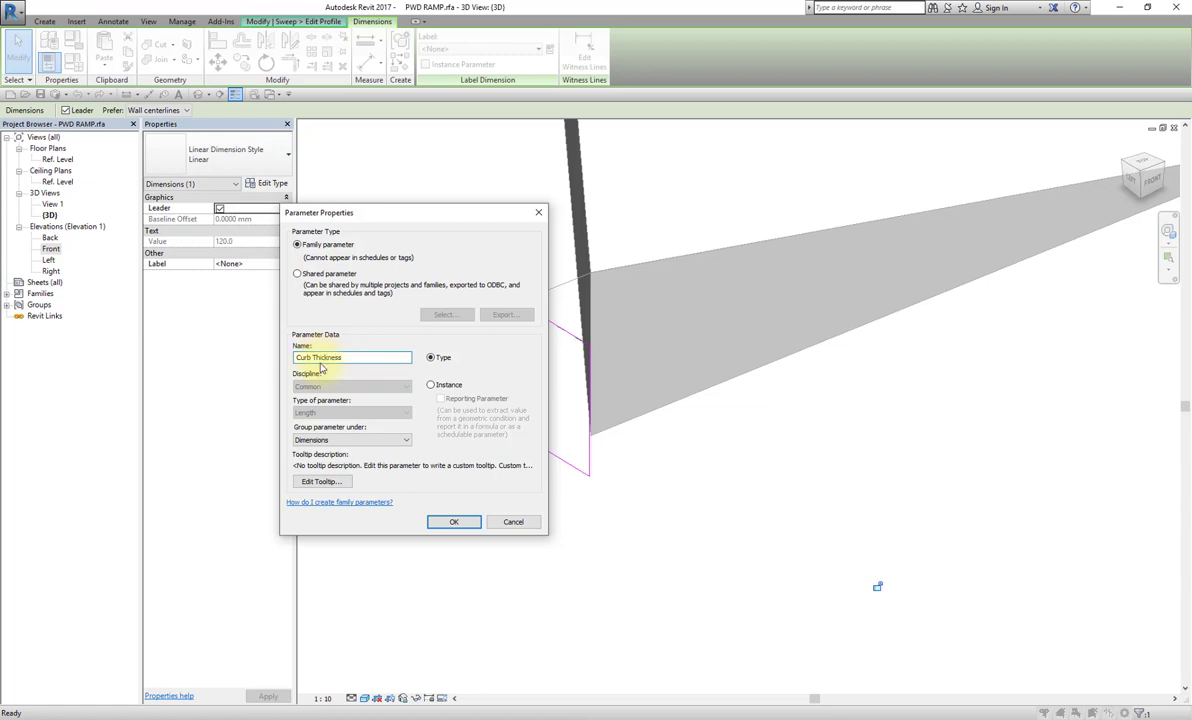
# Step: Cancel the Curb Thickness parameter and label the 120 dimension Floor Thickness instead
pyautogui.click(510, 521)
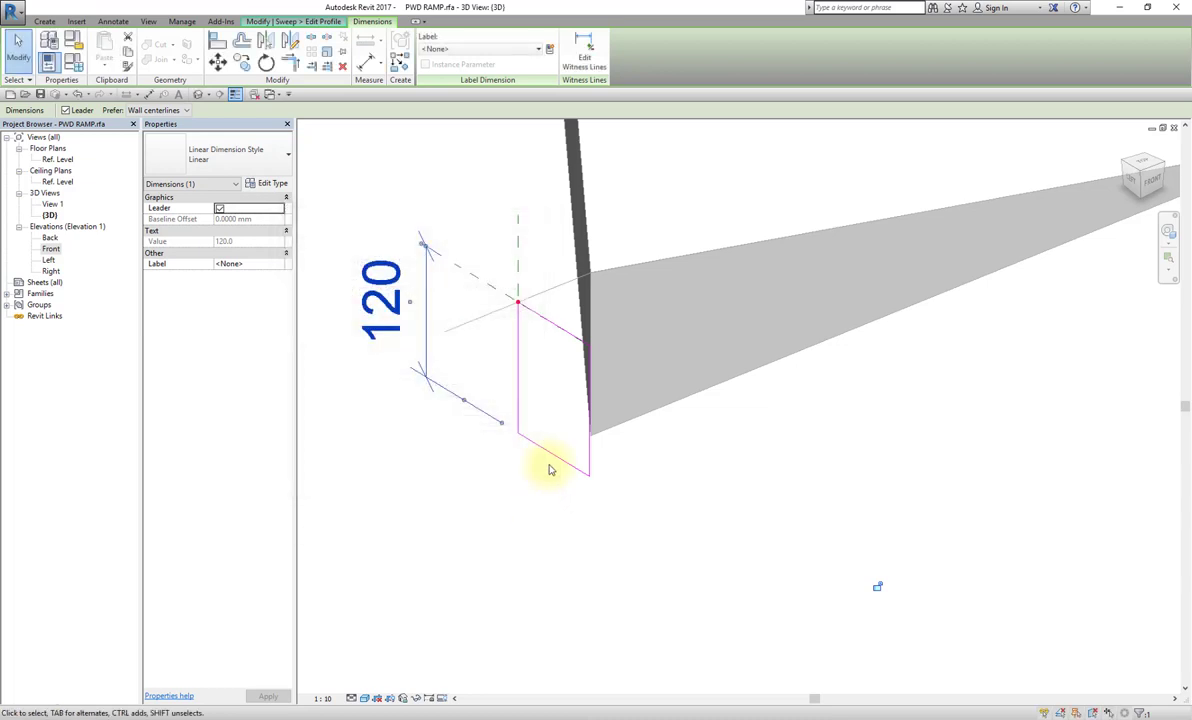
pyautogui.click(470, 49)
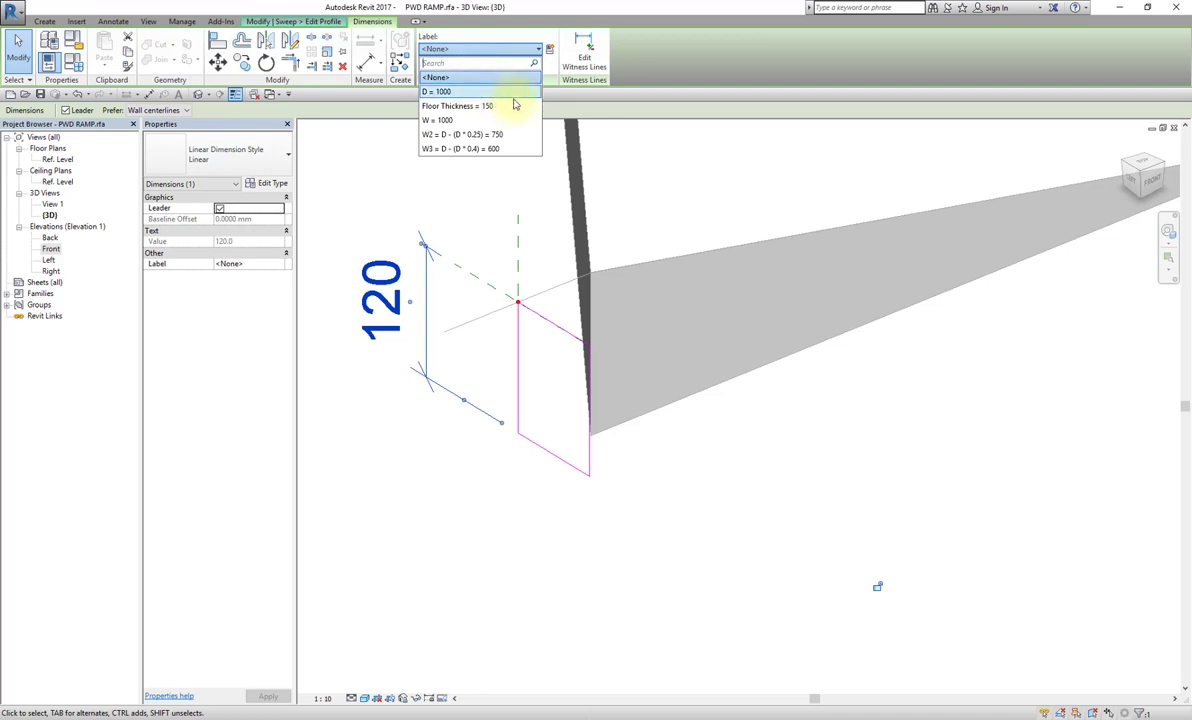
pyautogui.click(506, 106)
pyautogui.click(458, 218)
pyautogui.scroll(-2, 474, 266)
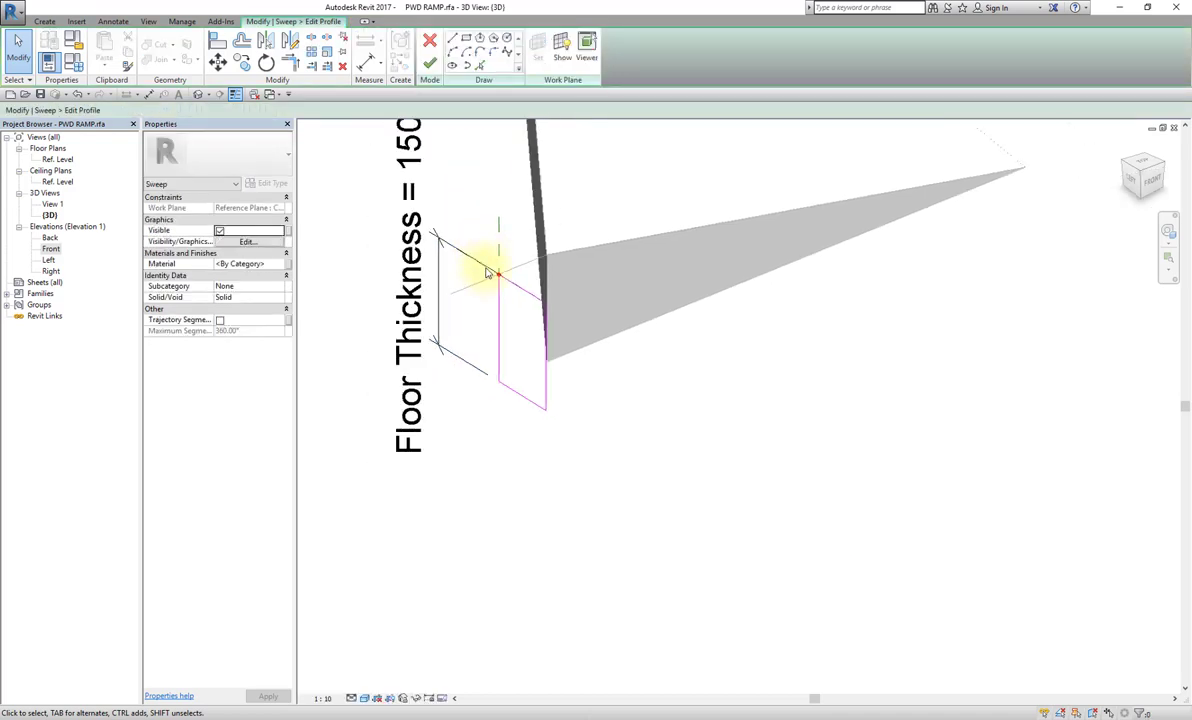
# Step: Add an aligned 90 width dimension below the curb profile
pyautogui.press('d')
pyautogui.press('i')
pyautogui.click(482, 300)
pyautogui.click(526, 415)
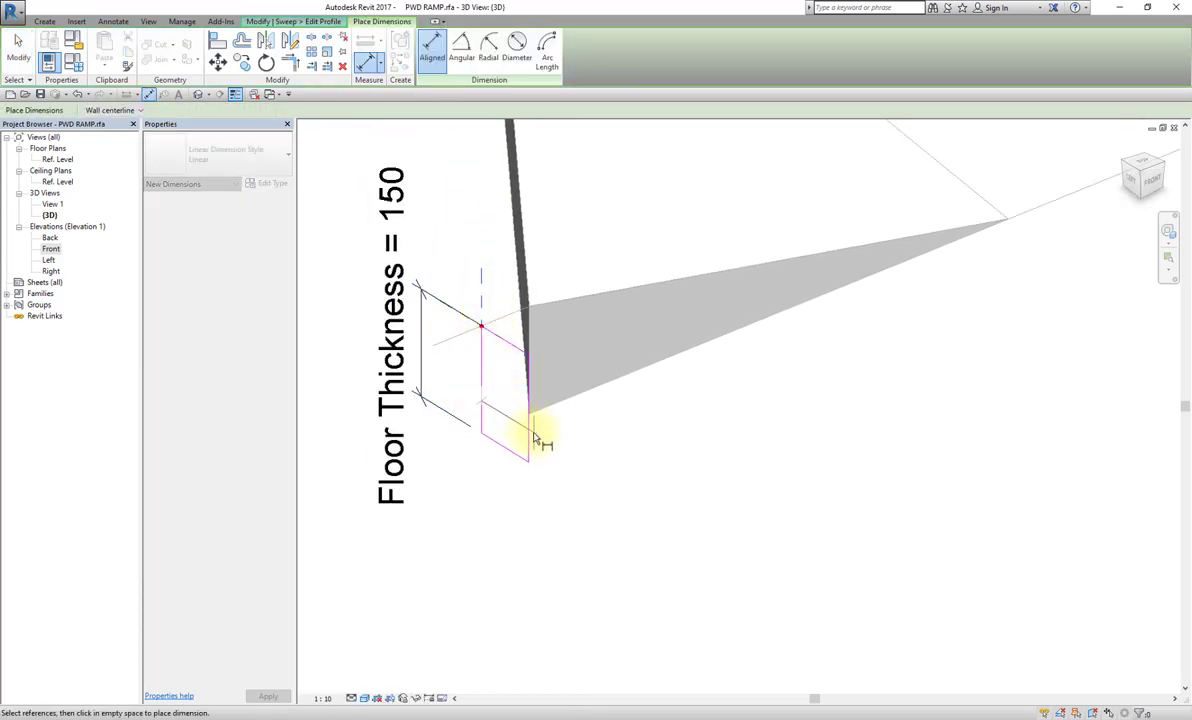
pyautogui.click(537, 558)
pyautogui.press('Escape')
pyautogui.press('Escape')
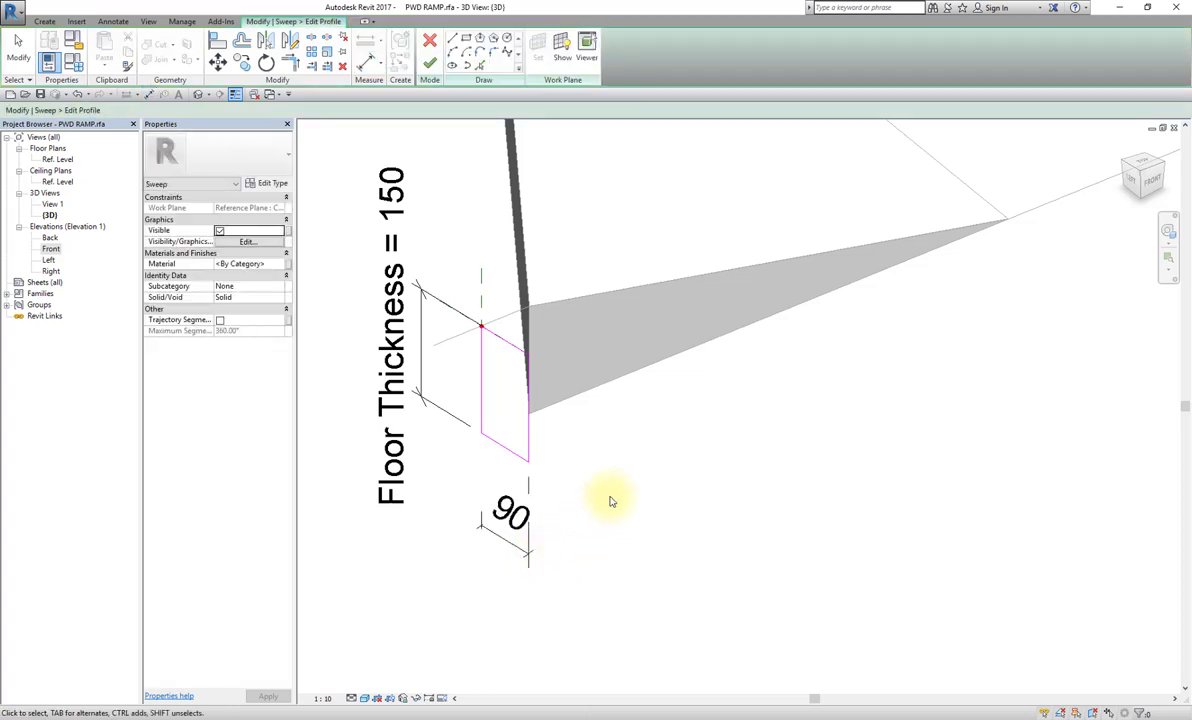
# Step: Label the 90 dimension with a new Curb Width parameter set to 100
pyautogui.click(510, 512)
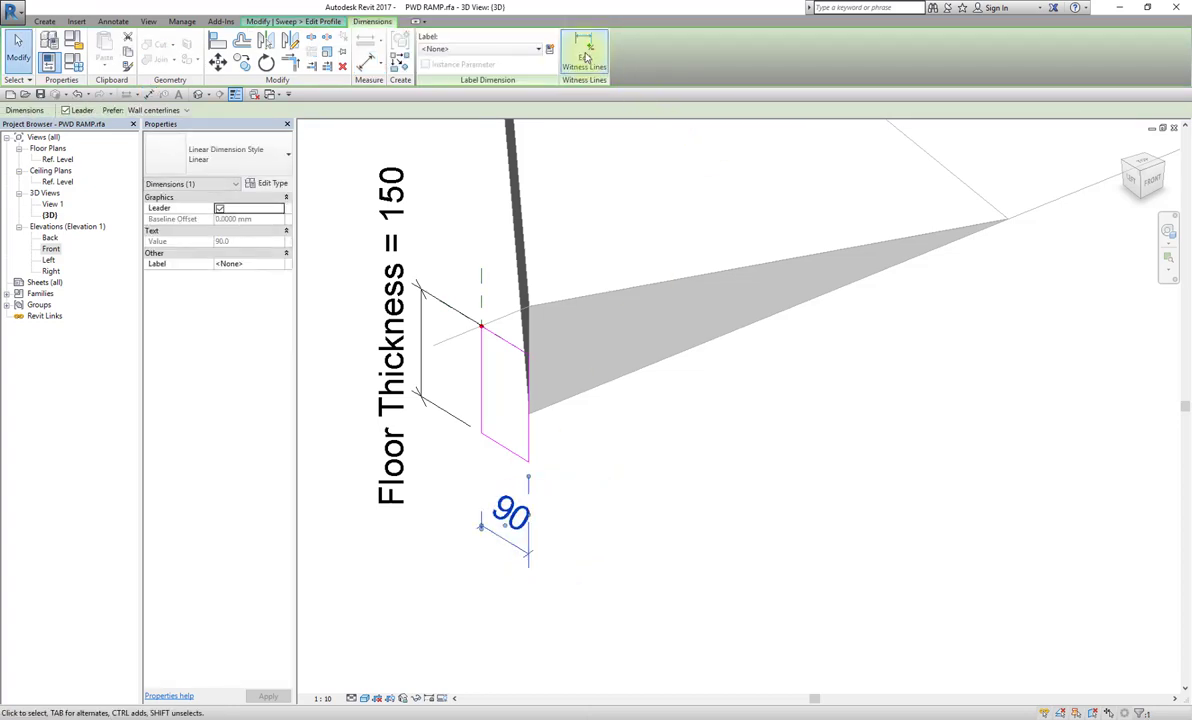
pyautogui.click(549, 50)
pyautogui.write('Curb Width')
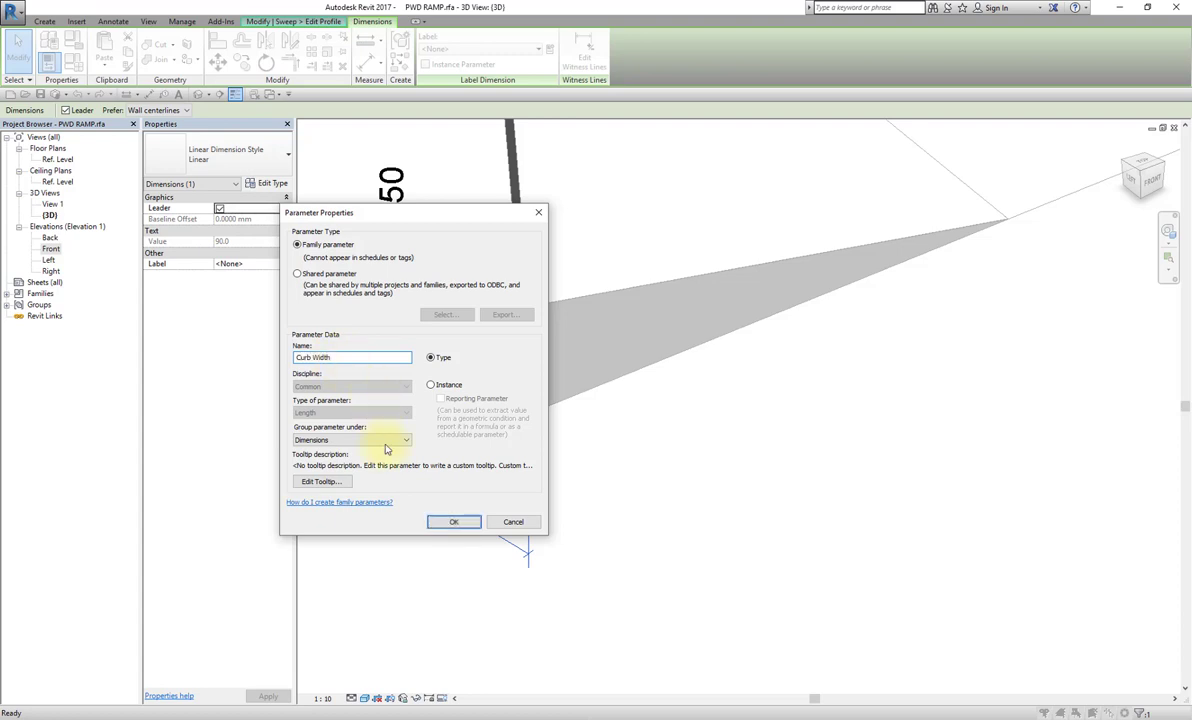
pyautogui.click(451, 522)
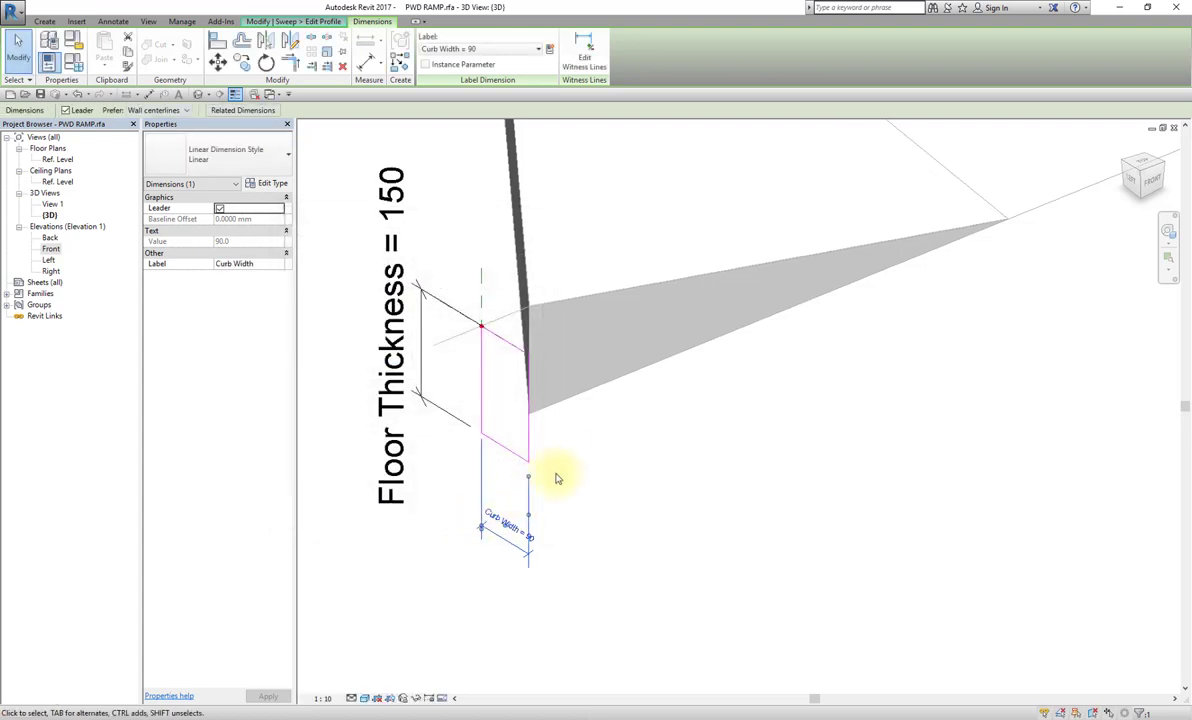
pyautogui.click(524, 533)
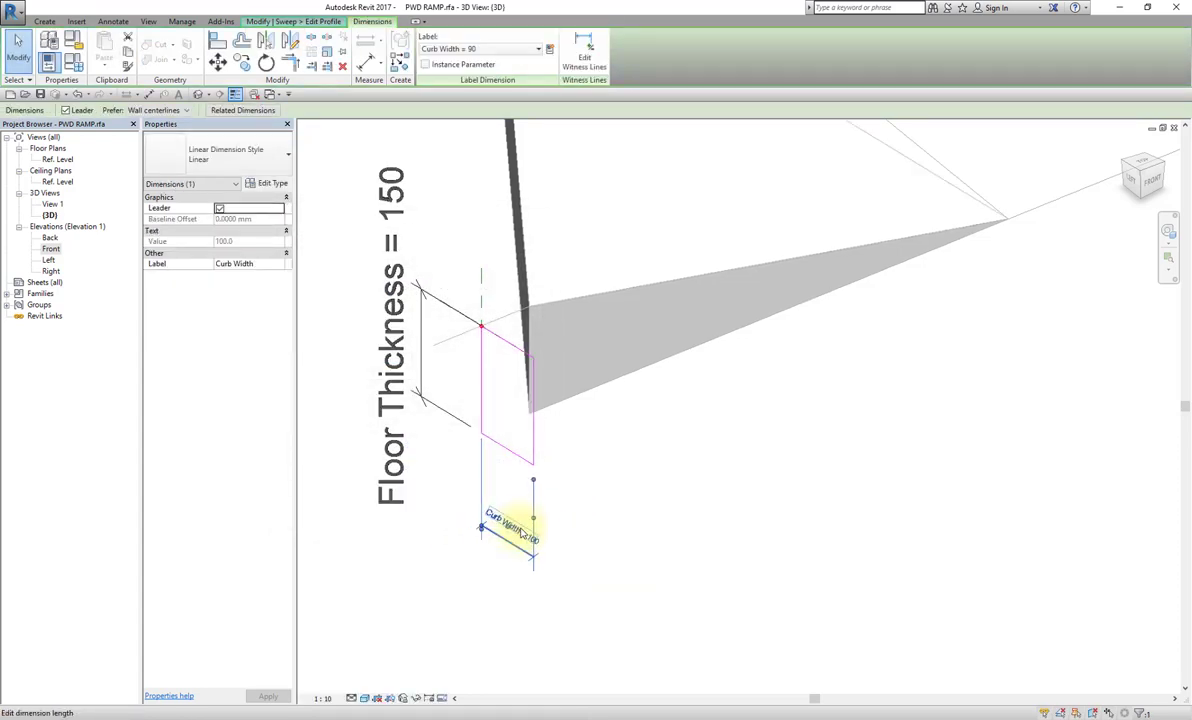
pyautogui.click(532, 160)
# Step: Round the curb profile's top corner with a fillet arc
pyautogui.click(493, 53)
pyautogui.scroll(3, 532, 351)
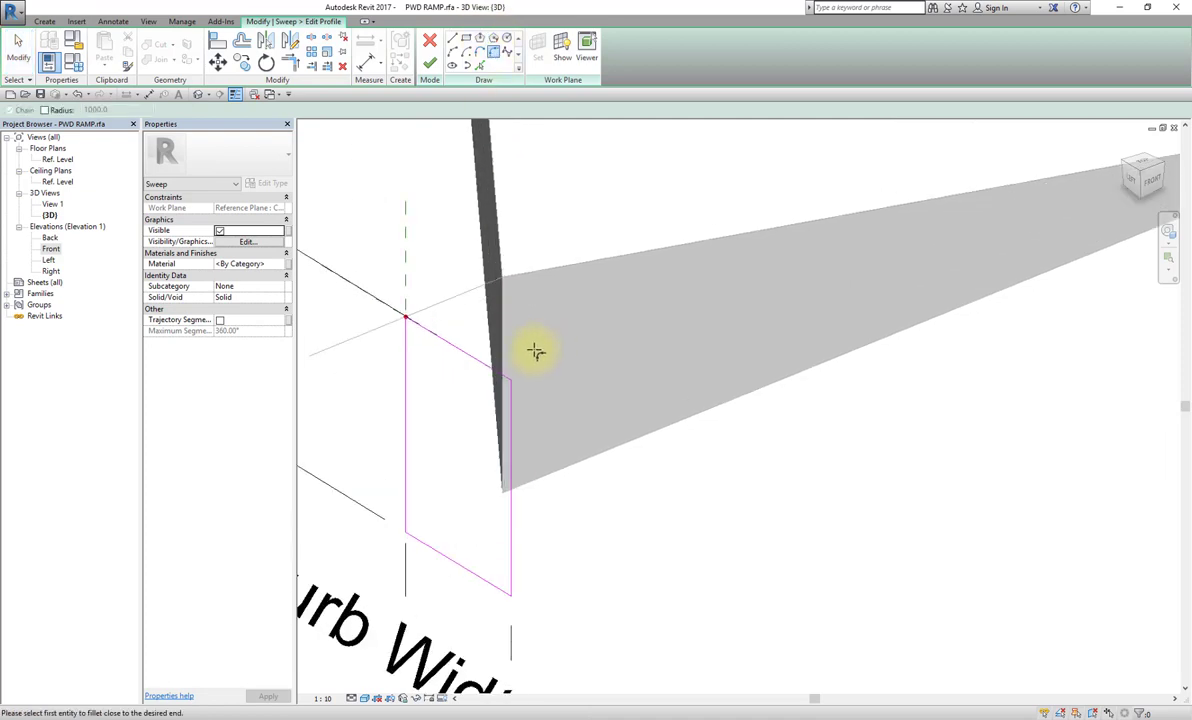
pyautogui.click(488, 360)
pyautogui.click(507, 410)
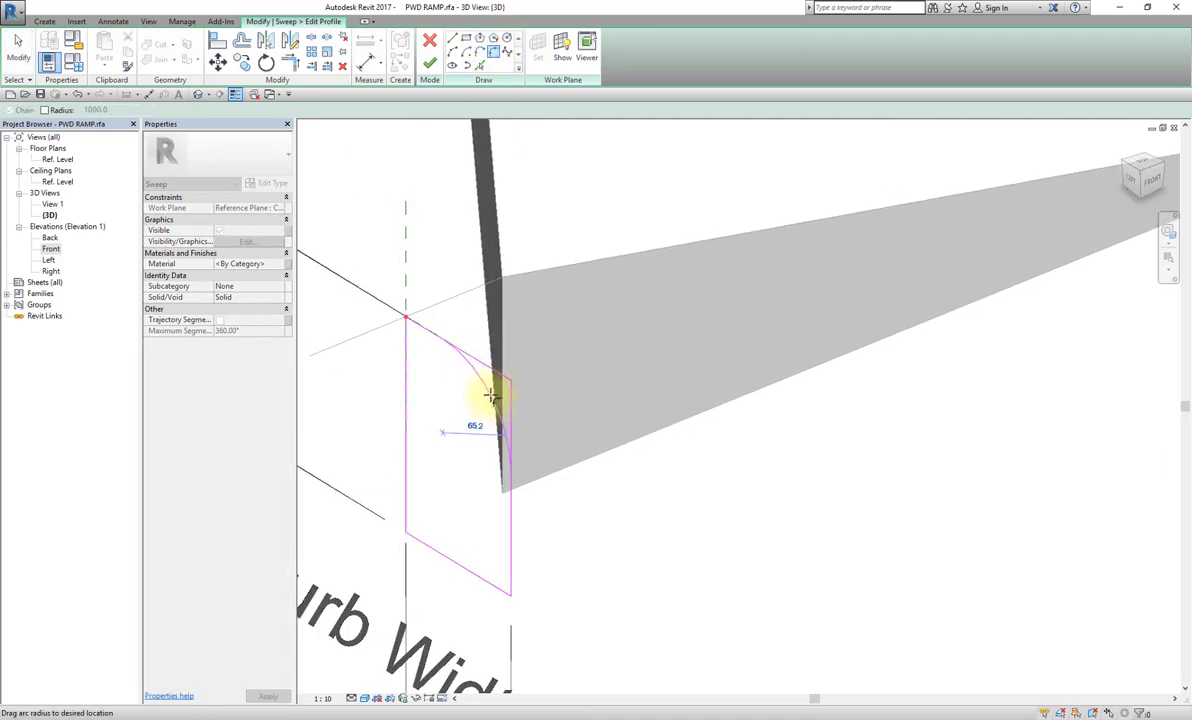
pyautogui.click(492, 396)
pyautogui.press('Escape')
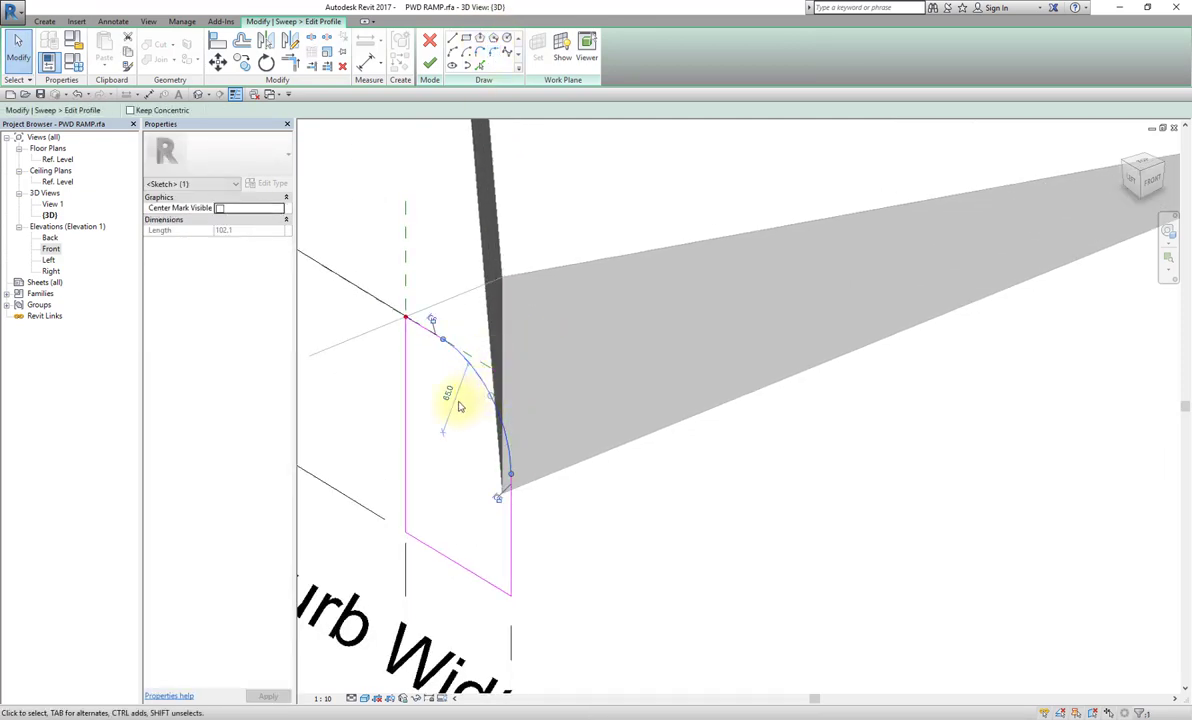
pyautogui.click(456, 370)
# Step: Add a 65 radial dimension to the arc and label it with a new Curb Radius parameter of 30
pyautogui.click(366, 64)
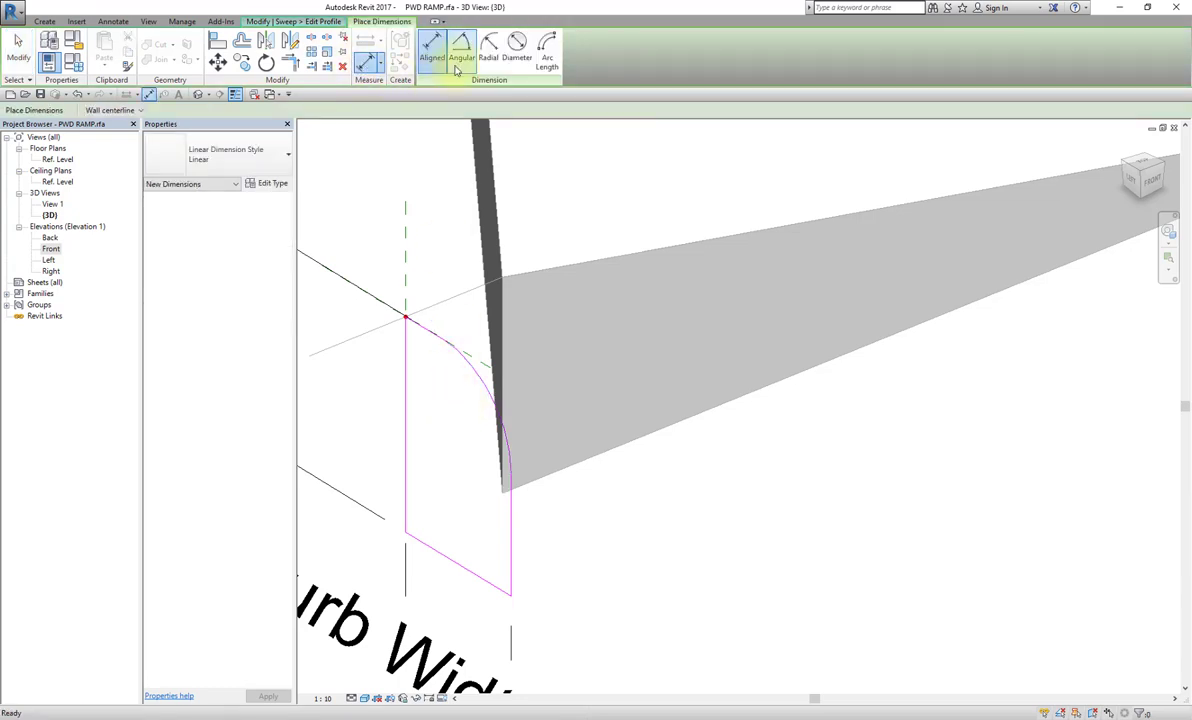
pyautogui.click(461, 45)
pyautogui.click(492, 57)
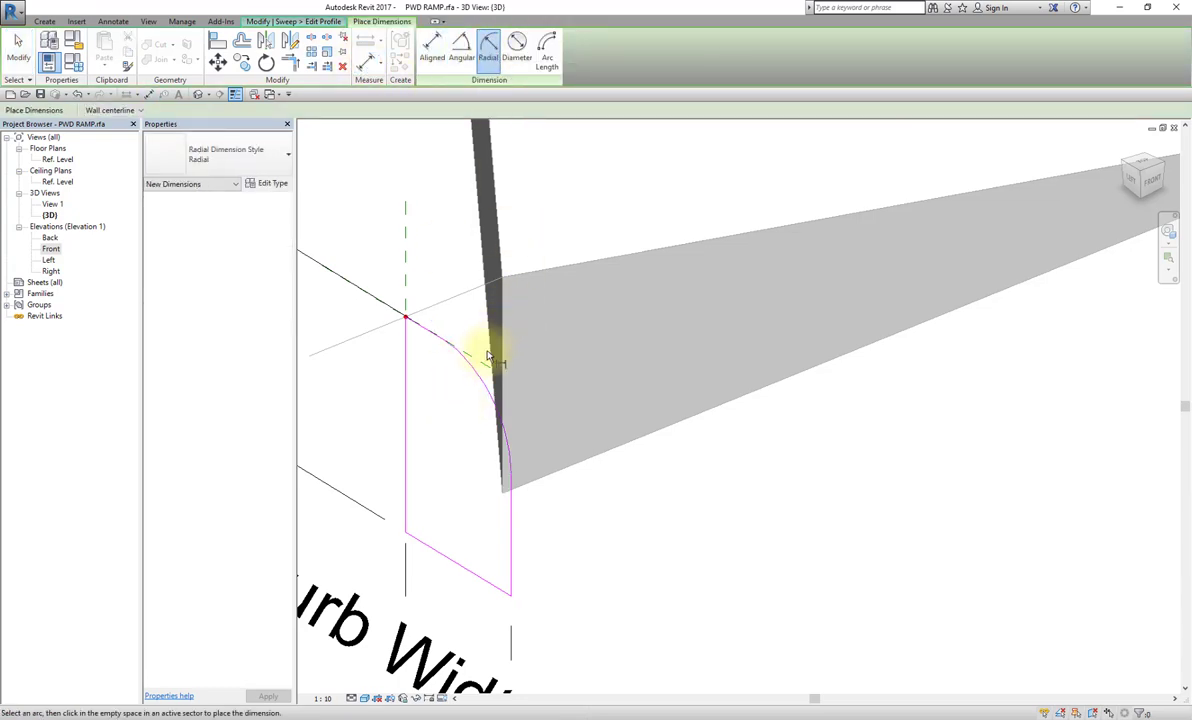
pyautogui.click(487, 348)
pyautogui.click(466, 394)
pyautogui.press('Escape')
pyautogui.press('Escape')
pyautogui.click(465, 407)
pyautogui.write('Curb Radius')
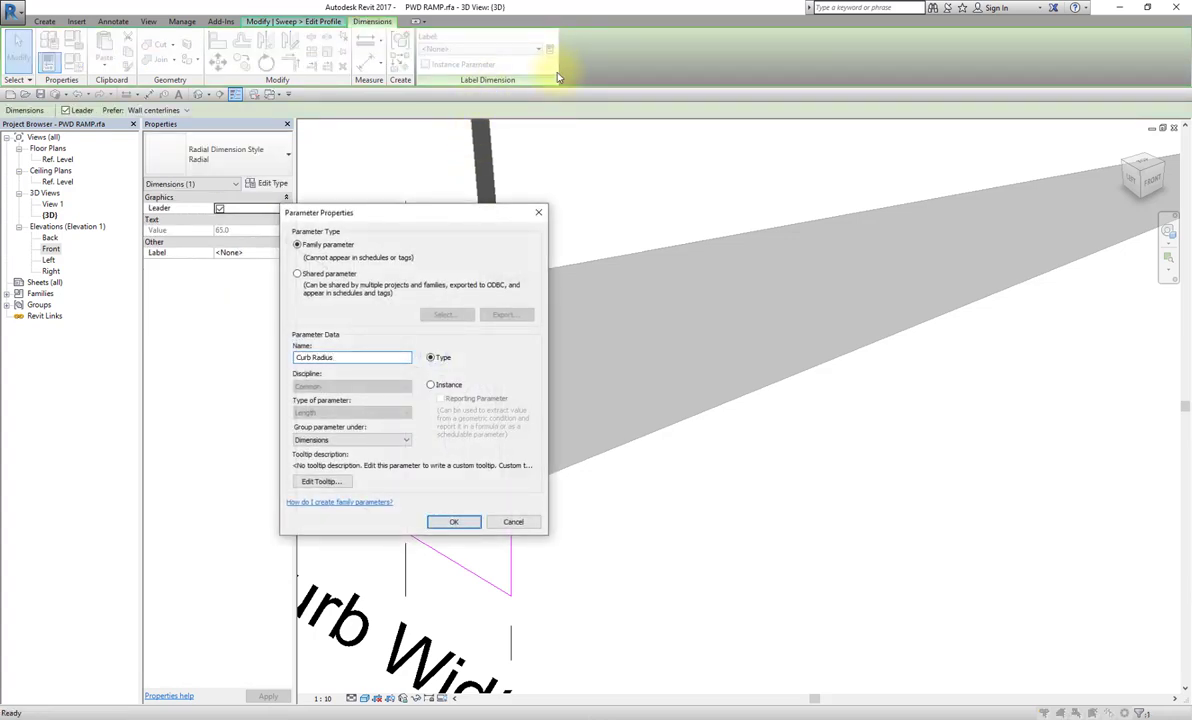
pyautogui.click(447, 524)
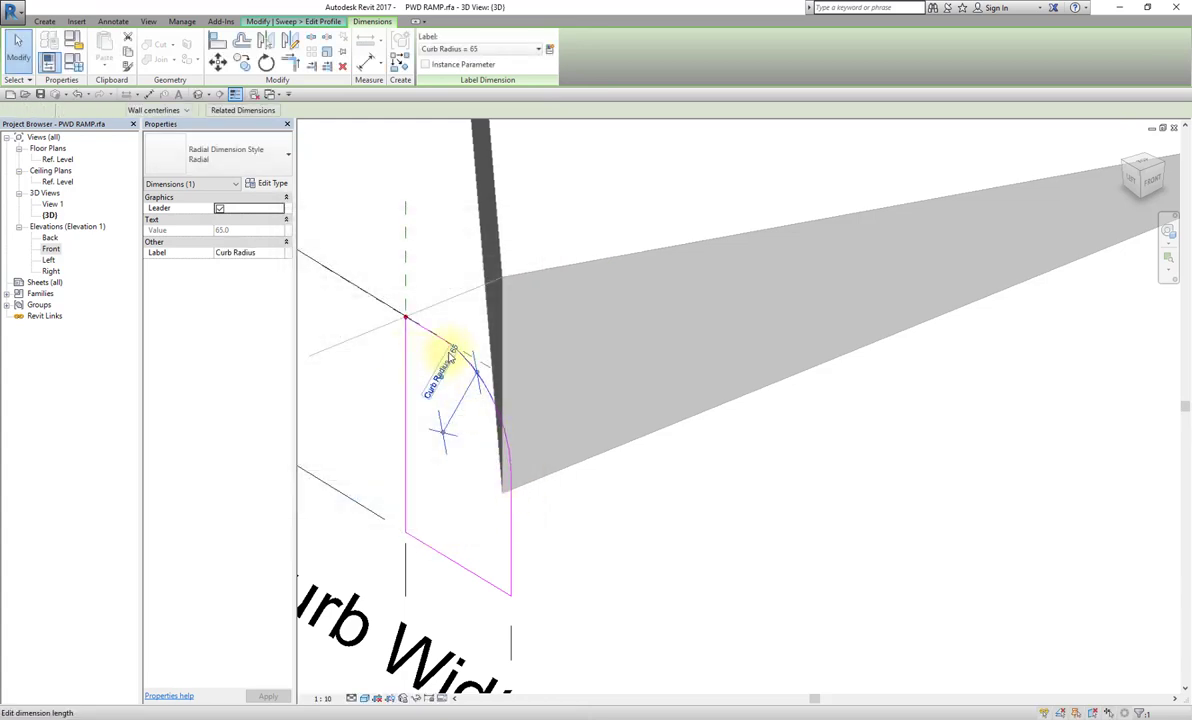
pyautogui.write('30')
pyautogui.press('Return')
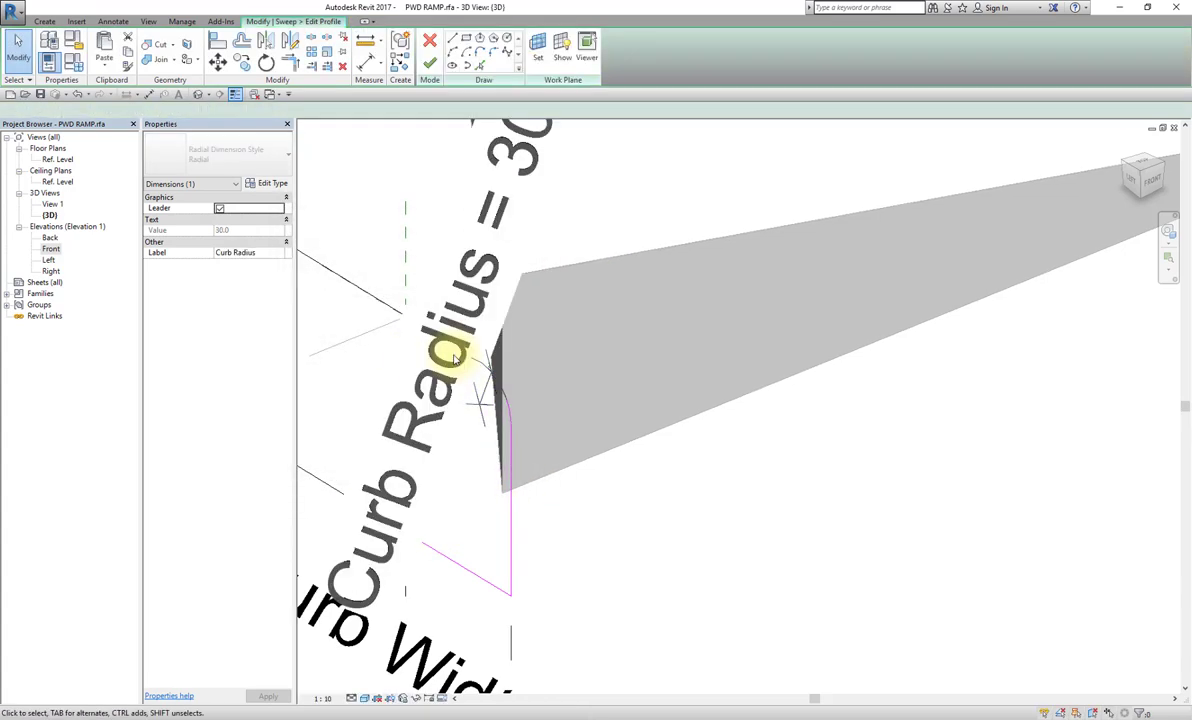
# Step: Set the view scale to 1 : 5, then finish the profile and the curb sweep
pyautogui.scroll(-3, 478, 335)
pyautogui.scroll(-2, 478, 335)
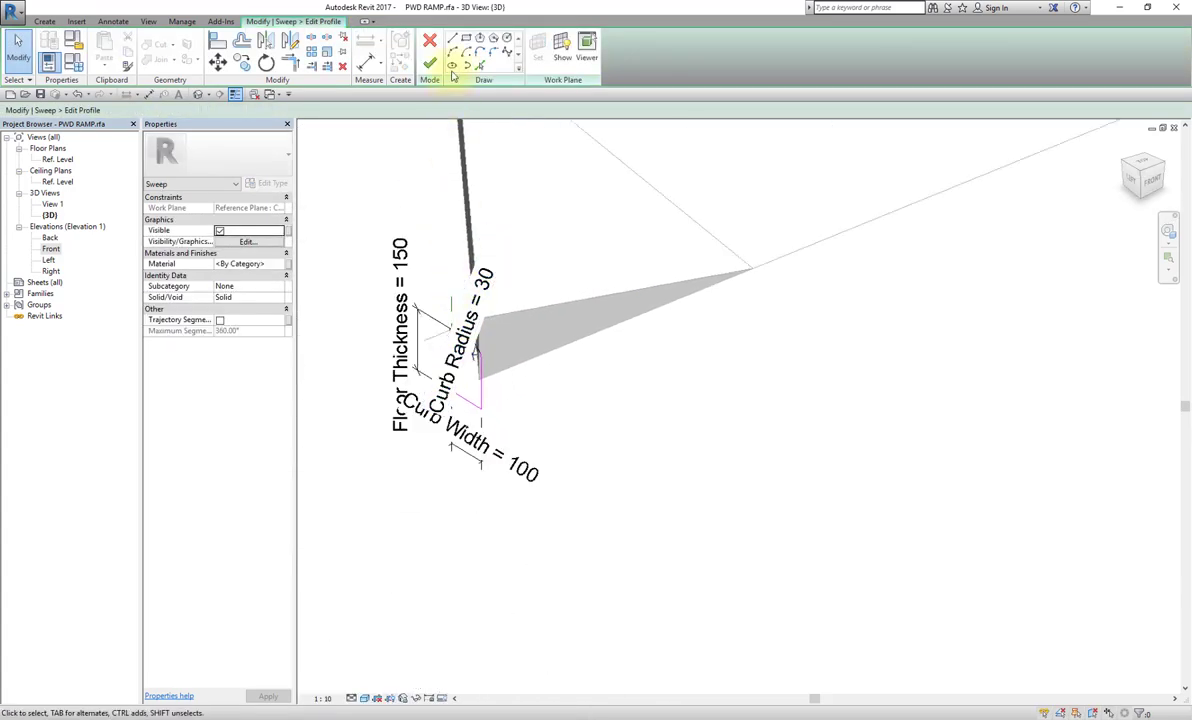
pyautogui.click(323, 698)
pyautogui.click(320, 512)
pyautogui.moveTo(505, 333)
pyautogui.keyDown('shift'); pyautogui.mouseDown(button='middle')
pyautogui.moveTo(554, 441)
pyautogui.moveTo(530, 400)
pyautogui.mouseUp(button='middle'); pyautogui.keyUp('shift')
pyautogui.click(434, 64)
pyautogui.click(428, 66)
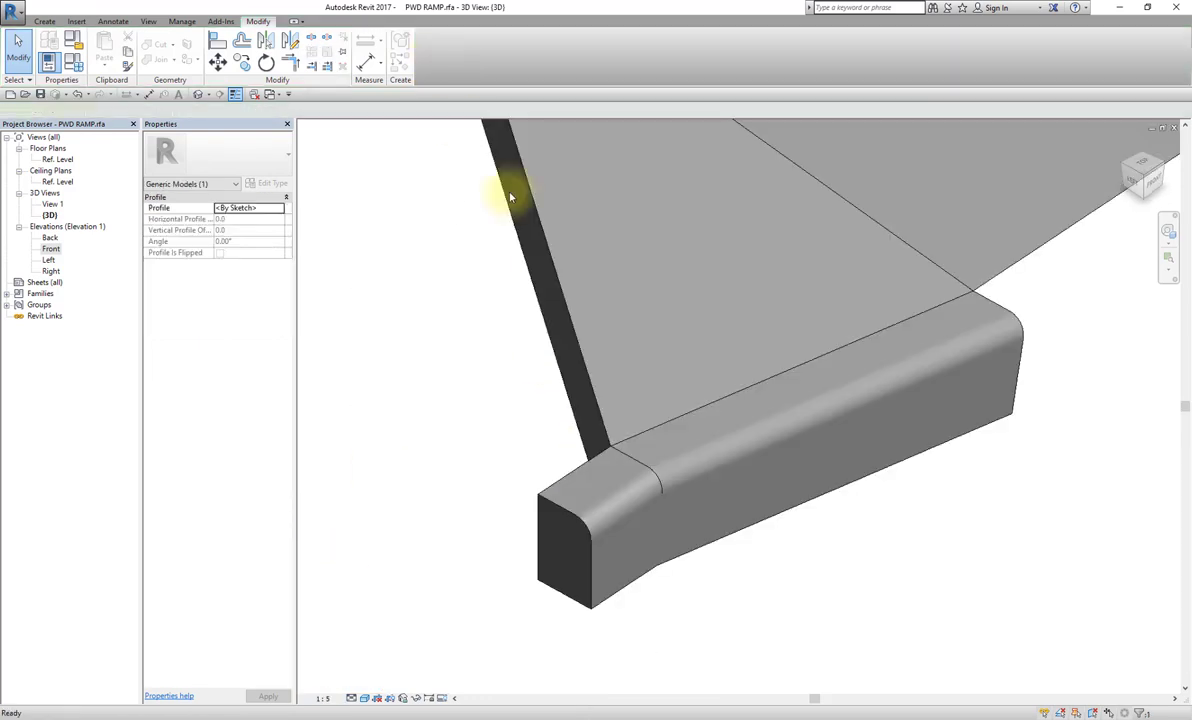
pyautogui.moveTo(474, 178)
pyautogui.keyDown('shift'); pyautogui.mouseDown(button='middle')
pyautogui.moveTo(886, 481)
pyautogui.moveTo(806, 526)
pyautogui.moveTo(588, 497)
pyautogui.moveTo(686, 474)
pyautogui.mouseUp(button='middle'); pyautogui.keyUp('shift')
pyautogui.click(806, 526)
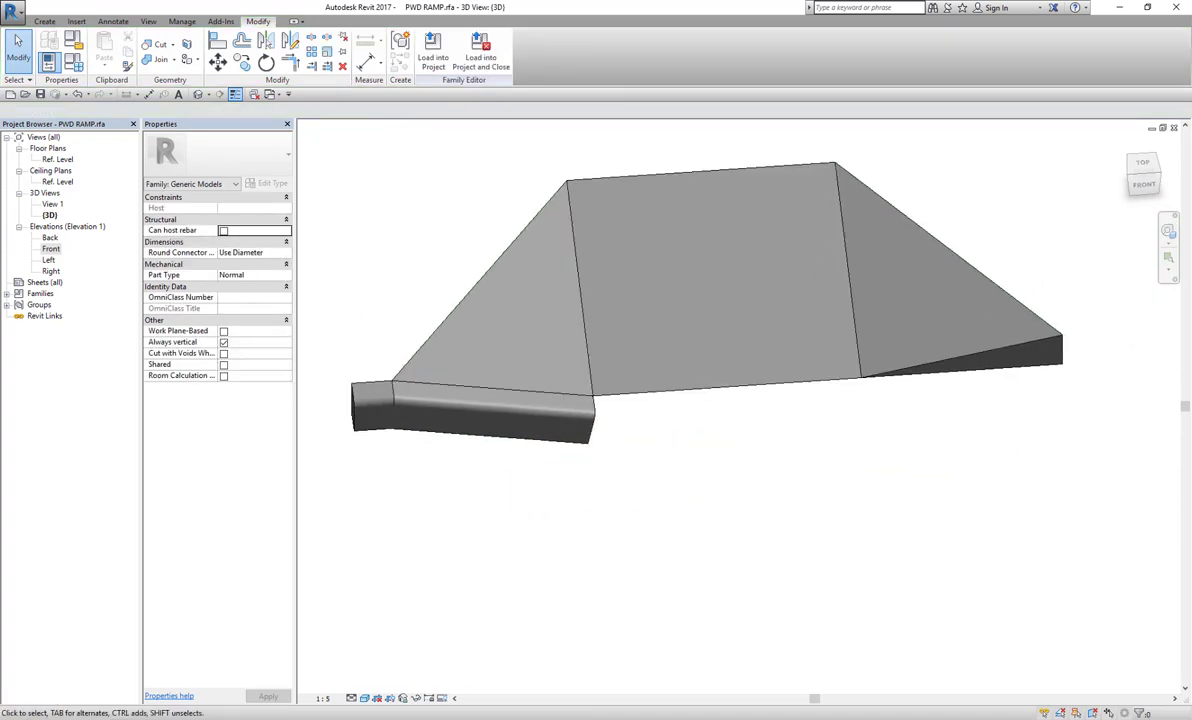
# Step: In Front elevation, start a second sweep and sketch the path's sloped line
pyautogui.doubleClick(52, 248)
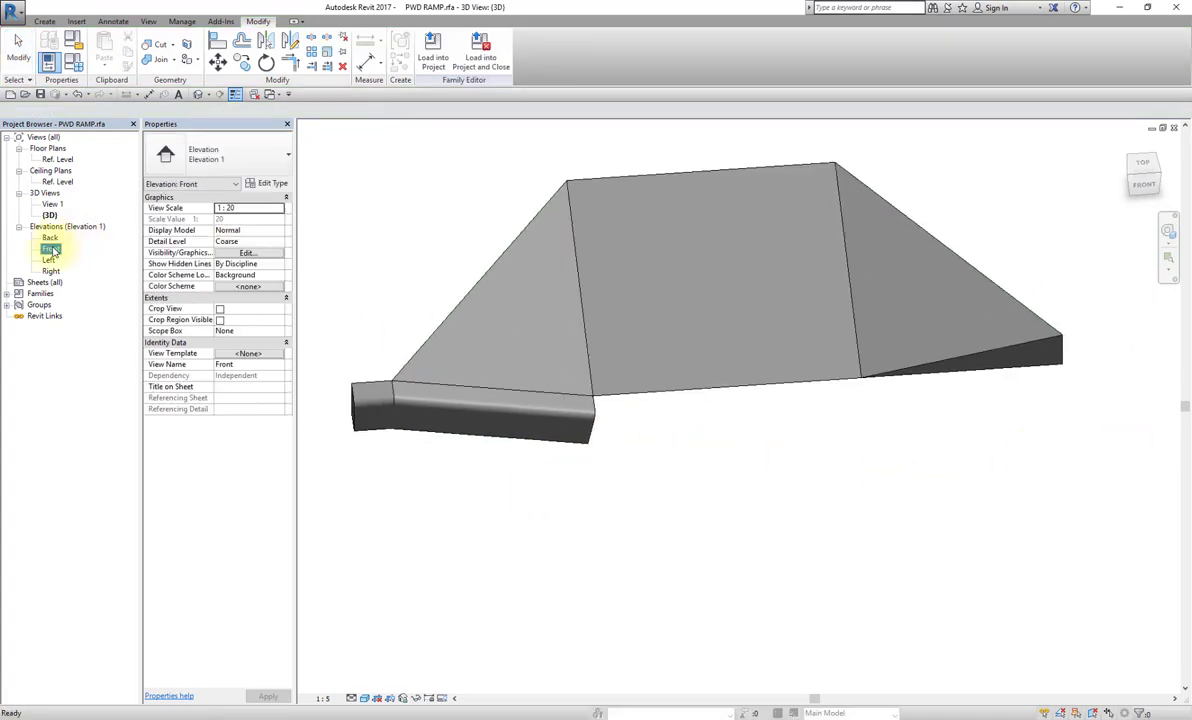
pyautogui.moveTo(752, 460); pyautogui.dragTo(597, 464, button='middle')
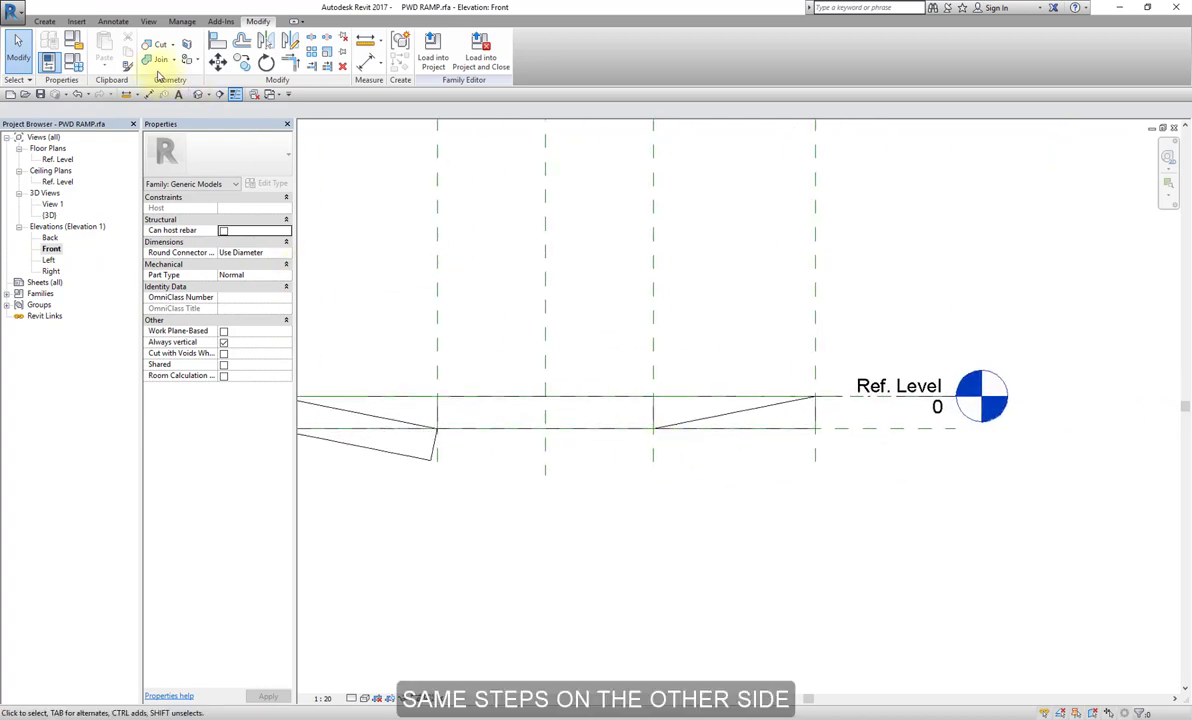
pyautogui.click(45, 23)
pyautogui.click(193, 60)
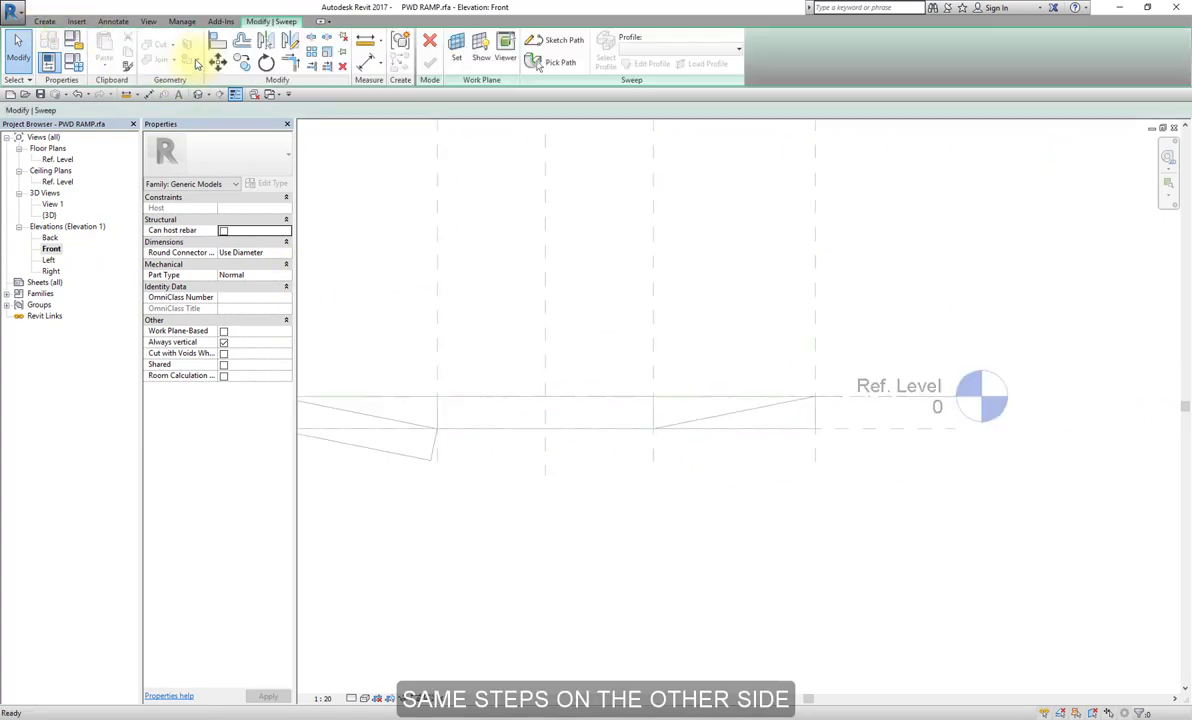
pyautogui.click(556, 40)
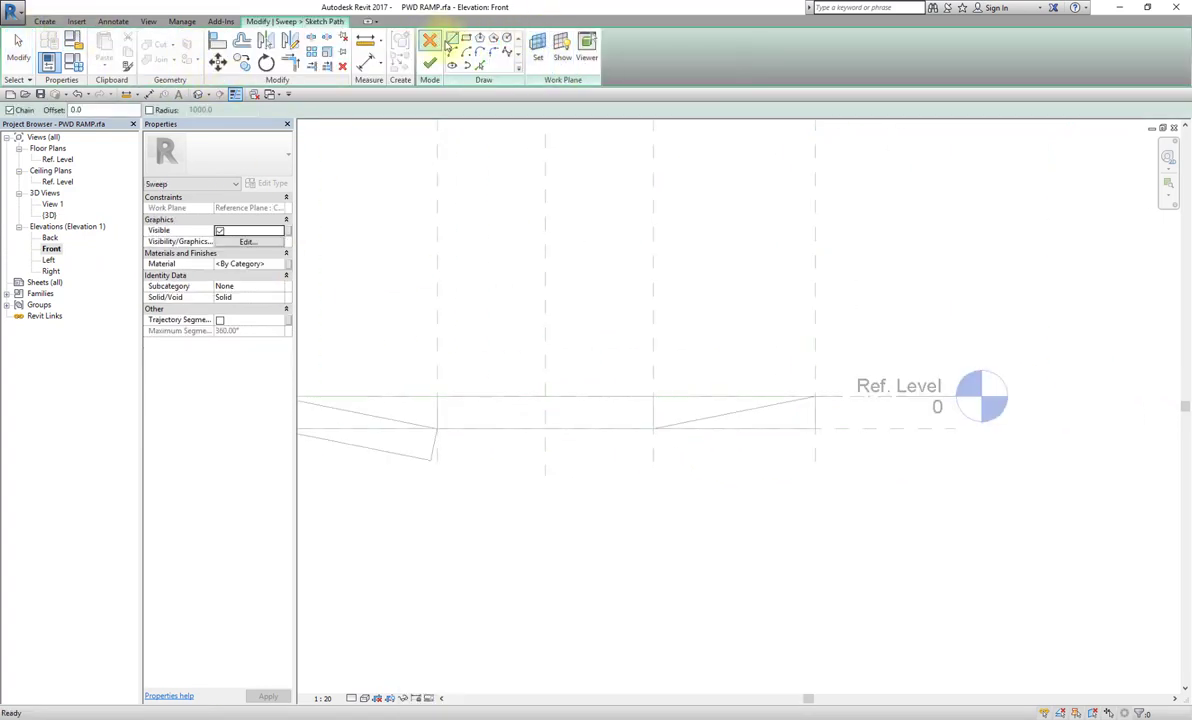
pyautogui.scroll(2, 814, 386)
pyautogui.scroll(1, 814, 386)
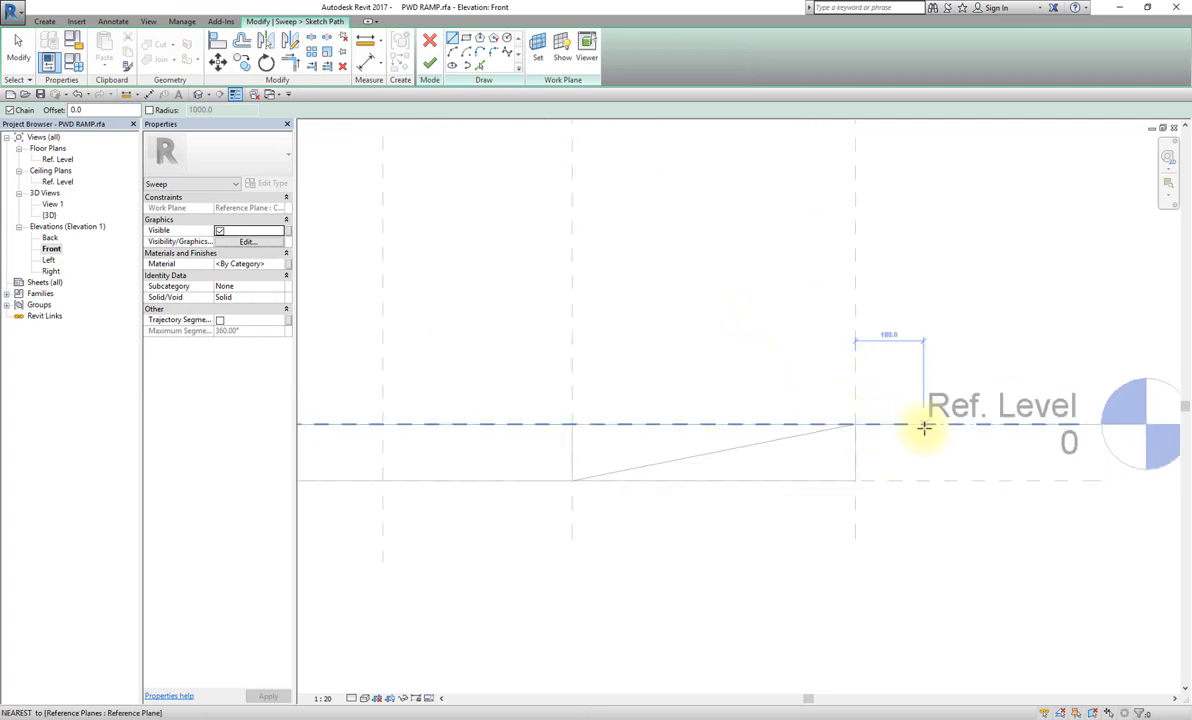
pyautogui.click(856, 423)
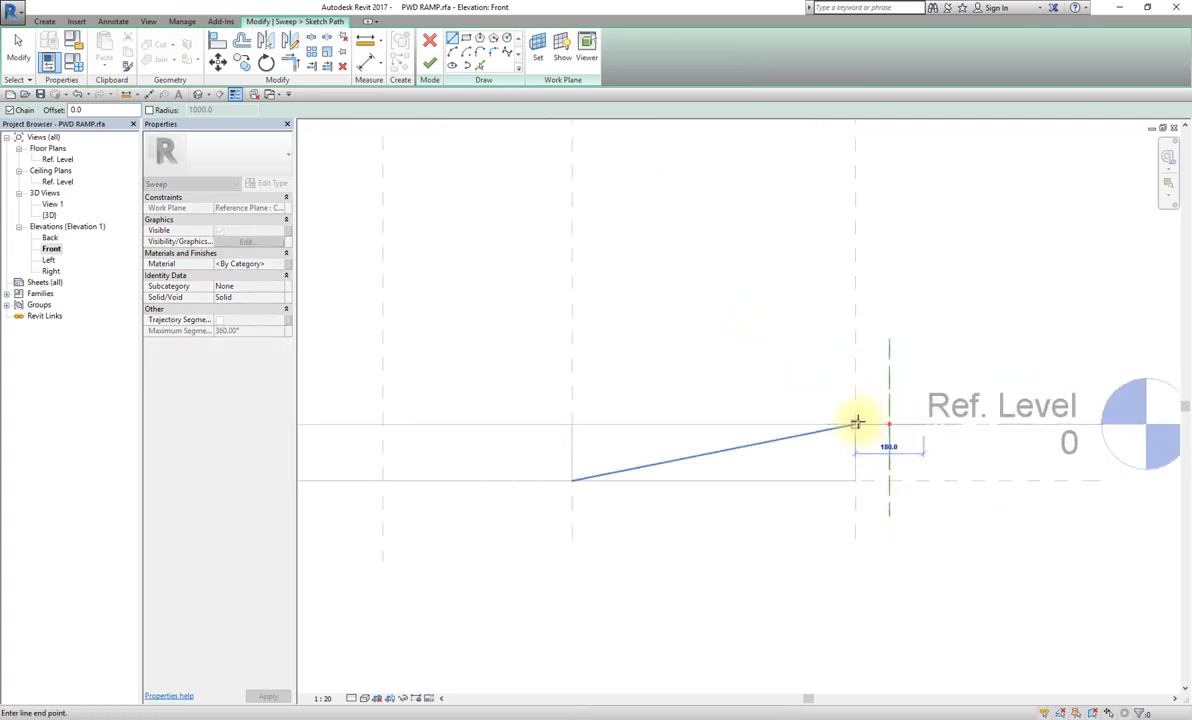
pyautogui.click(570, 481)
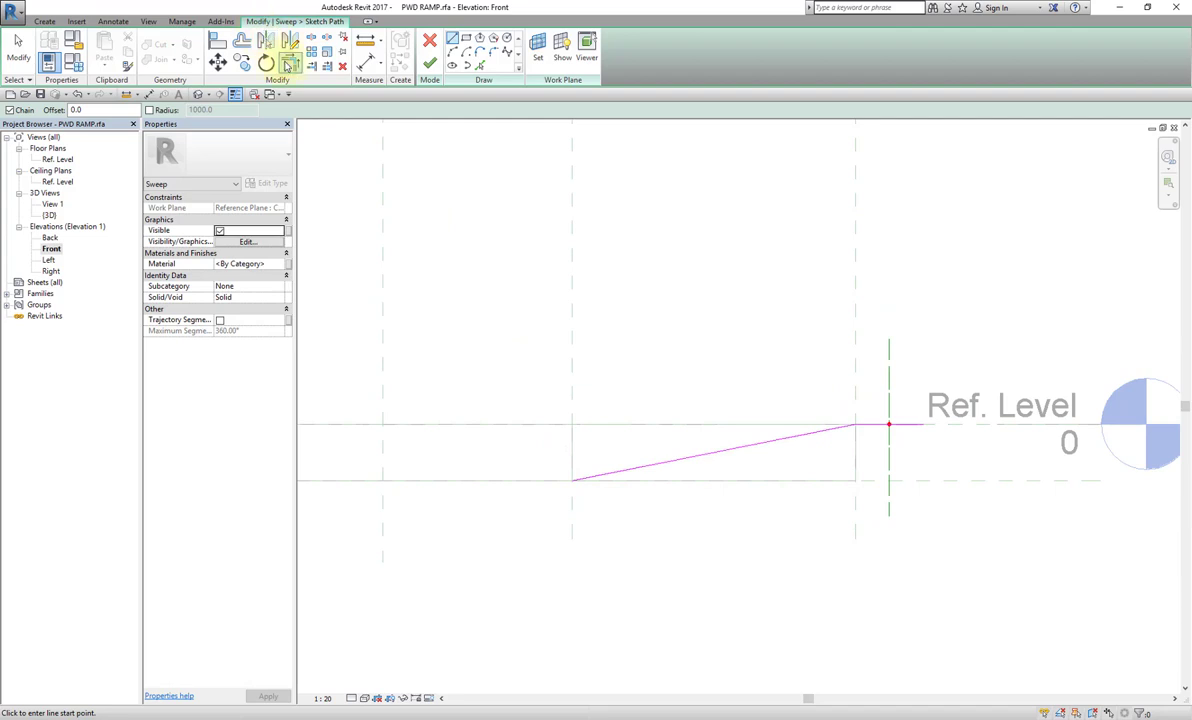
# Step: Align the path ends to the reference planes with Align (AL)
pyautogui.press('a')
pyautogui.press('l')
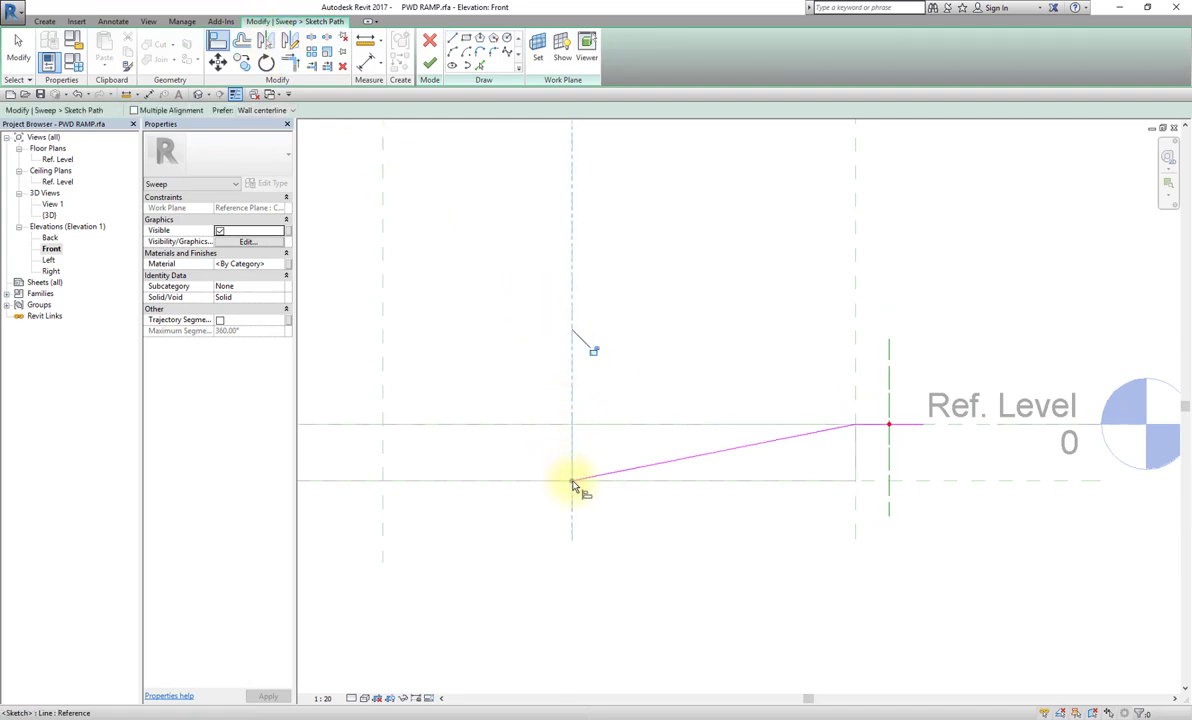
pyautogui.click(593, 350)
pyautogui.click(855, 352)
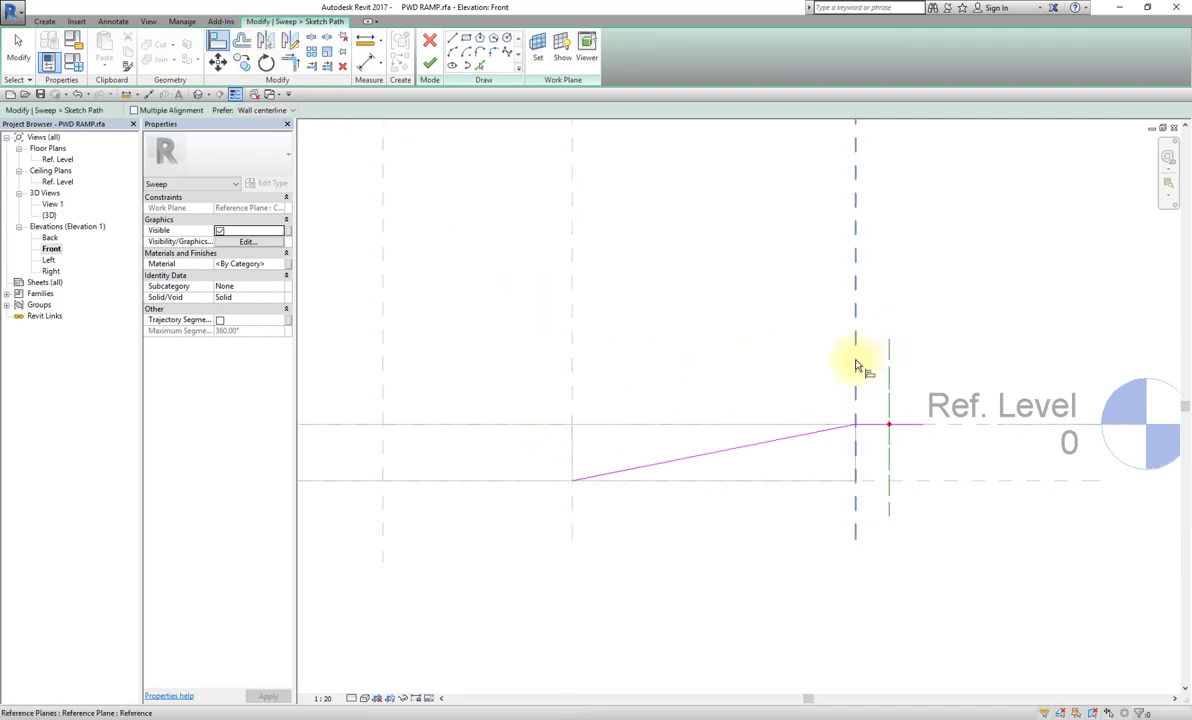
pyautogui.click(858, 436)
pyautogui.moveTo(886, 346); pyautogui.dragTo(752, 310, button='middle')
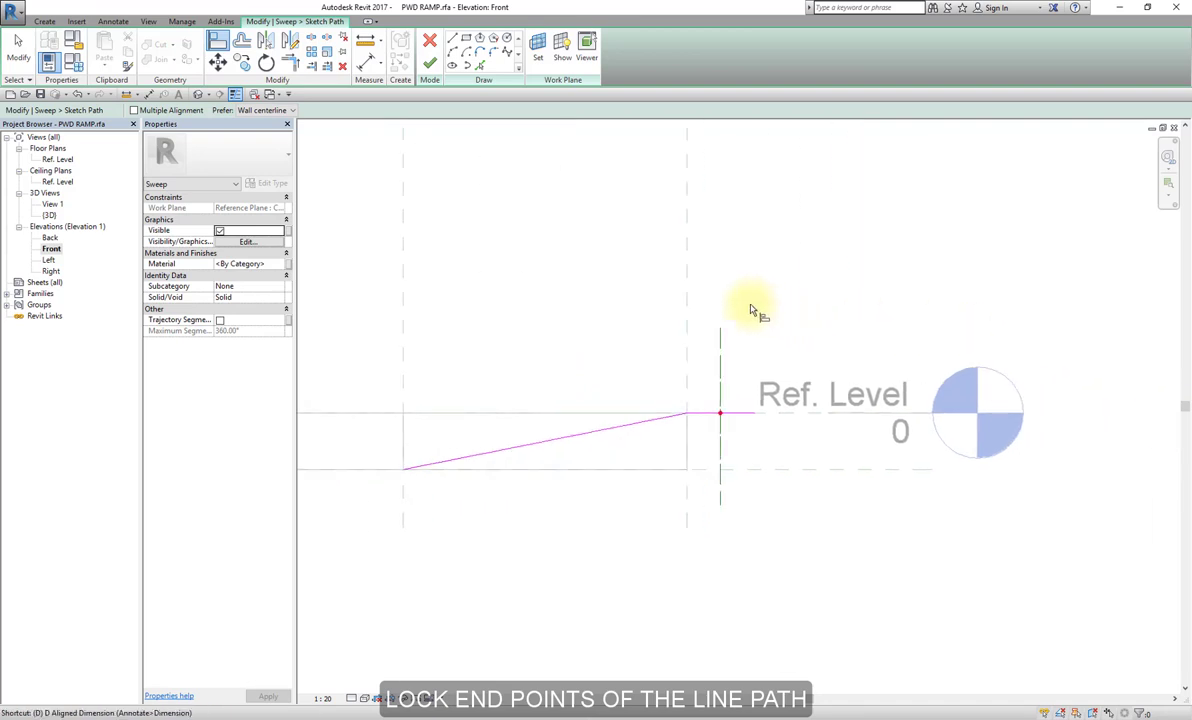
# Step: Dimension the path's 180 horizontal end and label it Floor Thickness
pyautogui.press('i')
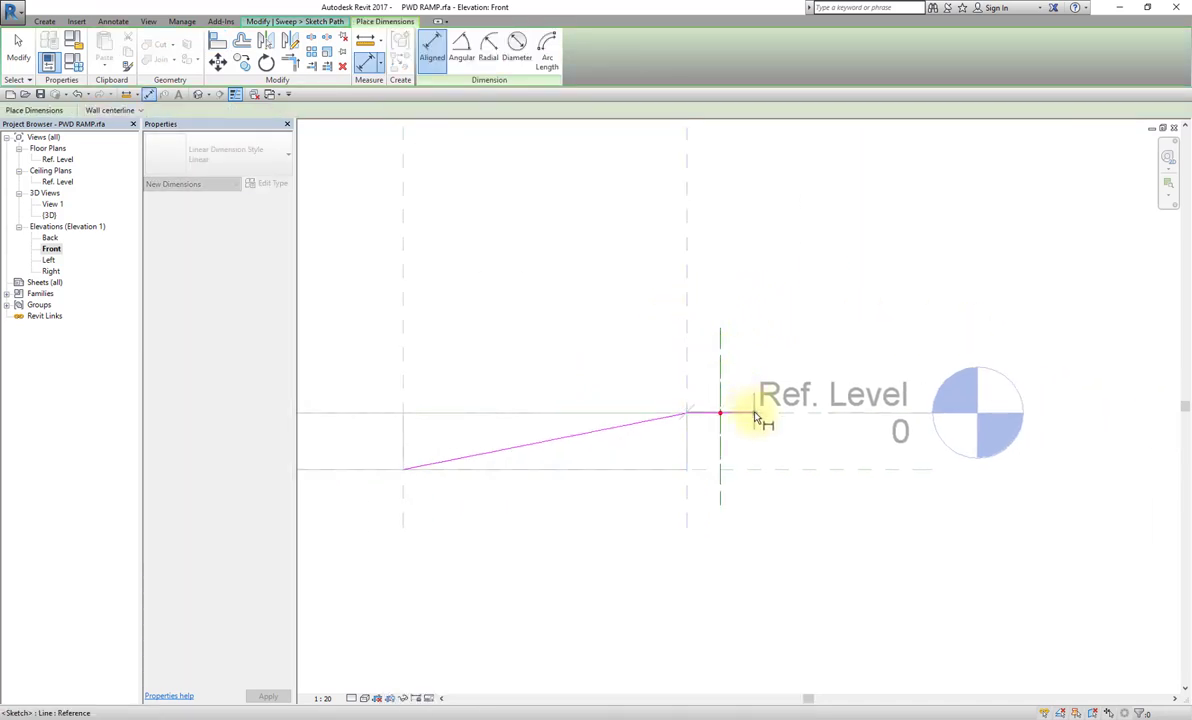
pyautogui.click(755, 418)
pyautogui.click(764, 322)
pyautogui.press('Escape')
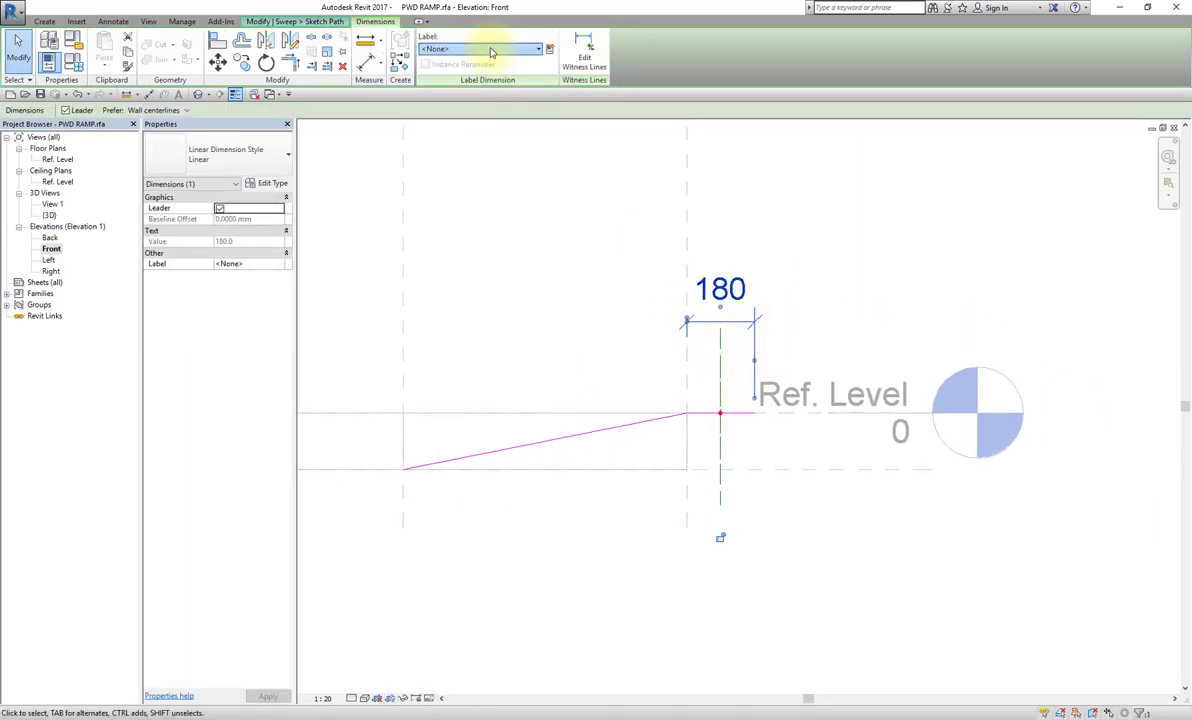
pyautogui.click(491, 52)
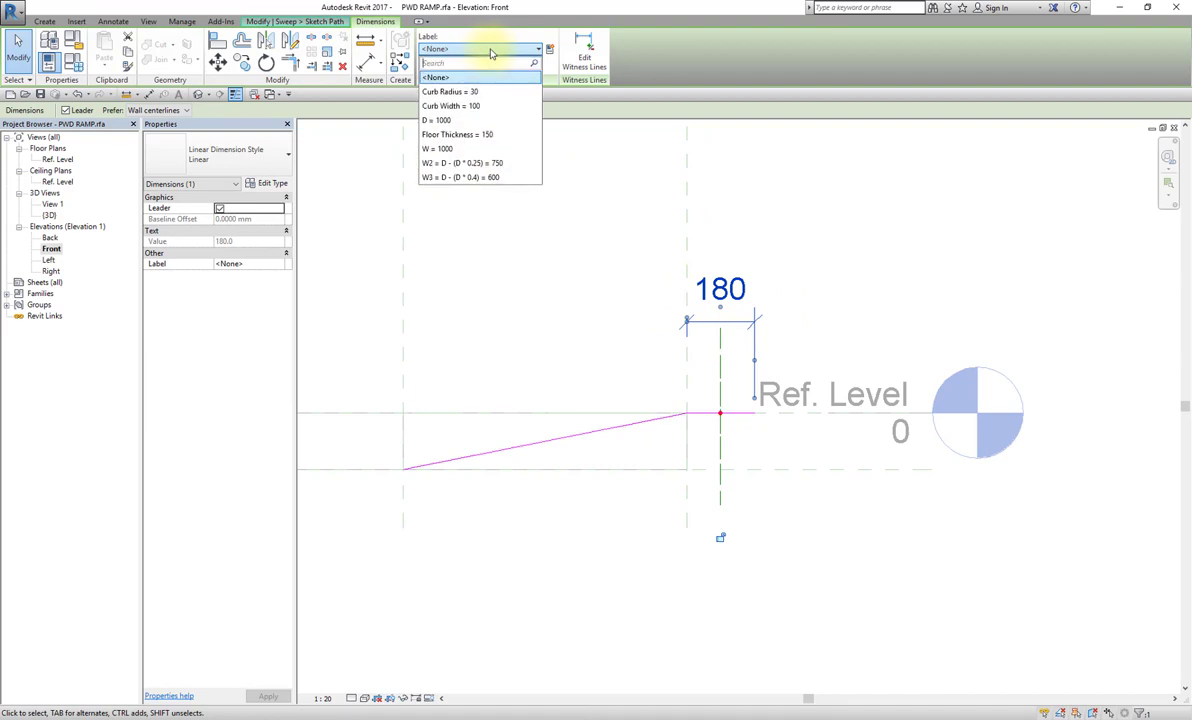
pyautogui.click(501, 135)
pyautogui.click(753, 207)
# Step: Finish the sweep path and orbit the 3D view to see its end
pyautogui.click(429, 63)
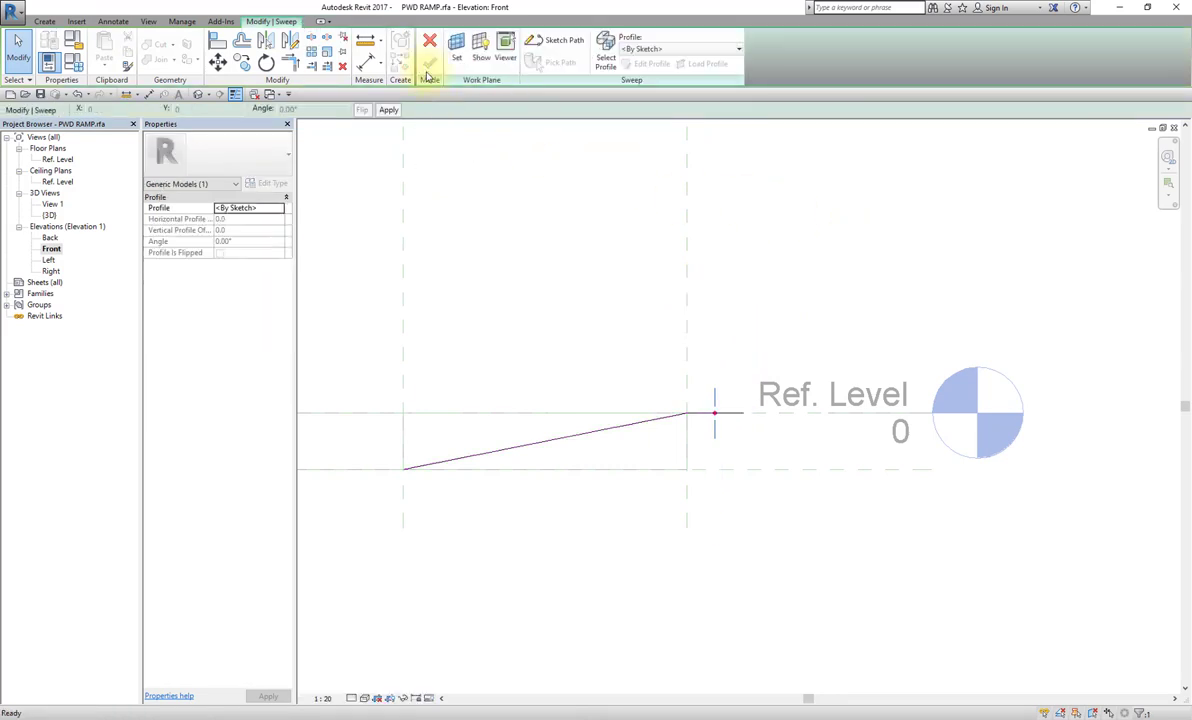
pyautogui.press('3')
pyautogui.press('d')
pyautogui.moveTo(548, 214)
pyautogui.keyDown('shift'); pyautogui.mouseDown(button='middle')
pyautogui.moveTo(706, 415)
pyautogui.moveTo(553, 338)
pyautogui.mouseUp(button='middle'); pyautogui.keyUp('shift')
# Step: Sketch the sweep profile as a rectangle at the path end
pyautogui.click(606, 55)
pyautogui.click(648, 64)
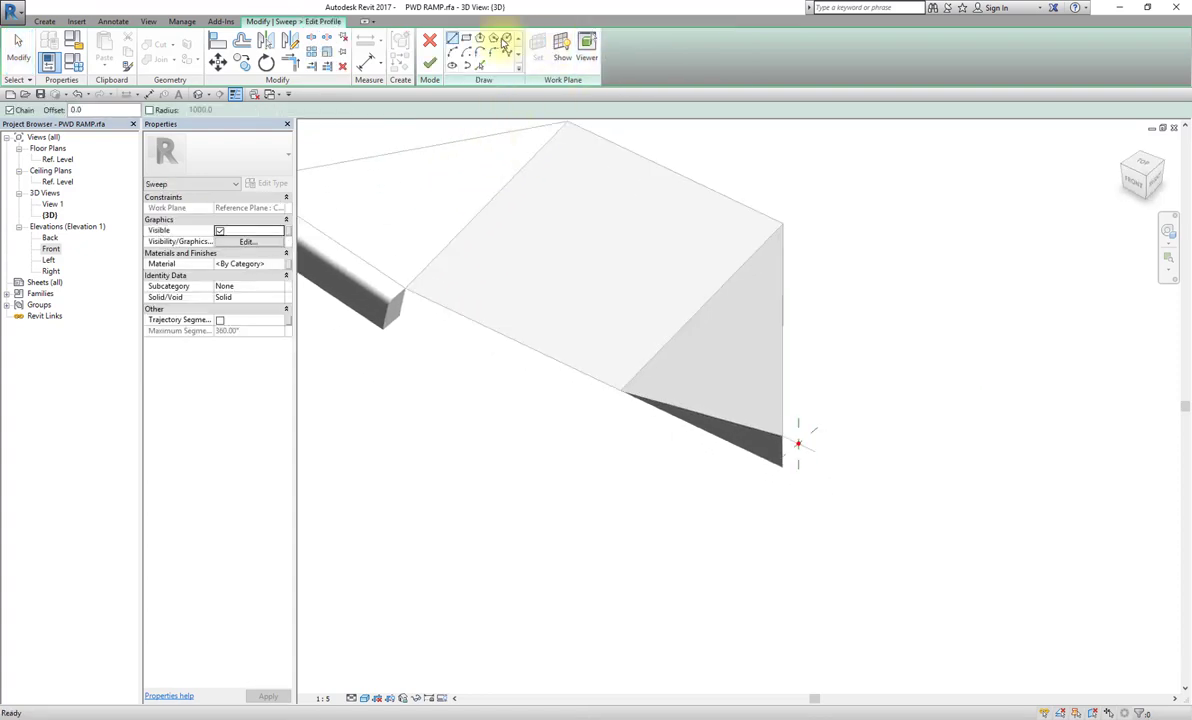
pyautogui.click(466, 42)
pyautogui.scroll(3, 838, 487)
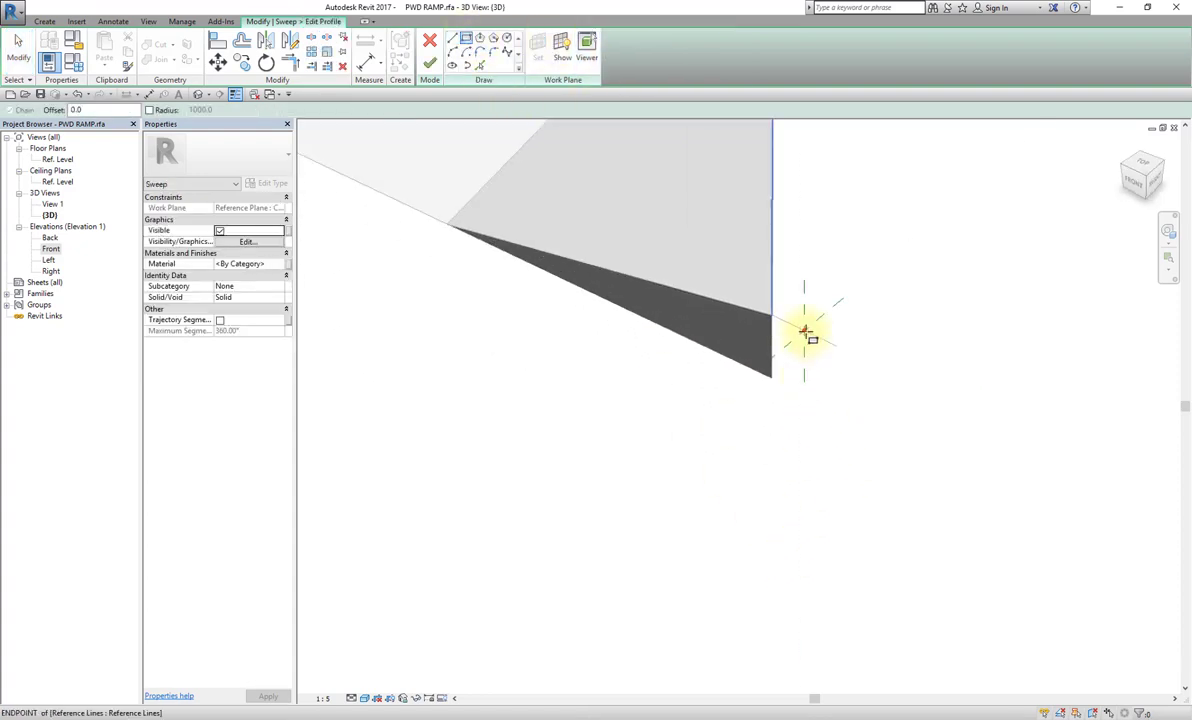
pyautogui.click(806, 333)
pyautogui.click(766, 436)
pyautogui.press('Escape')
pyautogui.press('Escape')
pyautogui.moveTo(766, 436)
pyautogui.keyDown('shift'); pyautogui.mouseDown(button='middle')
pyautogui.moveTo(806, 415)
pyautogui.moveTo(656, 441)
pyautogui.mouseUp(button='middle'); pyautogui.keyUp('shift')
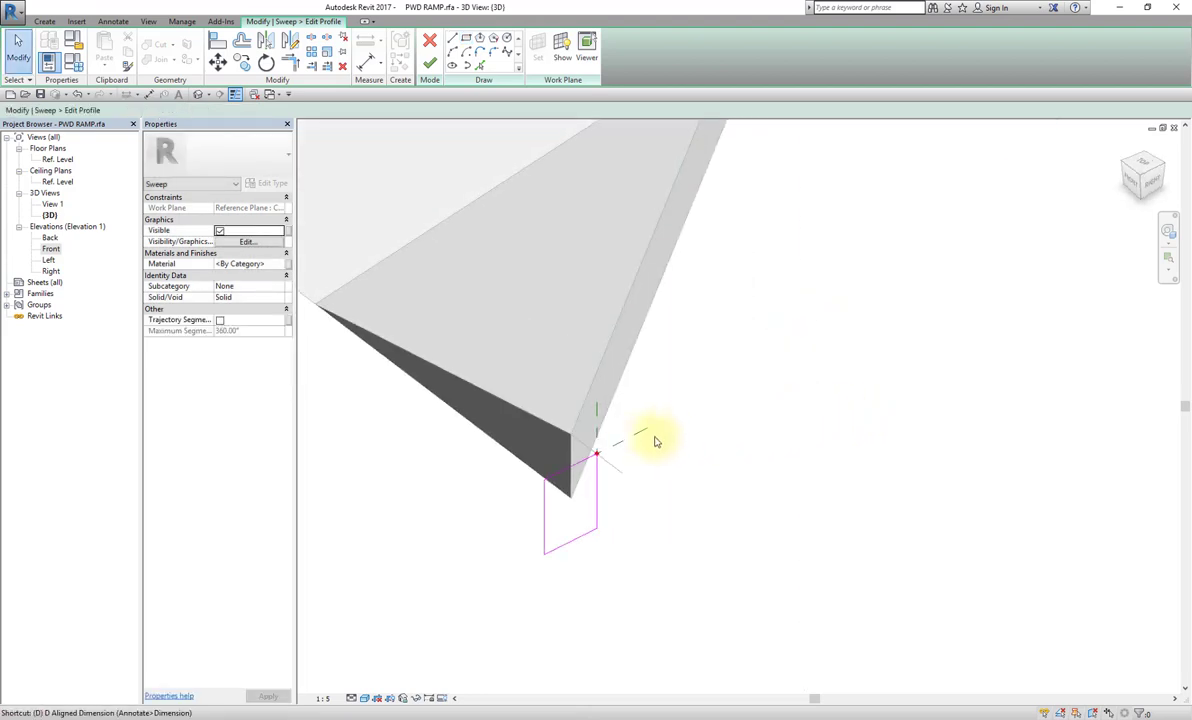
# Step: Dimension the rectangle's 175 height and label it Floor Thickness
pyautogui.press('i')
pyautogui.click(596, 455)
pyautogui.click(597, 525)
pyautogui.click(666, 466)
pyautogui.press('Escape')
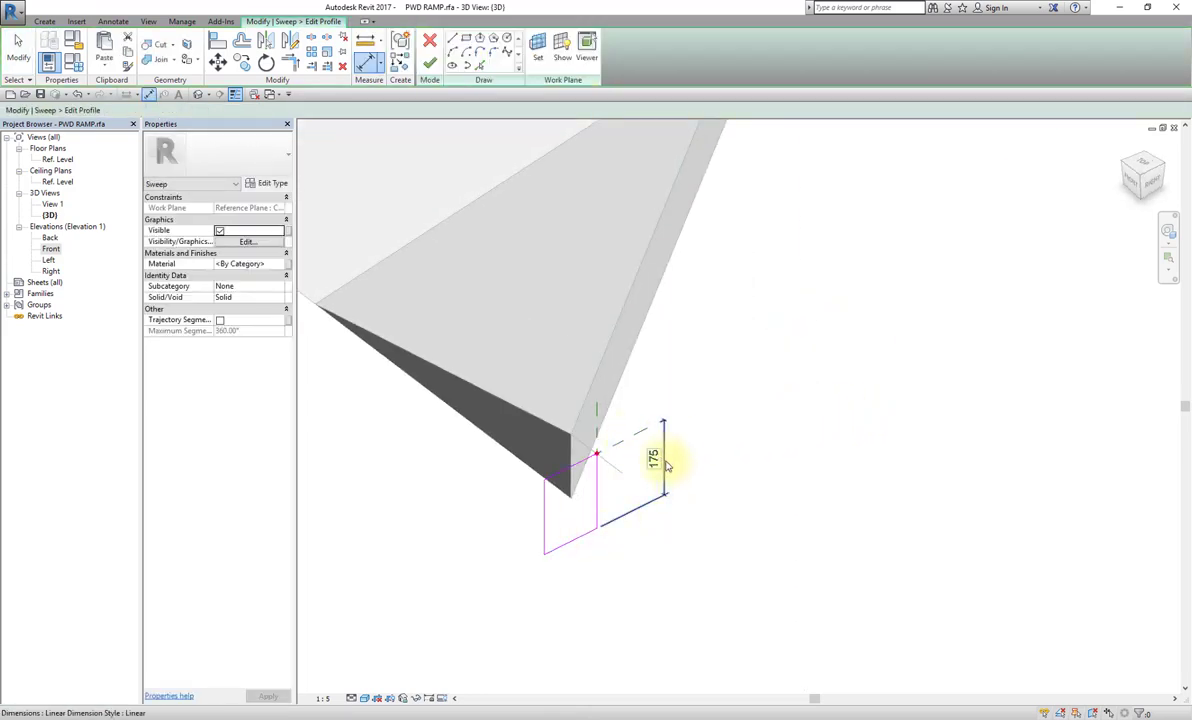
pyautogui.click(666, 466)
pyautogui.click(530, 49)
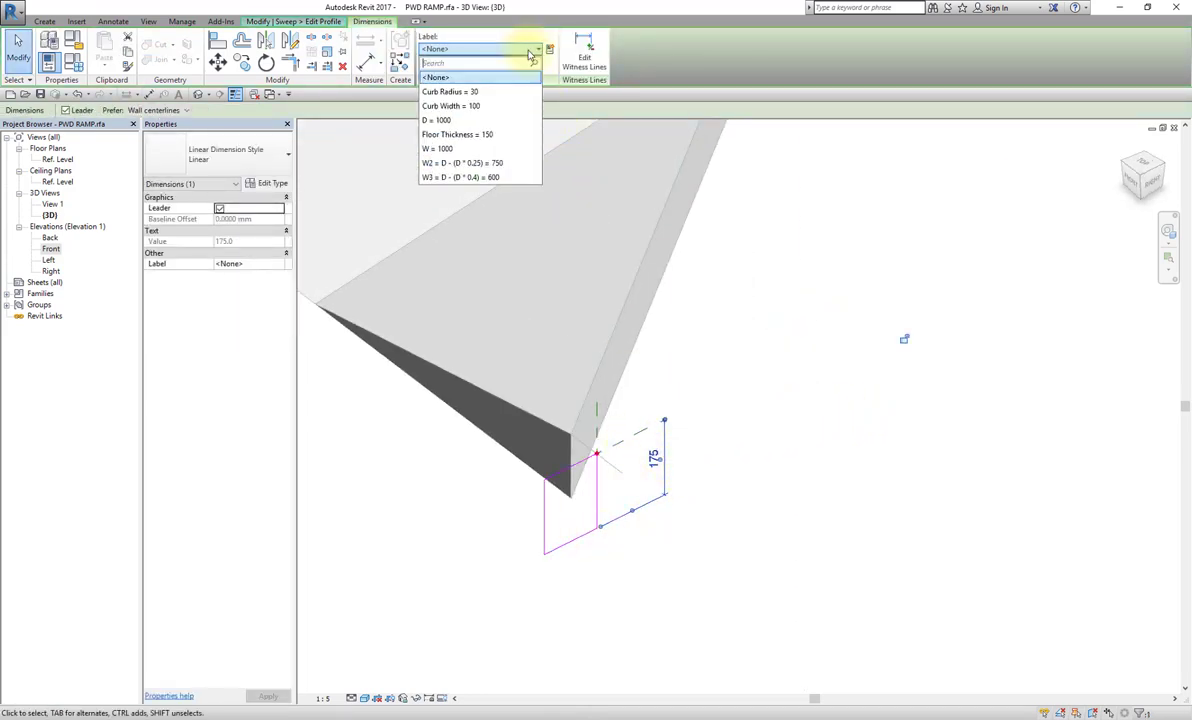
pyautogui.click(505, 135)
# Step: Dimension the rectangle's 125 width and label it Curb Width
pyautogui.press('d')
pyautogui.press('i')
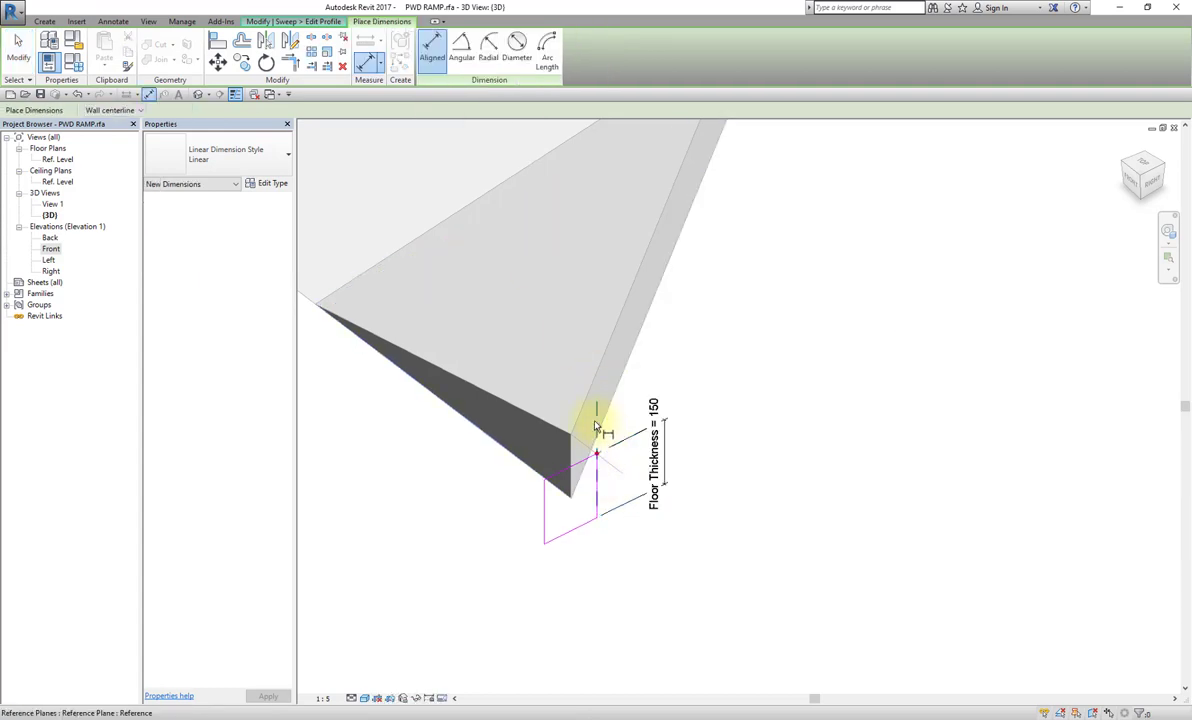
pyautogui.click(597, 470)
pyautogui.click(545, 498)
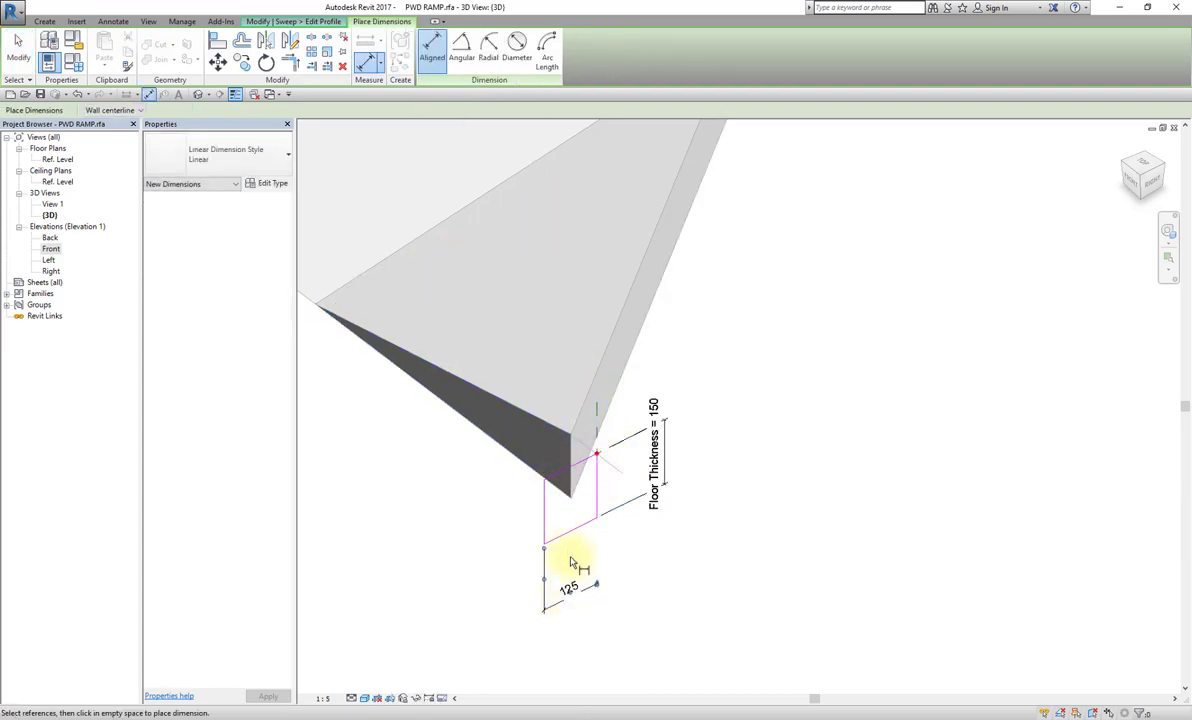
pyautogui.click(583, 565)
pyautogui.press('Escape')
pyautogui.click(517, 52)
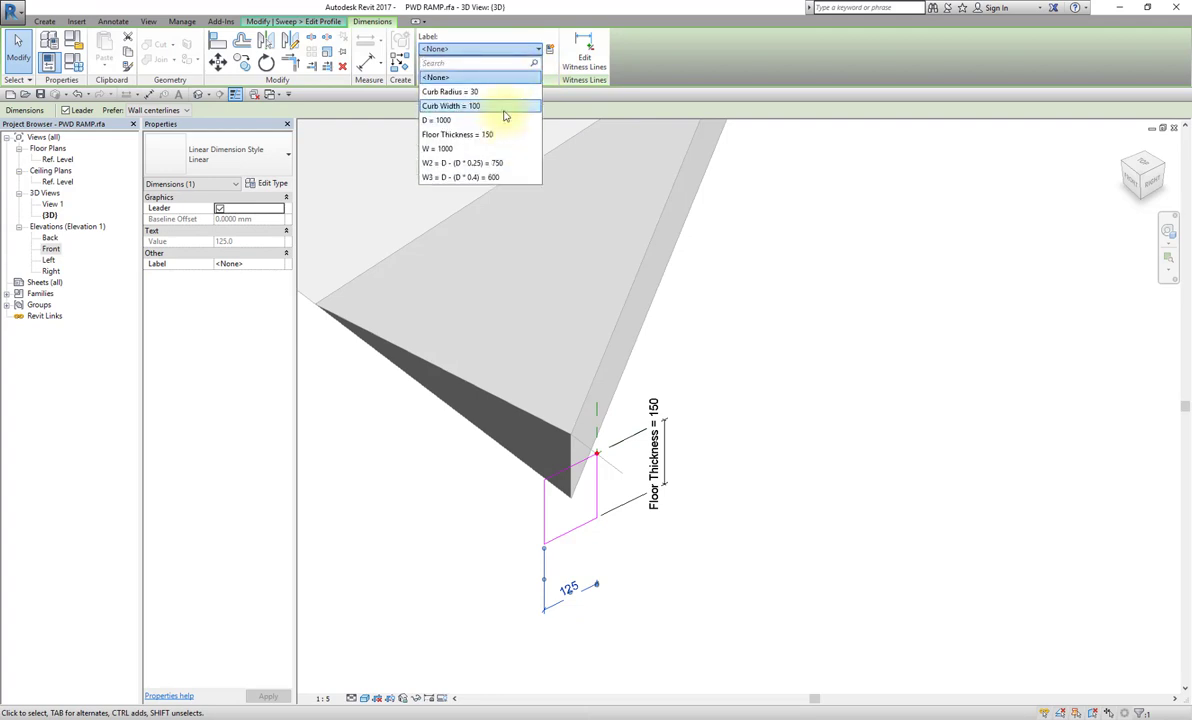
pyautogui.press('Escape')
pyautogui.click(718, 513)
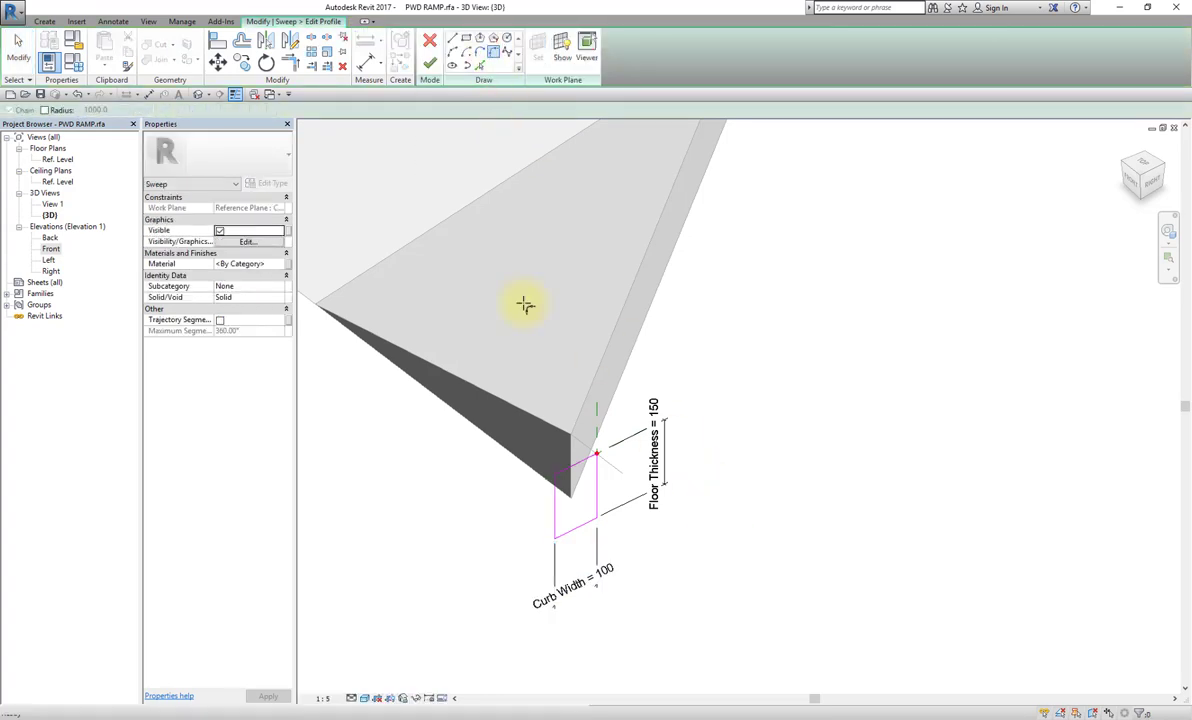
# Step: Round a corner of the rectangle with a fillet arc
pyautogui.scroll(3, 567, 480)
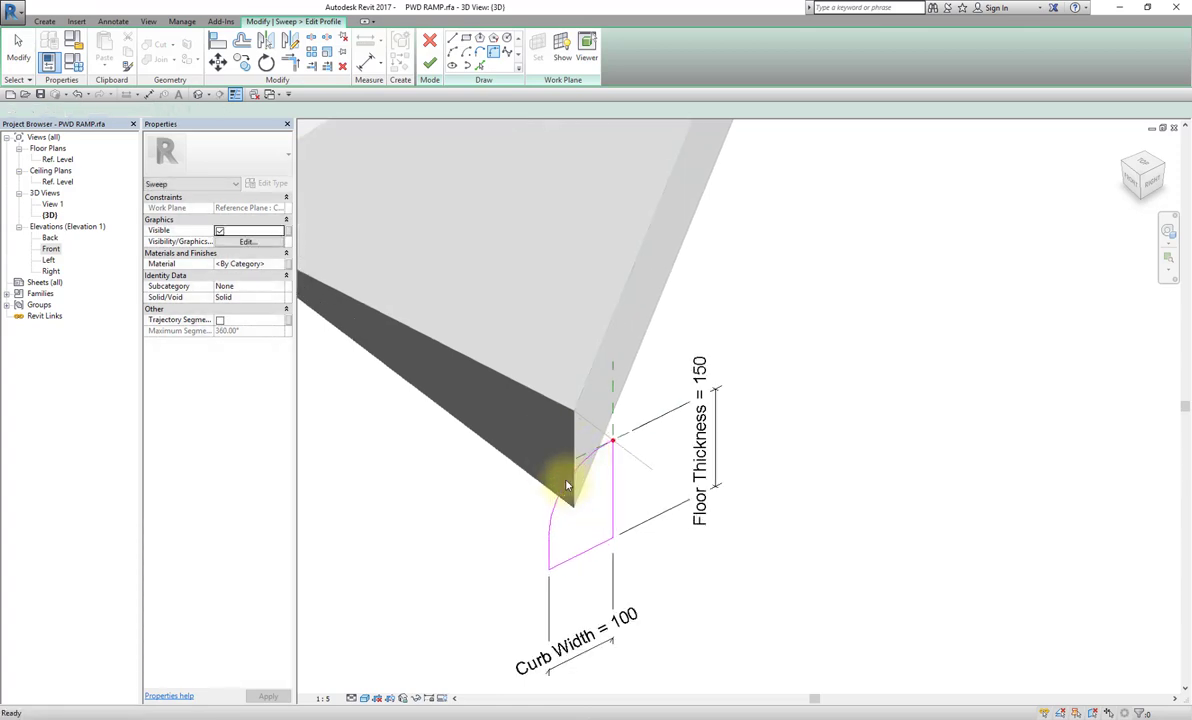
pyautogui.click(527, 444)
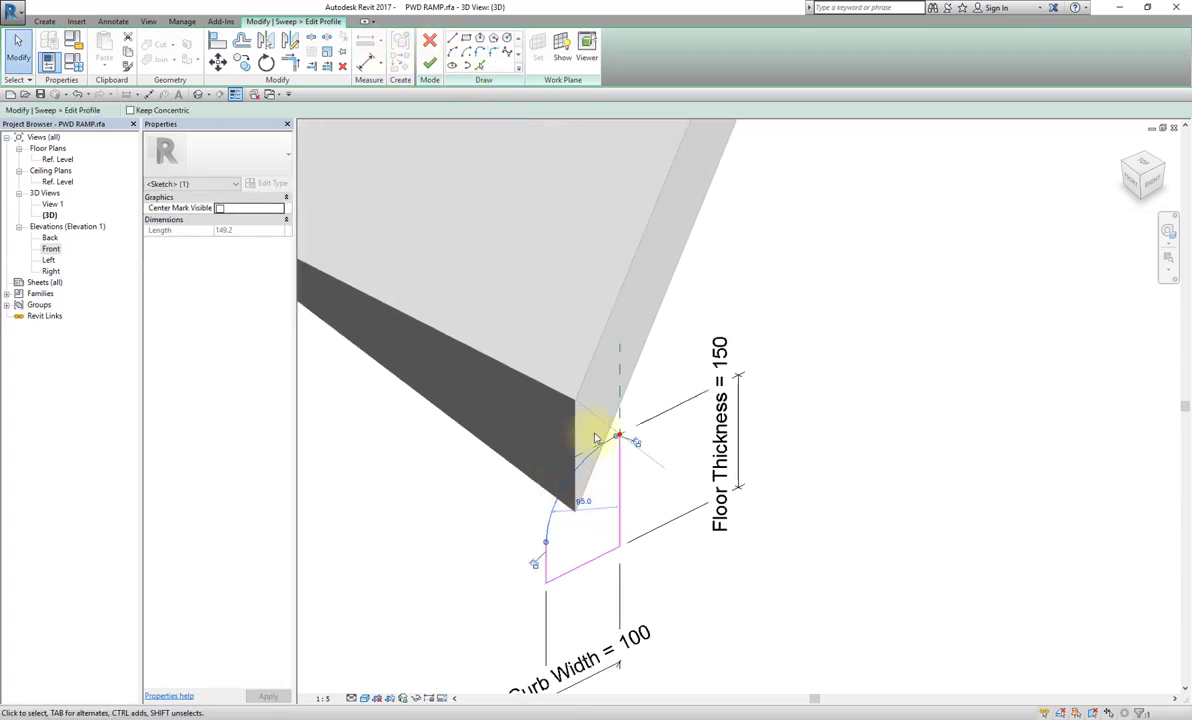
pyautogui.press('Escape')
# Step: Add a 95 radius dimension to the fillet and label it Curb Radius
pyautogui.click(368, 47)
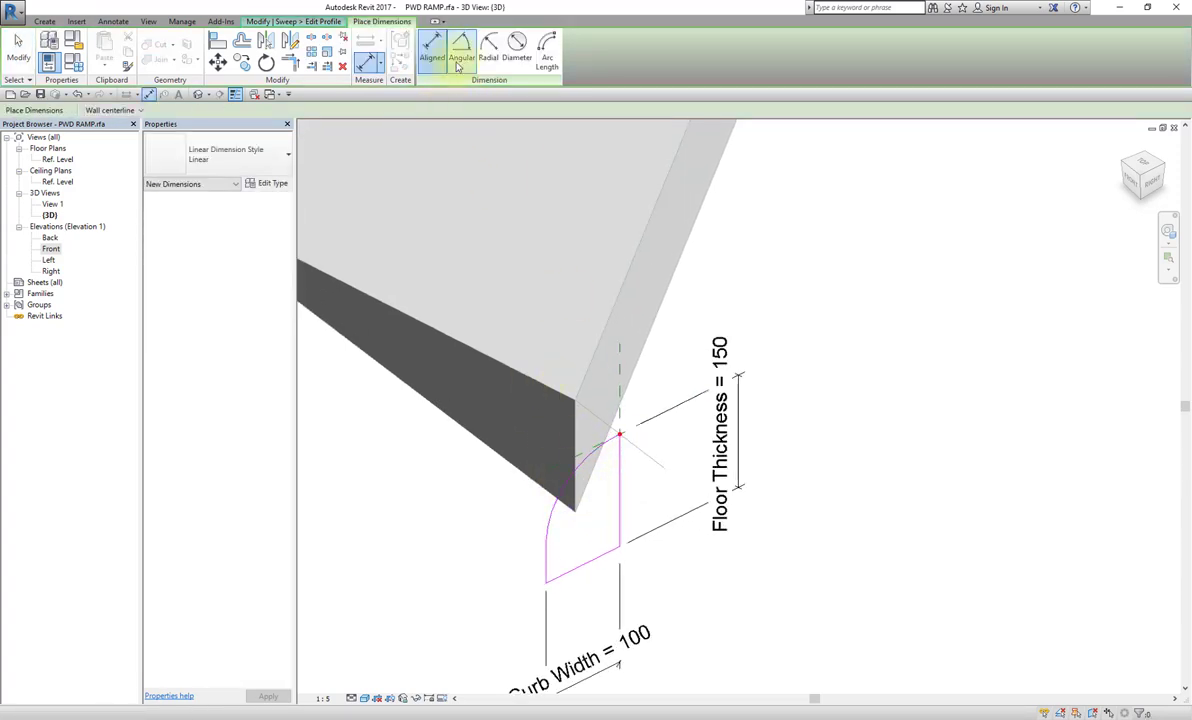
pyautogui.click(487, 57)
pyautogui.click(564, 482)
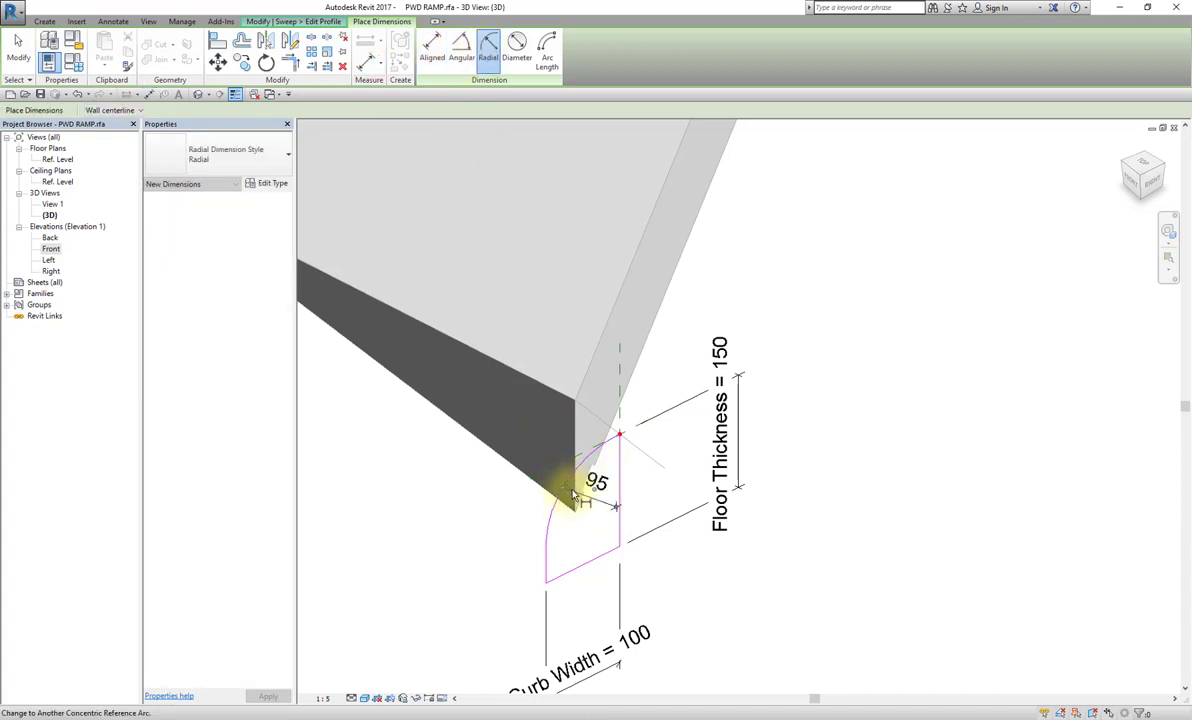
pyautogui.click(591, 503)
pyautogui.press('Escape')
pyautogui.click(591, 503)
pyautogui.click(480, 49)
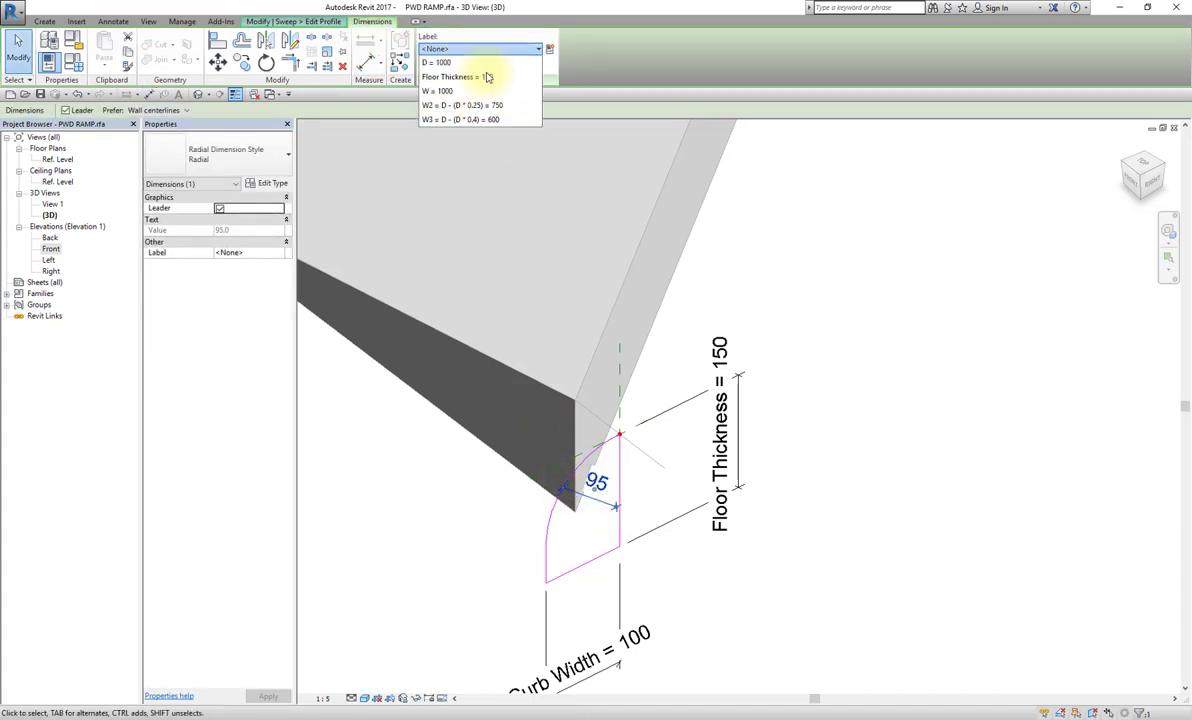
pyautogui.click(450, 91)
pyautogui.click(864, 331)
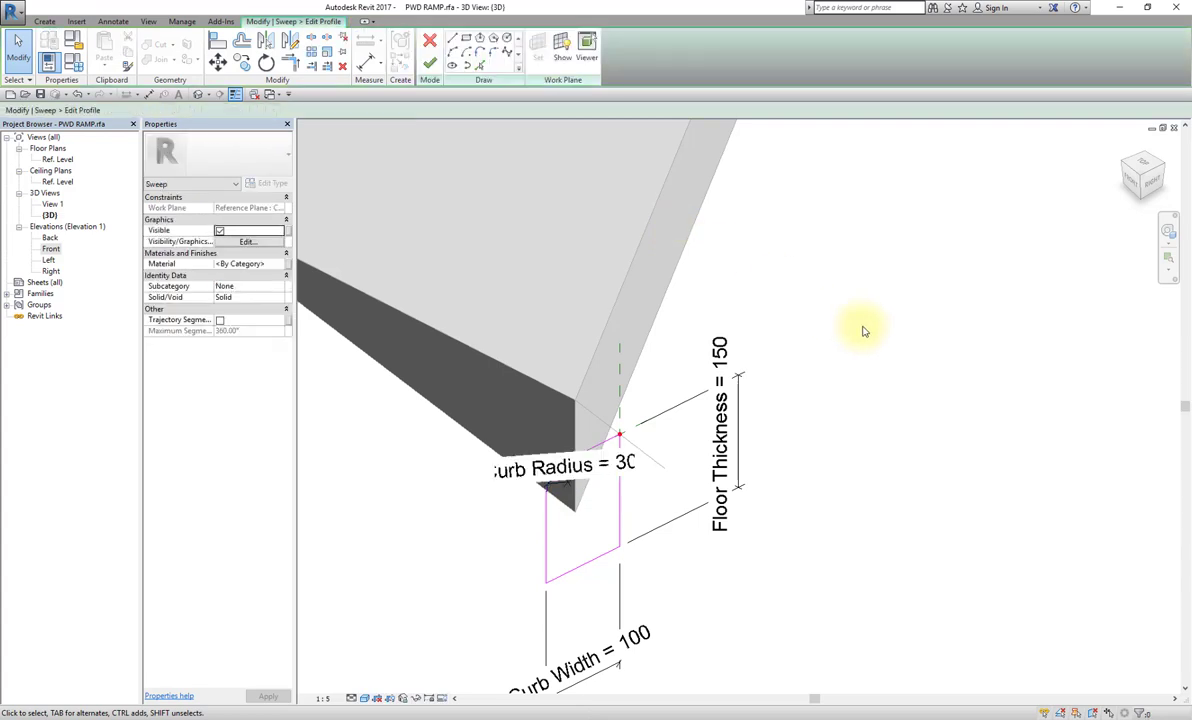
# Step: Finish the profile and curb sweep, then orbit to view the whole ramp
pyautogui.click(430, 64)
pyautogui.click(433, 57)
pyautogui.scroll(-5, 560, 360)
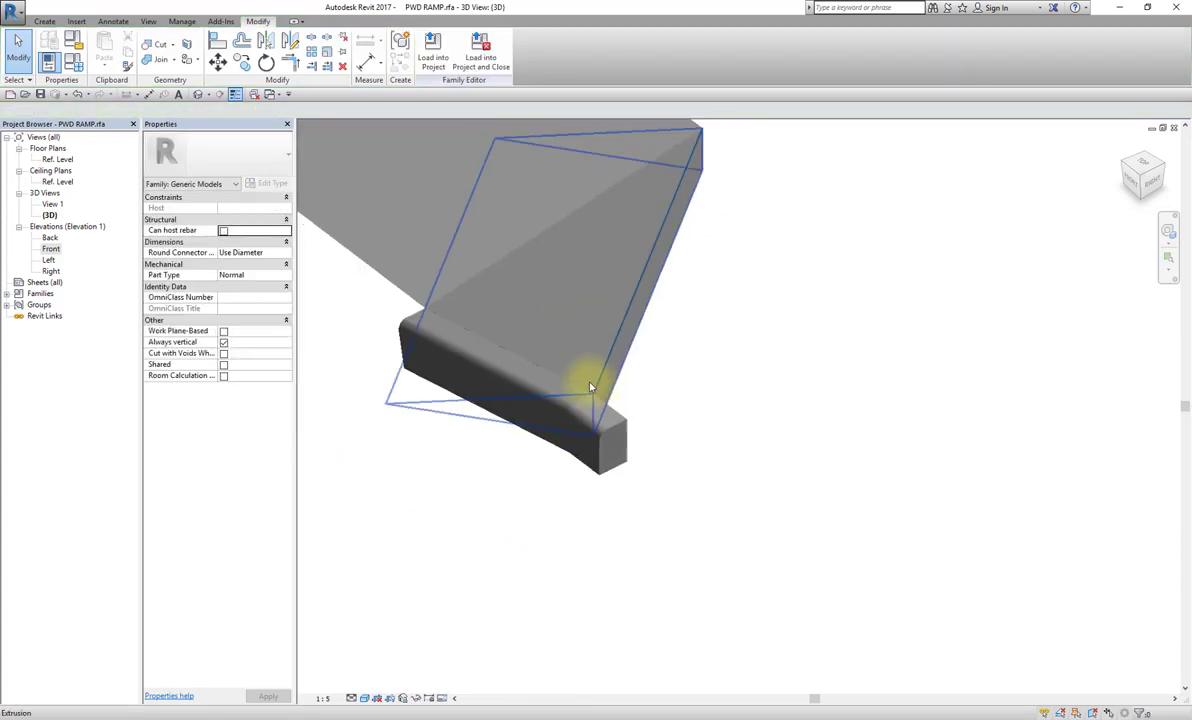
pyautogui.moveTo(591, 383)
pyautogui.keyDown('shift'); pyautogui.mouseDown(button='middle')
pyautogui.moveTo(523, 420)
pyautogui.moveTo(644, 383)
pyautogui.moveTo(630, 489)
pyautogui.mouseUp(button='middle'); pyautogui.keyUp('shift')
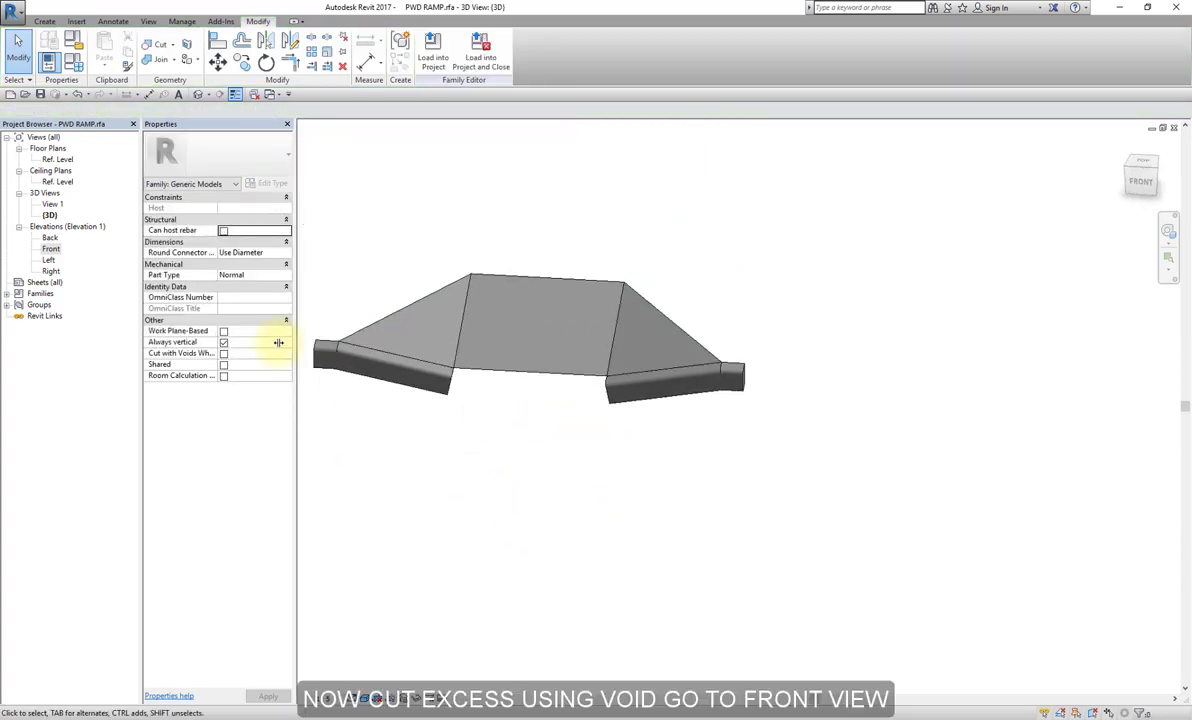
# Step: Open the Front elevation and start a void extrusion to cut the excess
pyautogui.doubleClick(50, 249)
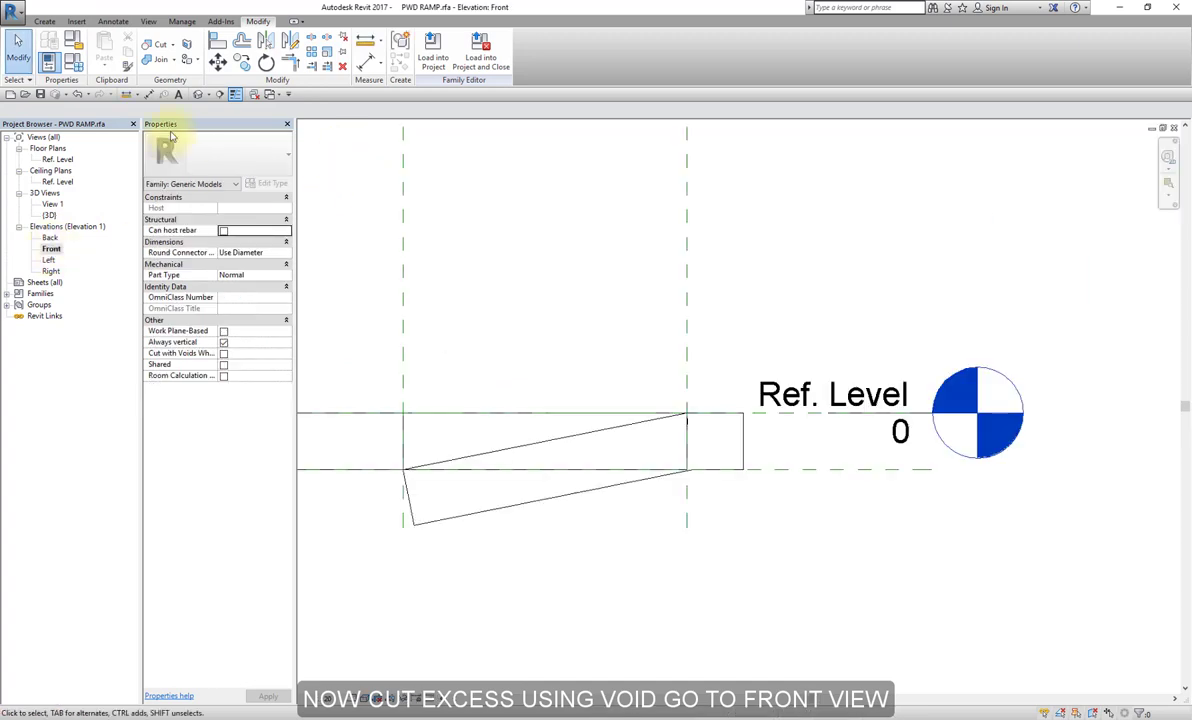
pyautogui.click(45, 22)
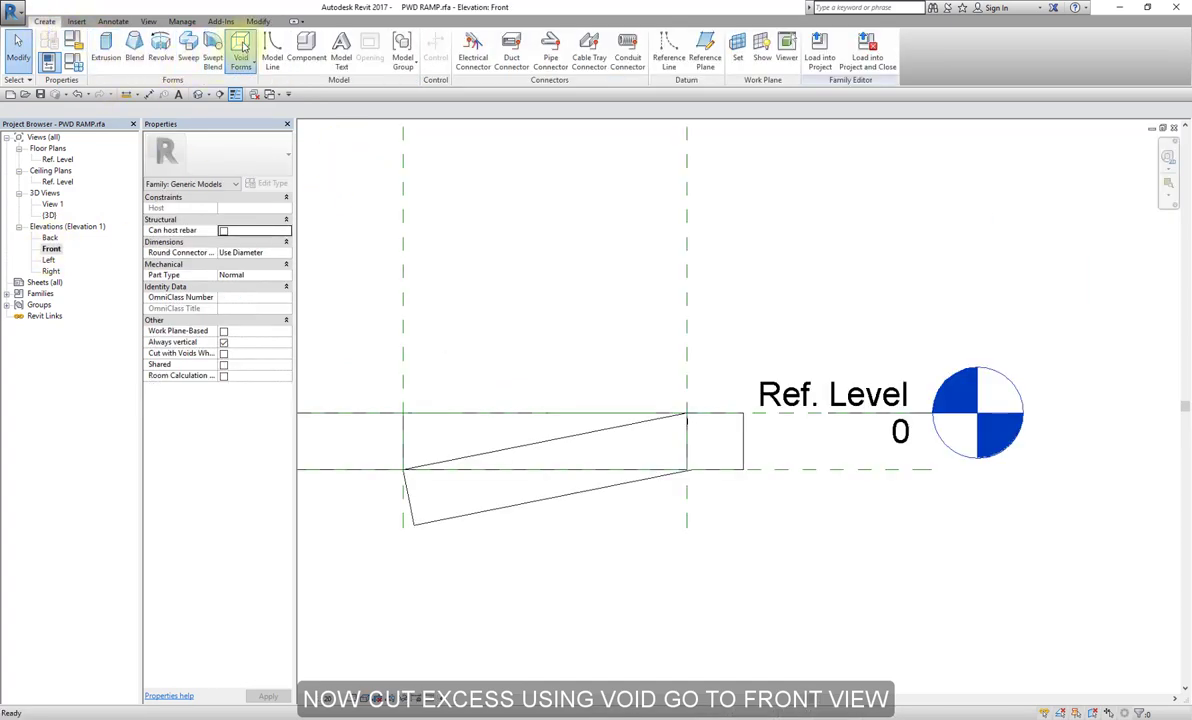
pyautogui.click(240, 55)
# Step: Start a void extrusion outline by picking the vertical reference plane and the horizontal reference line
pyautogui.click(270, 87)
pyautogui.moveTo(440, 116); pyautogui.dragTo(583, 183, button='middle')
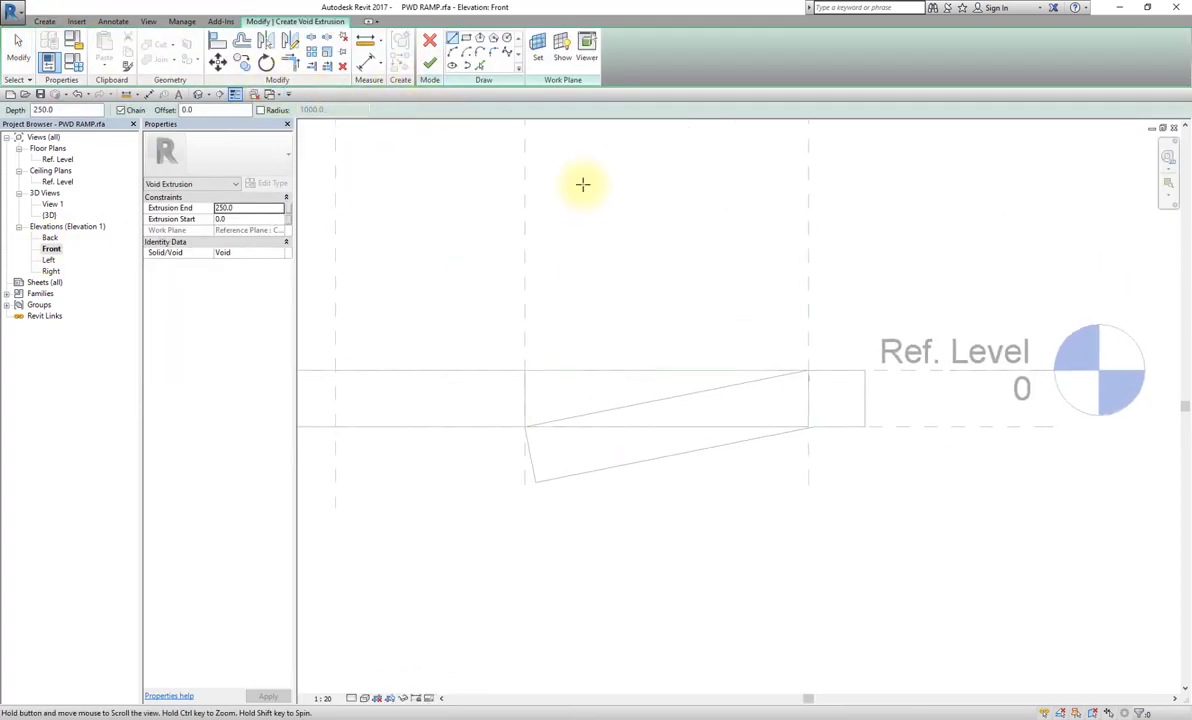
pyautogui.click(480, 64)
pyautogui.scroll(-2, 604, 255)
pyautogui.moveTo(604, 255); pyautogui.dragTo(851, 274, button='middle')
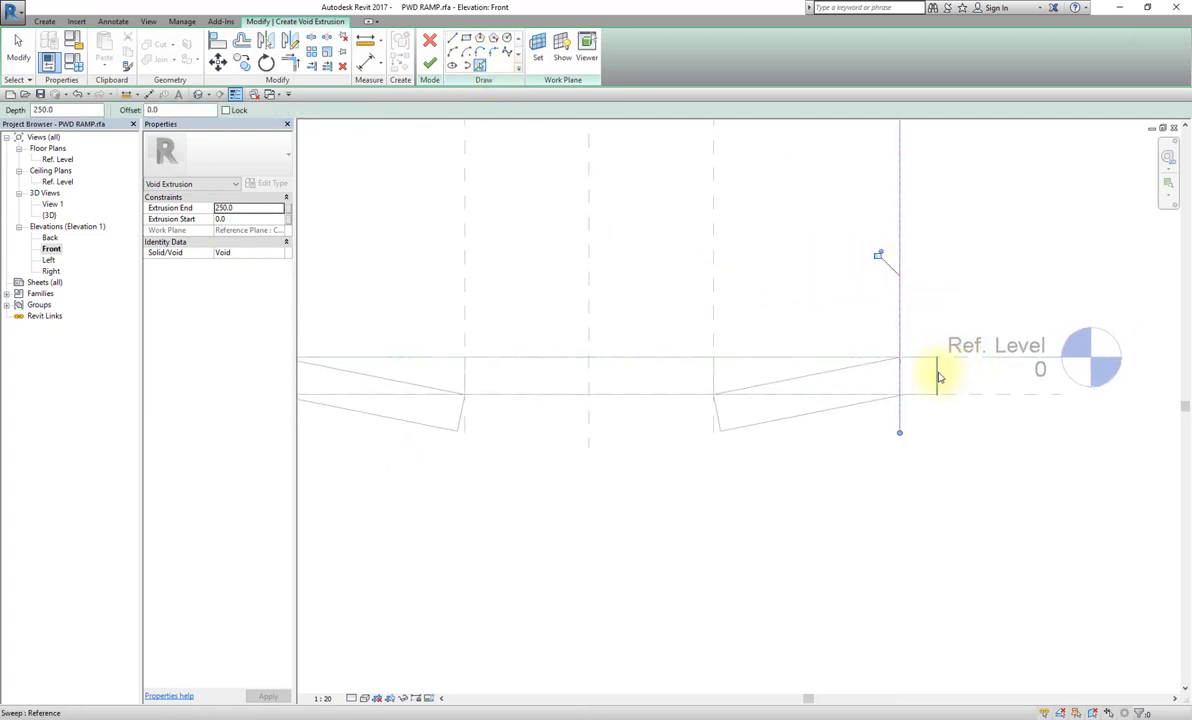
pyautogui.scroll(-2, 938, 377)
pyautogui.click(455, 293)
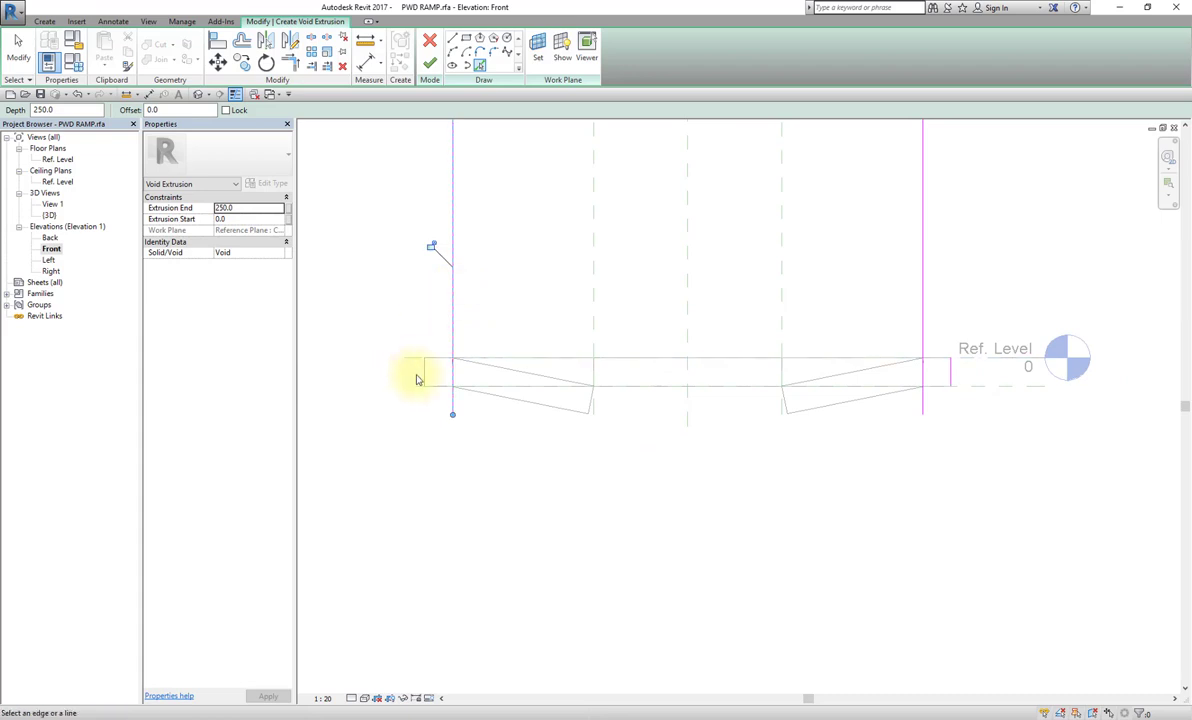
pyautogui.scroll(1, 428, 399)
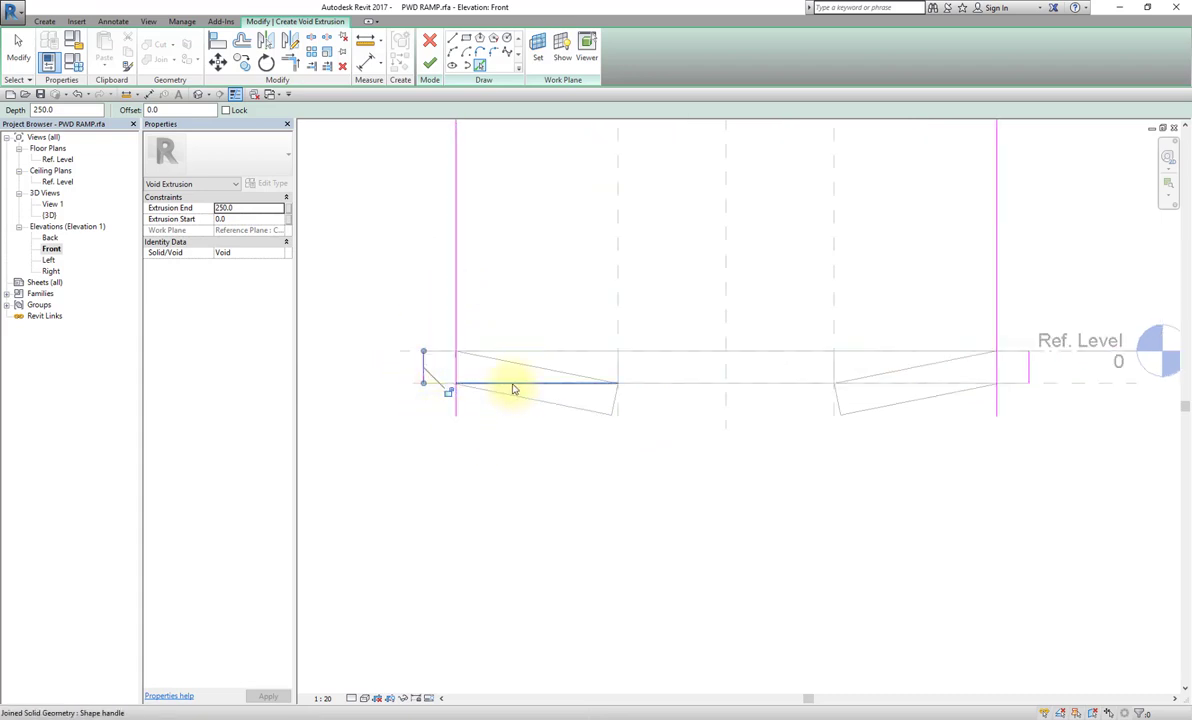
pyautogui.click(990, 384)
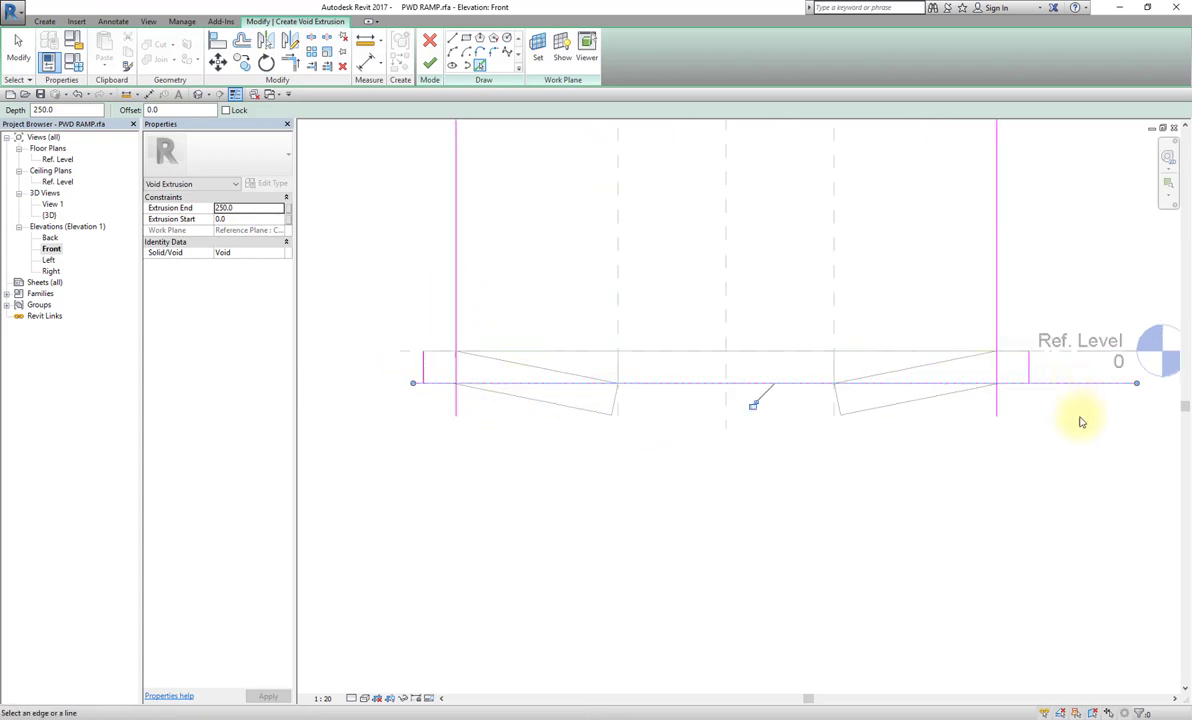
pyautogui.moveTo(1054, 443); pyautogui.dragTo(993, 481, button='middle')
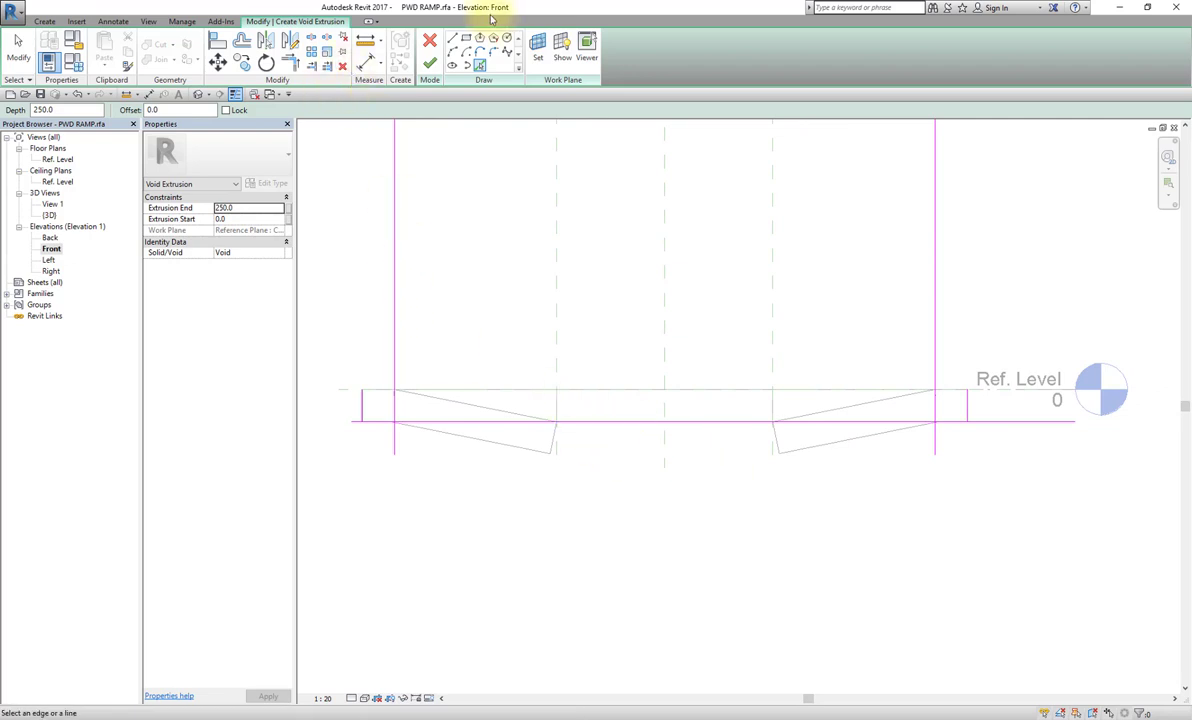
# Step: Draw a horizontal bottom line beneath the ramp spanning its full length
pyautogui.click(452, 38)
pyautogui.click(368, 484)
pyautogui.click(977, 484)
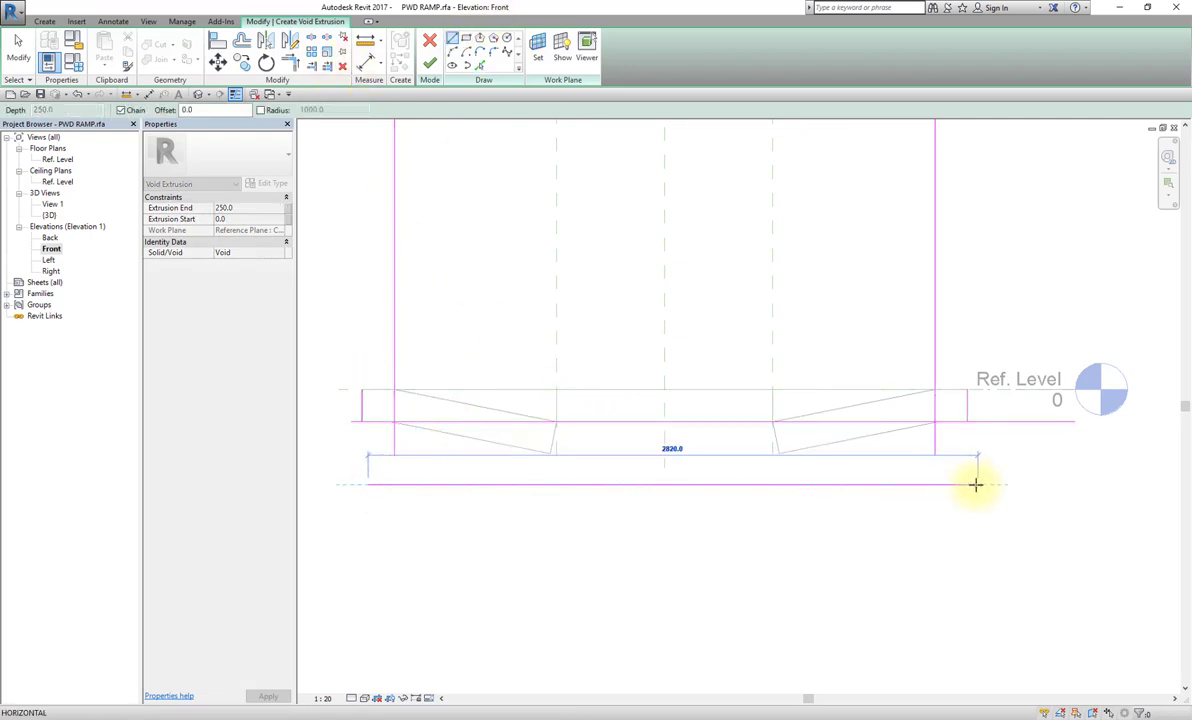
pyautogui.press('Escape')
pyautogui.press('Escape')
# Step: Trim/Extend the outline edges into corners, removing the upper ends so the outline closes
pyautogui.press('t')
pyautogui.press('r')
pyautogui.click(967, 408)
pyautogui.click(962, 484)
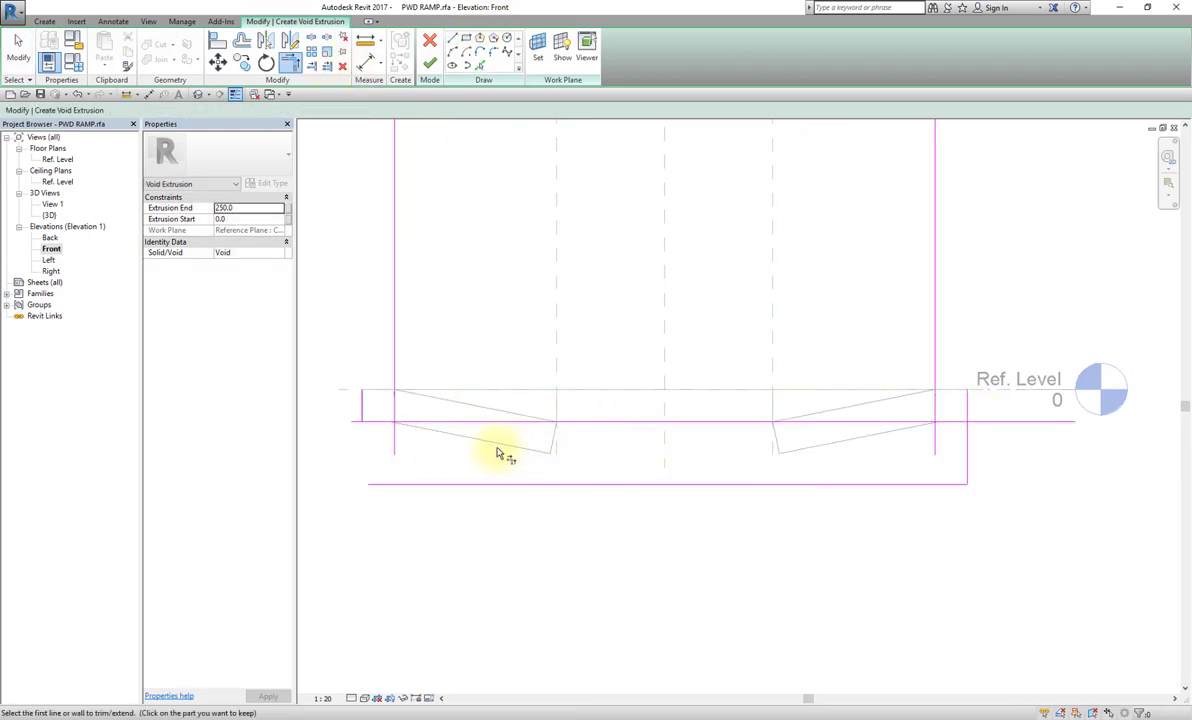
pyautogui.click(386, 484)
pyautogui.click(364, 405)
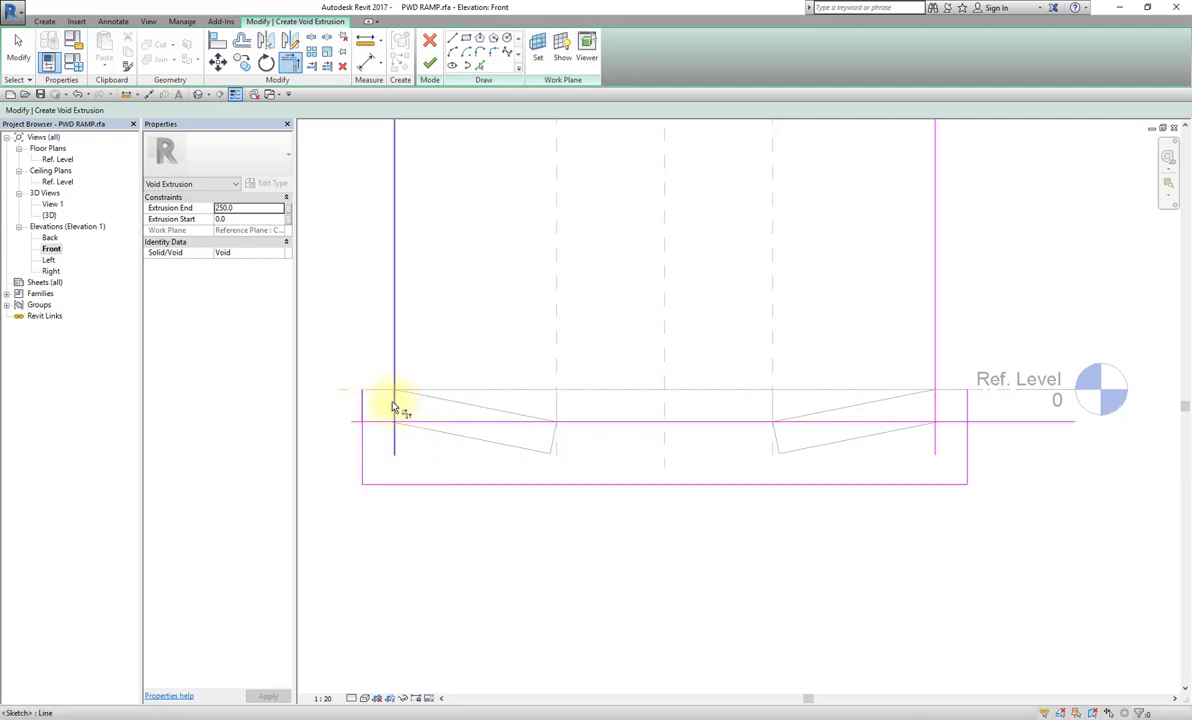
pyautogui.click(398, 408)
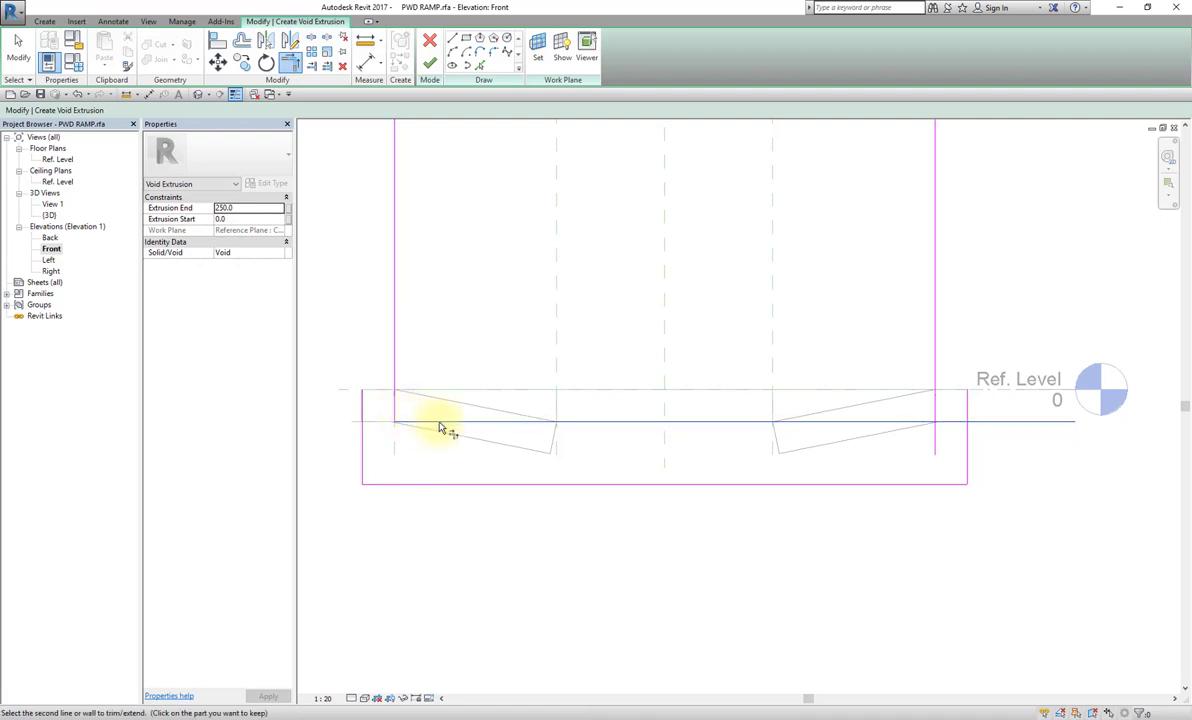
pyautogui.click(926, 410)
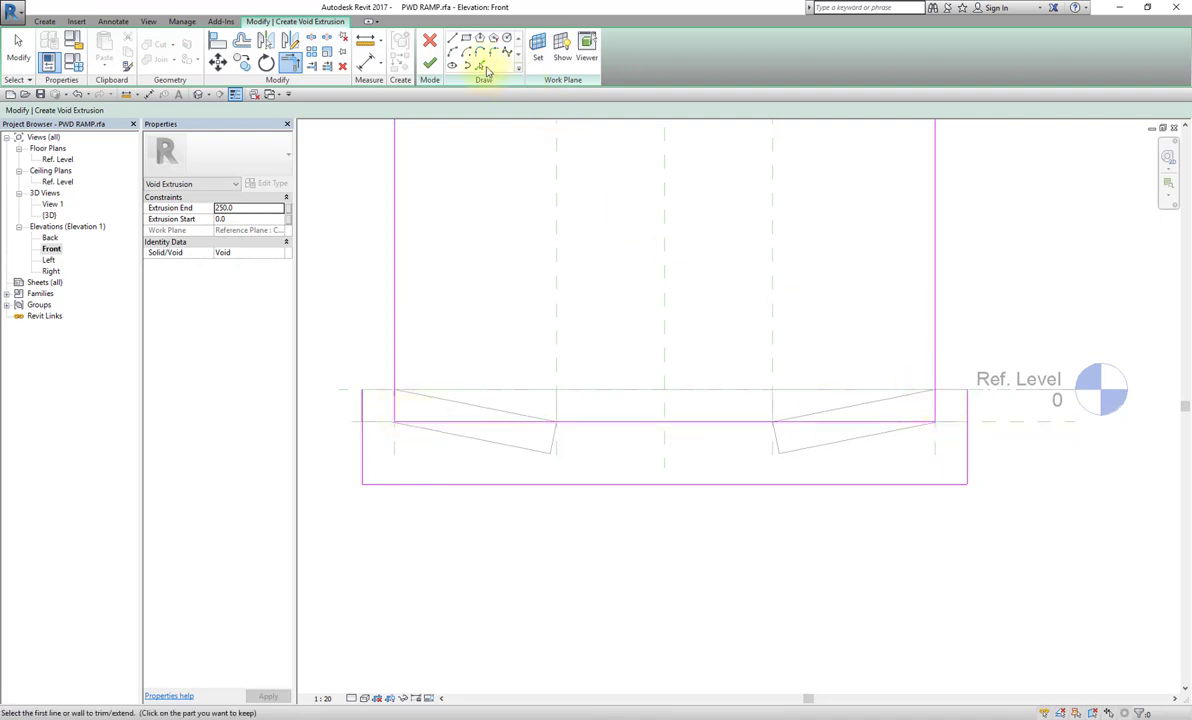
pyautogui.click(363, 405)
pyautogui.click(399, 392)
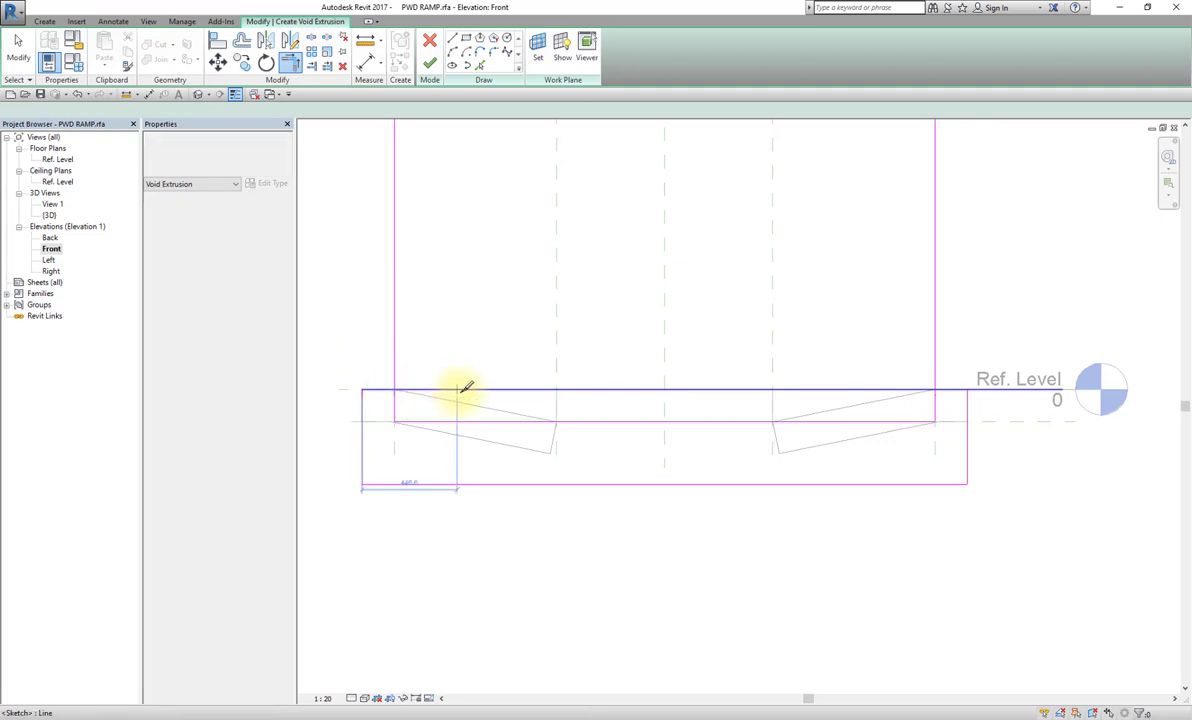
pyautogui.click(388, 395)
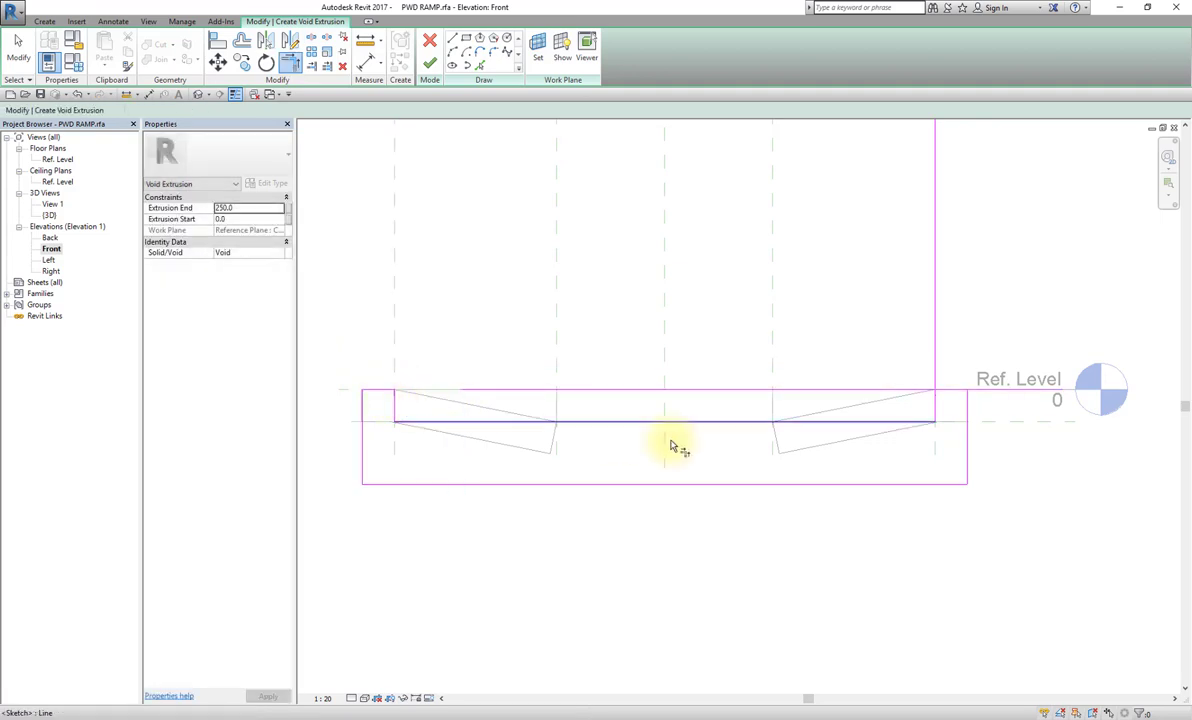
pyautogui.click(945, 399)
pyautogui.click(968, 407)
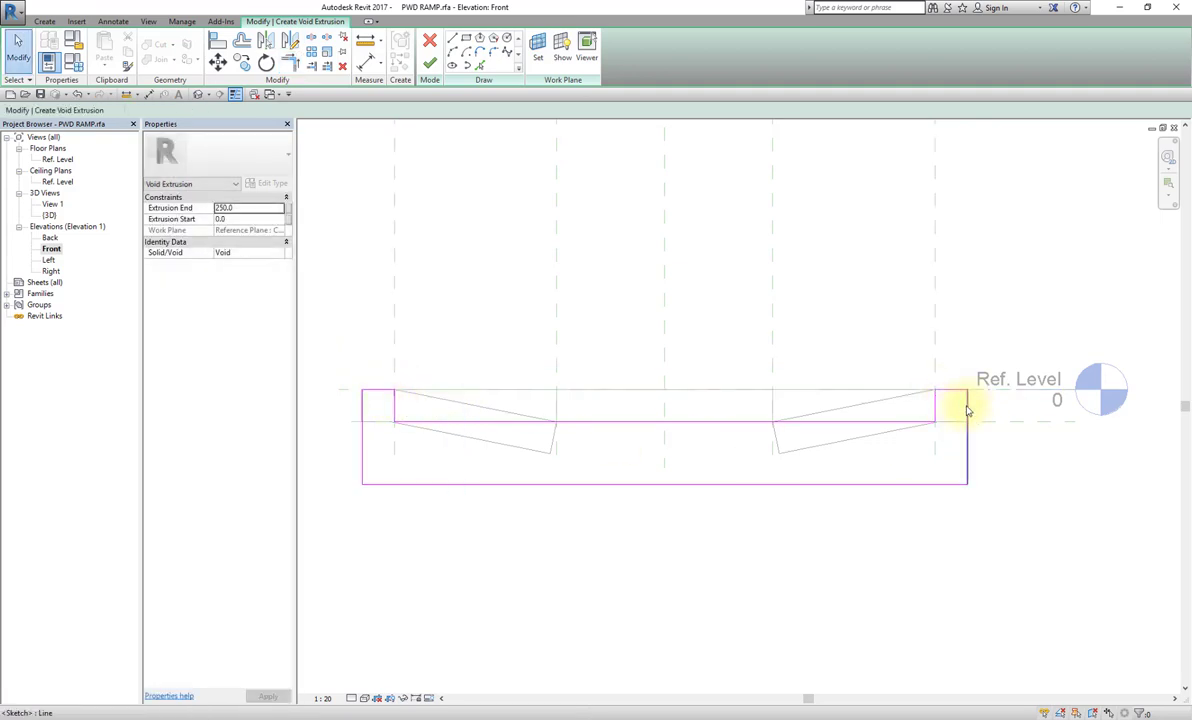
# Step: Confirm the outline is one closed loop and finish the void extrusion
pyautogui.press('Tab')
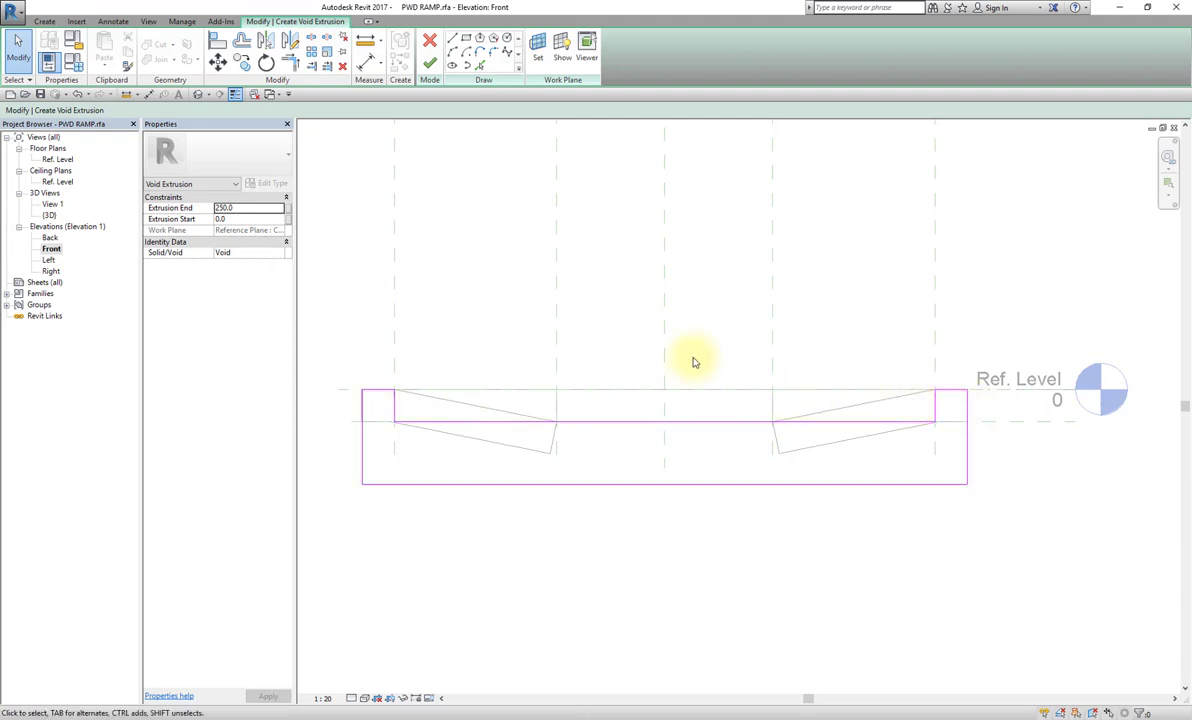
pyautogui.moveTo(695, 362); pyautogui.dragTo(660, 374, button='middle')
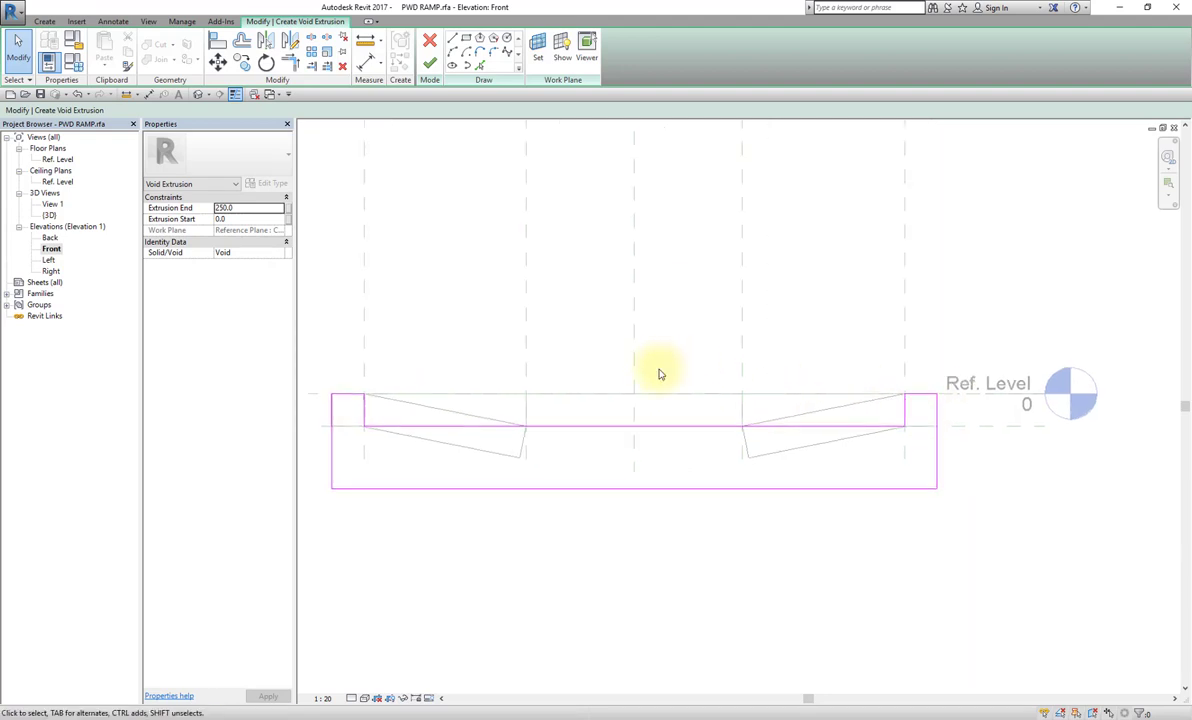
pyautogui.click(430, 65)
# Step: Return to the front elevation and reopen the void extrusion's outline for editing
pyautogui.moveTo(629, 329)
pyautogui.keyDown('shift'); pyautogui.mouseDown(button='middle')
pyautogui.moveTo(713, 330)
pyautogui.moveTo(705, 348)
pyautogui.moveTo(789, 466)
pyautogui.mouseUp(button='middle'); pyautogui.keyUp('shift')
pyautogui.hotkey('ctrl', 'Tab')
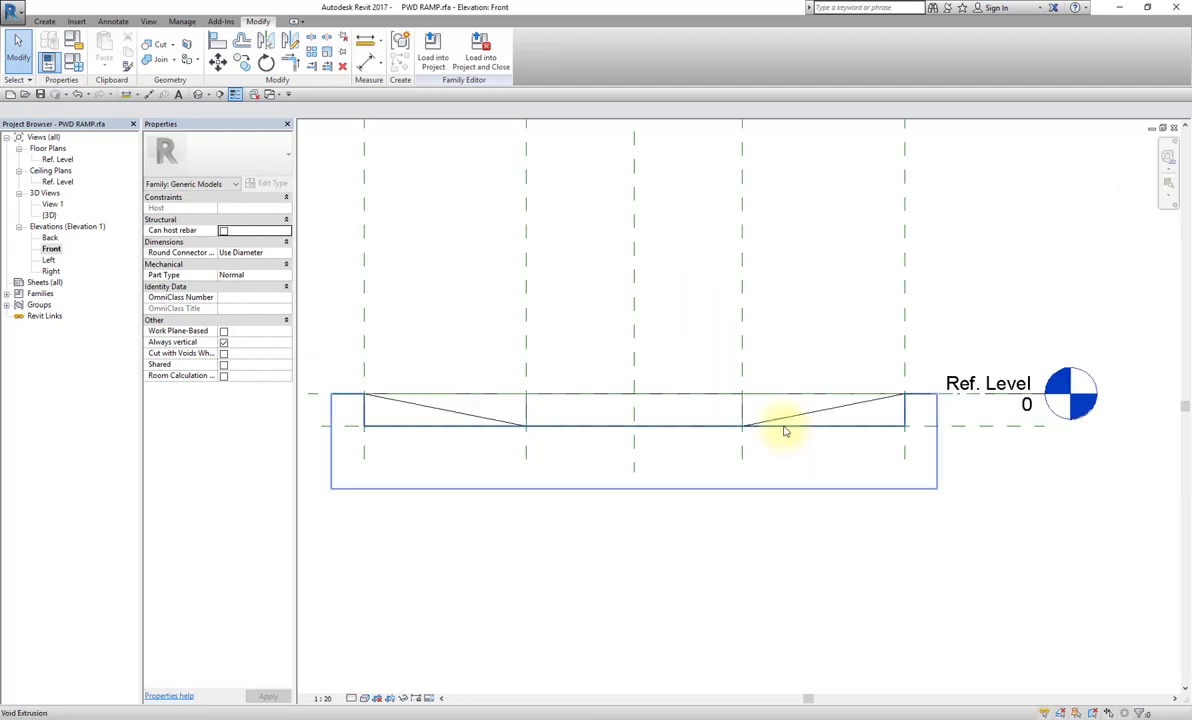
pyautogui.click(905, 400)
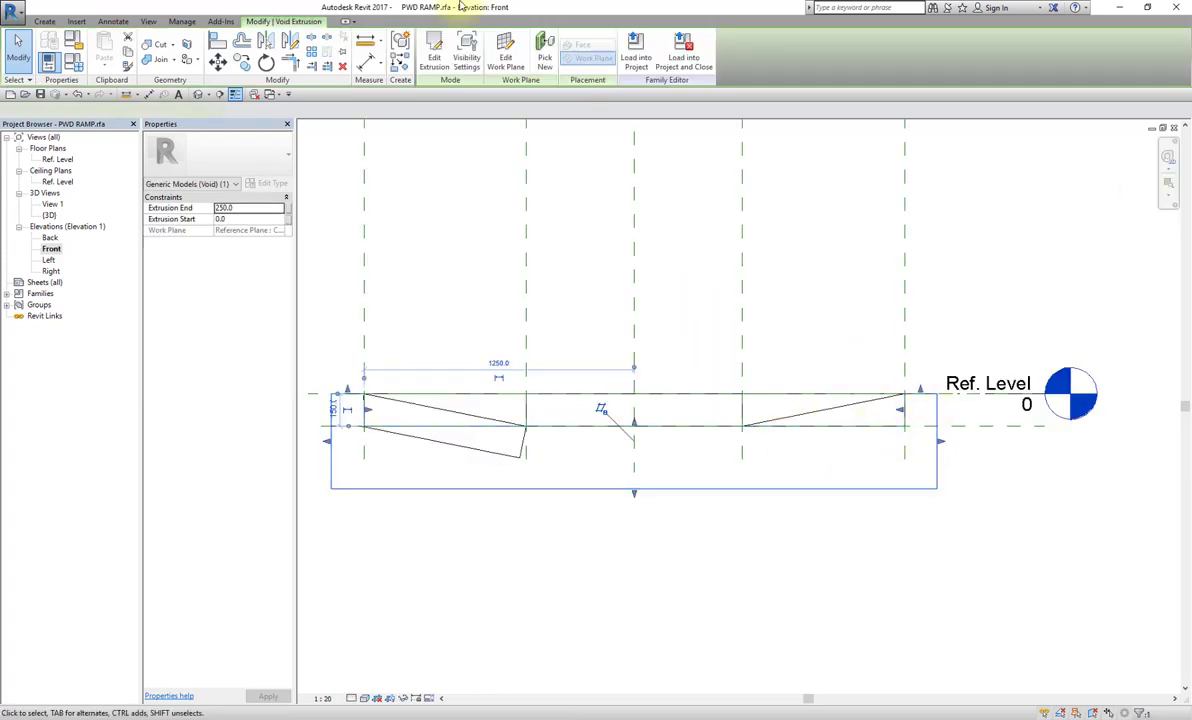
pyautogui.click(458, 56)
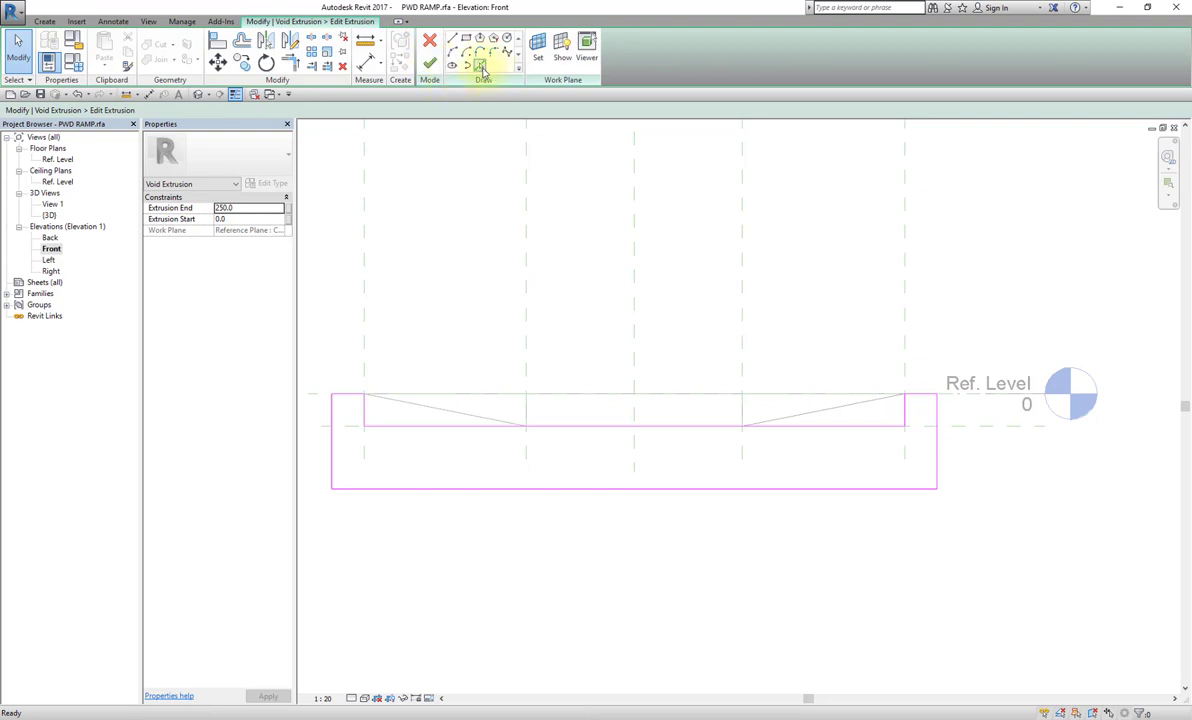
# Step: Add aligned dimensions: 150 across each end notch and 291 for the void depth
pyautogui.press('d')
pyautogui.press('i')
pyautogui.click(880, 309)
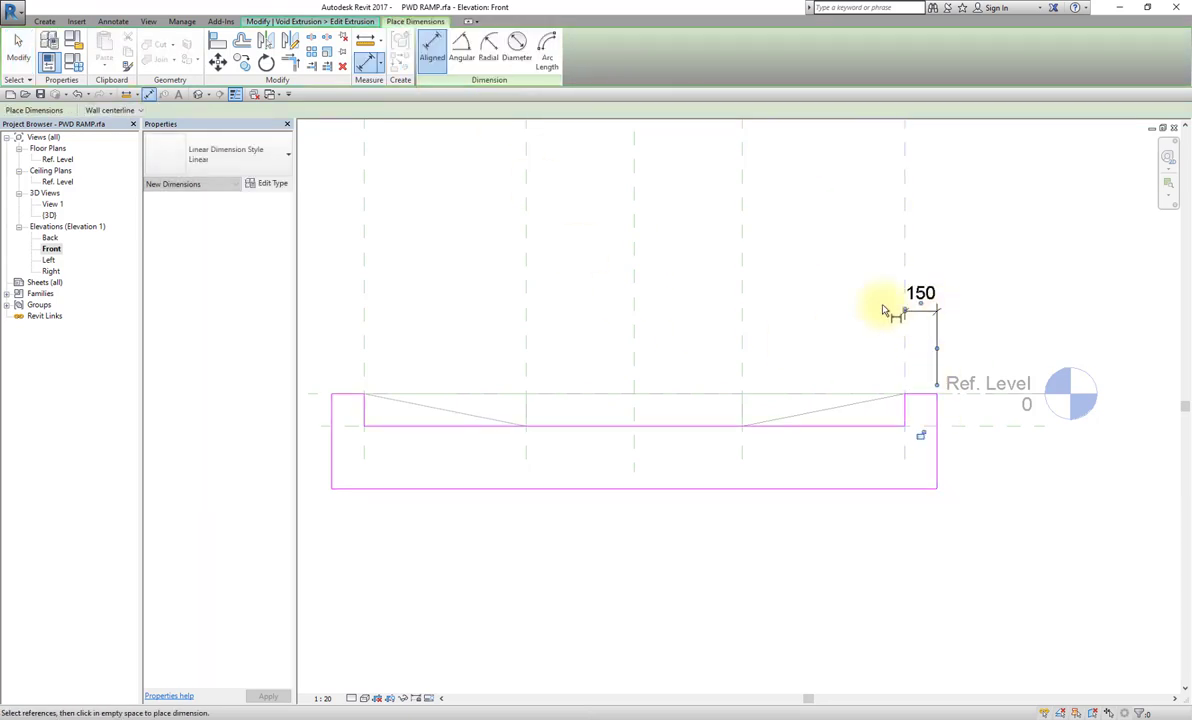
pyautogui.click(330, 328)
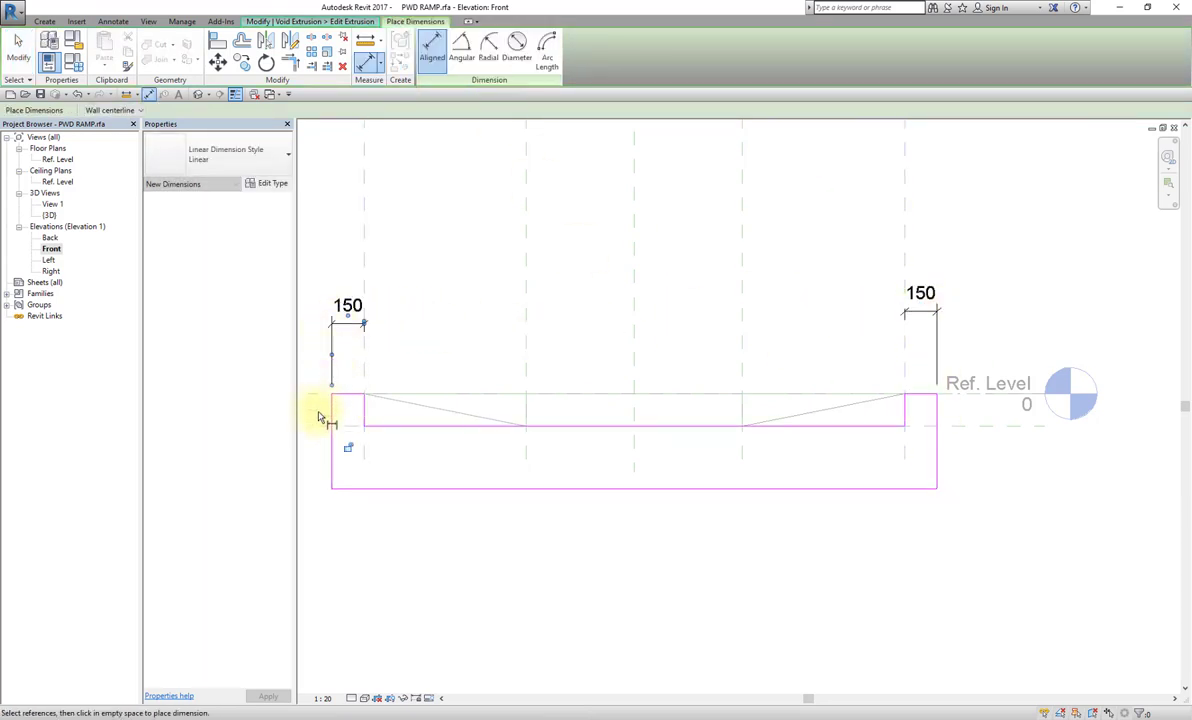
pyautogui.click(319, 426)
pyautogui.click(346, 486)
pyautogui.moveTo(346, 479); pyautogui.dragTo(472, 484, button='middle')
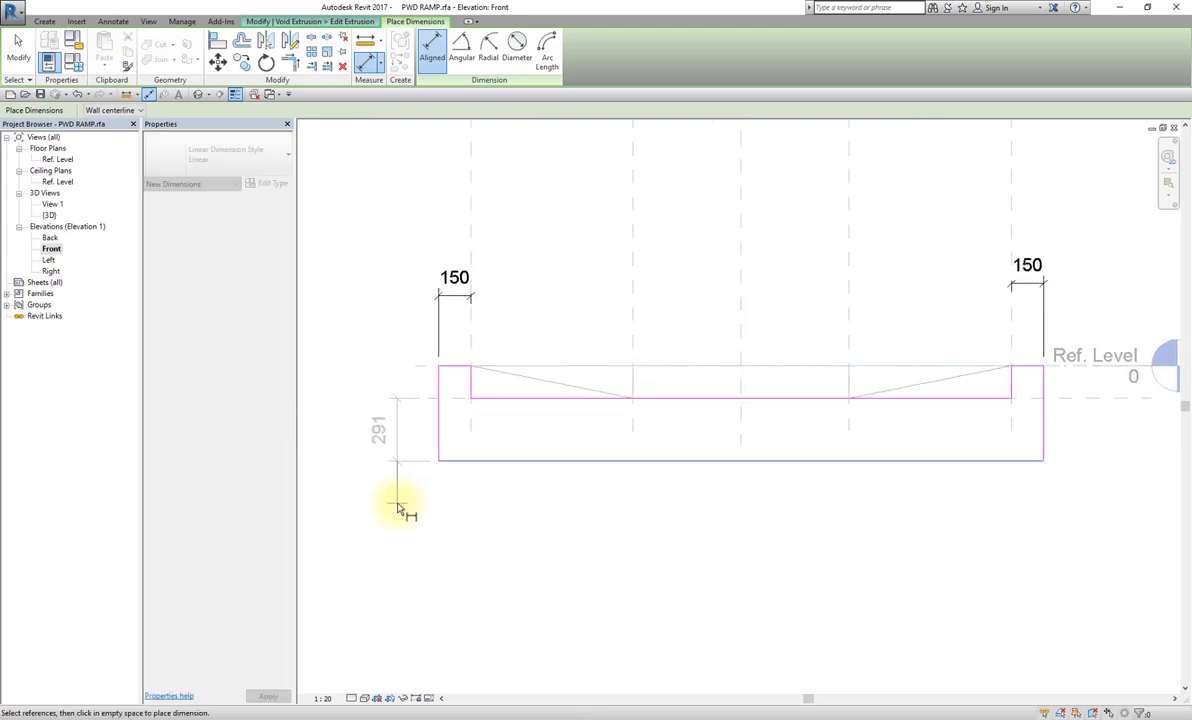
pyautogui.click(399, 490)
pyautogui.press('Escape')
pyautogui.press('Escape')
# Step: Label all three dimensions Floor Thickness, finish the outline, and orbit the cut ramp in 3D
pyautogui.keyDown('ctrl'); pyautogui.click(455, 280); pyautogui.keyUp('ctrl')
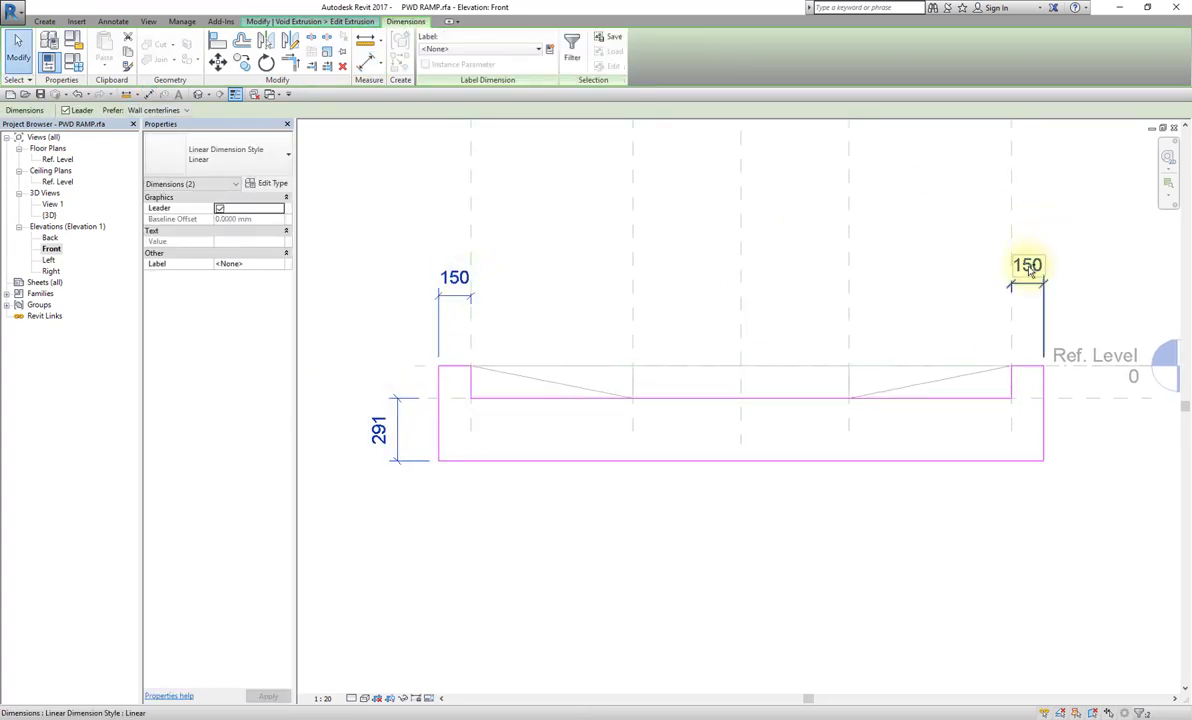
pyautogui.keyDown('ctrl'); pyautogui.click(1026, 266); pyautogui.keyUp('ctrl')
pyautogui.click(510, 51)
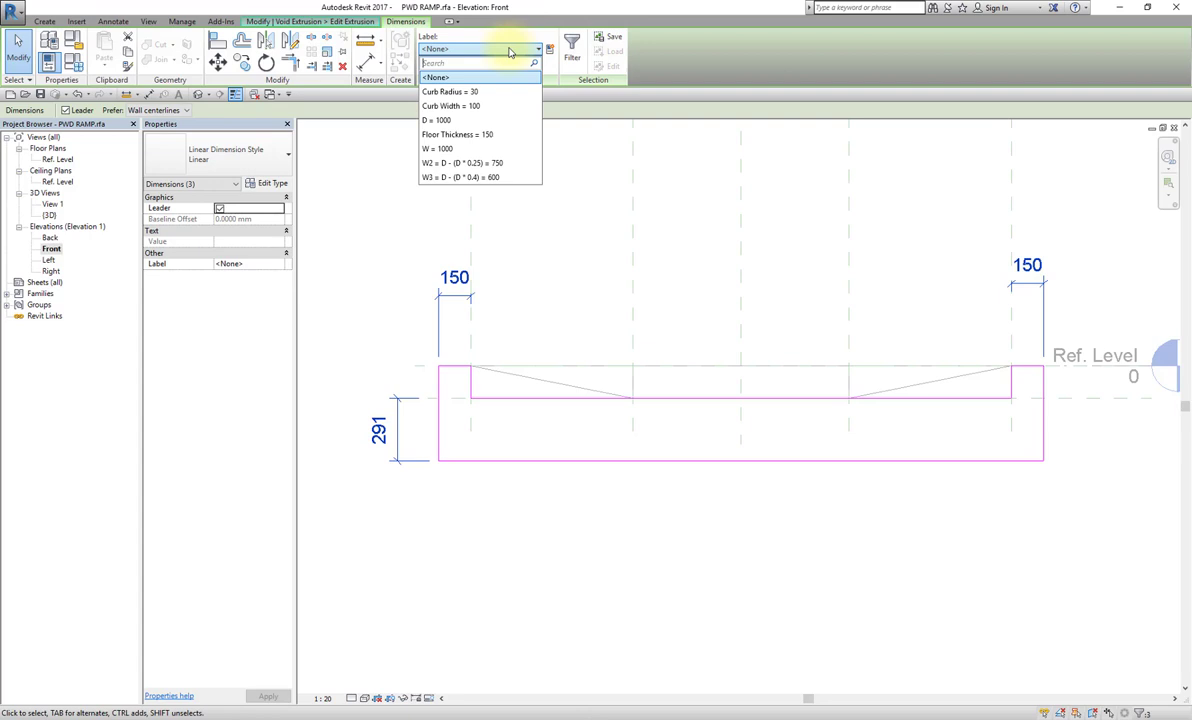
pyautogui.click(490, 140)
pyautogui.click(657, 492)
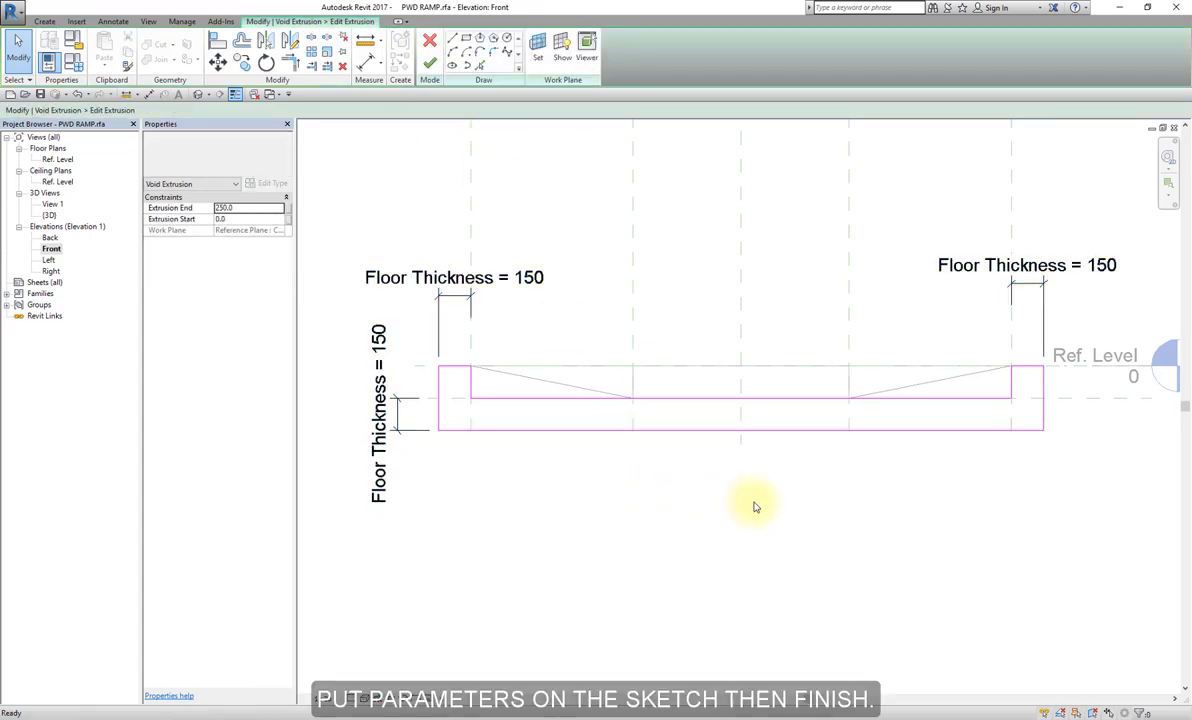
pyautogui.scroll(-2, 446, 462)
pyautogui.click(429, 64)
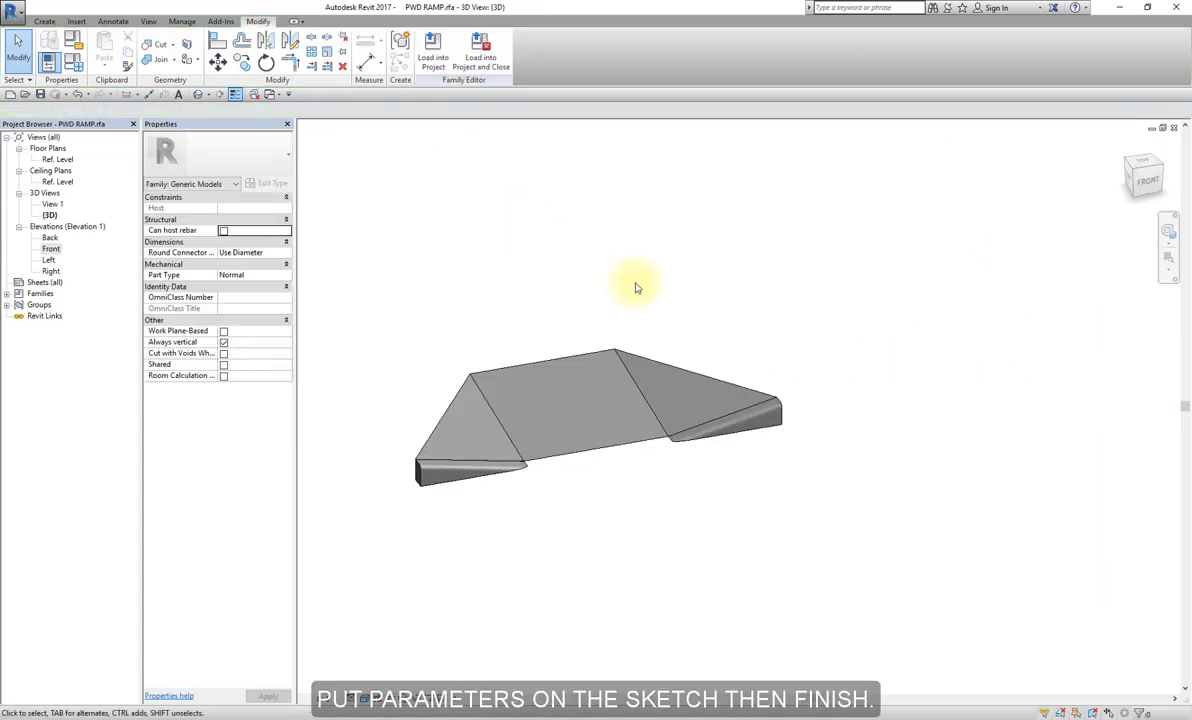
pyautogui.moveTo(633, 280)
pyautogui.keyDown('shift'); pyautogui.mouseDown(button='middle')
pyautogui.moveTo(688, 334)
pyautogui.moveTo(750, 277)
pyautogui.moveTo(808, 302)
pyautogui.mouseUp(button='middle'); pyautogui.keyUp('shift')
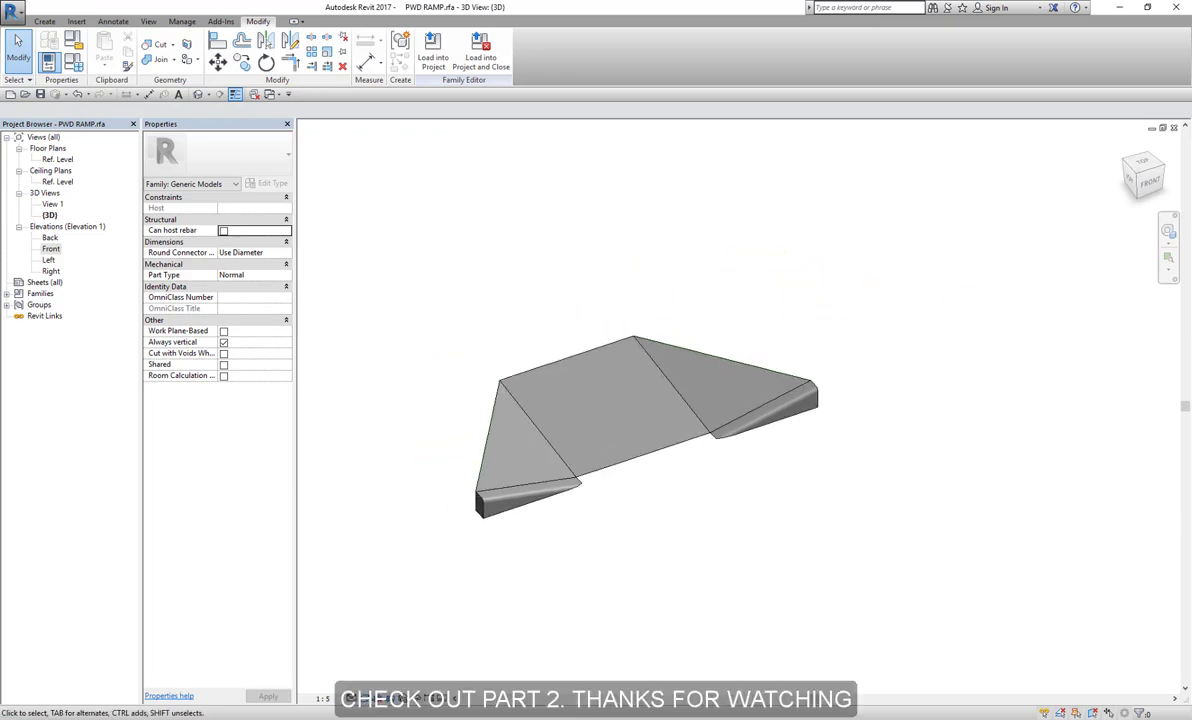